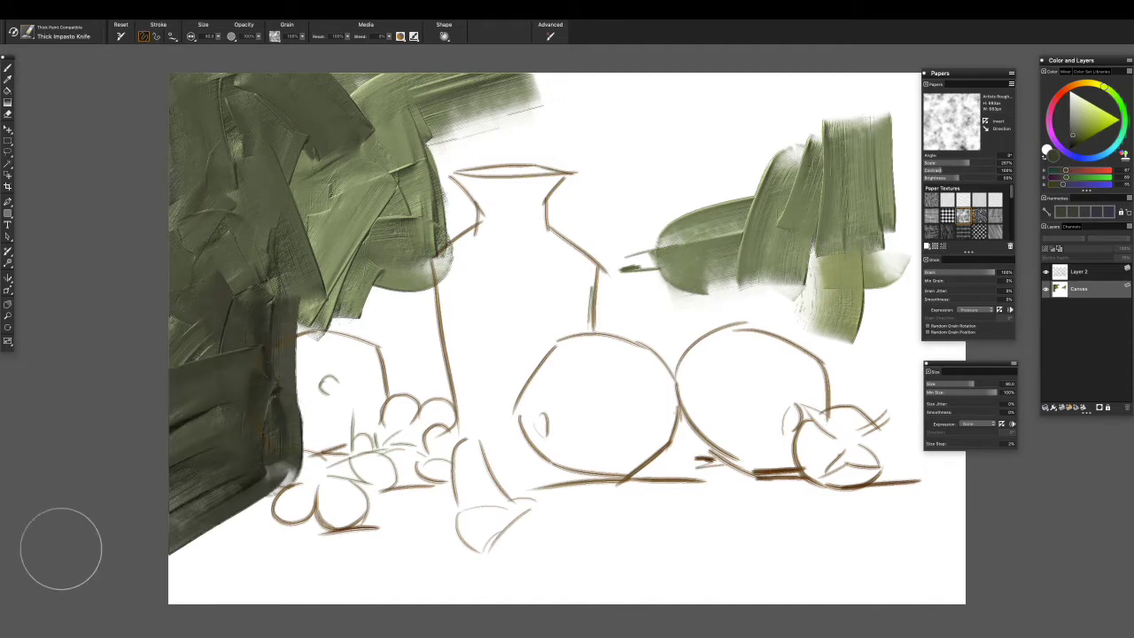
- Paint thick dark green impasto knife strokes over the left background and behind the vase's left side
drag(62, 547, 253, 541)
mouse_move(302, 355)
mouse_down()
mouse_move(342, 293)
mouse_move(434, 373)
mouse_up()
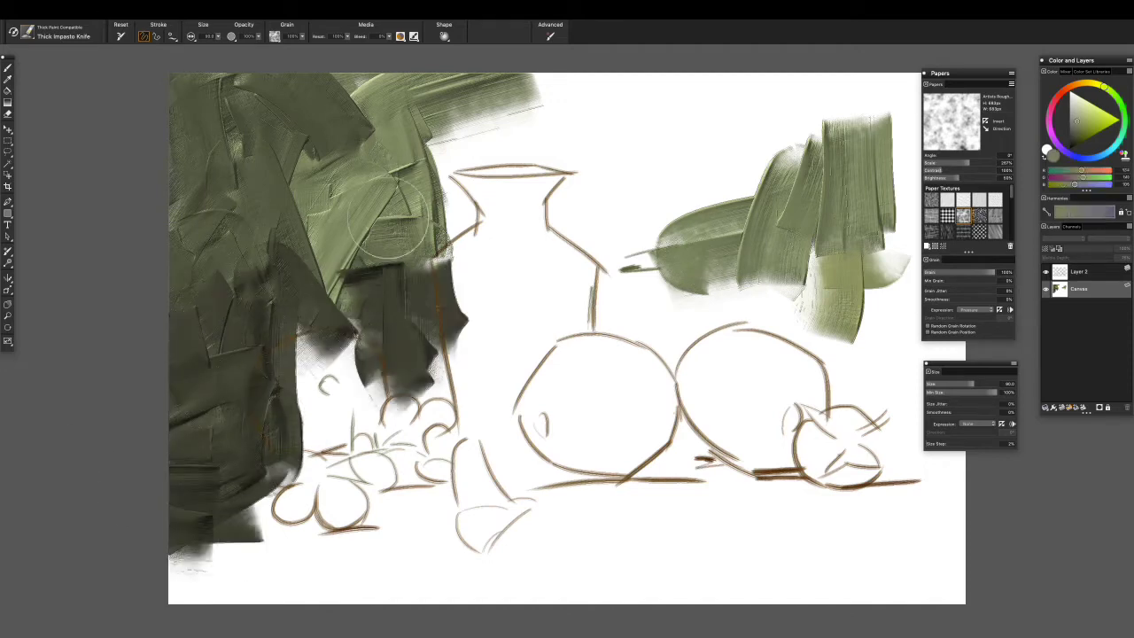
drag(399, 186, 372, 390)
mouse_move(310, 230)
mouse_down()
mouse_move(440, 355)
mouse_move(483, 443)
mouse_move(221, 397)
mouse_move(226, 346)
mouse_up()
mouse_move(254, 399)
mouse_down()
mouse_move(181, 292)
mouse_move(89, 261)
mouse_up()
- Cover the white area behind the vase's neck and along the canvas's upper edge with lighter green knife strokes
mouse_move(266, 319)
mouse_down()
mouse_move(312, 213)
mouse_move(215, 114)
mouse_move(302, 284)
mouse_move(452, 213)
mouse_move(523, 133)
mouse_move(585, 248)
mouse_move(638, 88)
mouse_up()
mouse_move(461, 160)
mouse_down()
mouse_move(620, 195)
mouse_move(753, 177)
mouse_move(603, 222)
mouse_move(606, 150)
mouse_move(531, 98)
mouse_move(638, 84)
mouse_move(709, 159)
mouse_move(798, 115)
mouse_up()
drag(727, 142, 842, 85)
- Block in the background between the vase's right side and the two large round fruits with sampled darker green
alt+click(372, 257)
mouse_move(895, 275)
mouse_down()
mouse_move(842, 390)
mouse_move(748, 330)
mouse_move(638, 284)
mouse_move(674, 372)
mouse_up()
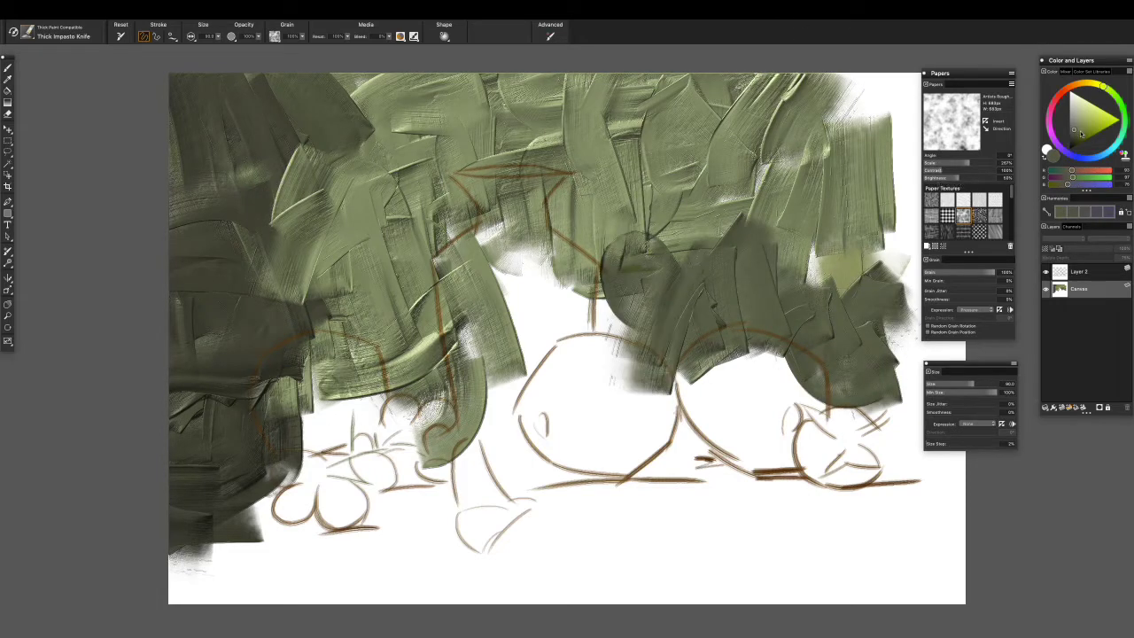
drag(621, 337, 621, 257)
mouse_move(709, 337)
mouse_down()
mouse_move(747, 301)
mouse_move(603, 346)
mouse_up()
drag(762, 204, 568, 319)
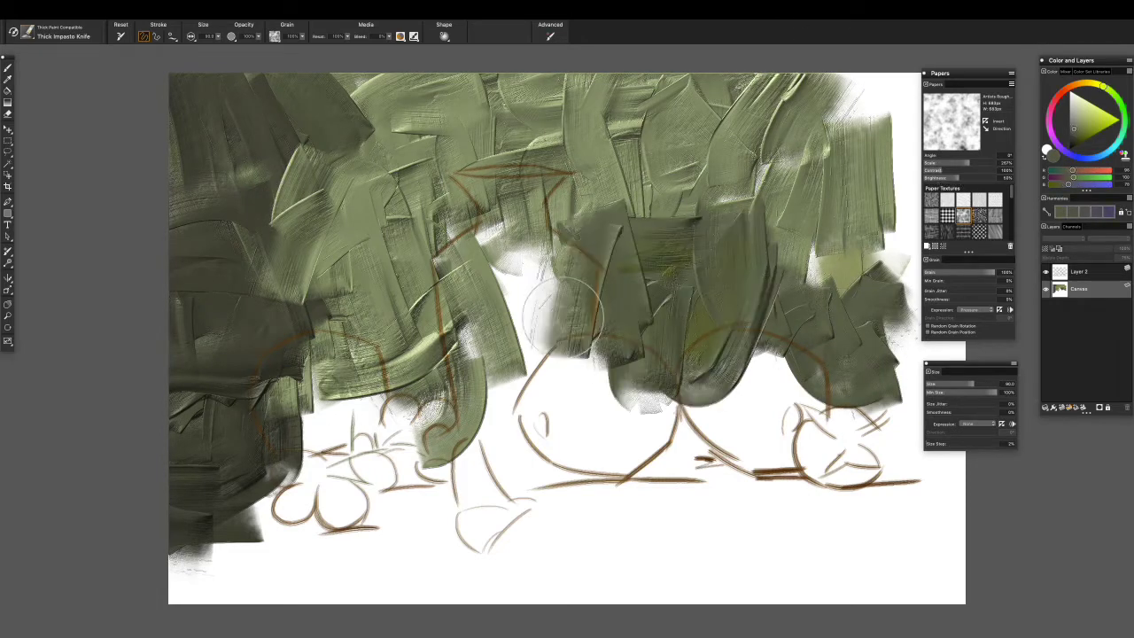
drag(532, 222, 549, 354)
- Fill the canvas's right side with dark green knife strokes from the upper corner down past the small fruit
drag(886, 284, 779, 354)
mouse_move(815, 311)
mouse_down()
mouse_move(696, 316)
mouse_move(739, 320)
mouse_up()
drag(873, 265, 811, 390)
drag(886, 168, 807, 364)
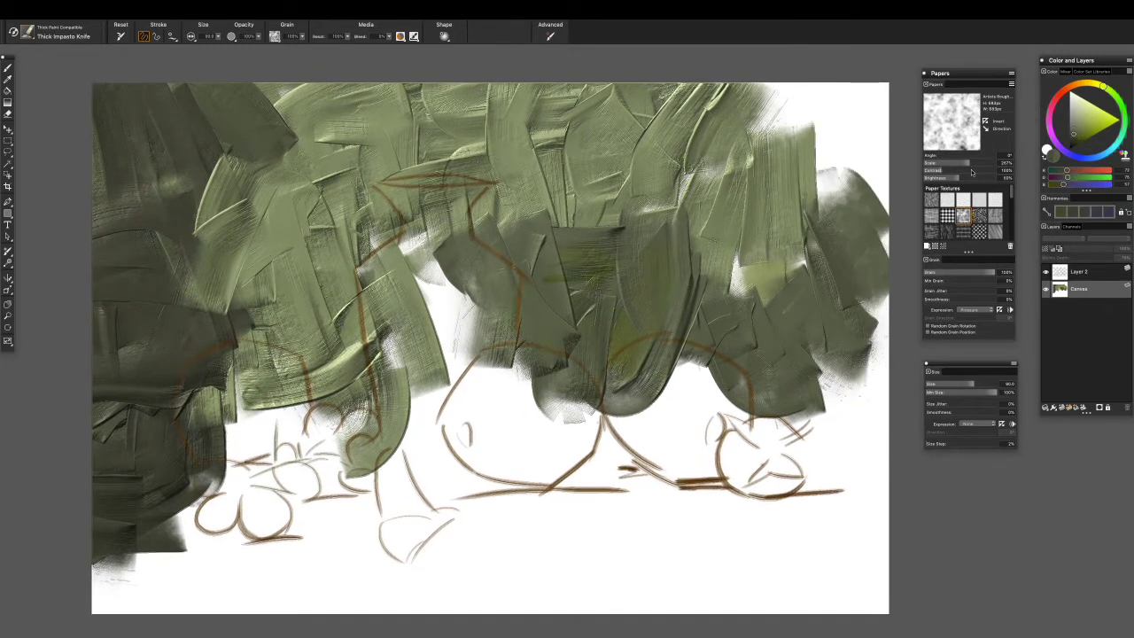
drag(886, 133, 802, 253)
drag(887, 84, 736, 172)
drag(833, 84, 763, 159)
mouse_move(878, 133)
mouse_down()
mouse_move(825, 325)
mouse_move(850, 550)
mouse_up()
drag(851, 417, 753, 479)
drag(815, 239, 700, 319)
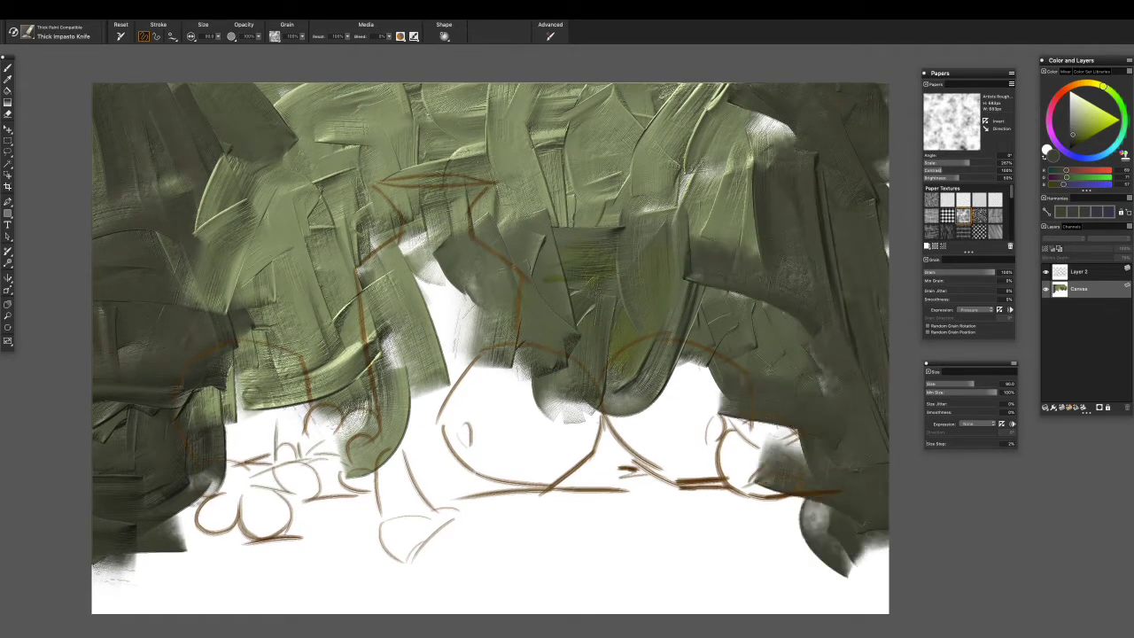
- Blend the upper-right background with lighter and mid greens sampled from the painting, covering the remaining pale patch
drag(800, 190, 620, 106)
alt+click(763, 132)
drag(780, 89, 638, 213)
drag(850, 88, 779, 240)
alt+click(762, 266)
mouse_move(851, 257)
mouse_down()
mouse_move(818, 45)
mouse_move(856, 313)
mouse_move(835, 121)
mouse_move(780, 257)
mouse_up()
alt+click(709, 138)
mouse_move(735, 289)
mouse_down()
mouse_move(781, 315)
mouse_move(802, 279)
mouse_up()
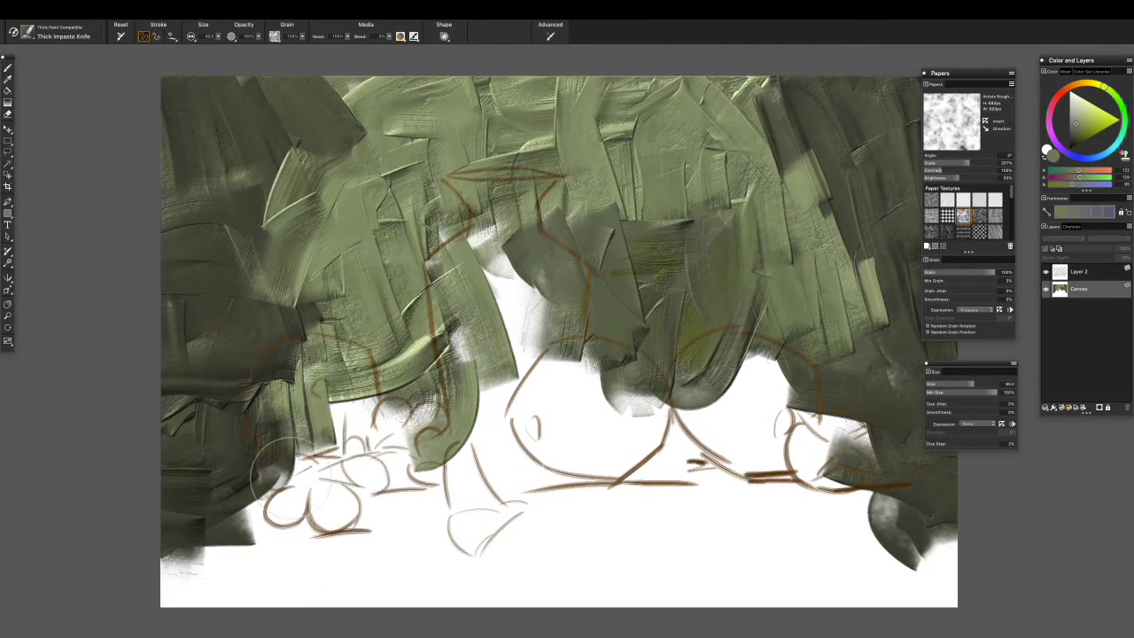
- Add sampled dark green strokes over the background around the leftmost sketched object and above the grapes
alt+click(266, 426)
drag(257, 337, 354, 443)
mouse_move(354, 443)
mouse_down()
mouse_move(292, 460)
mouse_move(186, 563)
mouse_up()
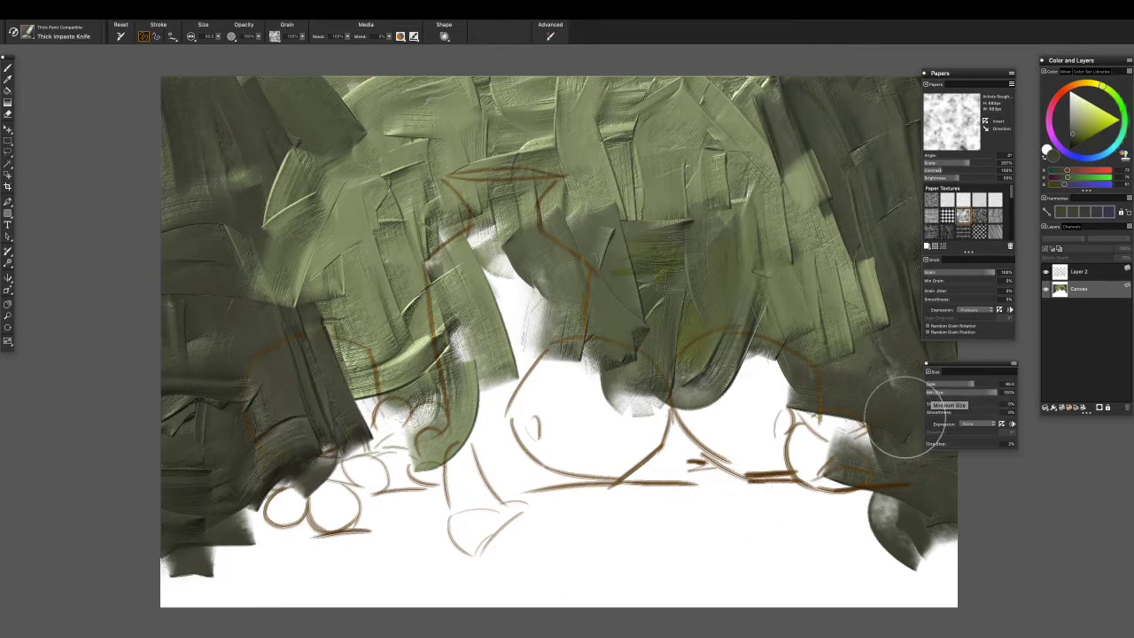
- Block in the tabletop across the lower canvas with broad horizontal orange-brown knife strokes
alt+click(691, 483)
mouse_move(904, 536)
mouse_down()
mouse_move(169, 576)
mouse_move(851, 528)
mouse_move(922, 567)
mouse_move(939, 532)
mouse_up()
alt+click(516, 545)
mouse_move(763, 470)
mouse_down()
mouse_move(612, 483)
mouse_move(891, 494)
mouse_move(793, 577)
mouse_move(284, 567)
mouse_up()
alt+click(736, 496)
drag(788, 531, 451, 483)
drag(735, 439, 536, 443)
mouse_move(744, 478)
mouse_down()
mouse_move(939, 497)
mouse_move(549, 545)
mouse_up()
alt+click(798, 496)
mouse_move(549, 545)
mouse_down()
mouse_move(970, 488)
mouse_move(877, 478)
mouse_up()
drag(921, 558, 177, 572)
- Paint the table's left end dark brown and rework the adjoining background edge with dark green
alt+click(266, 568)
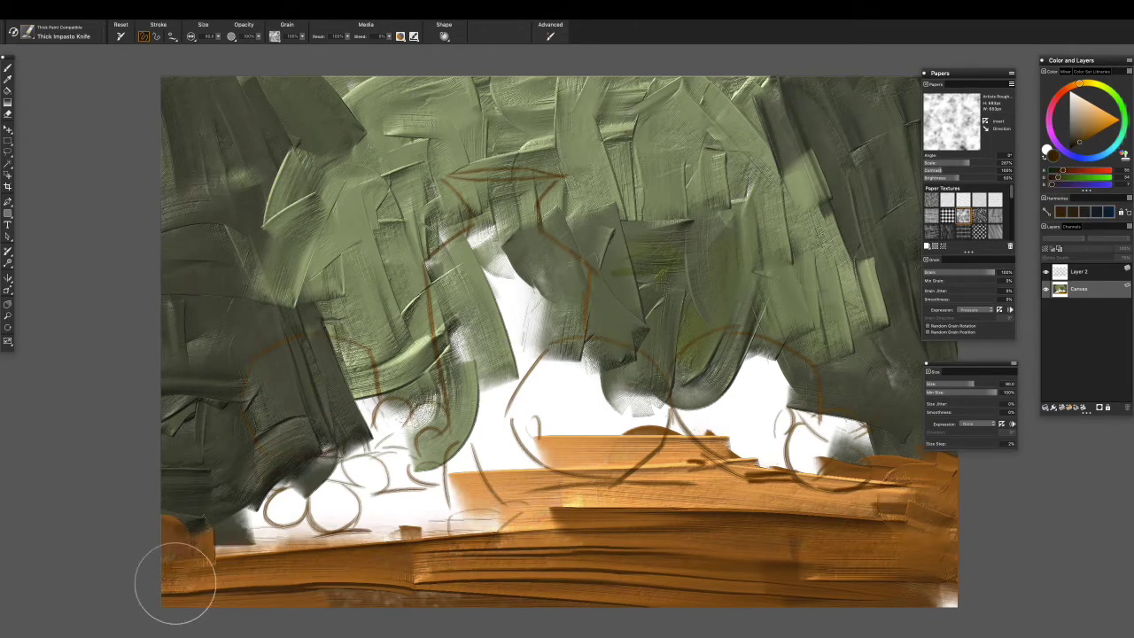
drag(266, 567, 168, 541)
drag(292, 540, 168, 469)
mouse_move(169, 558)
mouse_down()
mouse_move(399, 576)
mouse_move(434, 550)
mouse_up()
mouse_move(177, 443)
mouse_down()
mouse_move(283, 478)
mouse_move(228, 495)
mouse_move(292, 460)
mouse_up()
drag(222, 355, 204, 434)
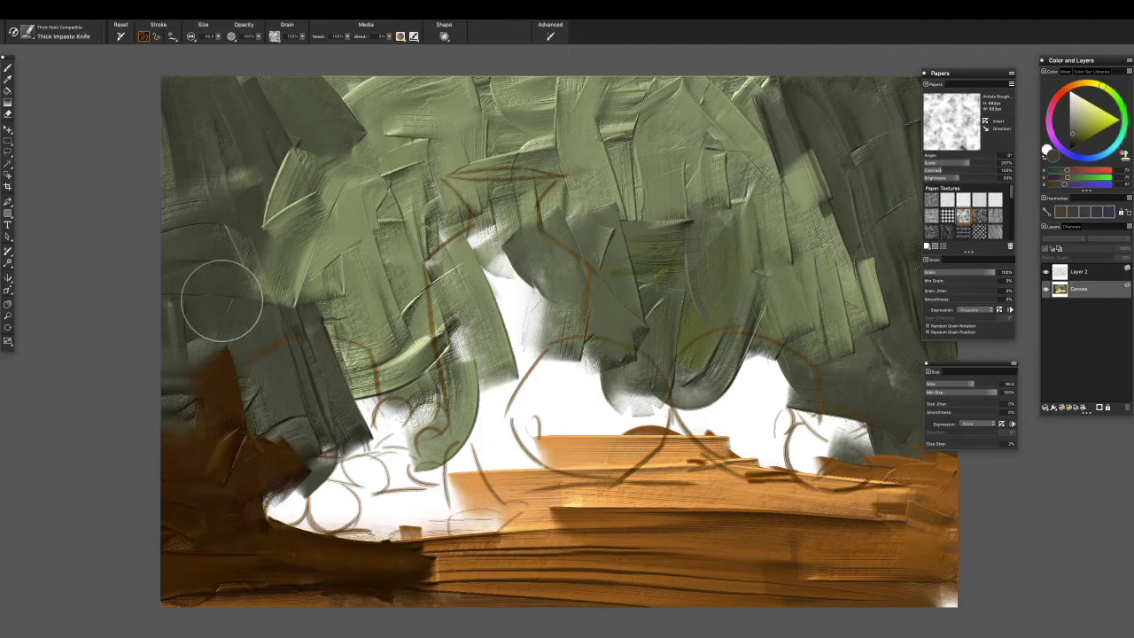
drag(186, 363, 265, 478)
drag(257, 345, 186, 435)
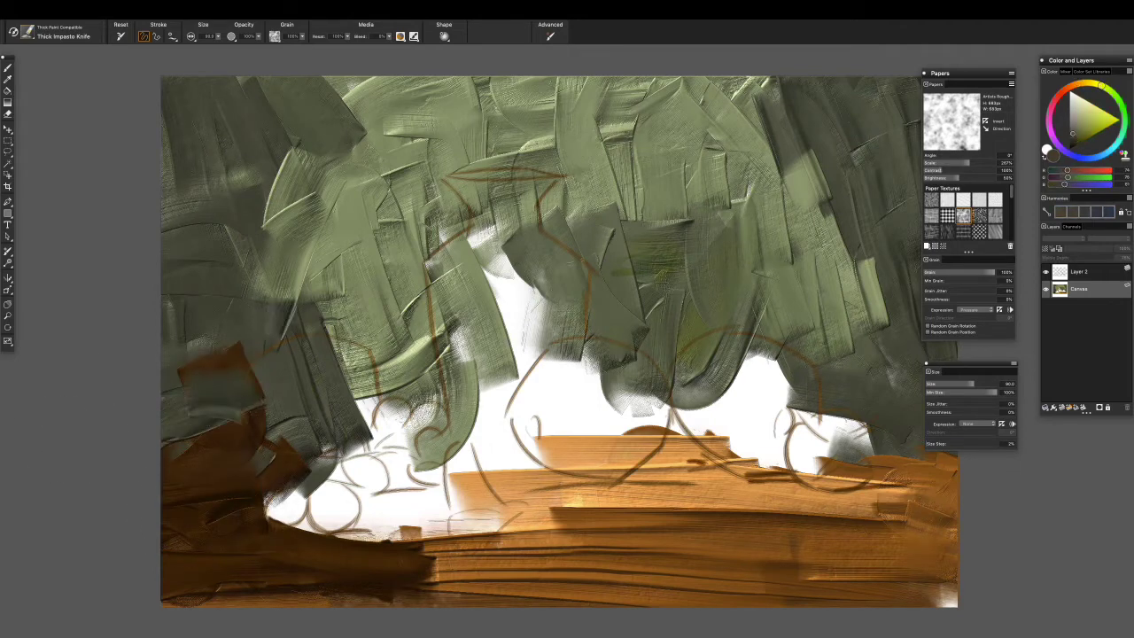
- Darken the table's front with long dark brown strokes across its full width
alt+click(219, 543)
drag(219, 543, 432, 576)
mouse_move(177, 550)
mouse_down()
mouse_move(569, 611)
mouse_move(948, 576)
mouse_up()
drag(771, 523, 483, 545)
alt+click(496, 532)
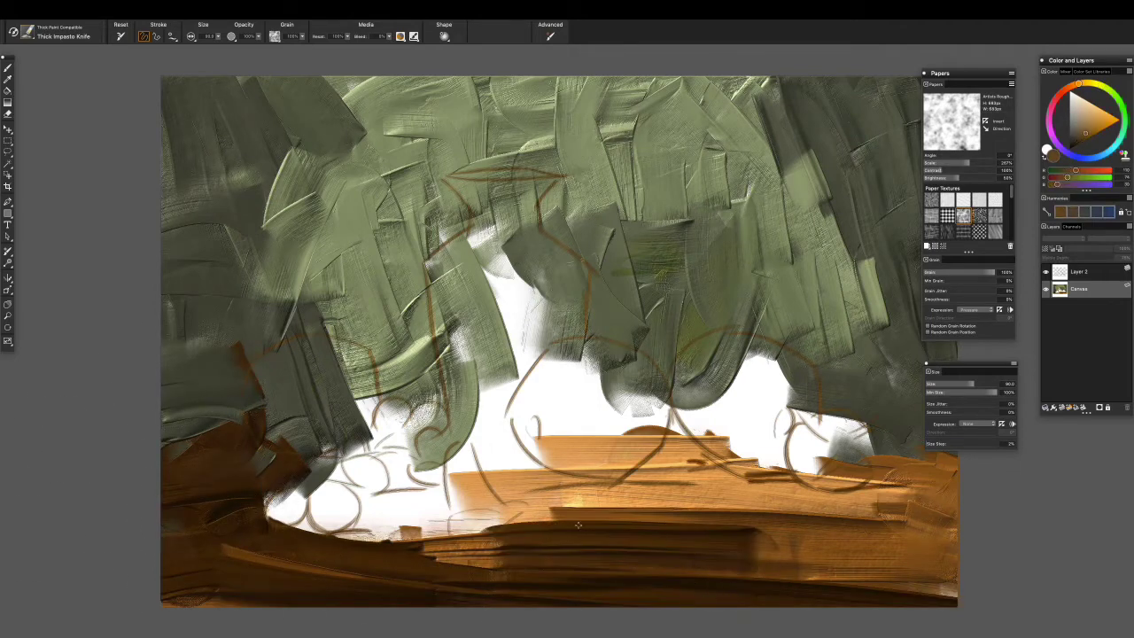
- Lay mid and dark brown strokes on the table's left half, below the vase and around the grapes
drag(425, 510, 549, 535)
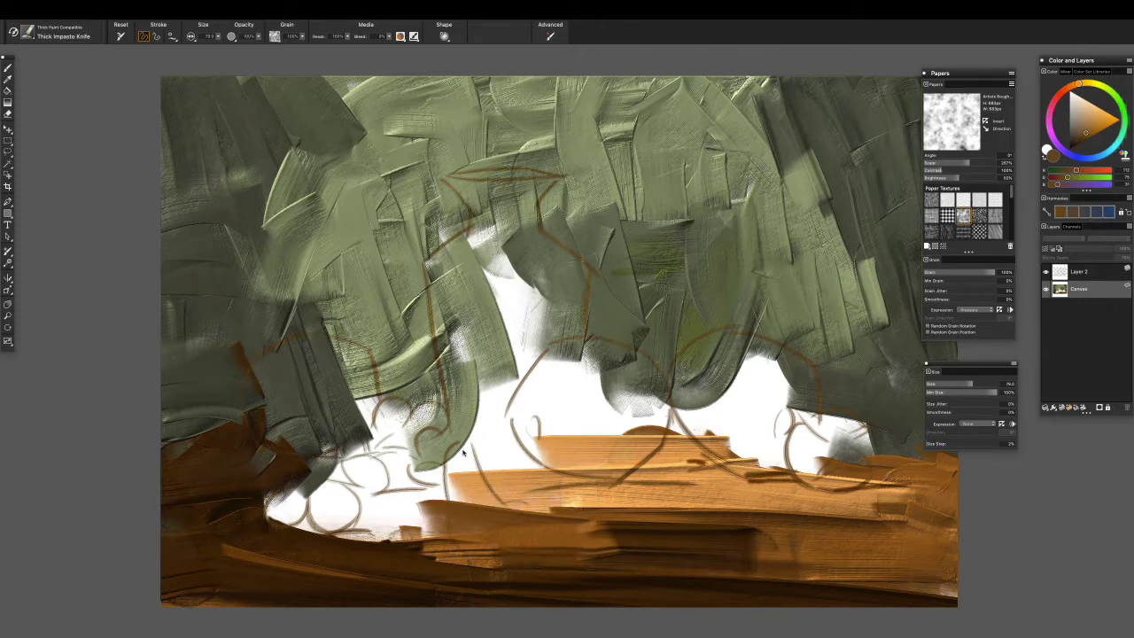
alt+click(543, 532)
drag(532, 420, 460, 496)
drag(558, 483, 319, 541)
drag(556, 523, 431, 558)
alt+click(496, 532)
drag(521, 483, 270, 514)
- Vary the tabletop below the round fruits with sampled light orange and dark brown horizontal strokes
drag(567, 470, 952, 532)
alt+click(709, 496)
drag(665, 483, 913, 512)
alt+click(798, 567)
mouse_move(673, 532)
mouse_down()
mouse_move(887, 514)
mouse_move(597, 531)
mouse_move(497, 567)
mouse_up()
alt+click(598, 532)
drag(496, 497, 608, 557)
alt+click(608, 557)
- Deepen the table's front edge and right corner with dark brown strokes
drag(514, 568, 650, 561)
drag(886, 576, 568, 570)
drag(656, 558, 425, 567)
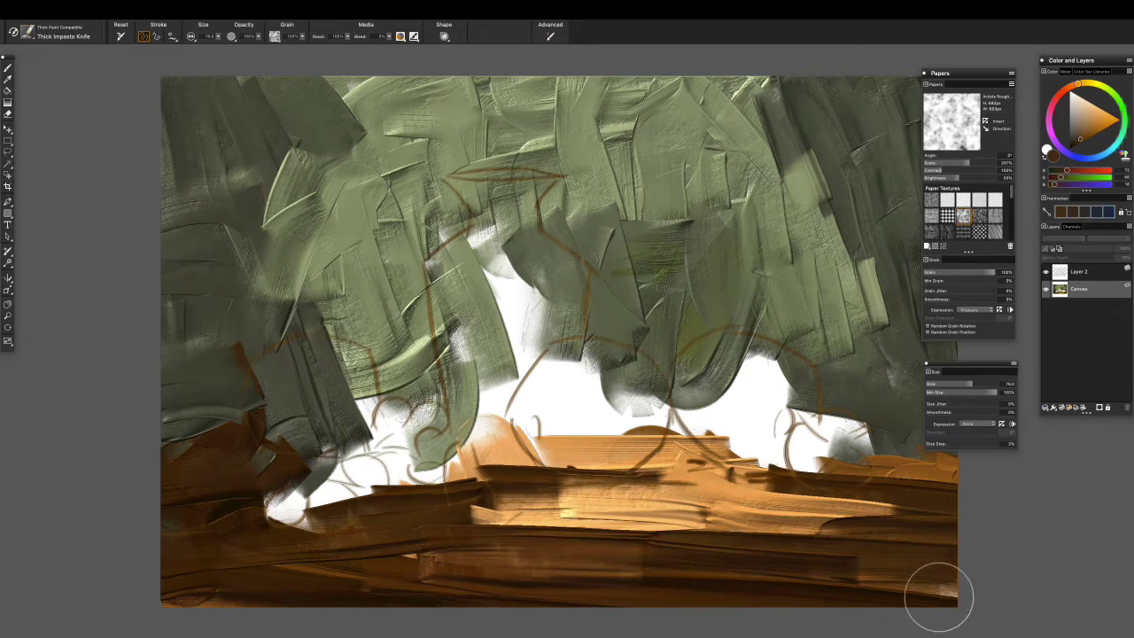
drag(916, 599, 966, 520)
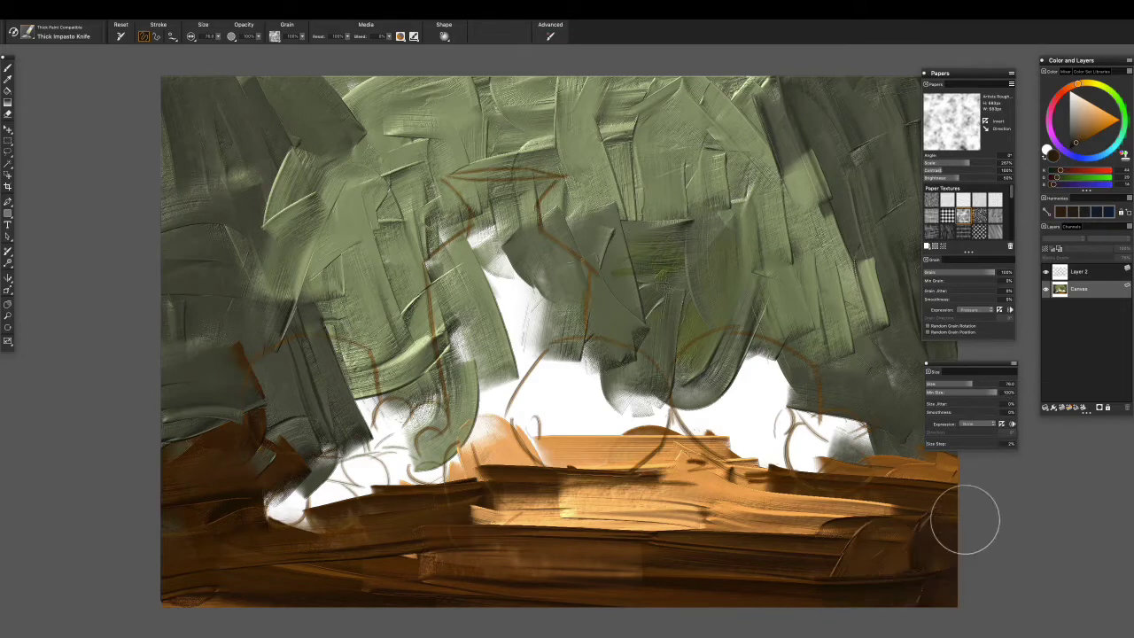
scroll(842, 620, right, 5)
alt+click(772, 475)
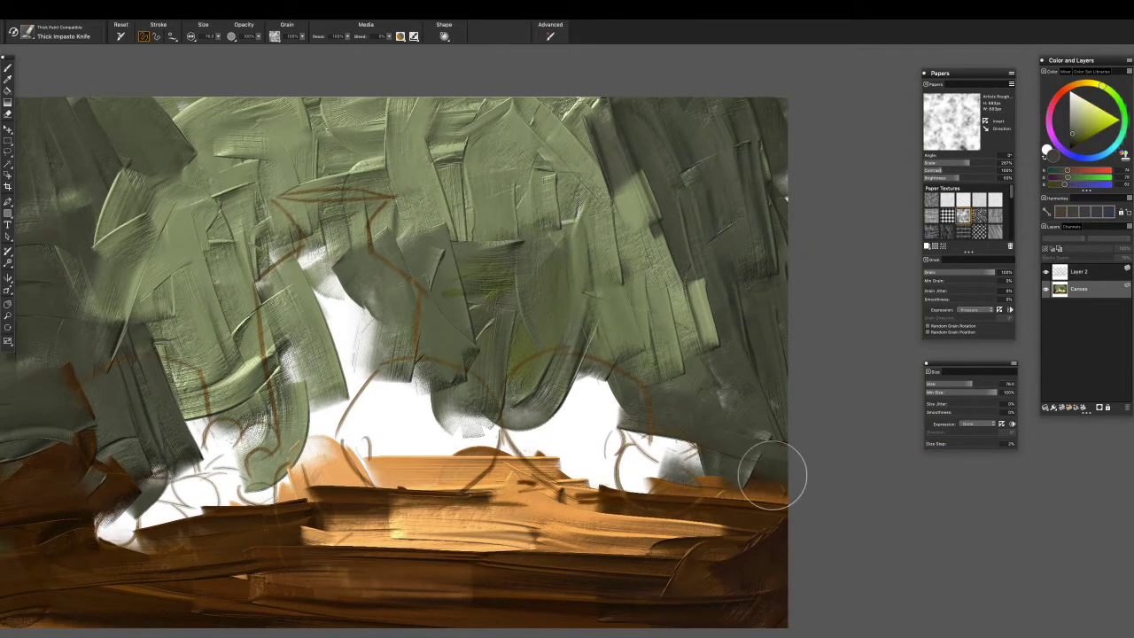
scroll(861, 521, left, 5)
- Switch to the Oily Dry Pastel brush and add scratchy texture to the left background and around the grapes
click(26, 31)
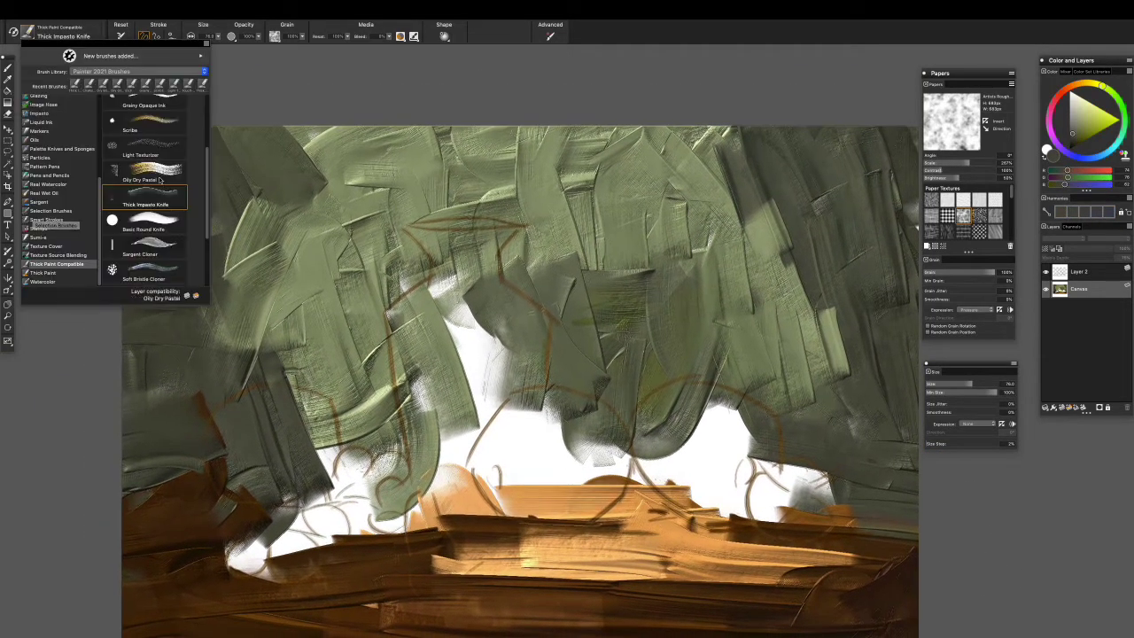
click(53, 225)
mouse_move(408, 133)
mouse_down()
mouse_move(157, 207)
mouse_move(266, 354)
mouse_move(177, 417)
mouse_move(151, 275)
mouse_up()
mouse_move(296, 326)
mouse_down()
mouse_move(127, 274)
mouse_move(178, 170)
mouse_move(151, 231)
mouse_move(200, 178)
mouse_up()
mouse_move(257, 341)
mouse_down()
mouse_move(240, 408)
mouse_move(203, 464)
mouse_up()
alt+click(217, 480)
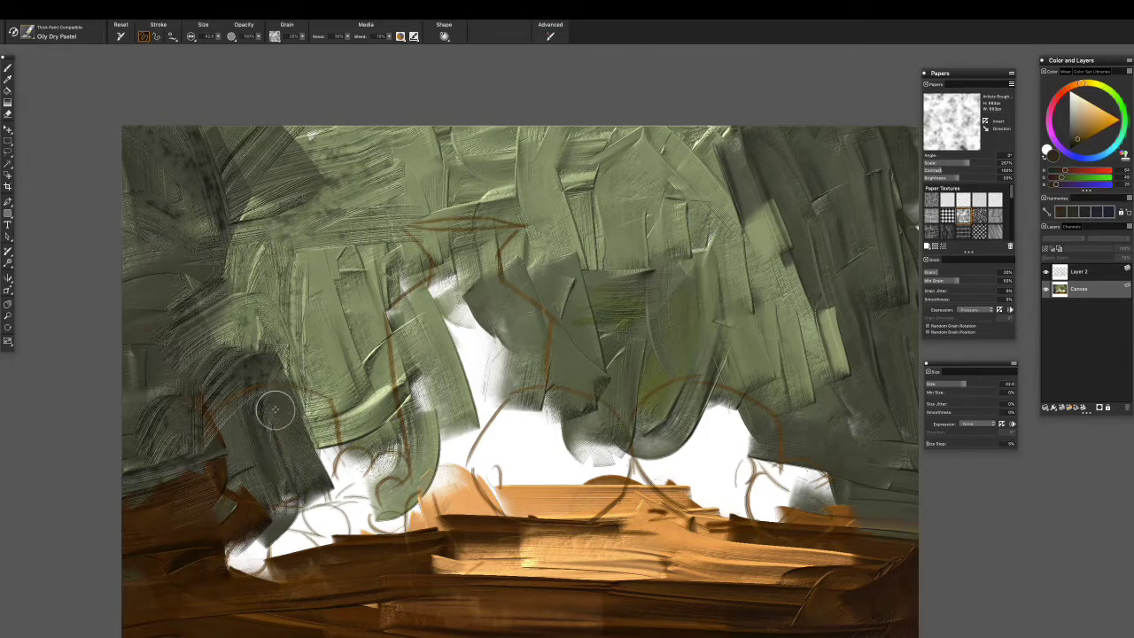
drag(276, 409, 359, 382)
drag(399, 228, 351, 315)
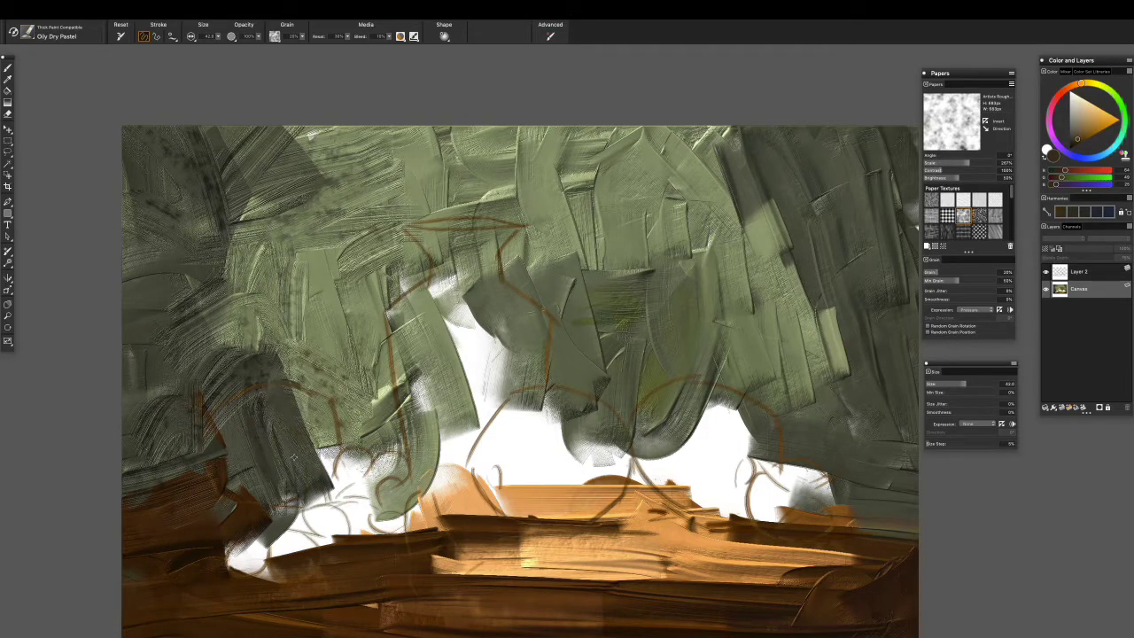
alt+click(296, 457)
drag(296, 461, 416, 549)
- Return to the Thick Impasto Knife brush and cover the white gaps around the grapes with dark green
click(26, 35)
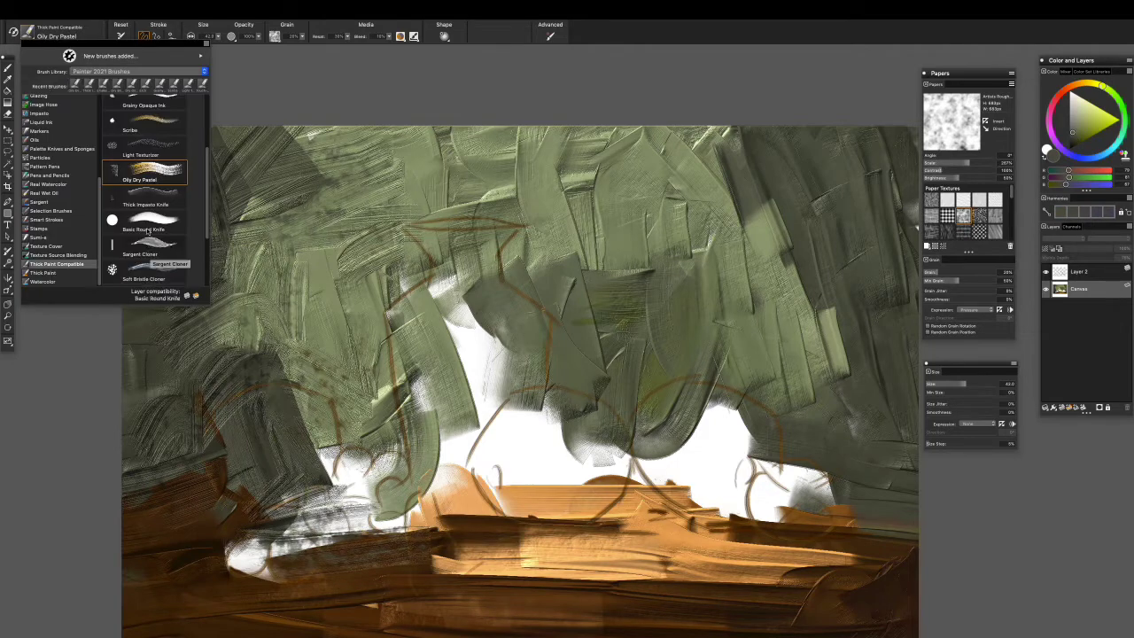
click(146, 248)
click(26, 35)
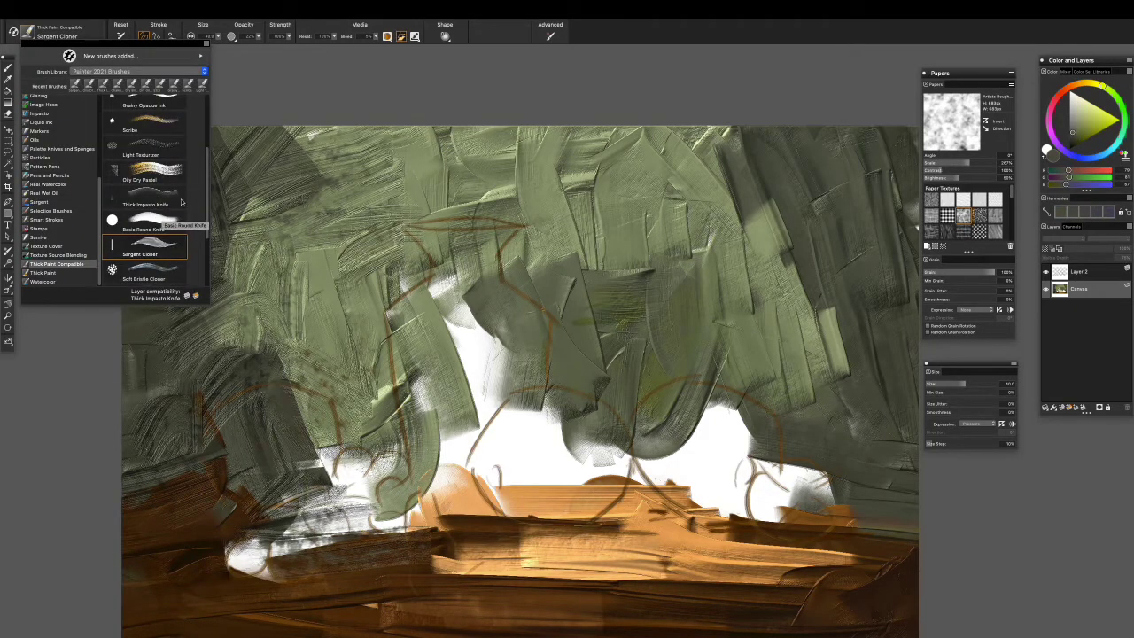
click(151, 193)
drag(213, 496, 434, 416)
drag(230, 549, 522, 540)
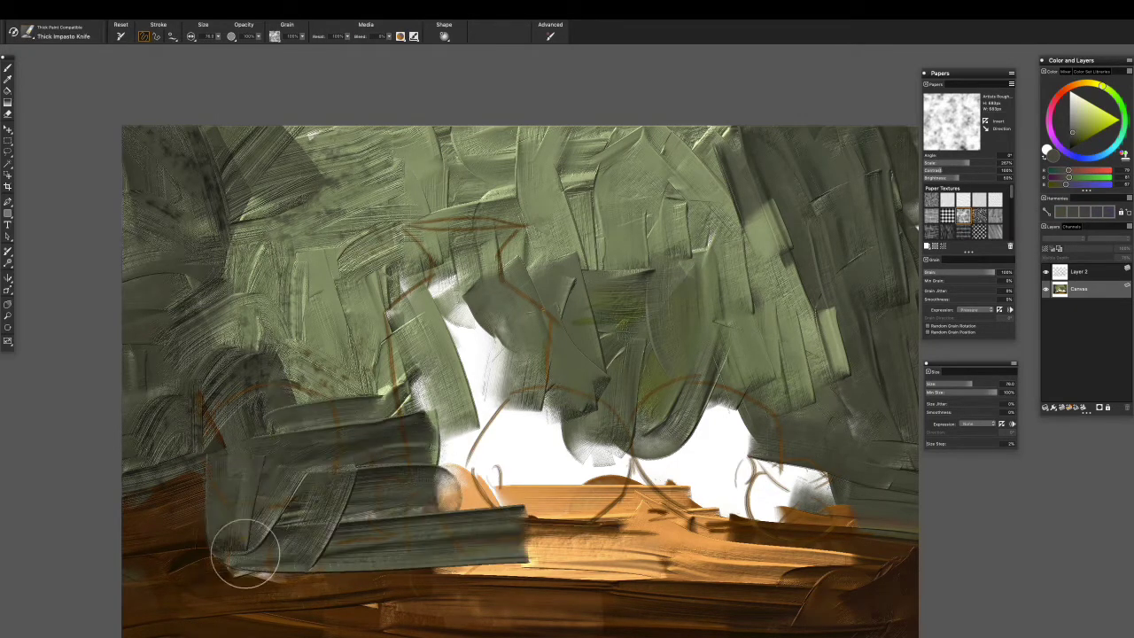
- Fill the vase's interior and the area beside the left round fruit with dark green knife strokes
drag(390, 408, 496, 514)
drag(381, 319, 461, 426)
drag(416, 274, 567, 398)
drag(443, 248, 567, 417)
drag(478, 364, 612, 461)
drag(496, 390, 603, 478)
drag(443, 372, 532, 483)
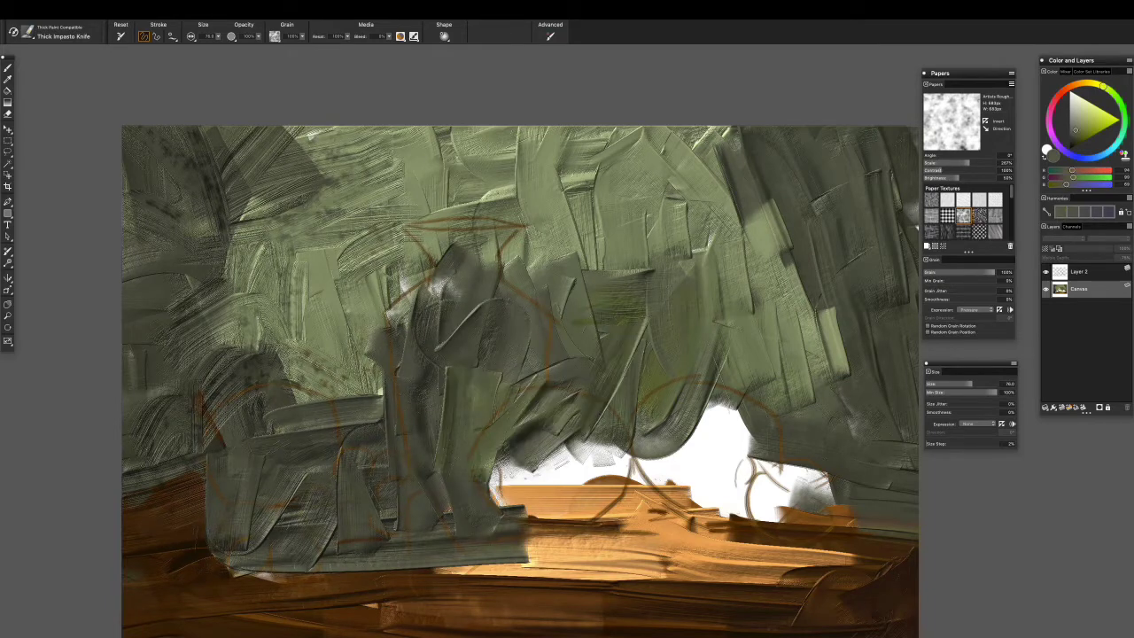
- Cover the remaining white behind the two round fruits and the small right fruit with mid-green strokes
drag(487, 381, 665, 523)
drag(444, 444, 576, 549)
drag(584, 407, 744, 496)
mouse_move(700, 390)
mouse_down()
mouse_move(806, 496)
mouse_move(842, 514)
mouse_up()
drag(691, 479, 797, 532)
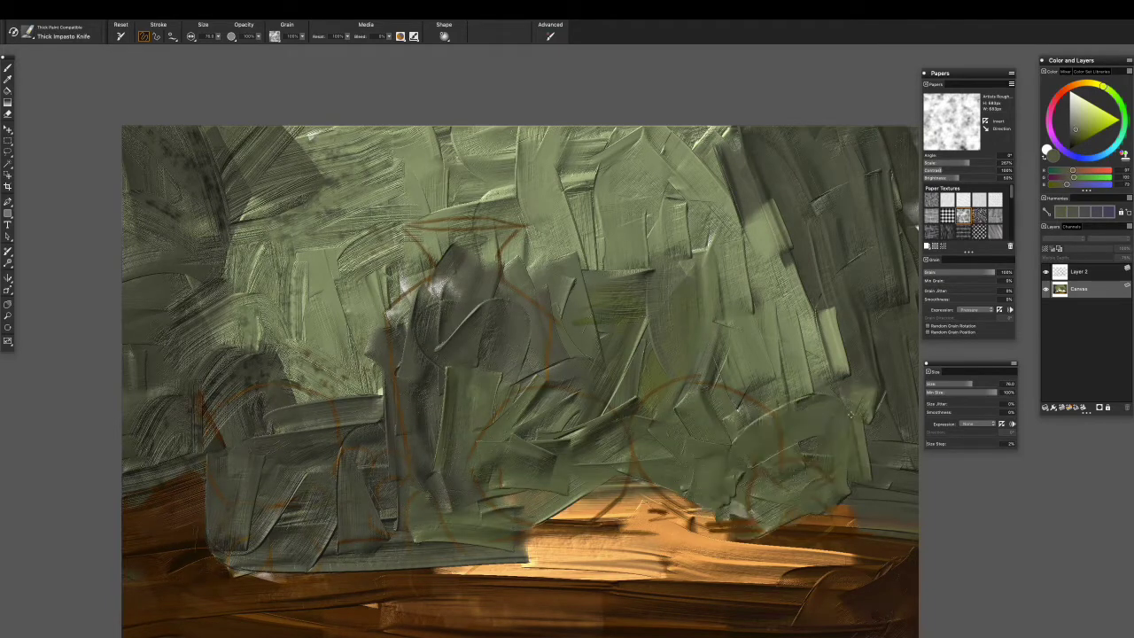
drag(850, 408, 798, 505)
- Paint lighter green knife strokes around the vase's neck and left shoulder and over the leftmost sketched object
drag(425, 222, 469, 346)
drag(461, 249, 363, 337)
drag(443, 231, 452, 311)
alt+click(425, 293)
drag(443, 222, 408, 337)
drag(355, 302, 443, 266)
drag(496, 204, 461, 319)
mouse_move(355, 337)
mouse_down()
mouse_move(425, 372)
mouse_move(337, 434)
mouse_up()
- Repaint the table's back edge and left half with sampled brown strokes, covering the overlapping green paint
alt+click(266, 567)
mouse_move(266, 558)
mouse_down()
mouse_move(336, 583)
mouse_move(532, 585)
mouse_move(301, 585)
mouse_up()
alt+click(496, 567)
mouse_move(514, 523)
mouse_down()
mouse_move(304, 547)
mouse_move(532, 549)
mouse_move(621, 567)
mouse_up()
drag(221, 584, 354, 580)
alt+click(568, 558)
mouse_move(142, 590)
mouse_down()
mouse_move(399, 585)
mouse_move(239, 567)
mouse_up()
alt+click(443, 620)
drag(200, 612, 472, 612)
drag(342, 554, 126, 591)
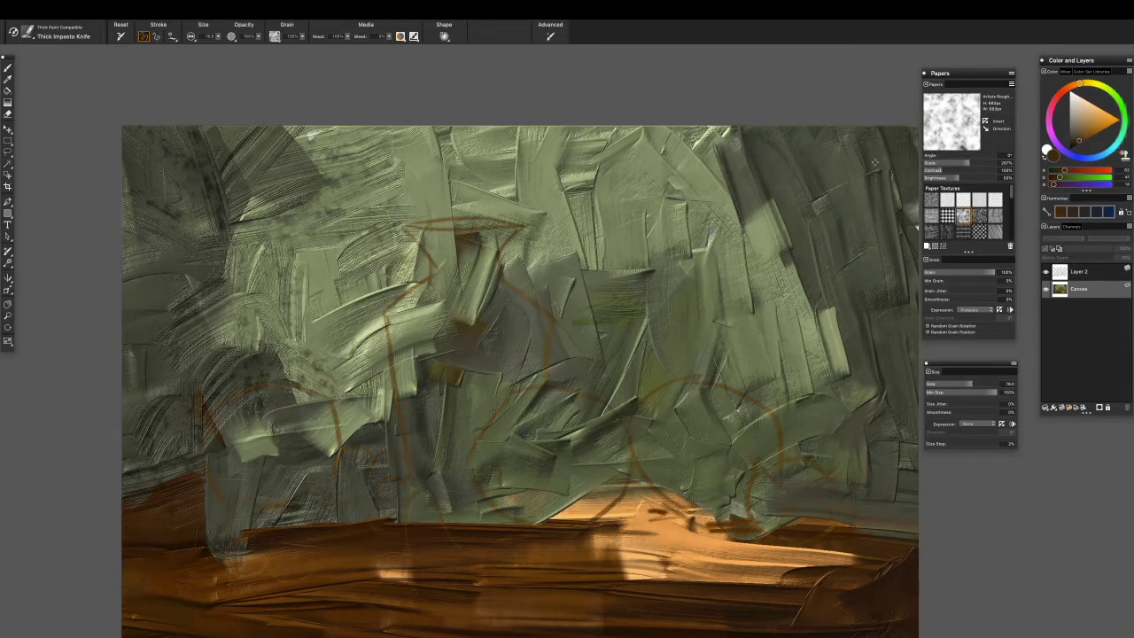
- Rework the upper-left background with overlapping dark and light green knife strokes
alt+click(663, 127)
drag(310, 266, 186, 155)
mouse_move(248, 248)
mouse_down()
mouse_move(171, 144)
mouse_move(274, 235)
mouse_up()
alt+click(170, 144)
drag(341, 155, 159, 310)
drag(376, 270, 284, 133)
drag(390, 235, 324, 168)
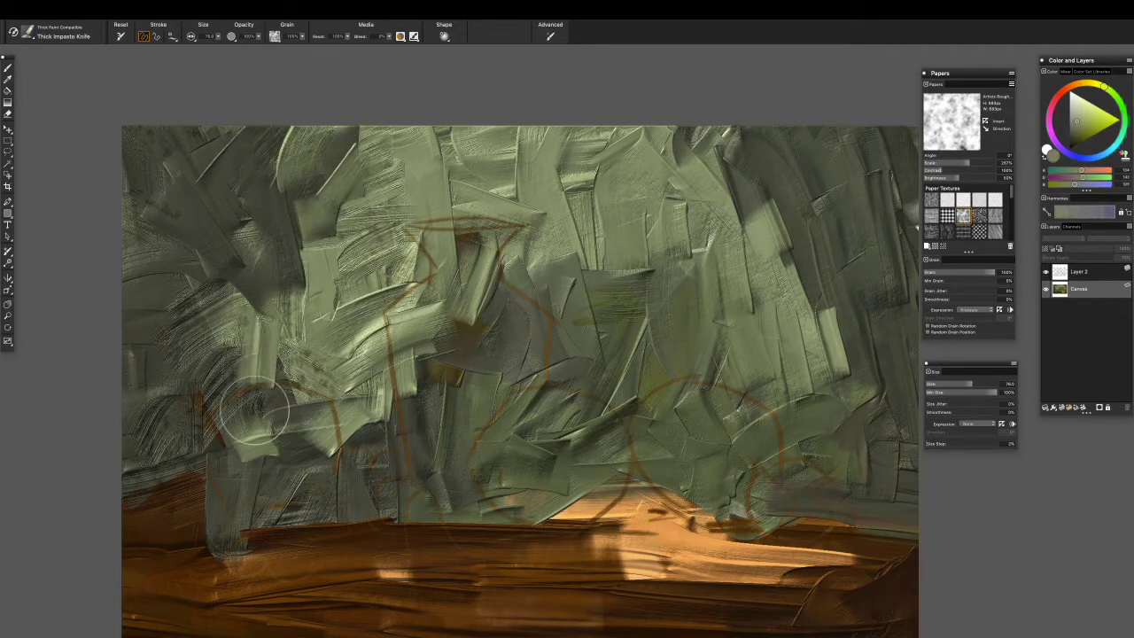
- Switch to the Sargent Cloner brush, enlarge it, and soften the green strokes in the left and upper-right background
click(27, 32)
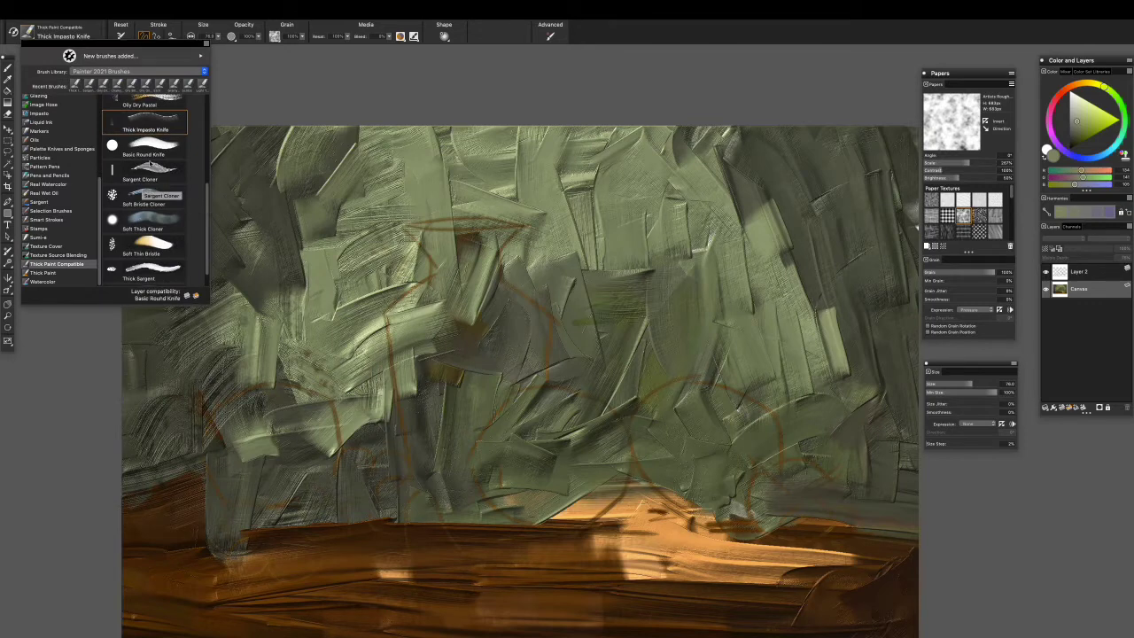
click(154, 176)
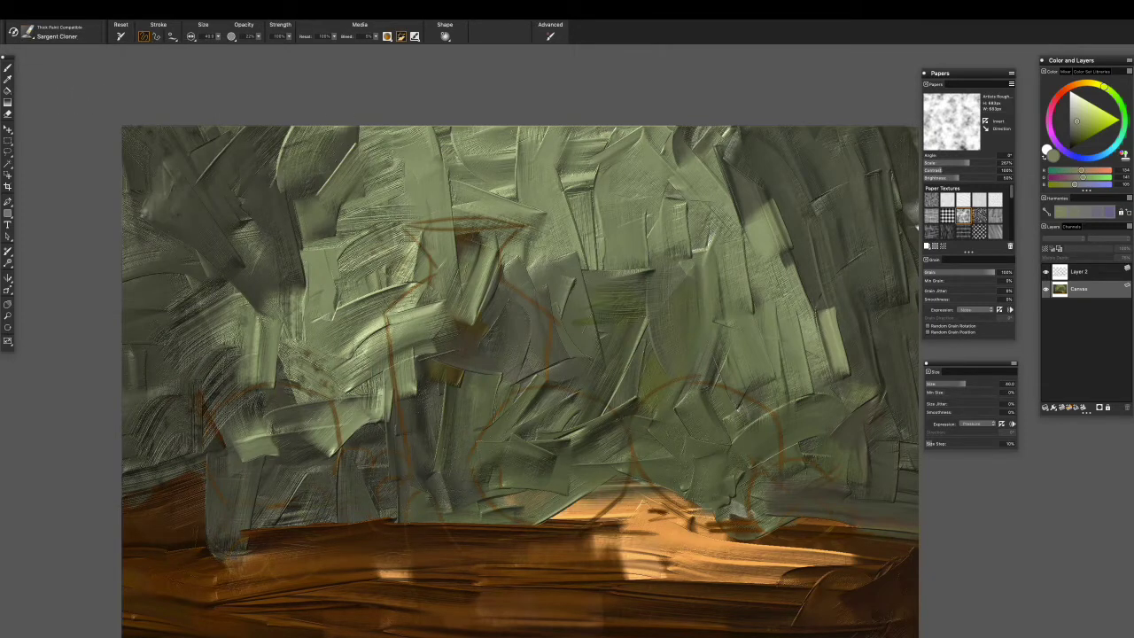
click(970, 384)
mouse_move(354, 146)
mouse_down()
mouse_move(190, 346)
mouse_move(284, 355)
mouse_move(239, 416)
mouse_up()
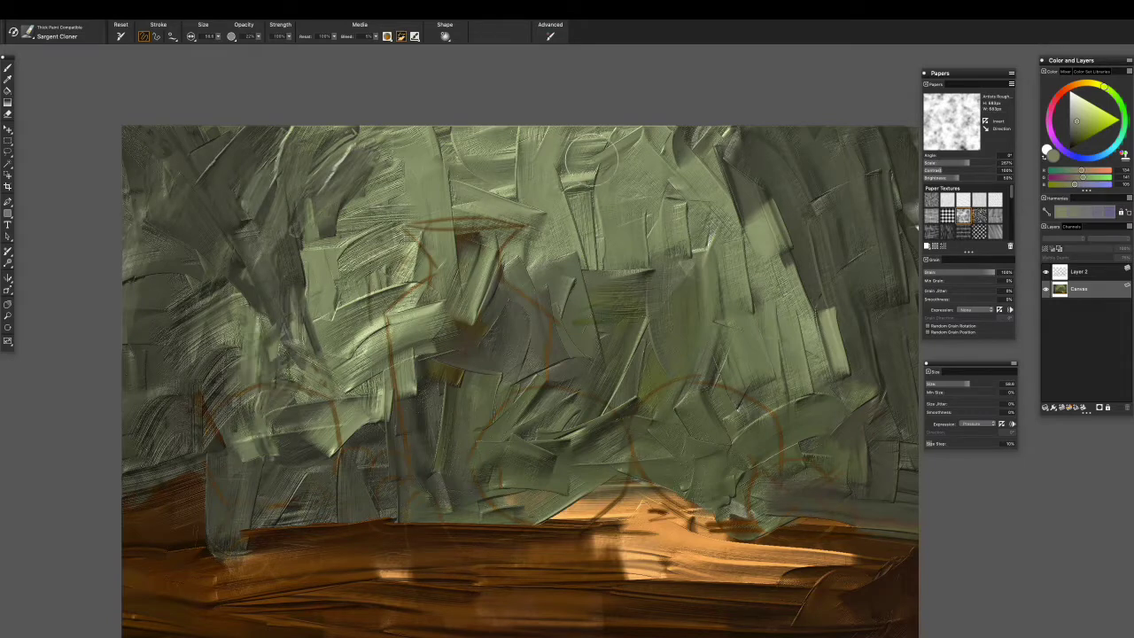
mouse_move(585, 169)
mouse_down()
mouse_move(665, 133)
mouse_move(762, 265)
mouse_move(815, 297)
mouse_up()
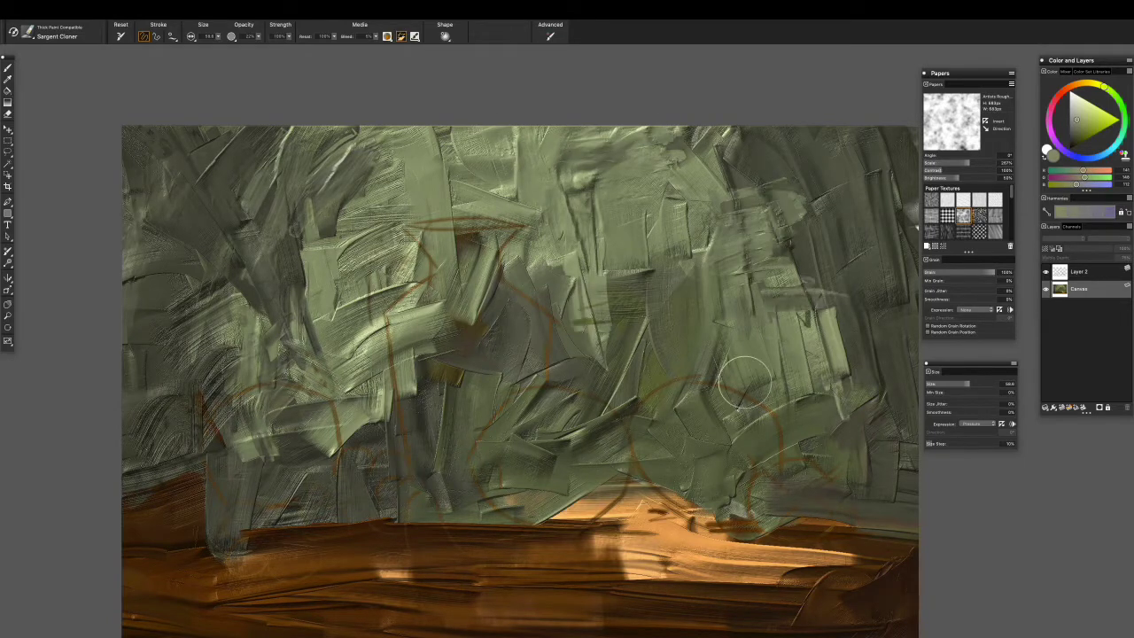
drag(355, 142, 288, 276)
- Switch to the Soft Thin Bristle brush and add dark green bristle texture to the background
click(28, 32)
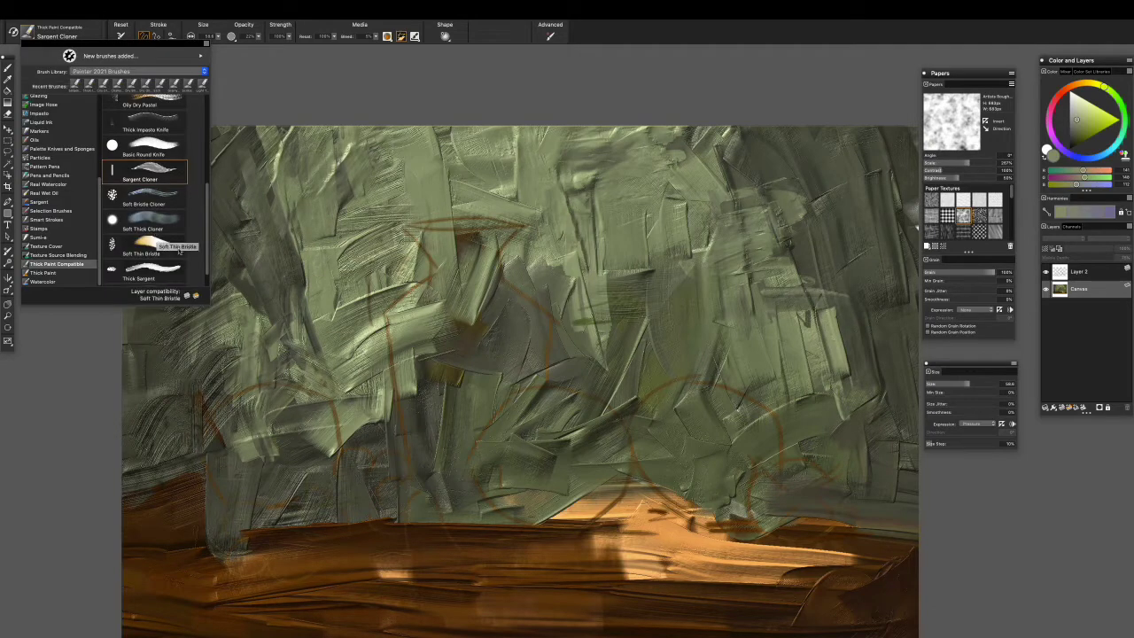
click(178, 249)
drag(239, 166, 350, 160)
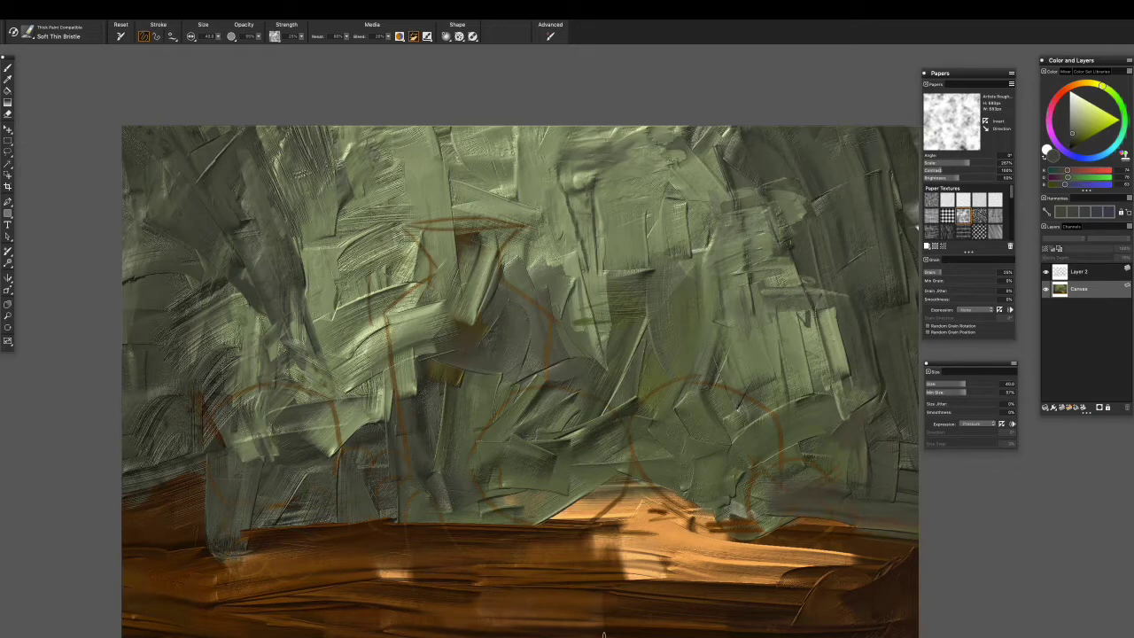
drag(725, 326, 804, 404)
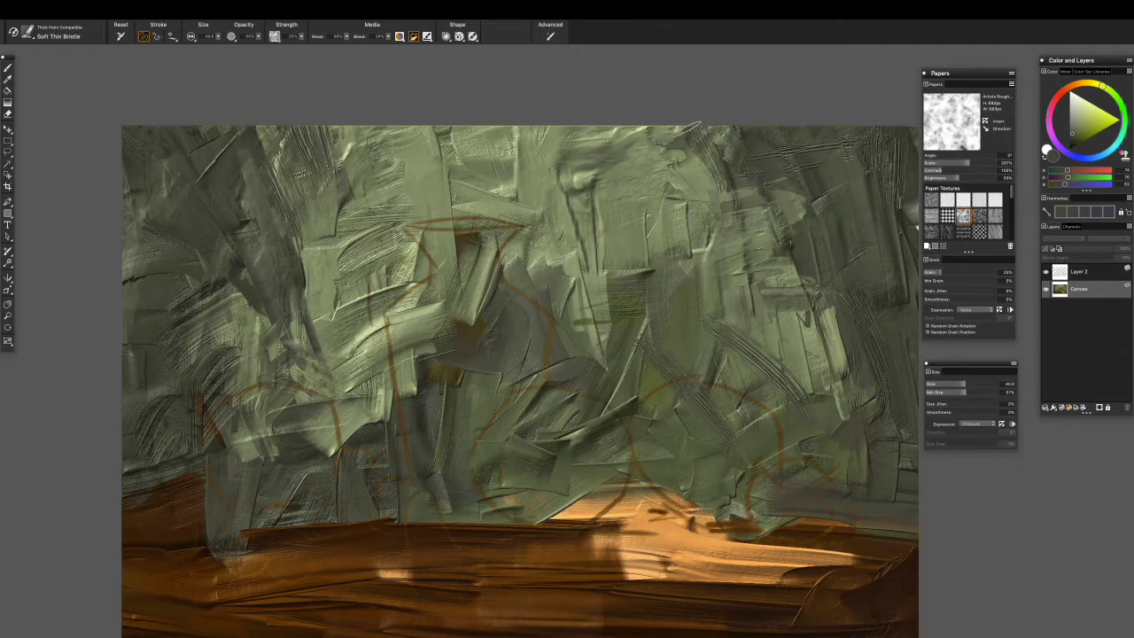
- Sample a light green and brush bristle texture into the background left of the vase's neck
alt+click(570, 197)
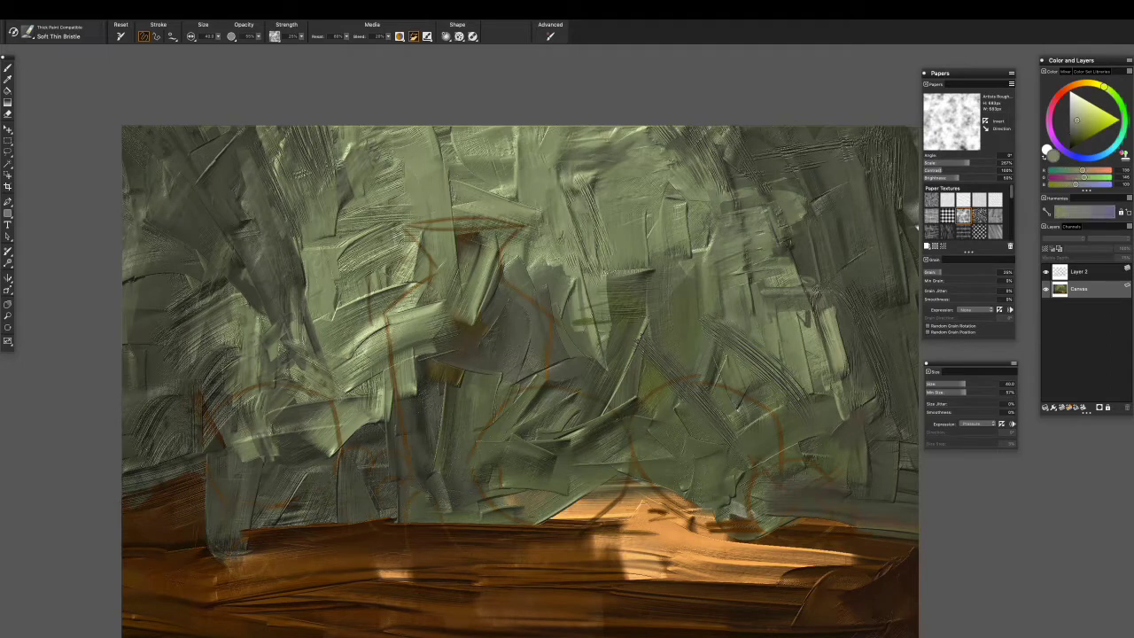
drag(350, 226, 443, 142)
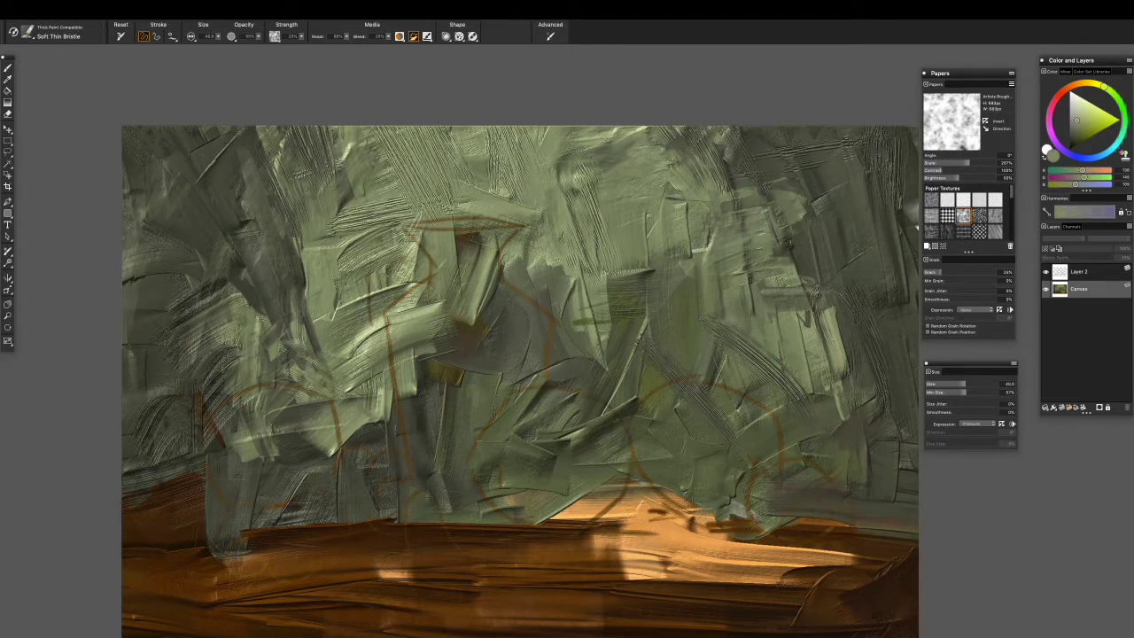
drag(238, 306, 416, 250)
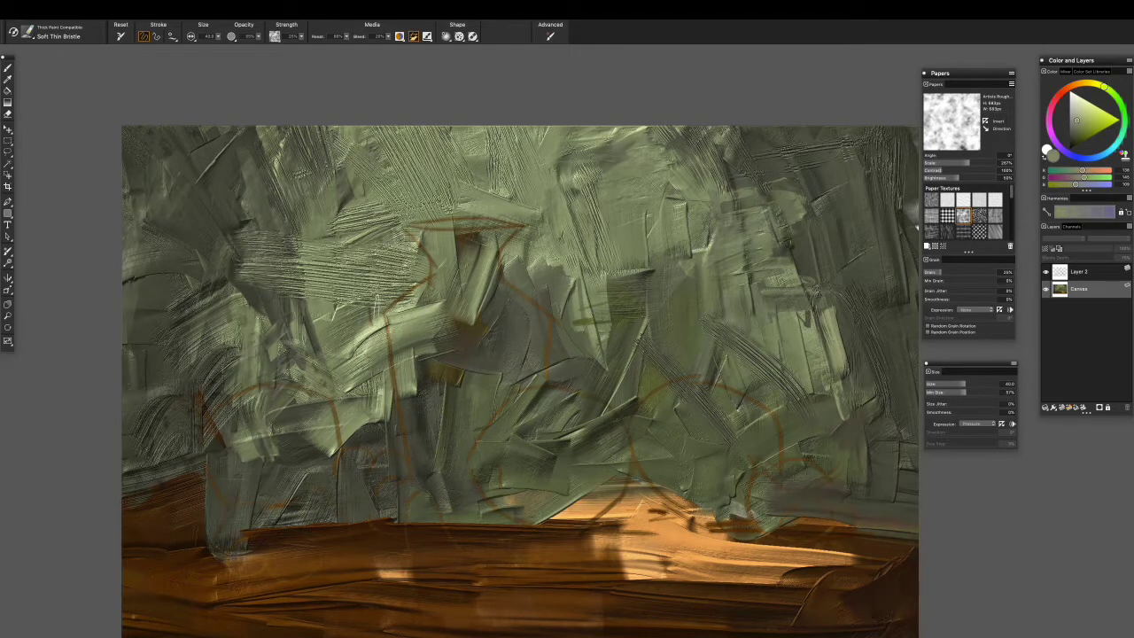
- Brush pale green bristle highlights around the vase's neck and dark green bristle strokes into the lower left and right background
click(1075, 105)
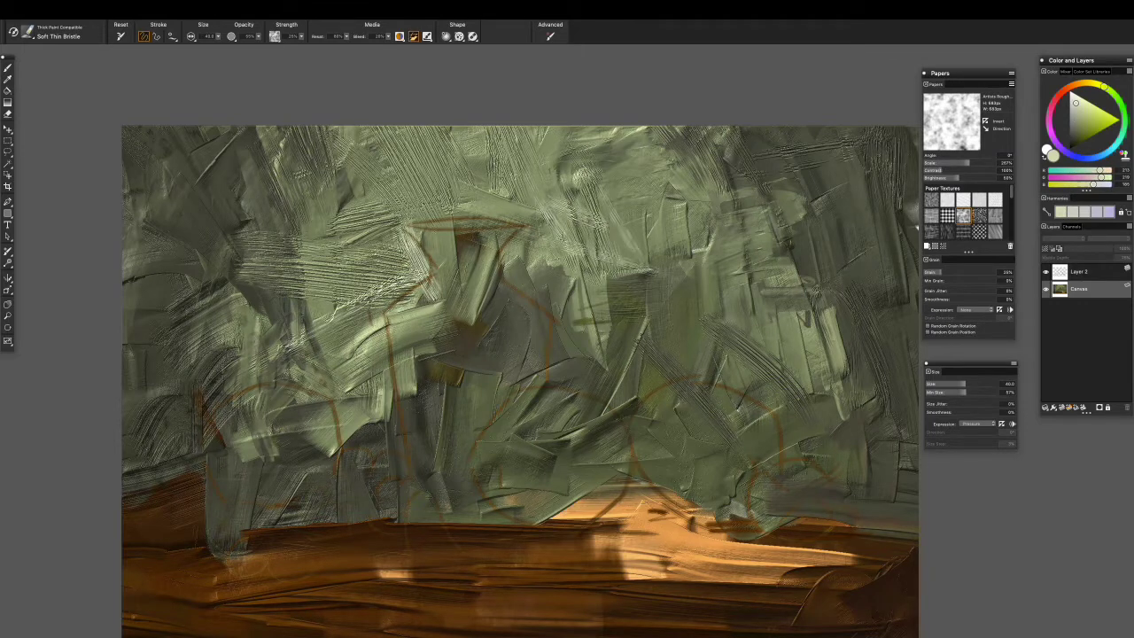
alt+click(211, 471)
drag(218, 398, 124, 479)
drag(222, 346, 211, 505)
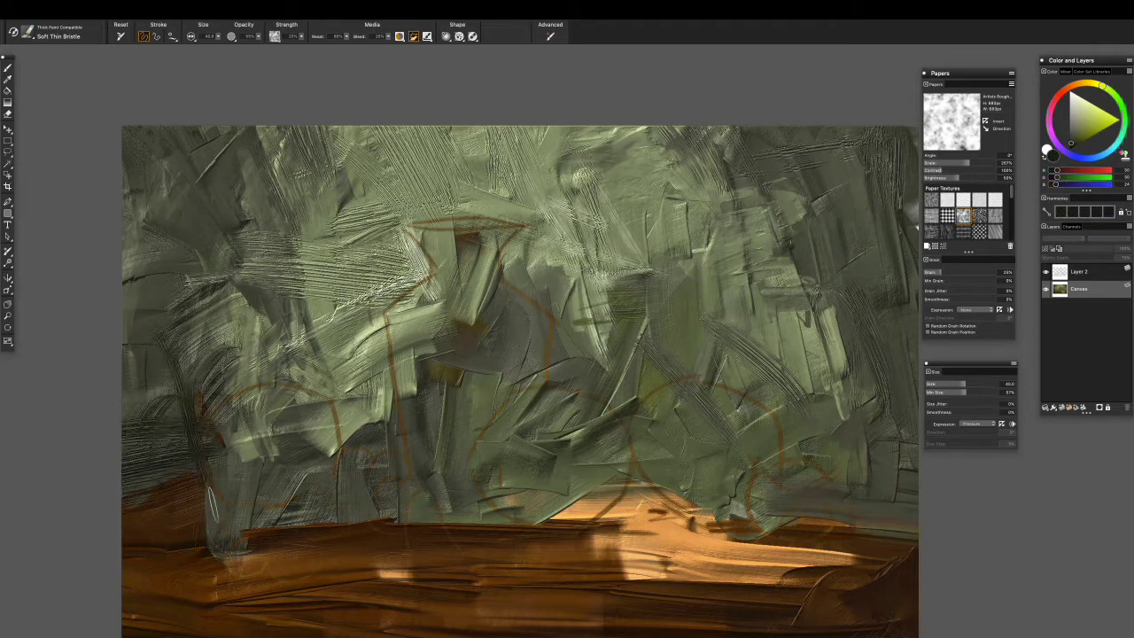
drag(213, 386, 275, 276)
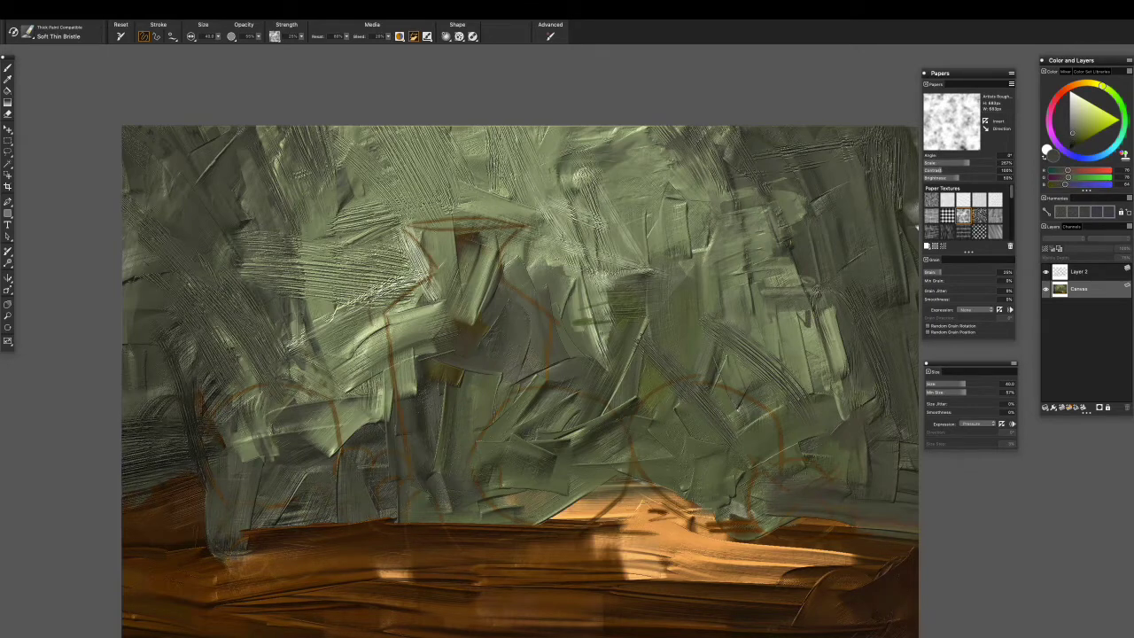
drag(876, 347, 786, 306)
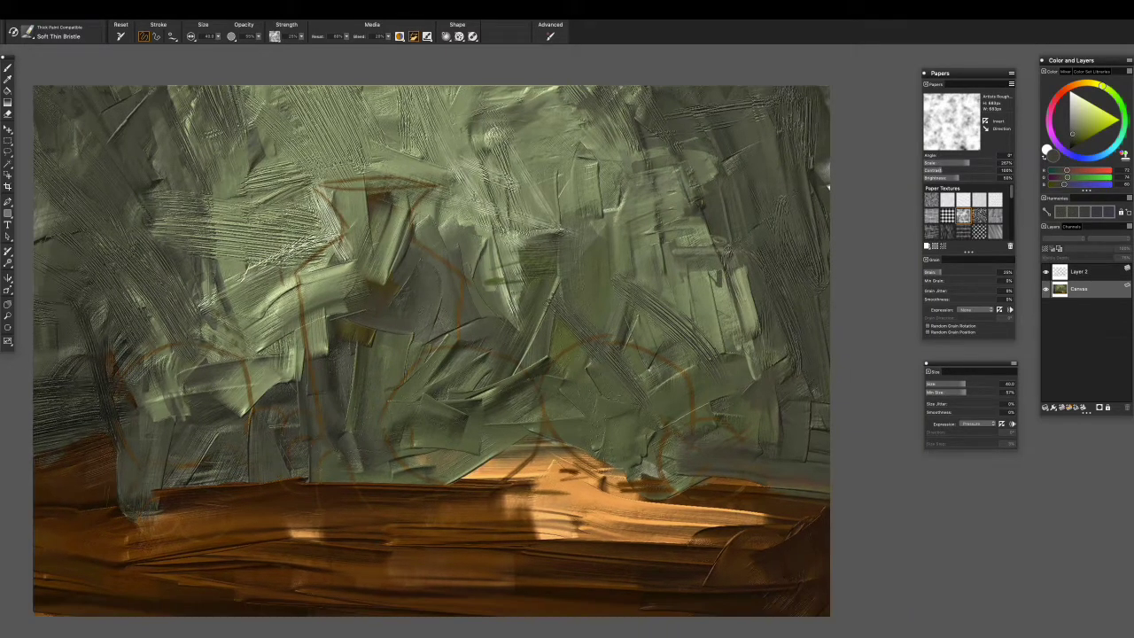
drag(775, 469, 827, 474)
- Sample orange and brown tones from the table and brush bristle texture across the light patch and the darker wood
alt+click(785, 582)
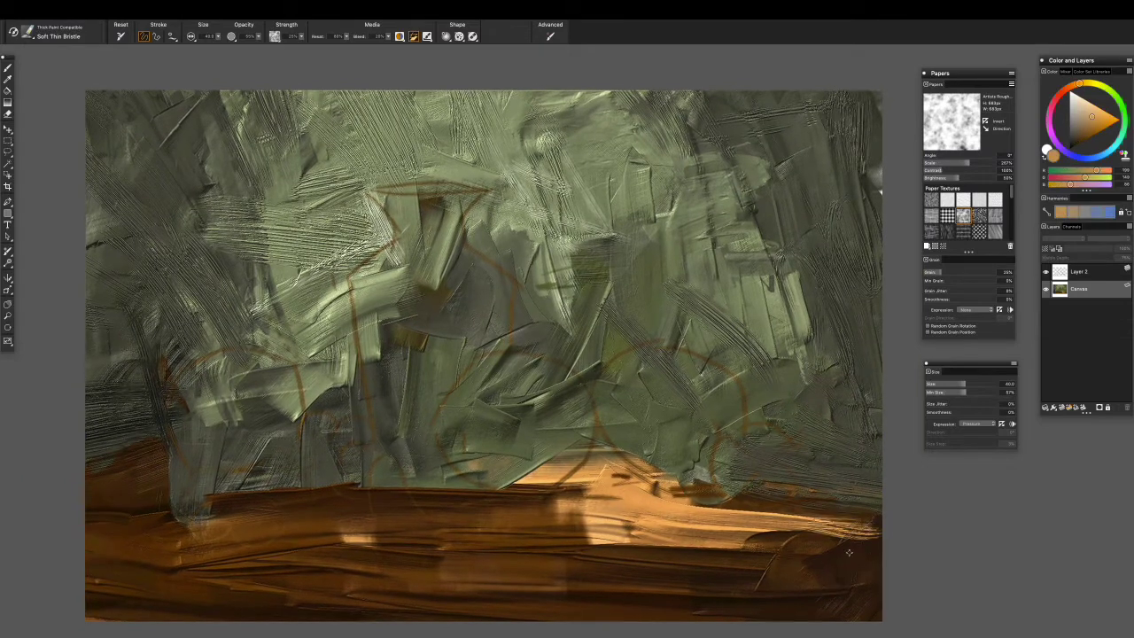
drag(589, 543, 807, 503)
alt+click(521, 524)
mouse_move(523, 545)
mouse_down()
mouse_move(713, 567)
mouse_move(836, 602)
mouse_up()
alt+click(526, 534)
mouse_move(526, 534)
mouse_down()
mouse_move(461, 530)
mouse_move(620, 567)
mouse_up()
alt+click(319, 571)
drag(319, 571, 213, 560)
drag(529, 523, 536, 588)
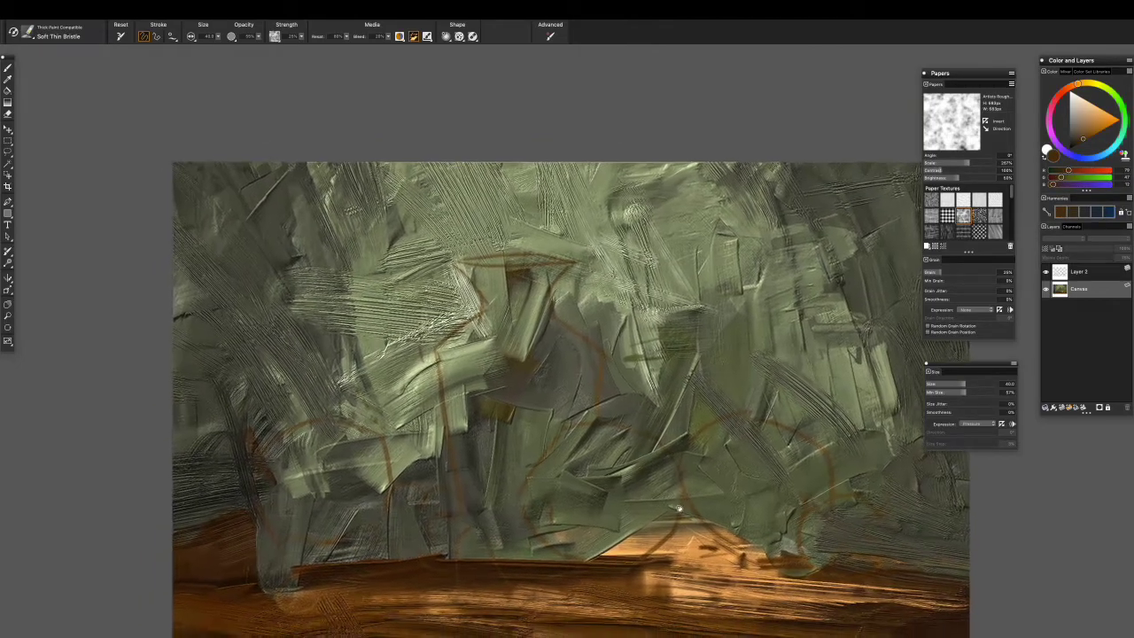
- Sample a dark green and work more bristle texture into the left side of the background
alt+click(189, 314)
scroll(645, 442, up, 10)
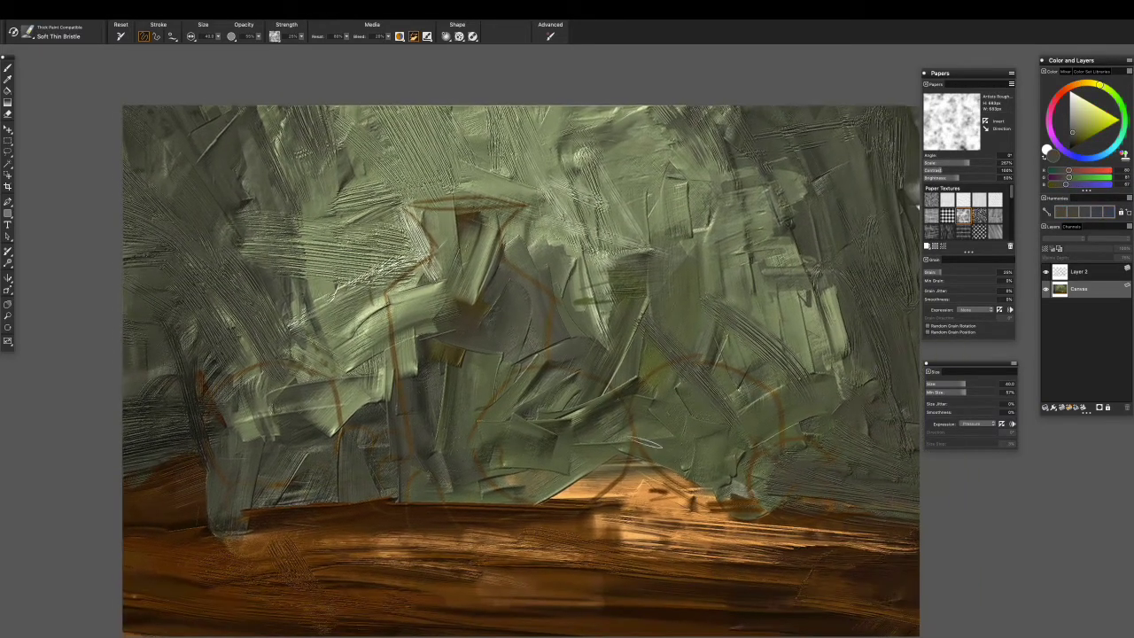
scroll(645, 447, down, 10)
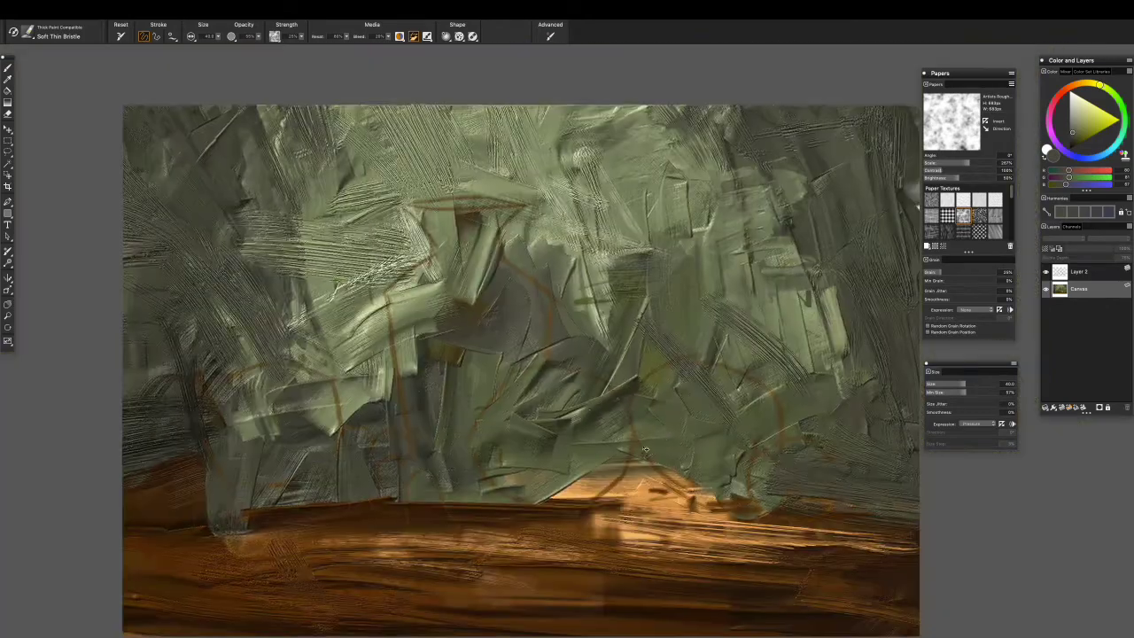
- Choose the Artists Canvas paper texture and adjust its scale
scroll(1012, 202, down, 1)
scroll(1012, 202, down, 1)
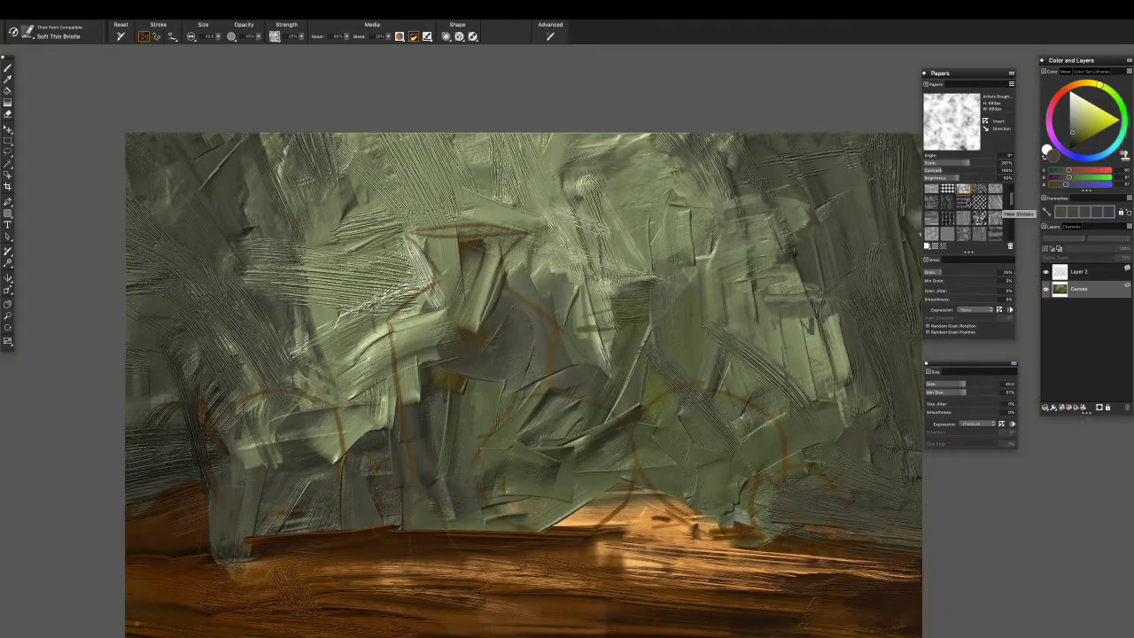
click(949, 218)
drag(943, 164, 948, 172)
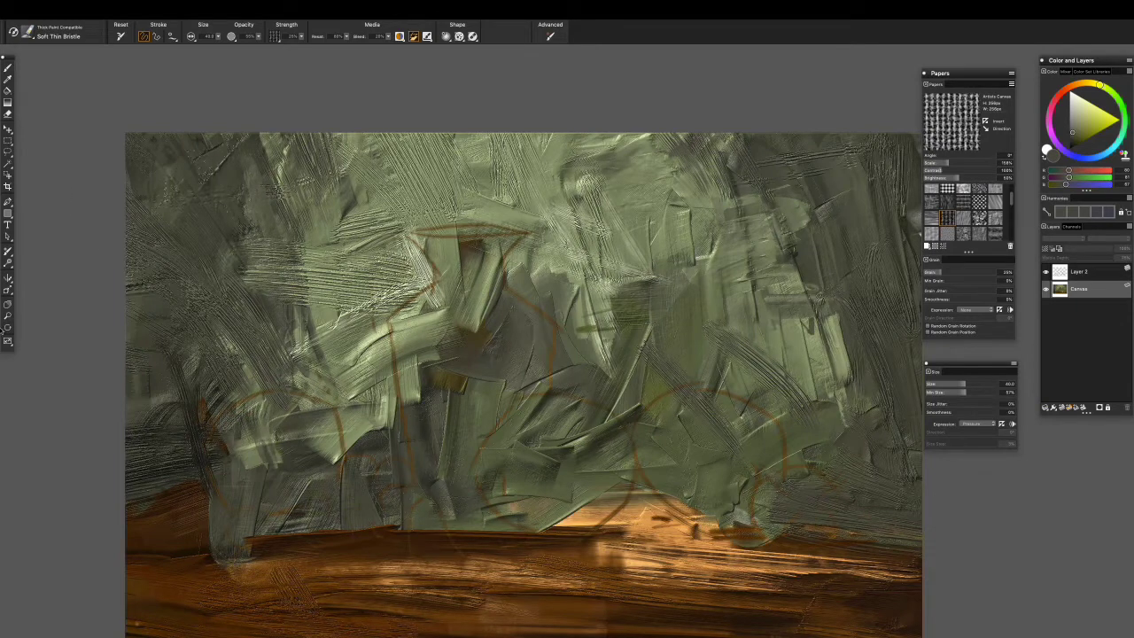
- Switch to the Dry Oily Bristle brush and deepen the lower-left background with a sampled dark green
click(26, 31)
scroll(208, 100, up, 5)
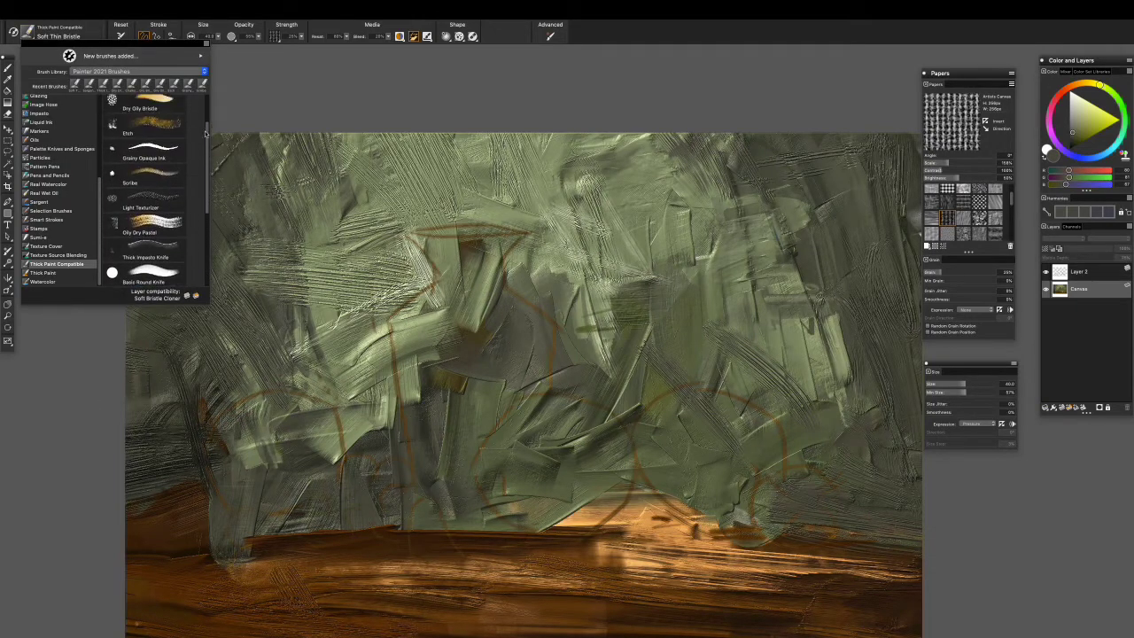
scroll(204, 121, down, 1)
click(152, 144)
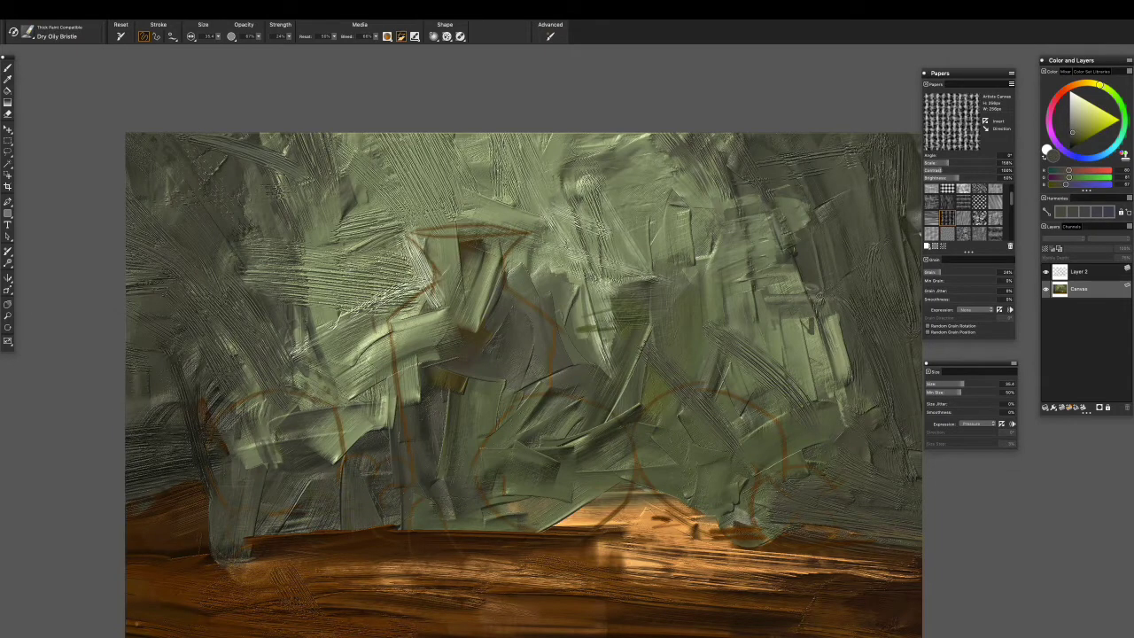
alt+click(207, 428)
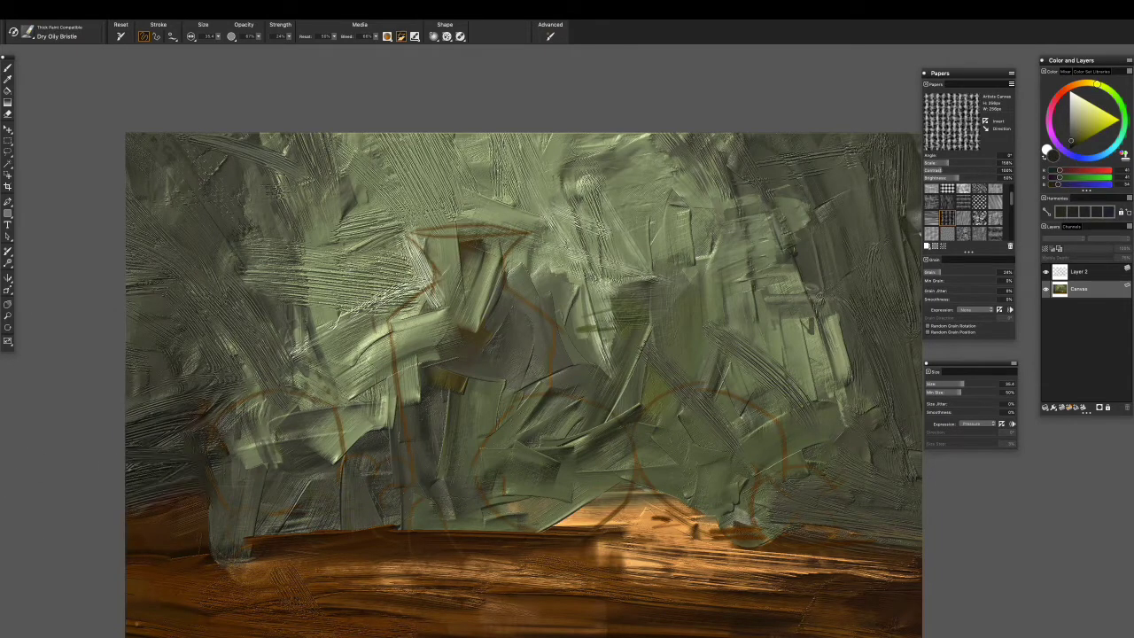
- Switch to the Oily Dry Pastel brush and scrub dark green canvas-grained strokes into the background's left edge
click(26, 34)
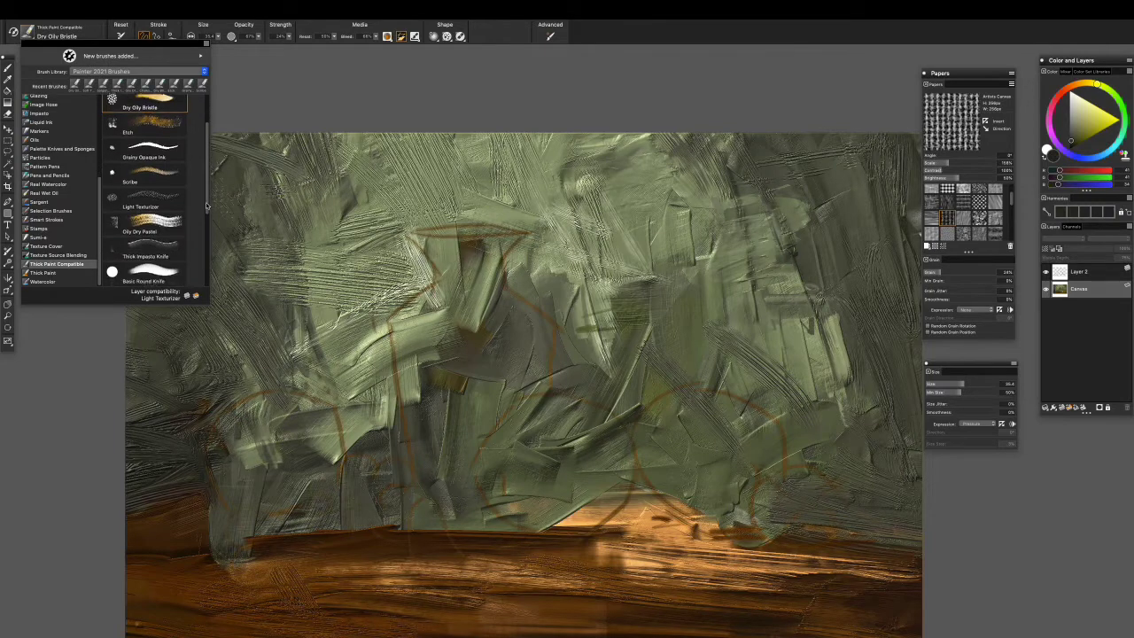
click(151, 261)
mouse_move(211, 390)
mouse_down()
mouse_move(133, 426)
mouse_move(118, 370)
mouse_move(73, 478)
mouse_move(221, 328)
mouse_up()
drag(146, 408, 199, 306)
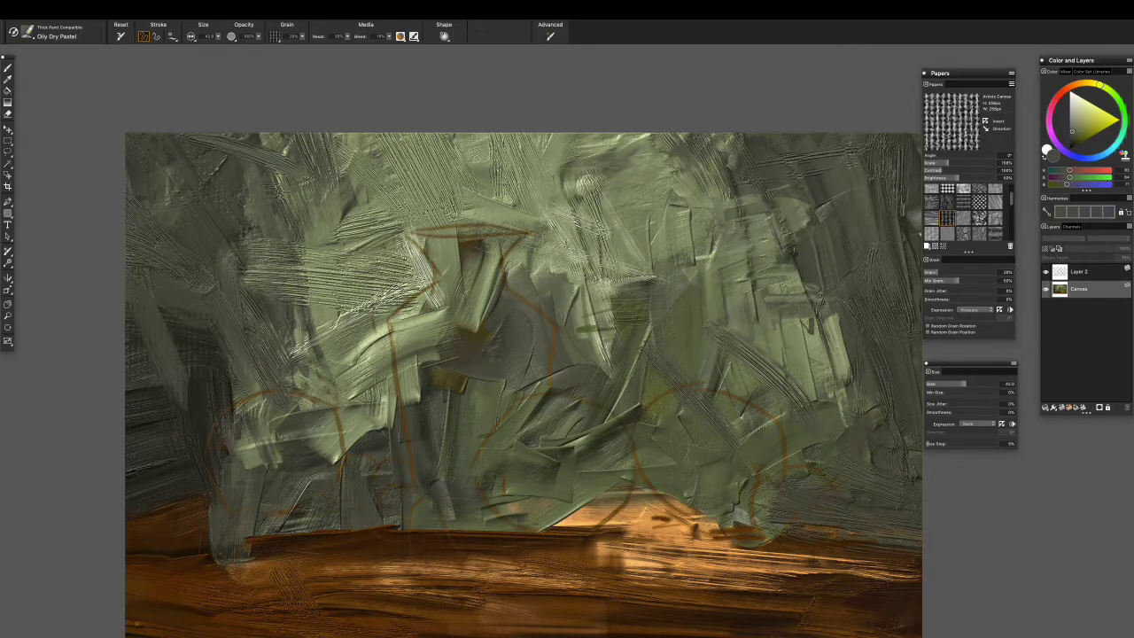
- Sample greens from the background and lay pastel strokes across its upper left, beside the vase's neck and at the upper right
alt+click(363, 217)
mouse_move(364, 217)
mouse_down()
mouse_move(416, 164)
mouse_move(242, 113)
mouse_up()
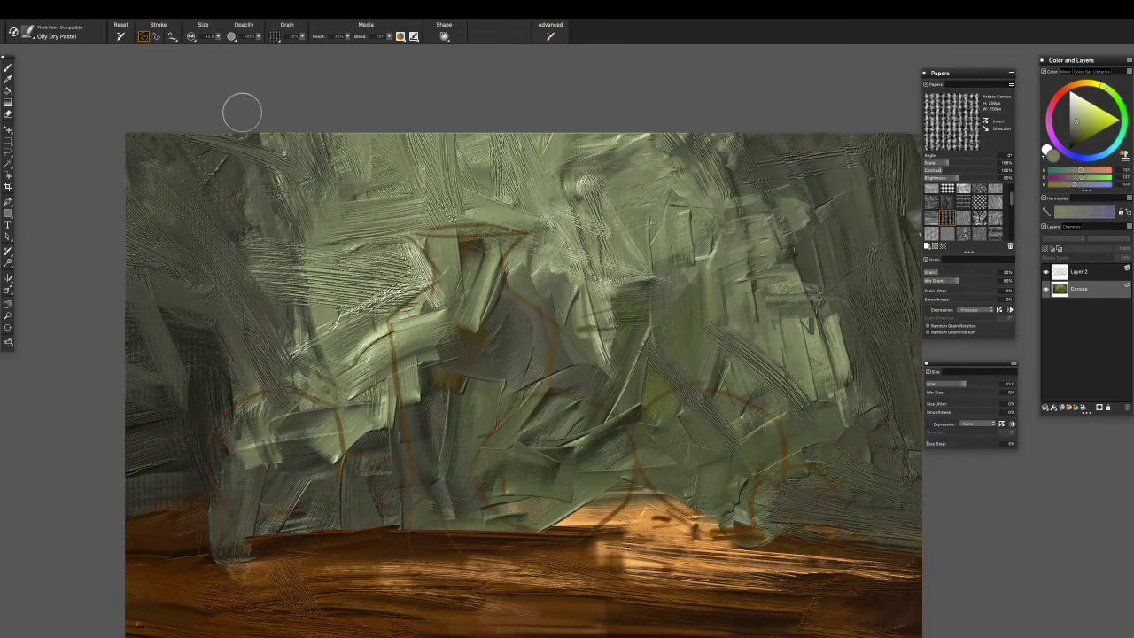
drag(239, 253, 417, 283)
alt+click(427, 285)
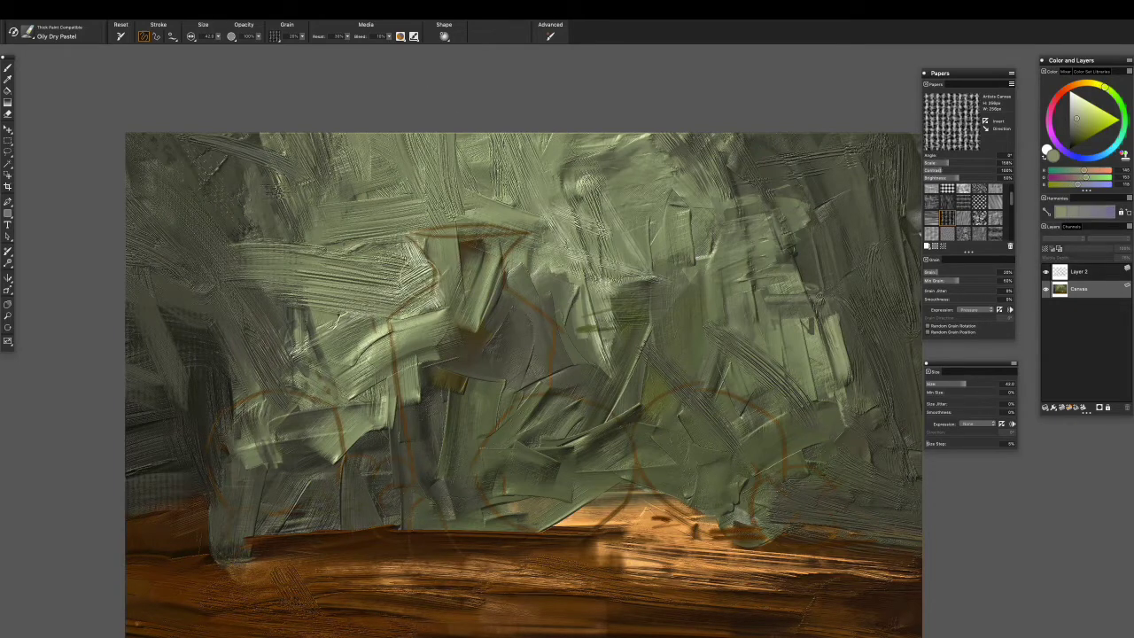
mouse_move(673, 200)
mouse_down()
mouse_move(861, 164)
mouse_move(806, 169)
mouse_move(851, 164)
mouse_up()
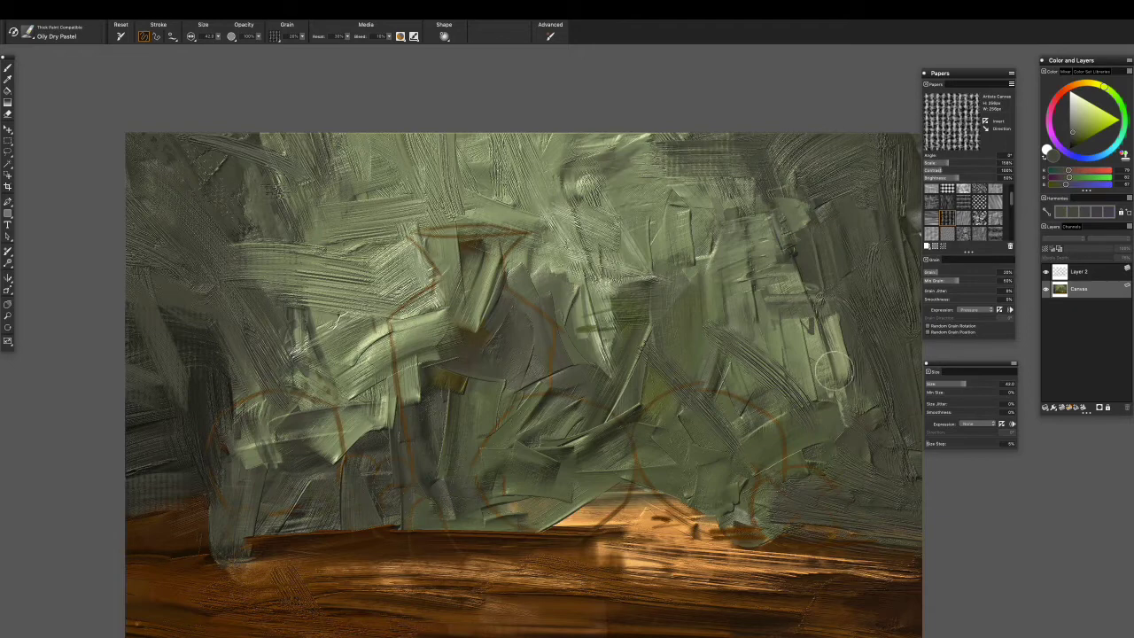
- Create a new layer above the canvas and start blocking in the vase's body and left shoulder with dark blue strokes
alt+click(848, 602)
click(1068, 409)
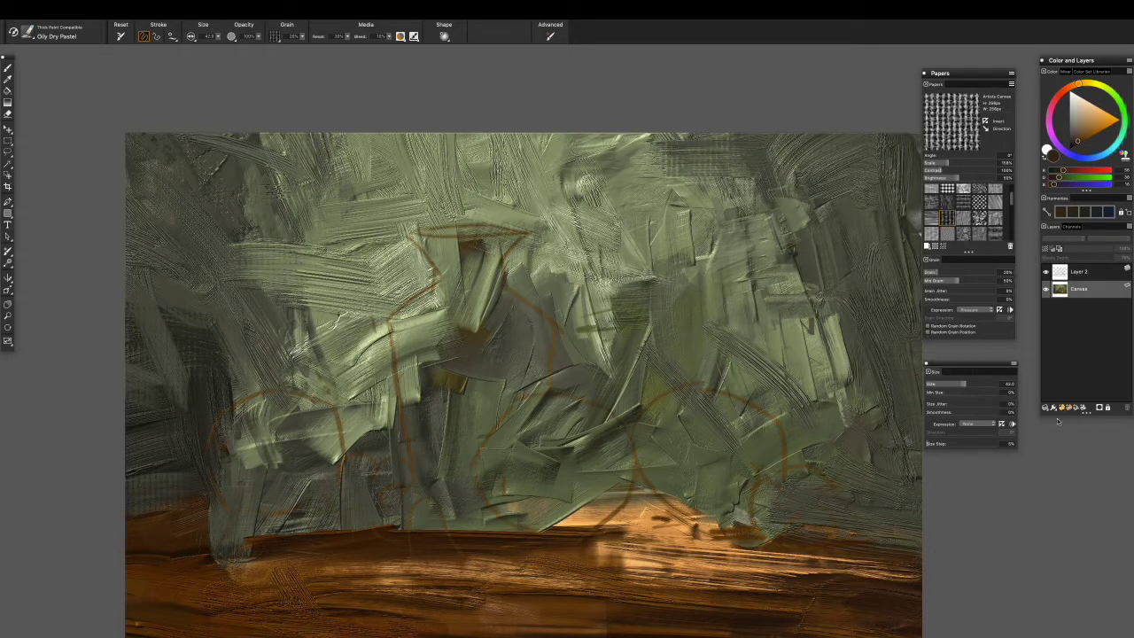
click(1073, 147)
drag(1122, 124, 1056, 142)
drag(474, 288, 436, 474)
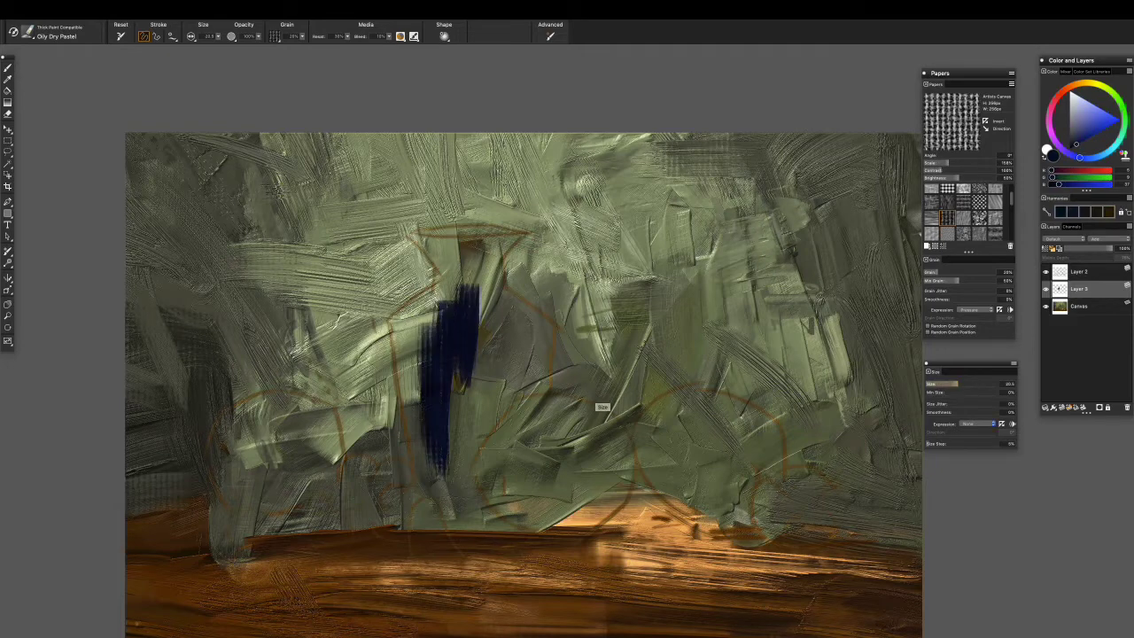
drag(406, 328, 494, 277)
- Change to a very dark green and paint over the vase's centre, left shoulder and left edge
click(1122, 131)
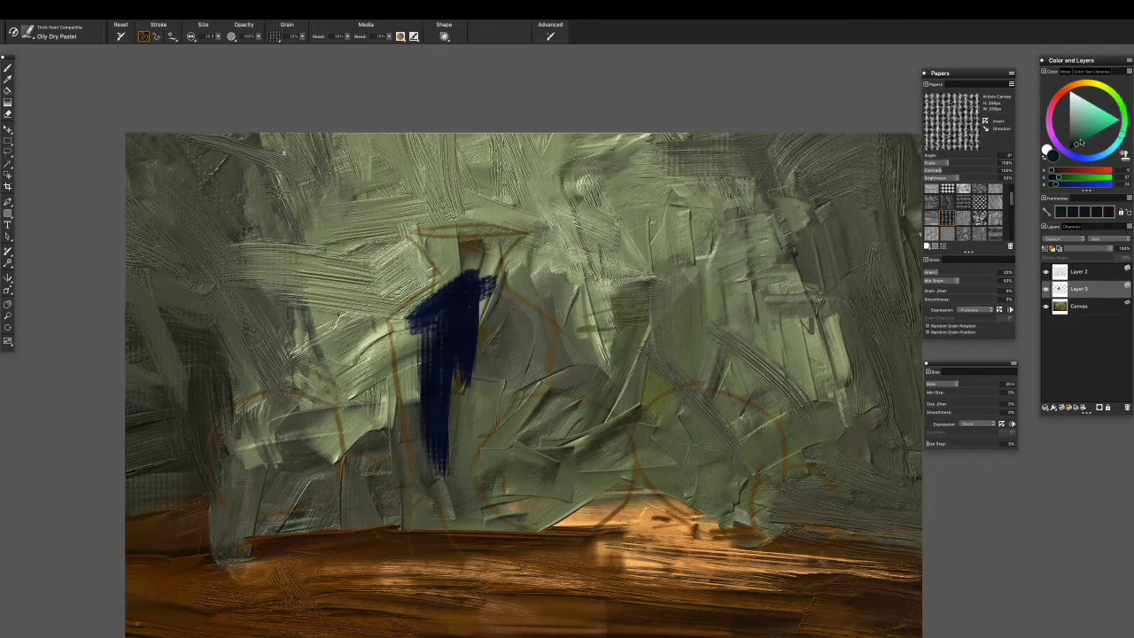
click(1104, 86)
click(1072, 147)
drag(461, 293, 448, 399)
mouse_move(485, 264)
mouse_down()
mouse_move(415, 321)
mouse_move(410, 413)
mouse_up()
mouse_move(401, 310)
mouse_down()
mouse_move(395, 381)
mouse_move(413, 496)
mouse_up()
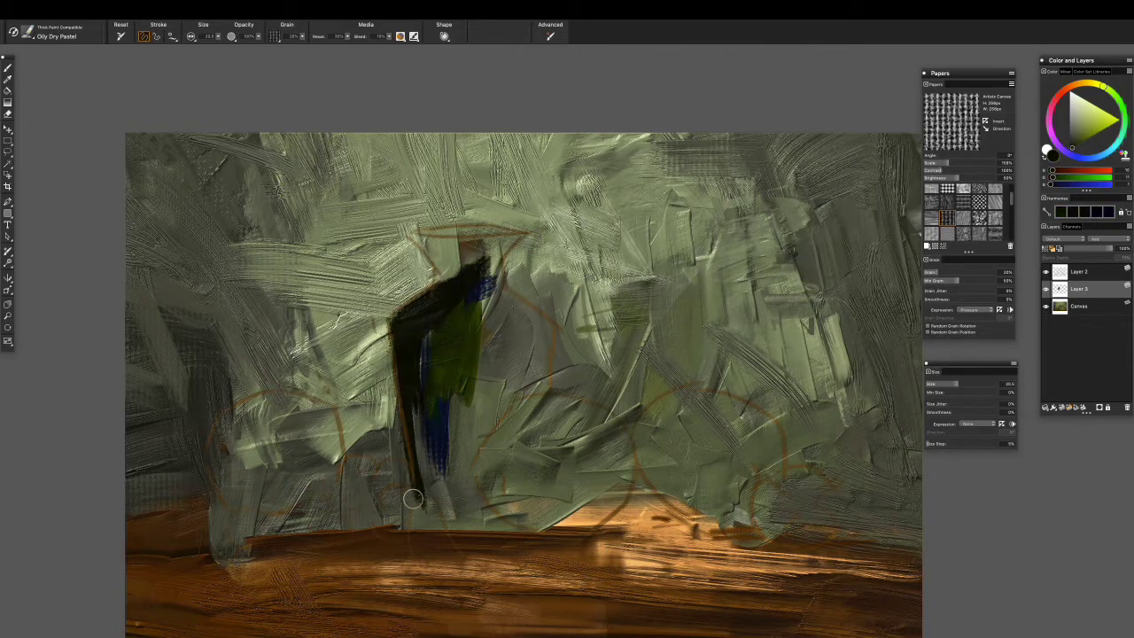
- Block in the vase's rim, neck, right shoulder and upper body with near-black strokes
drag(550, 280, 450, 341)
key(ctrl+z)
mouse_move(461, 248)
mouse_down()
mouse_move(490, 279)
mouse_move(439, 283)
mouse_move(509, 247)
mouse_move(441, 231)
mouse_move(436, 273)
mouse_up()
mouse_move(418, 234)
mouse_down()
mouse_move(484, 327)
mouse_move(558, 359)
mouse_up()
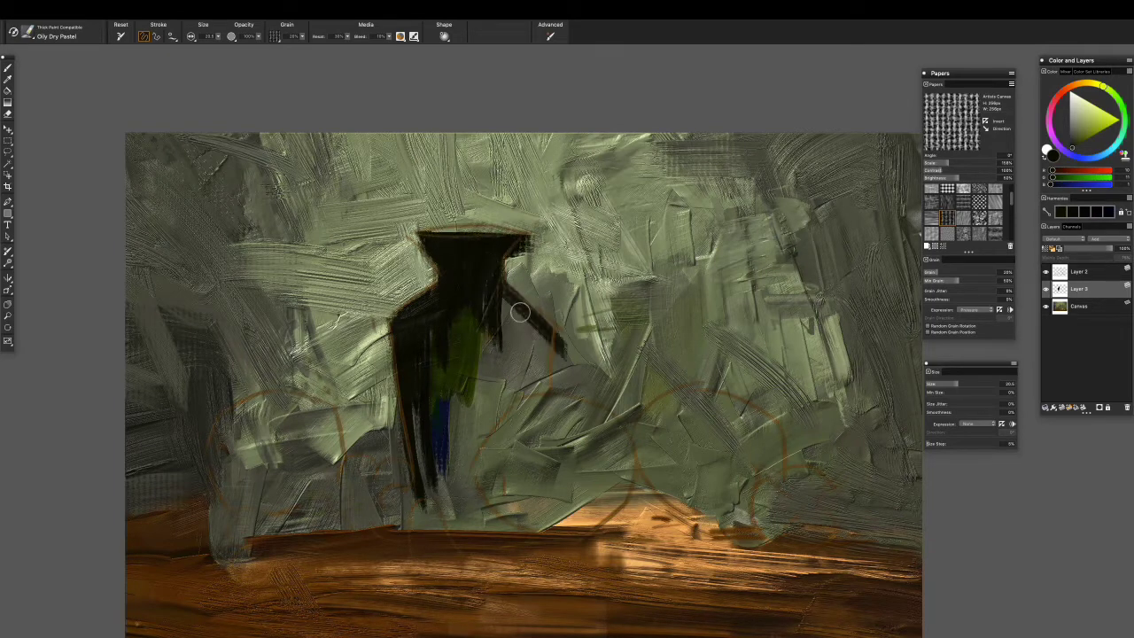
drag(523, 301, 545, 399)
drag(525, 324, 468, 394)
drag(489, 300, 434, 394)
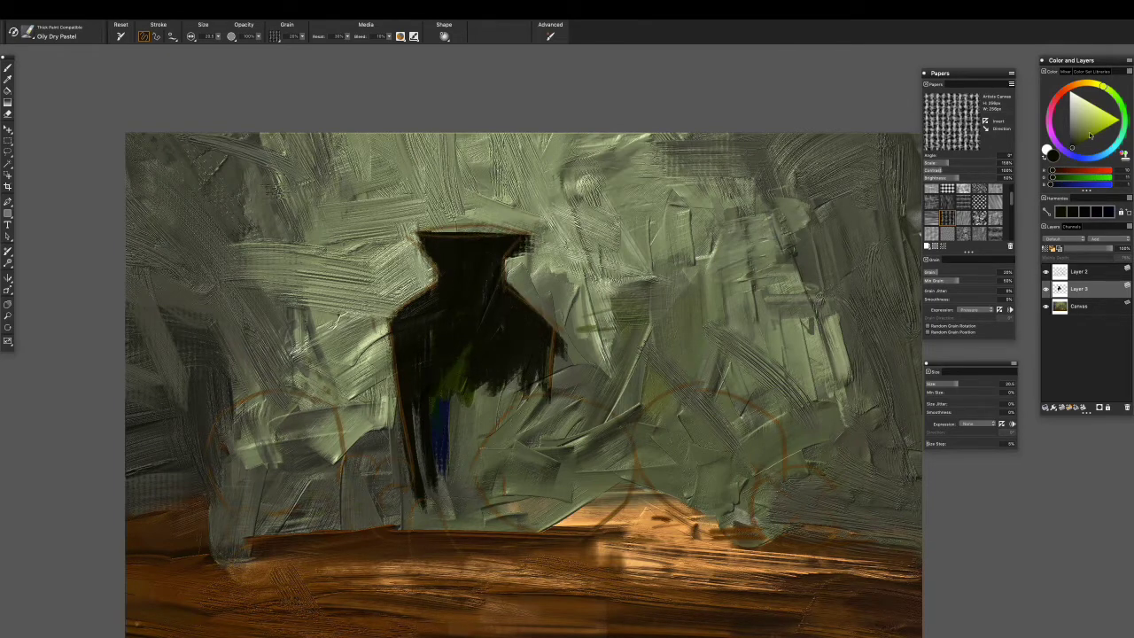
- Fill the vase's lower body down to its base with near-black and dark blue strokes, and darken the rim
alt+click(576, 292)
drag(396, 329, 560, 330)
key(ctrl+z)
mouse_move(435, 337)
mouse_down()
mouse_move(541, 342)
mouse_move(563, 359)
mouse_up()
alt+click(516, 334)
mouse_move(461, 381)
mouse_down()
mouse_move(415, 370)
mouse_move(430, 496)
mouse_move(483, 466)
mouse_up()
mouse_move(438, 417)
mouse_down()
mouse_move(427, 523)
mouse_move(461, 505)
mouse_up()
drag(523, 379, 481, 456)
alt+click(532, 390)
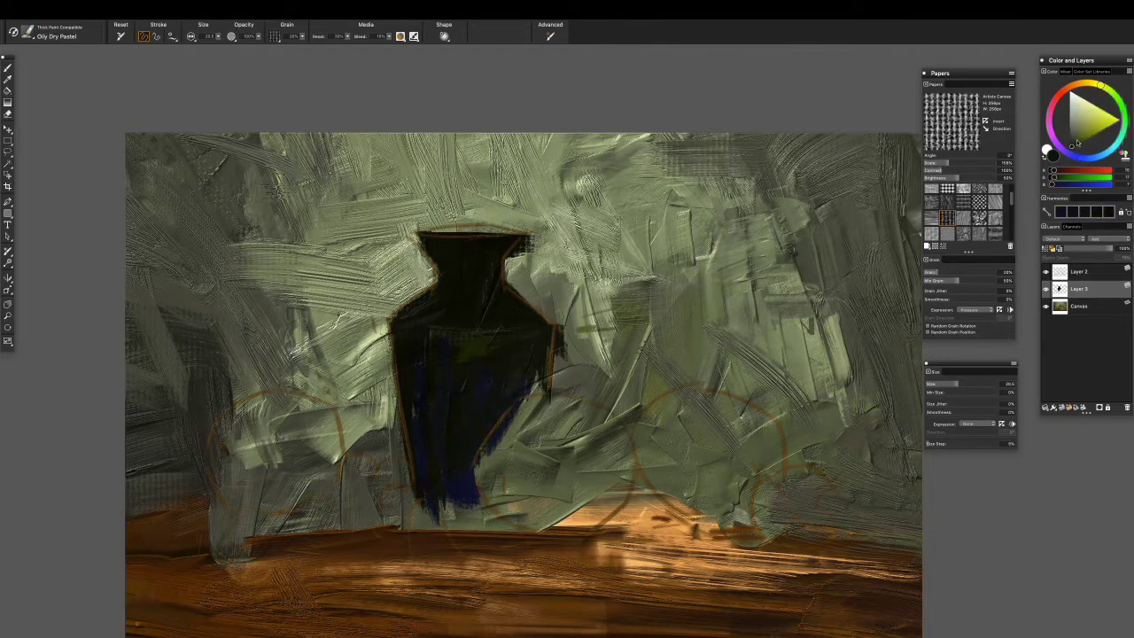
drag(430, 239, 542, 240)
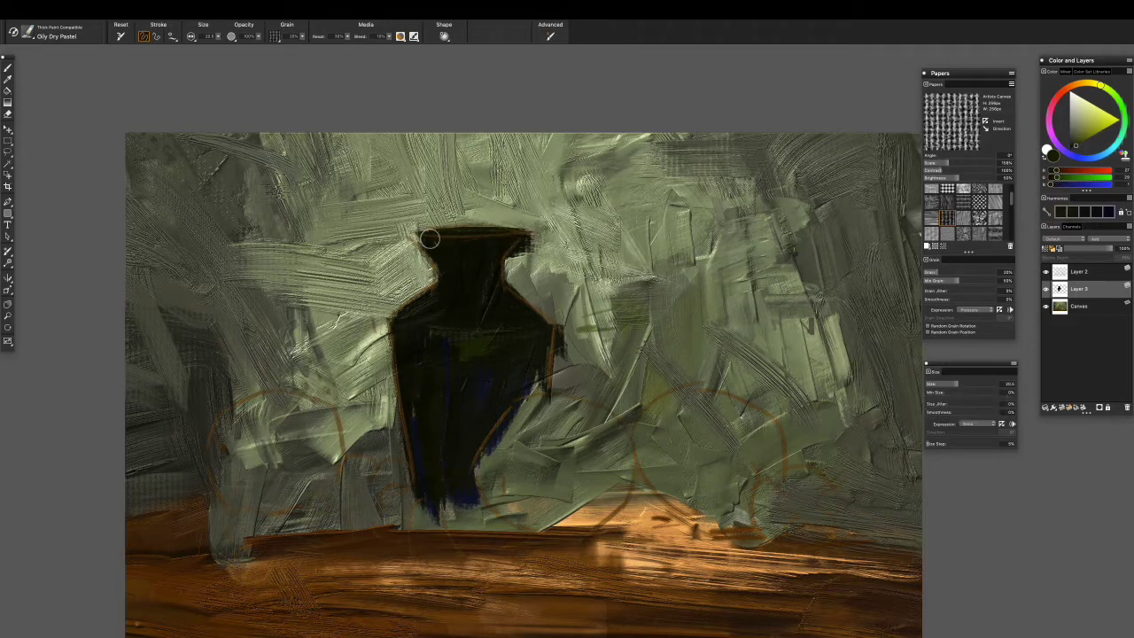
alt+click(556, 344)
mouse_move(448, 330)
mouse_down()
mouse_move(535, 332)
mouse_move(493, 373)
mouse_move(512, 407)
mouse_up()
alt+click(492, 372)
alt+click(512, 407)
mouse_move(500, 367)
mouse_down()
mouse_move(486, 393)
mouse_move(496, 417)
mouse_up()
key(super+z)
key(super+z)
- Paint bright red reflection strokes on the upper middle and right side of the vase's body
alt+click(511, 370)
drag(505, 364, 501, 429)
alt+click(501, 372)
drag(489, 332, 489, 407)
mouse_move(452, 361)
mouse_down()
mouse_move(527, 363)
mouse_move(510, 403)
mouse_up()
alt+click(413, 375)
drag(518, 364, 479, 415)
alt+click(479, 416)
- Add red strokes along the vase's rim, undoing unwanted ones
drag(418, 239, 530, 237)
key(super+z)
drag(418, 239, 450, 252)
key(super+z)
alt+click(450, 252)
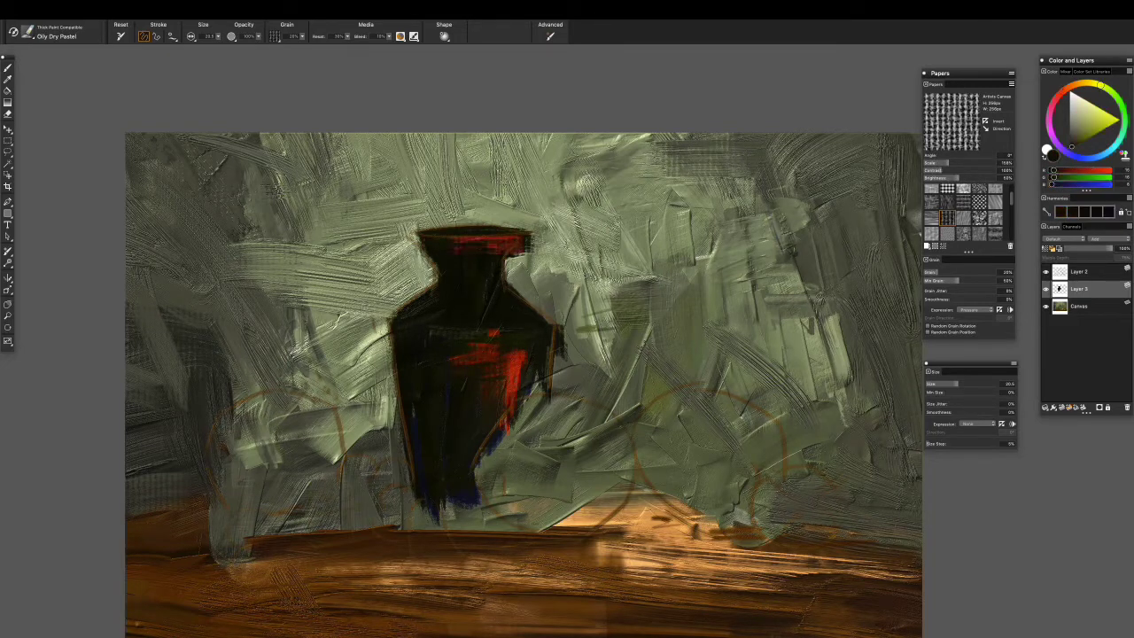
- Extend the red reflection diagonally down to the vase's base using colours sampled from the body
alt+click(485, 376)
drag(518, 350, 438, 510)
alt+click(461, 492)
drag(504, 426, 469, 452)
- Add a small orange accent on the vase's left side and mute the red reflection with dark strokes
click(1104, 117)
drag(478, 332, 454, 408)
key(super+z)
drag(431, 356, 429, 416)
alt+click(431, 468)
key(super+z)
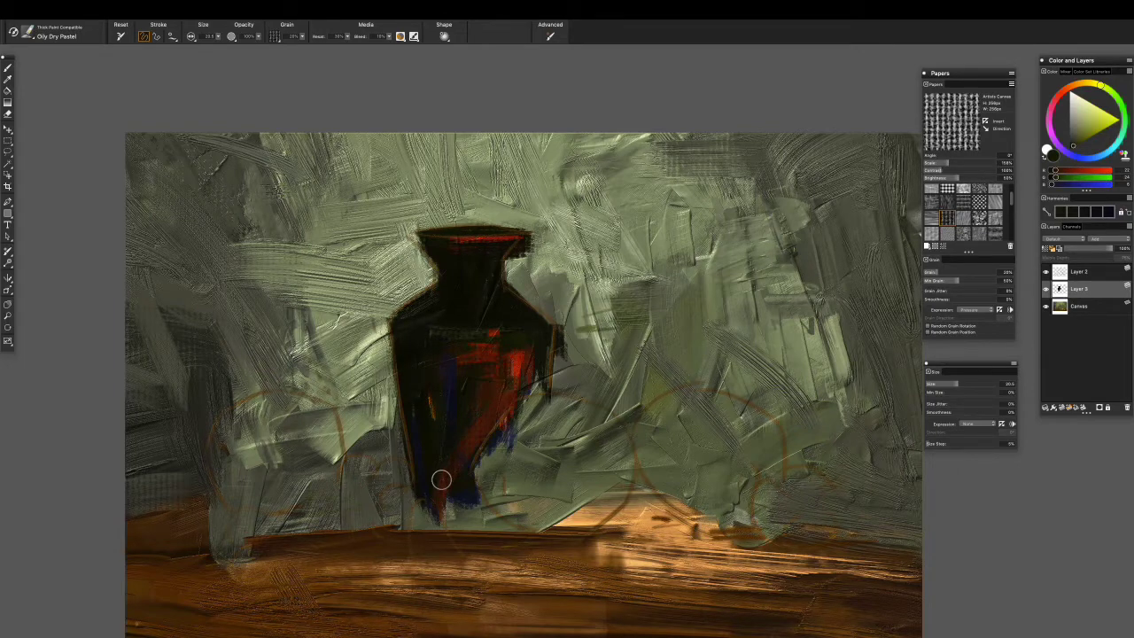
drag(501, 395, 546, 356)
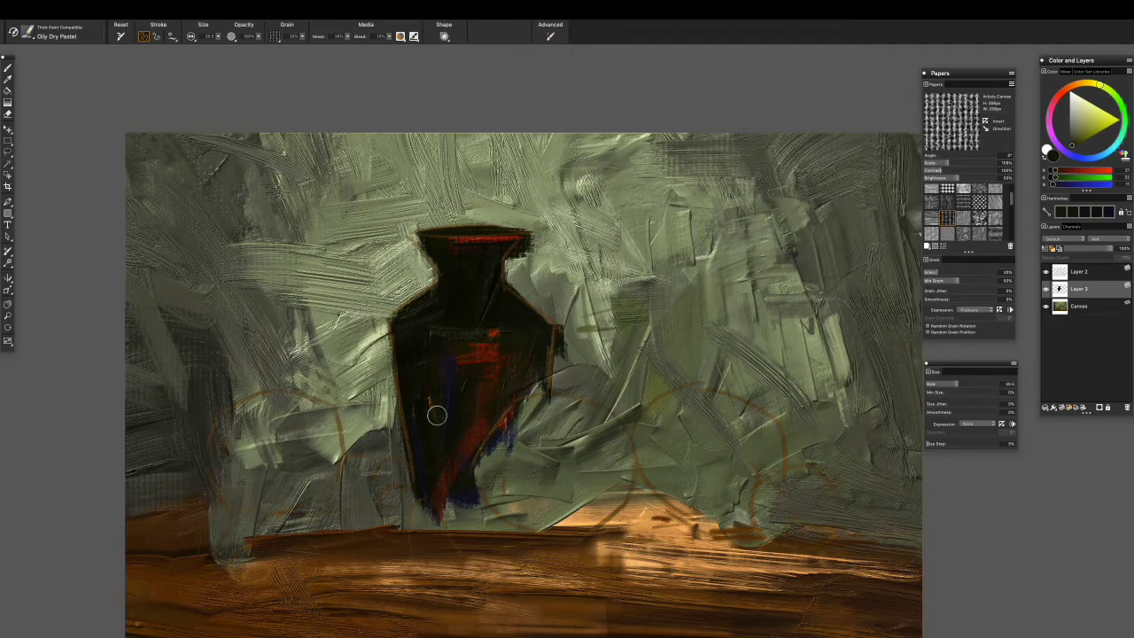
- Switch to the Sargent Cloner brush, paint orange glints into the vase's red reflection, and tone down their upper end with a dark colour
alt+click(483, 350)
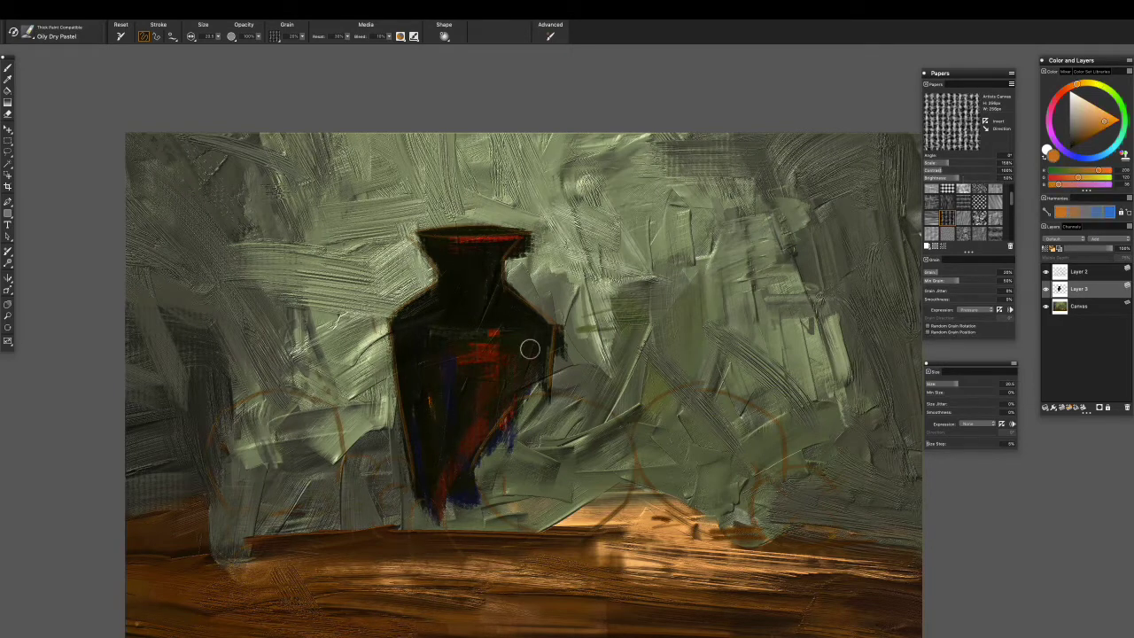
click(26, 32)
click(151, 279)
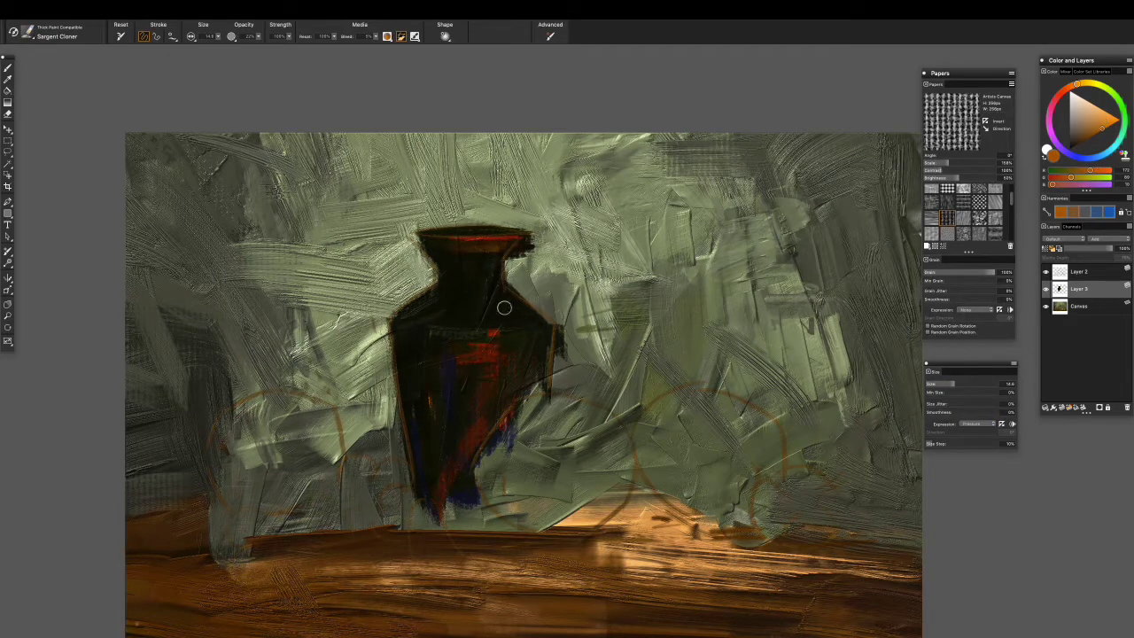
click(1113, 128)
mouse_move(537, 333)
mouse_down()
mouse_move(491, 374)
mouse_move(498, 417)
mouse_up()
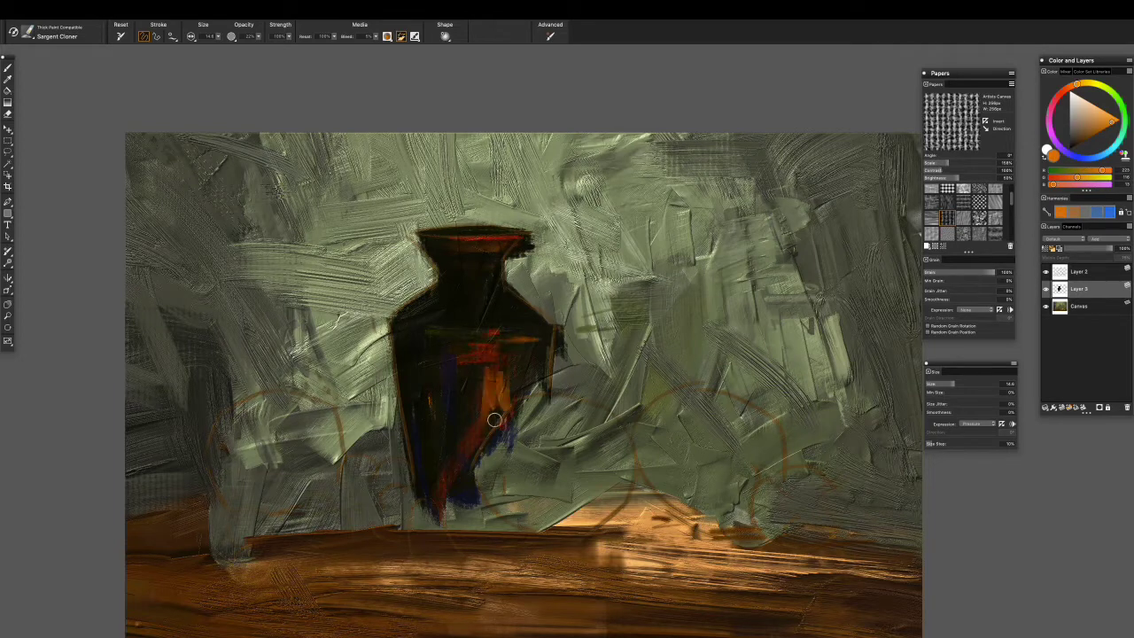
alt+click(458, 361)
drag(472, 349, 496, 351)
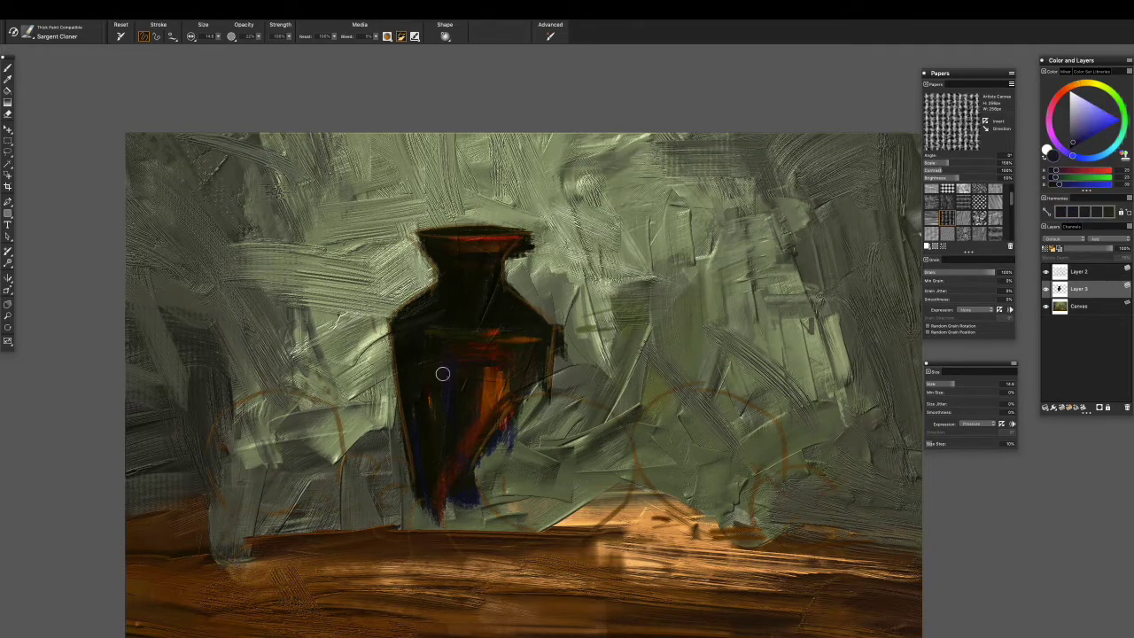
- Switch to the Thick Impasto Knife and dab small pale highlights on the vase's neck, toning down the neck and rim with sampled darks
click(55, 39)
click(55, 85)
drag(955, 384, 954, 384)
alt+click(464, 234)
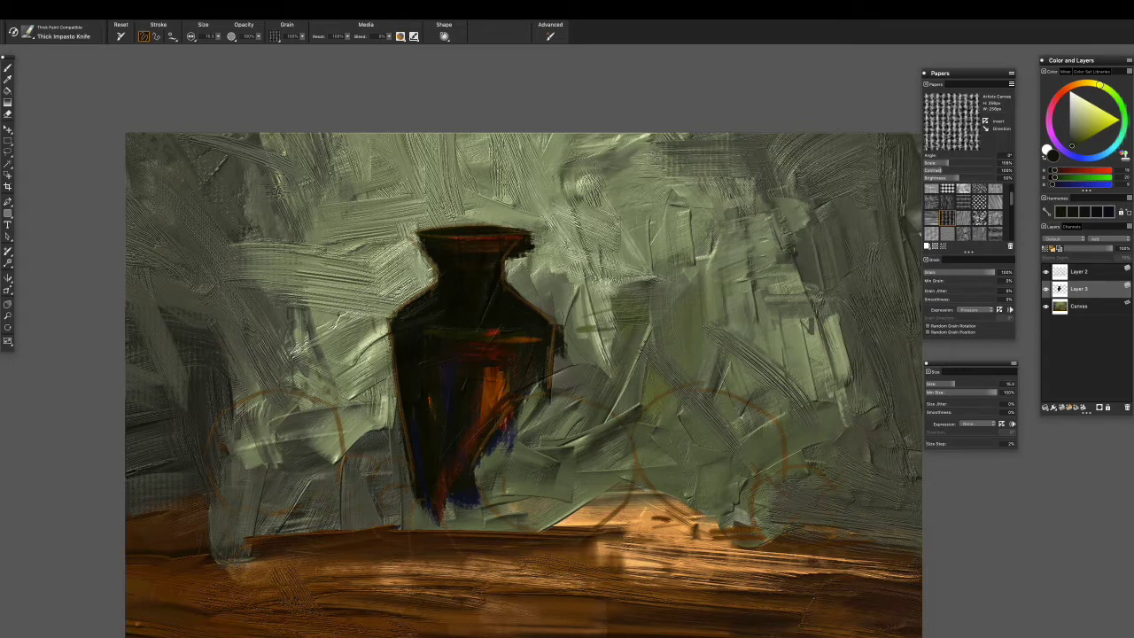
click(1073, 100)
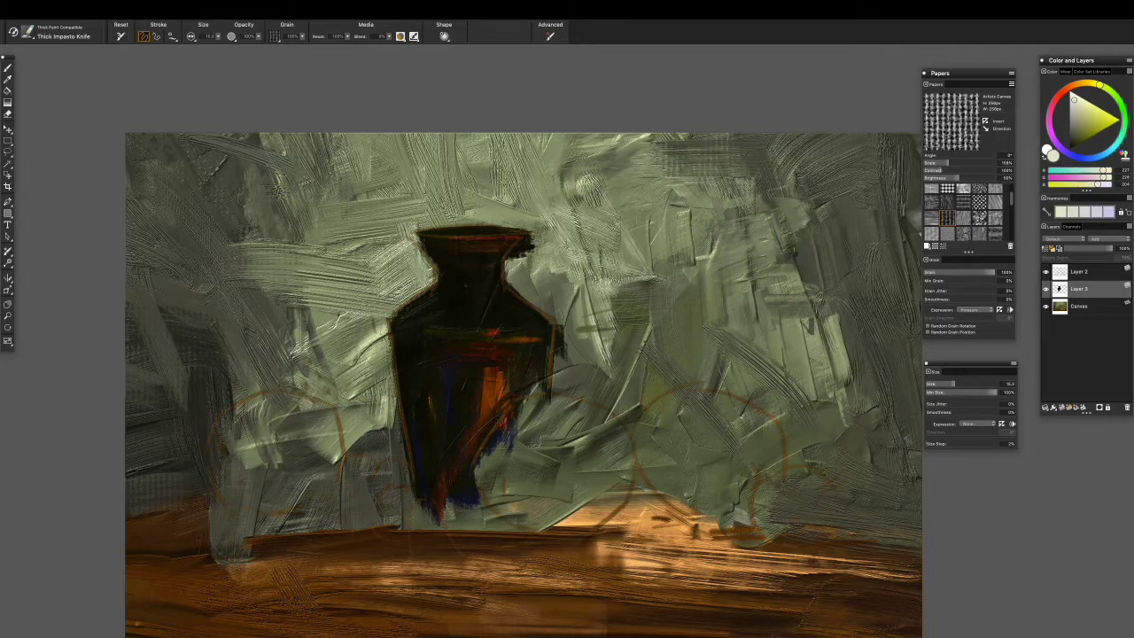
alt+click(453, 282)
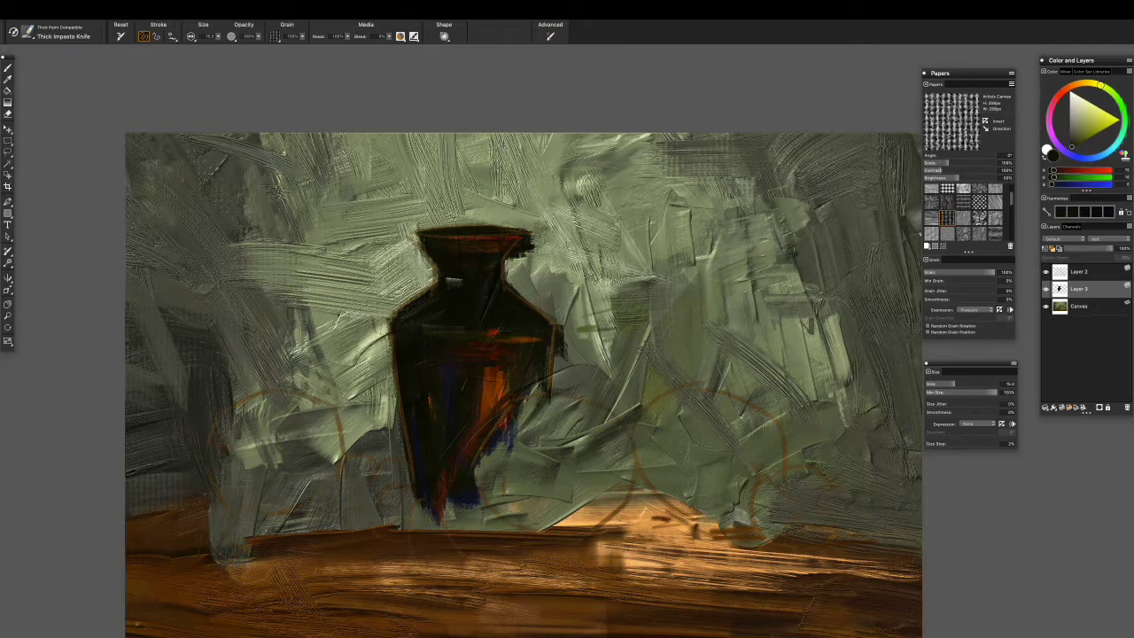
click(1072, 100)
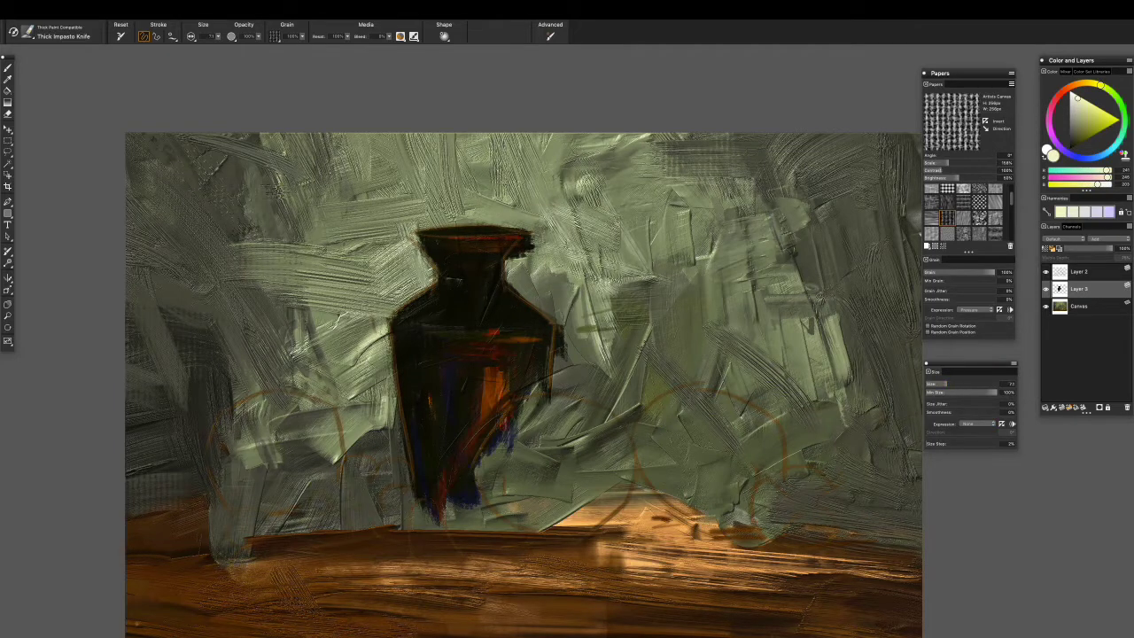
alt+click(434, 240)
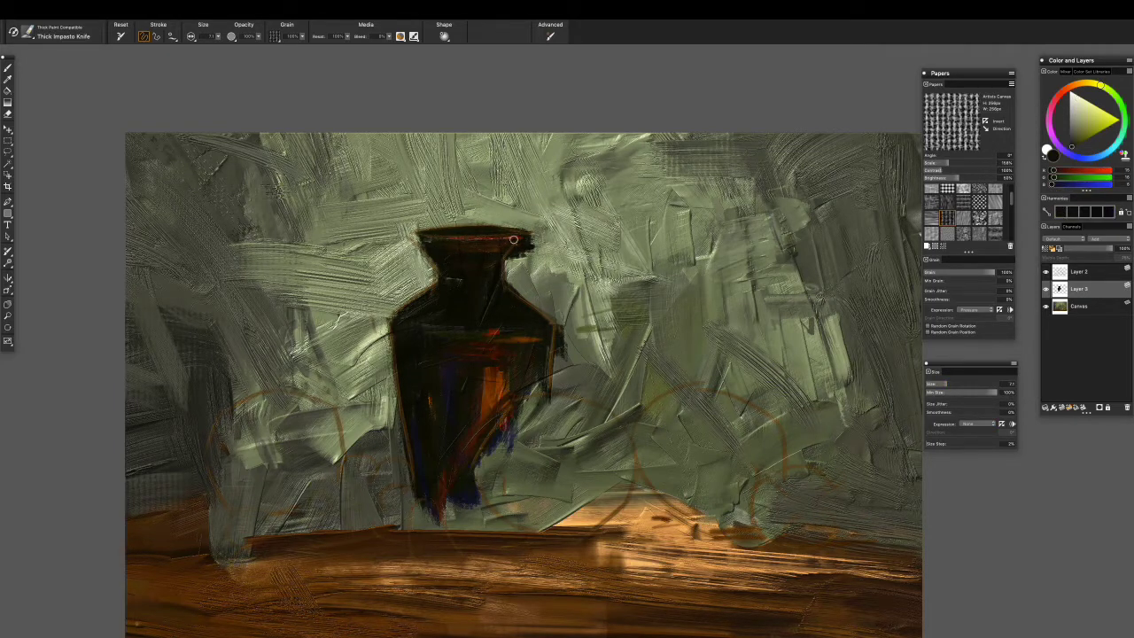
drag(947, 383, 954, 385)
- Hide the Layer 2 sketch to check the vase's silhouette against the background and show it again
click(1047, 273)
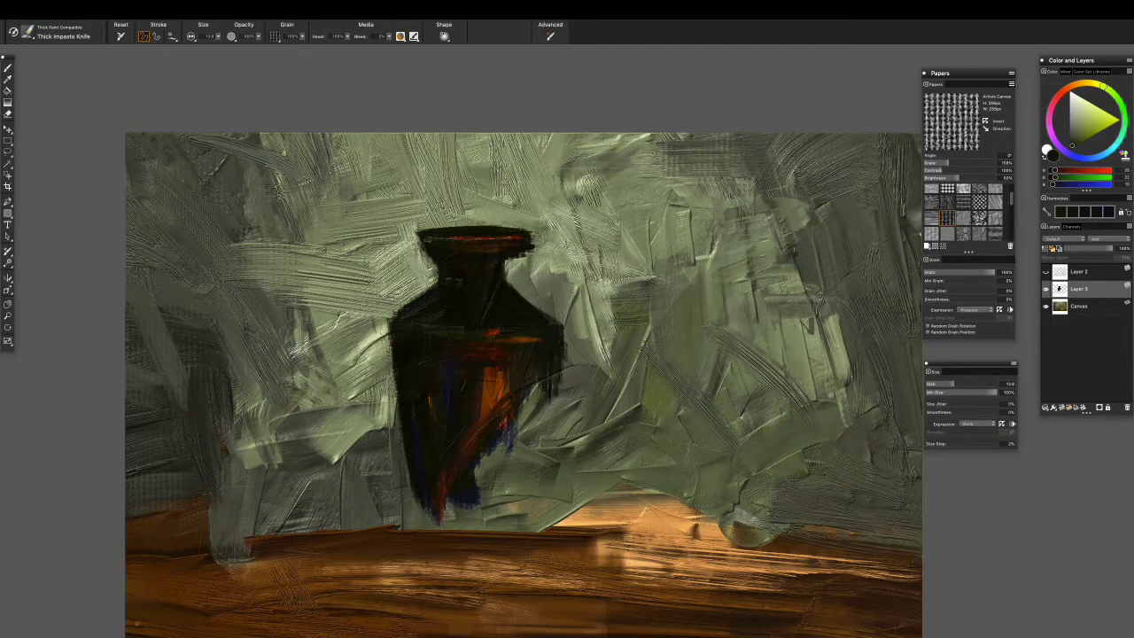
alt+click(539, 263)
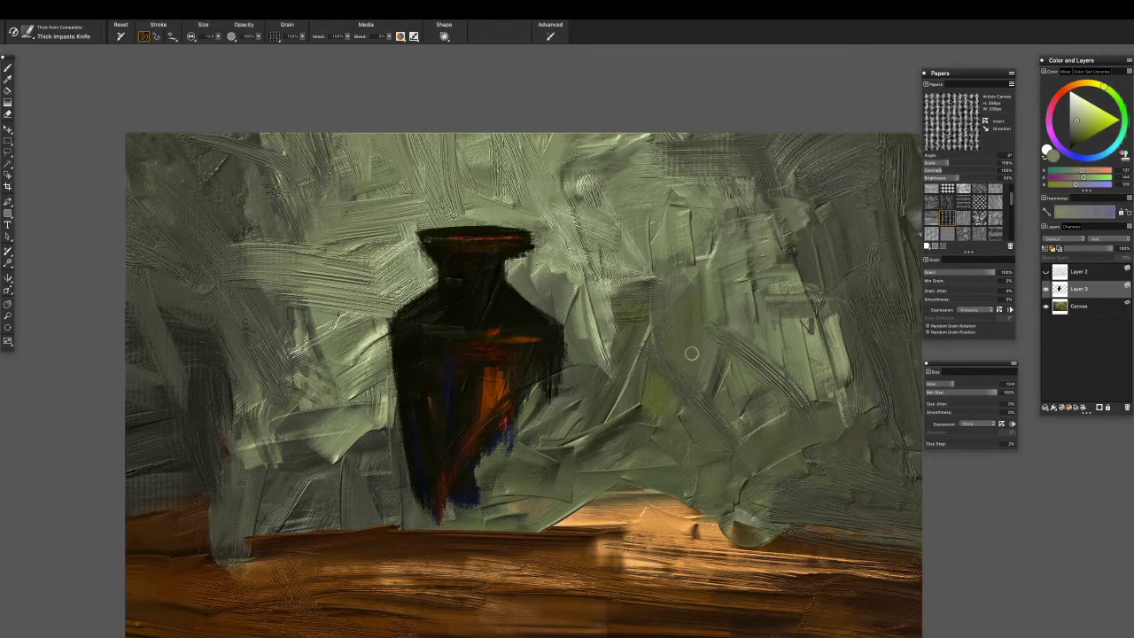
click(1047, 273)
- Rework the vase's shoulder and body with thick knife strokes in colours sampled from its dark and red areas
scroll(430, 554, up, 8)
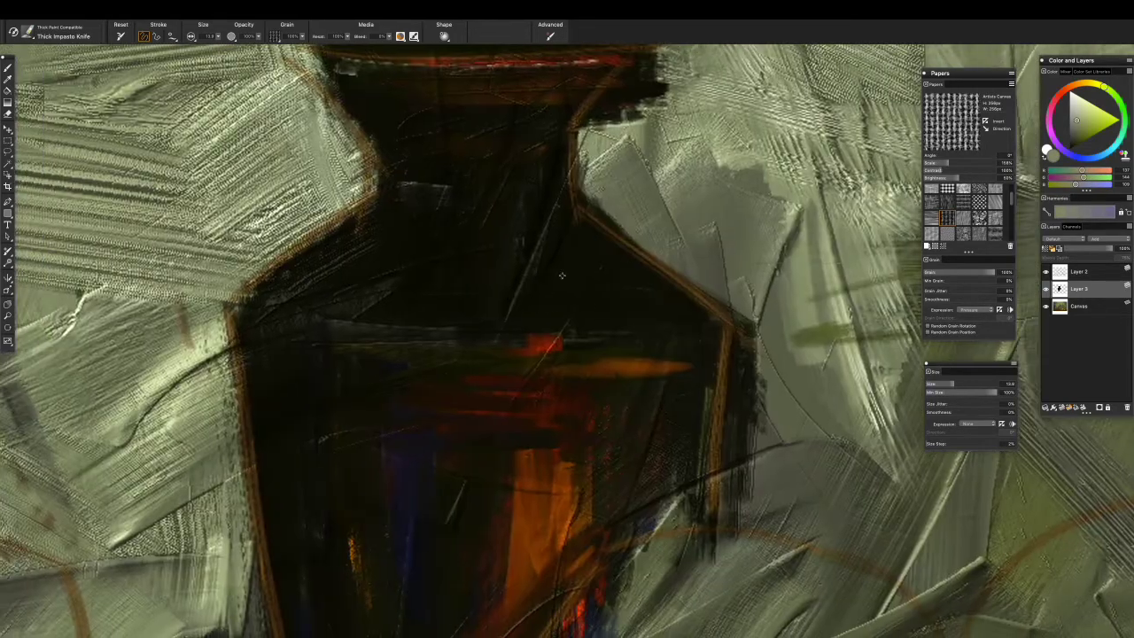
alt+click(549, 296)
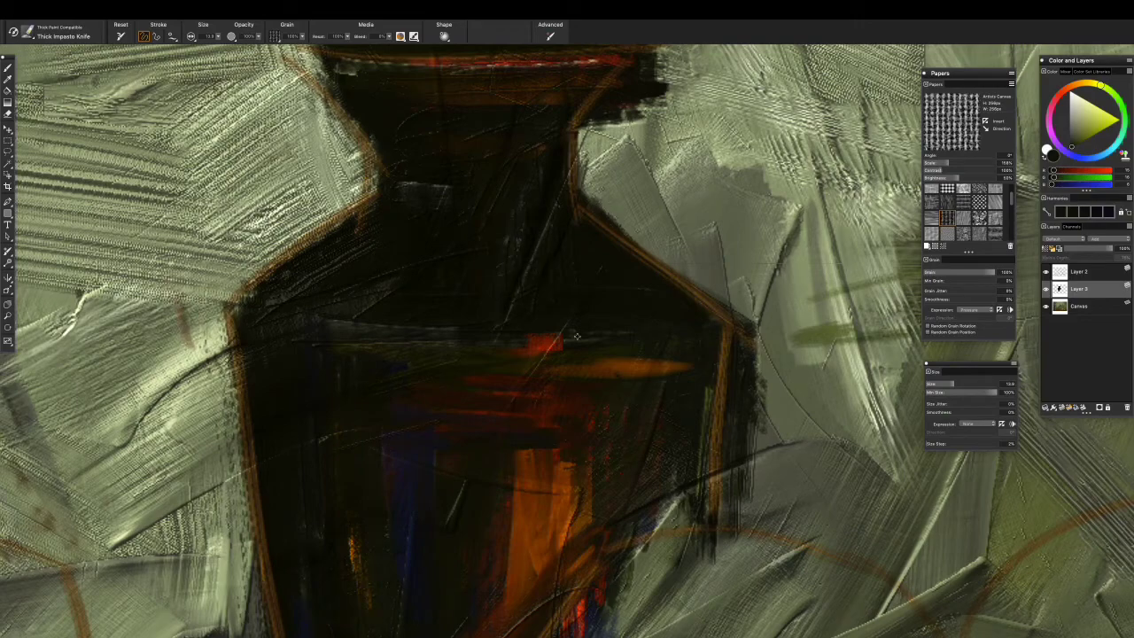
alt+click(551, 351)
scroll(506, 321, up, 5)
scroll(461, 302, down, 5)
alt+click(354, 494)
scroll(385, 337, up, 5)
scroll(574, 484, down, 5)
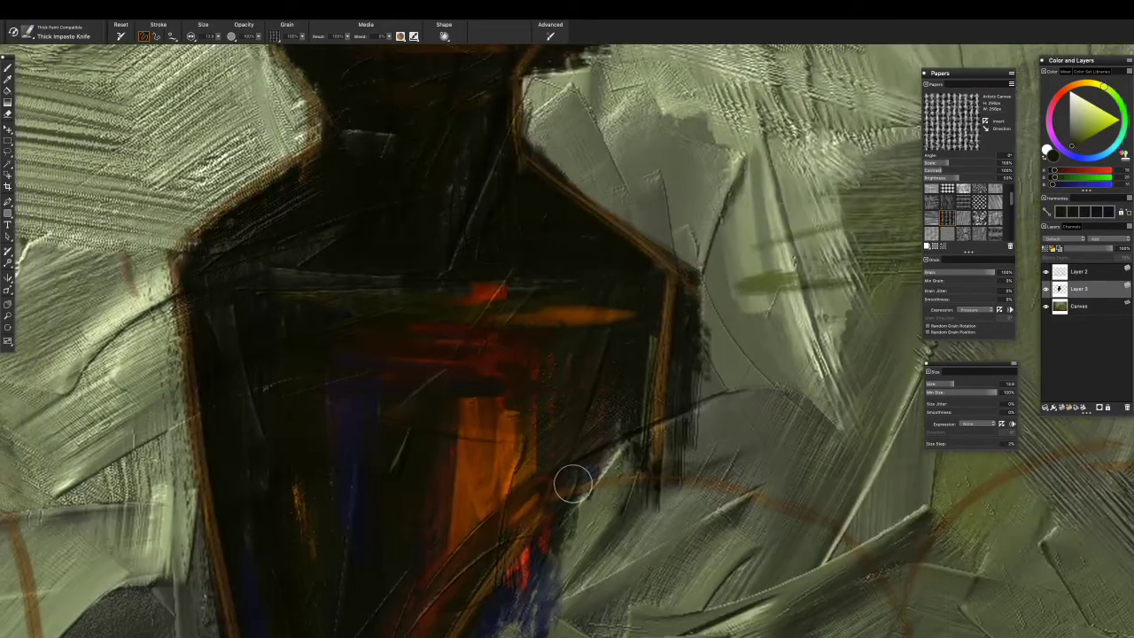
scroll(573, 484, down, 5)
scroll(573, 481, up, 2)
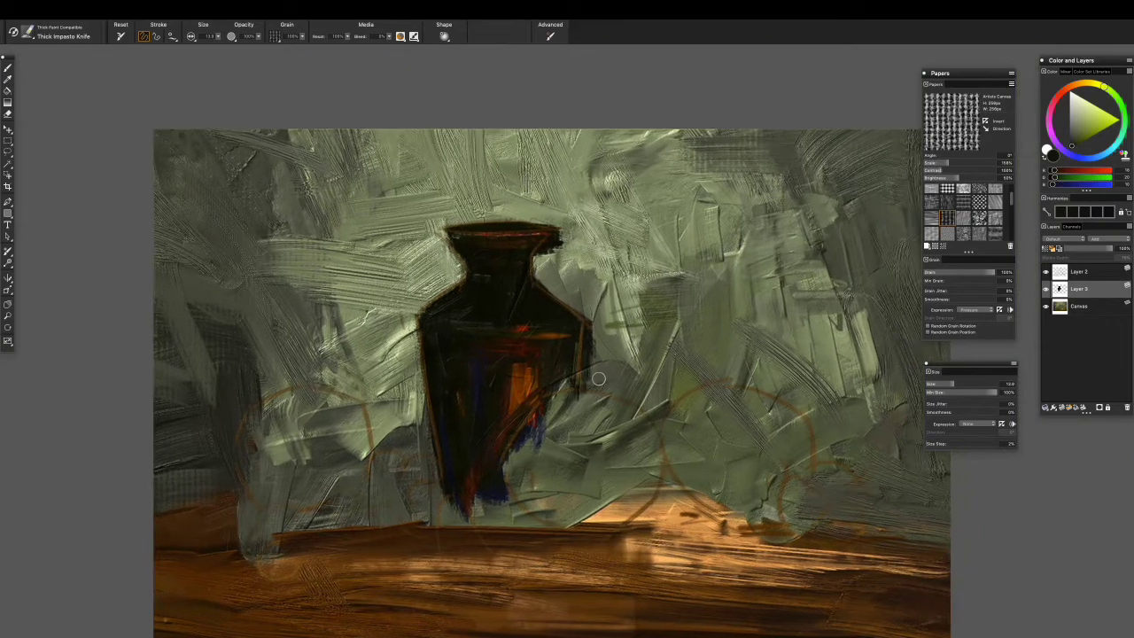
- Choose a brownish orange and start the round fruit in front of the vase with the Oily Dry Pastel brush
alt+click(599, 380)
drag(486, 440, 556, 435)
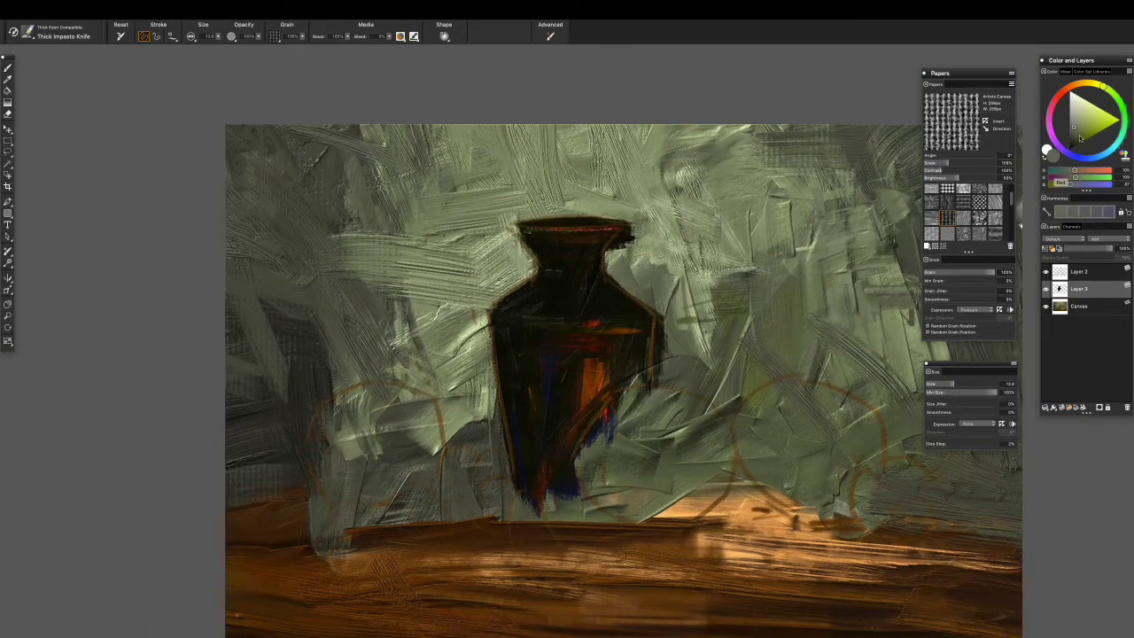
alt+click(527, 470)
drag(534, 431, 486, 422)
click(1075, 85)
click(1090, 128)
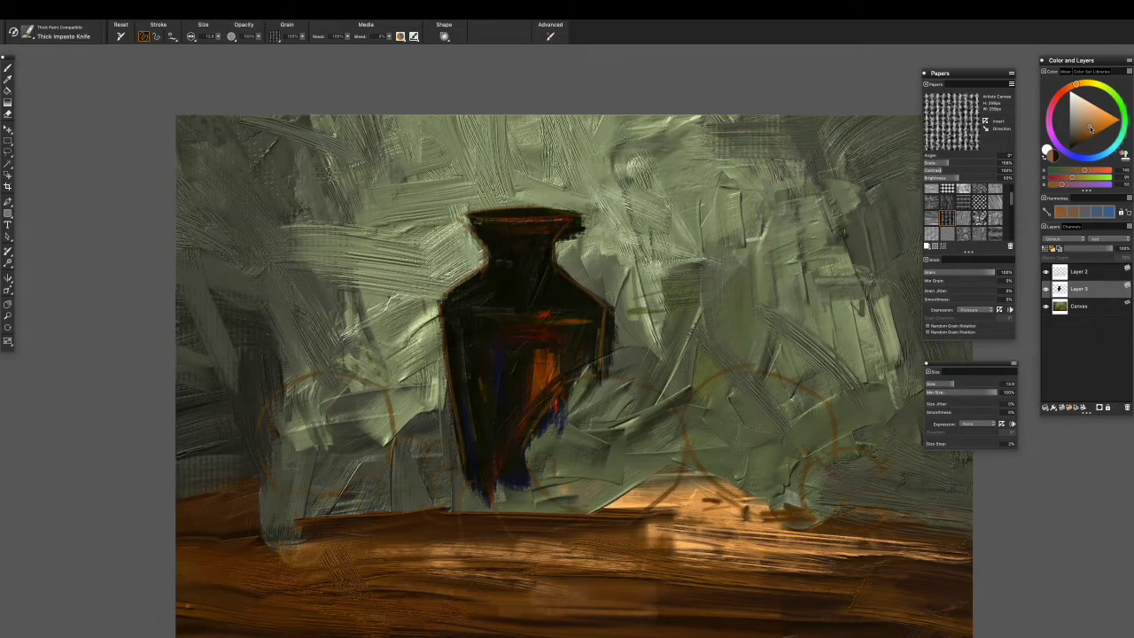
click(28, 33)
click(175, 260)
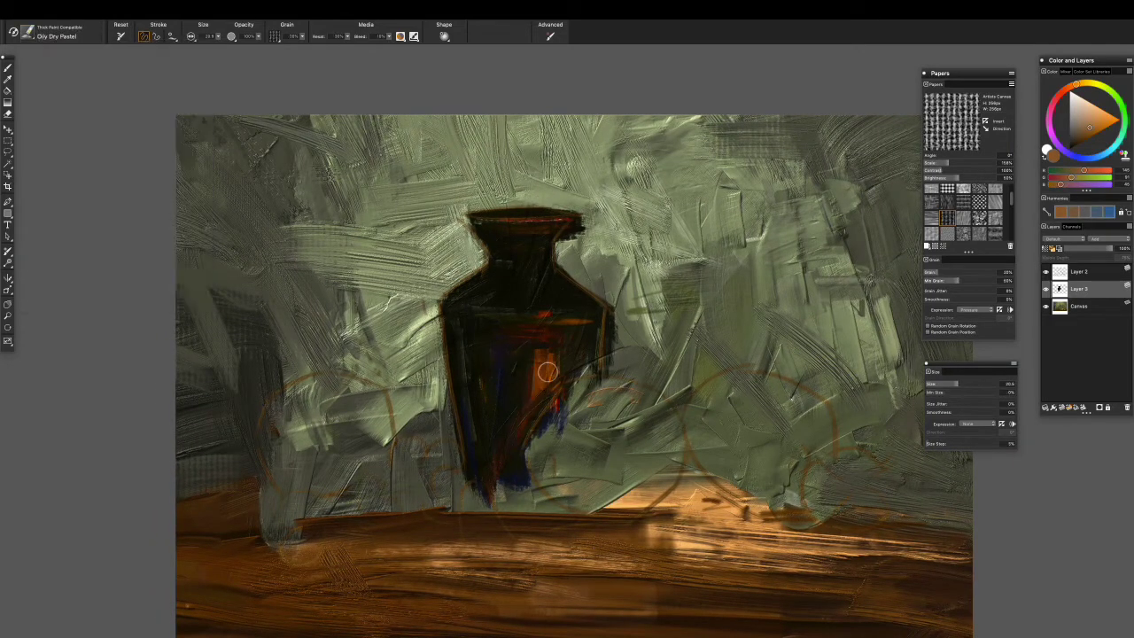
drag(583, 395, 652, 452)
- Block in the fruit's orange top and red lower right side with the Thick Impasto Knife
click(27, 33)
click(154, 297)
drag(673, 421, 663, 487)
drag(621, 407, 603, 470)
mouse_move(673, 439)
mouse_down()
mouse_move(611, 496)
mouse_move(608, 487)
mouse_up()
mouse_move(633, 381)
mouse_down()
mouse_move(577, 406)
mouse_move(650, 453)
mouse_move(623, 440)
mouse_move(626, 459)
mouse_move(592, 493)
mouse_up()
click(1061, 91)
- Switch to the Dry Oily Bristle brush and fill out the fruit's red lower part with bristly strokes
click(26, 32)
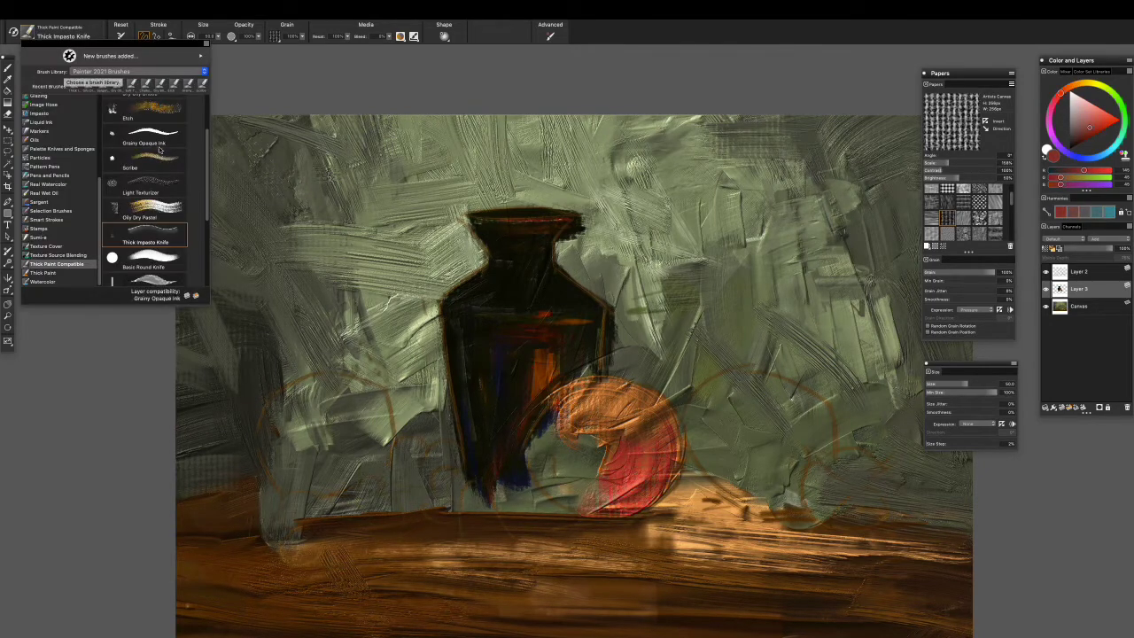
click(150, 162)
mouse_move(665, 443)
mouse_down()
mouse_move(620, 497)
mouse_move(638, 501)
mouse_move(603, 505)
mouse_up()
drag(620, 443, 572, 514)
drag(607, 424, 600, 507)
- Paint bristly ochre-yellow strokes over the fruit's orange top
alt+click(612, 408)
mouse_move(580, 390)
mouse_down()
mouse_move(678, 443)
mouse_move(665, 450)
mouse_up()
drag(651, 390, 609, 427)
drag(613, 381, 534, 427)
mouse_move(612, 412)
mouse_down()
mouse_move(674, 447)
mouse_move(658, 497)
mouse_move(576, 461)
mouse_up()
- Add more red to the fruit and block in its left side with thick white strokes
alt+click(625, 483)
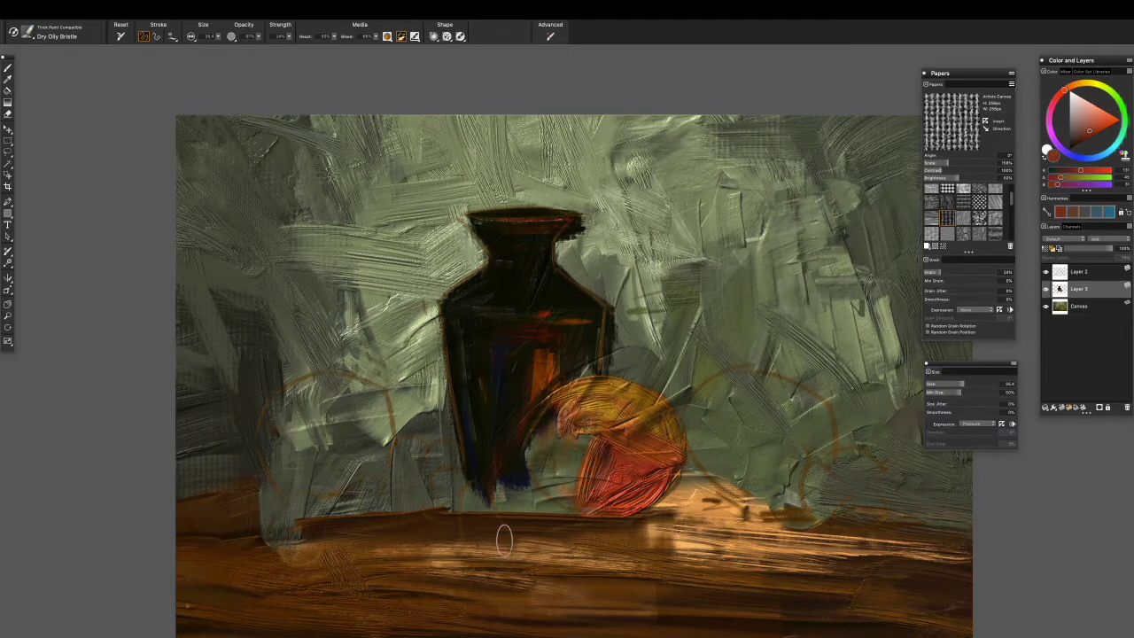
mouse_move(582, 386)
mouse_down()
mouse_move(558, 431)
mouse_move(580, 488)
mouse_move(563, 500)
mouse_move(572, 423)
mouse_move(545, 426)
mouse_move(541, 439)
mouse_move(576, 417)
mouse_move(613, 487)
mouse_up()
click(1067, 90)
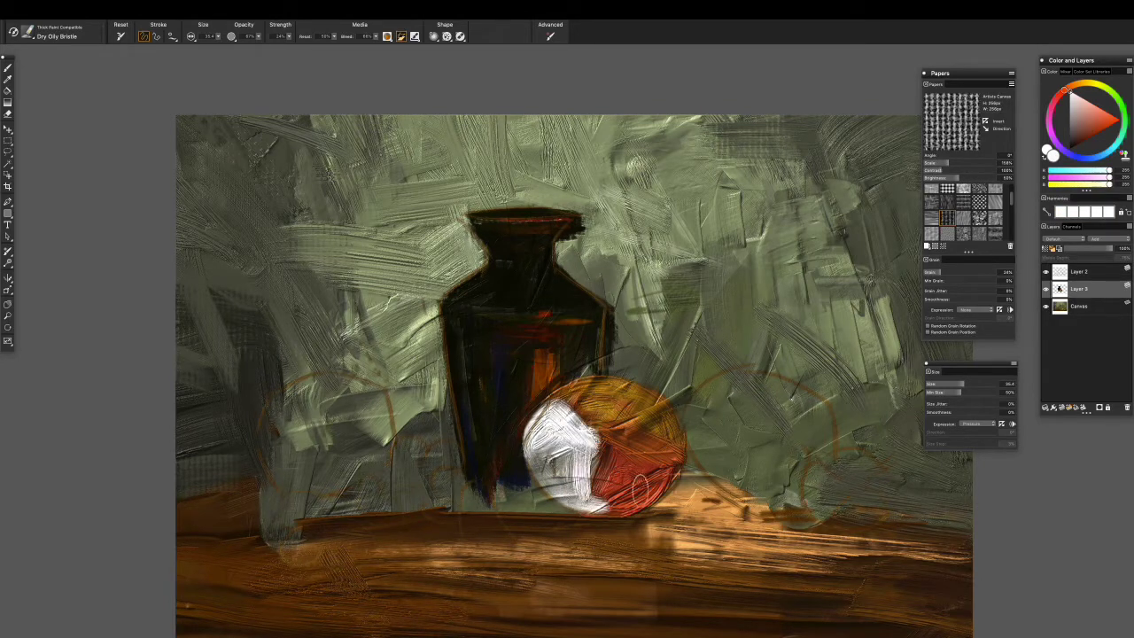
- Switch to the Oily Dry Pastel brush, undo a trial stroke, and brighten the fruit's lower right side with saturated red
alt+click(612, 483)
click(26, 34)
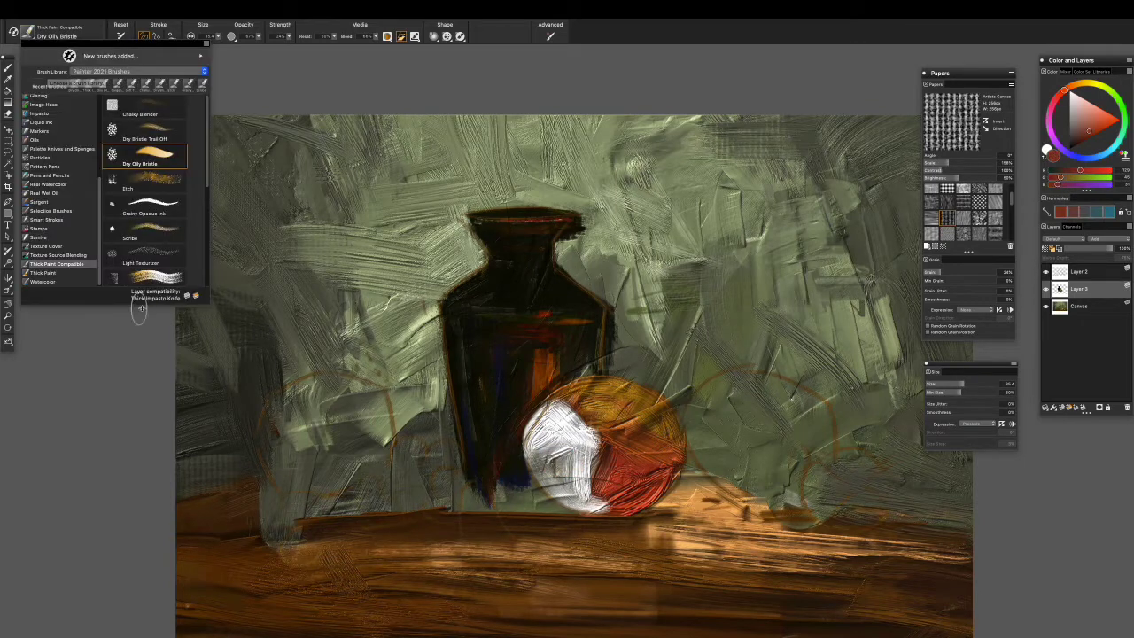
click(151, 253)
drag(620, 407, 666, 441)
key(ctrl+z)
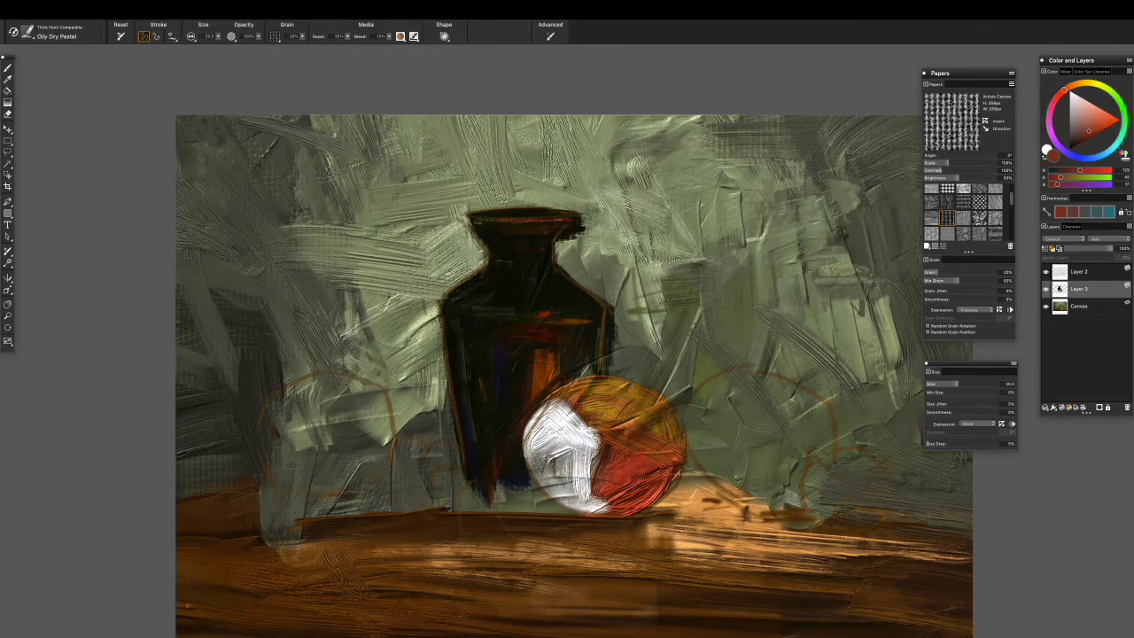
click(1099, 130)
mouse_move(628, 485)
mouse_down()
mouse_move(647, 478)
mouse_move(673, 435)
mouse_move(656, 483)
mouse_move(607, 497)
mouse_up()
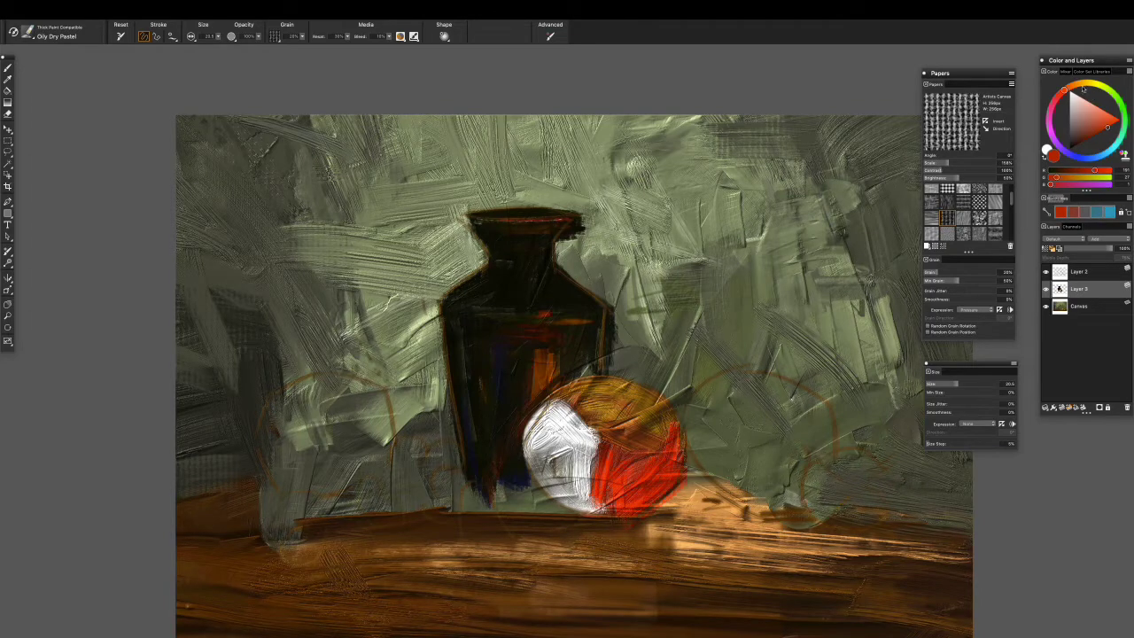
- Paint bright yellow strokes along the fruit's top edge and orange ones across its middle
drag(1083, 88, 1090, 83)
mouse_move(639, 416)
mouse_down()
mouse_move(589, 394)
mouse_move(656, 399)
mouse_move(644, 429)
mouse_move(532, 408)
mouse_move(611, 391)
mouse_up()
drag(1090, 83, 1082, 83)
mouse_move(611, 412)
mouse_down()
mouse_move(678, 439)
mouse_move(593, 426)
mouse_move(648, 438)
mouse_move(596, 410)
mouse_move(679, 434)
mouse_move(603, 377)
mouse_move(540, 400)
mouse_move(678, 443)
mouse_move(666, 481)
mouse_up()
click(1103, 121)
alt+click(603, 390)
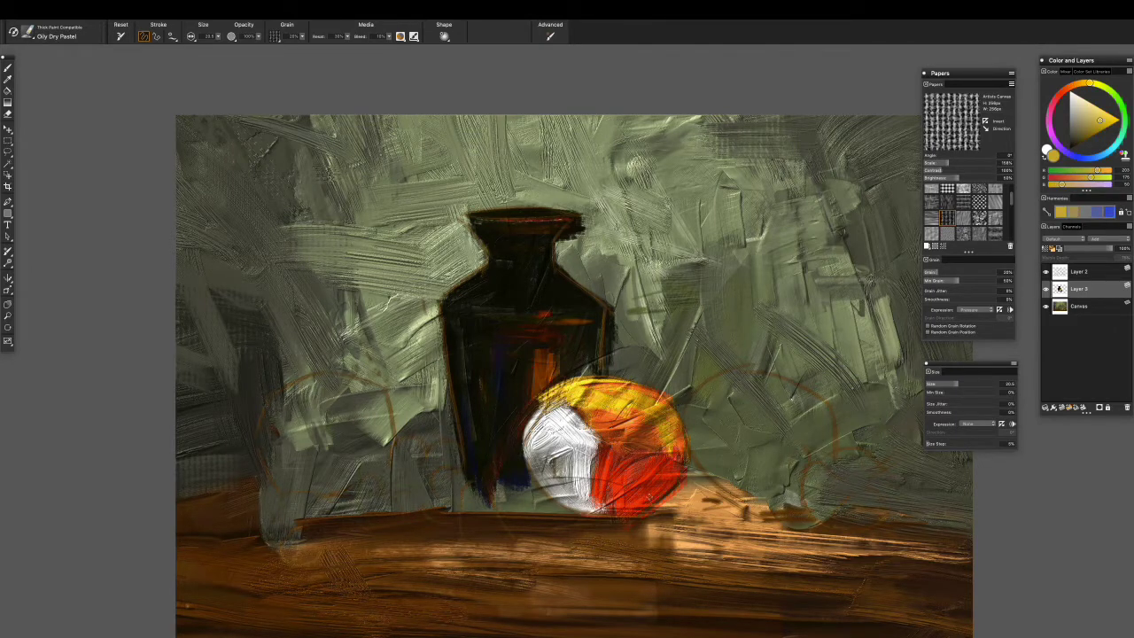
- Shade the fruit's bottom edge with dark red strokes
alt+click(620, 503)
mouse_move(559, 501)
mouse_down()
mouse_move(643, 518)
mouse_move(682, 466)
mouse_move(660, 500)
mouse_up()
alt+click(667, 472)
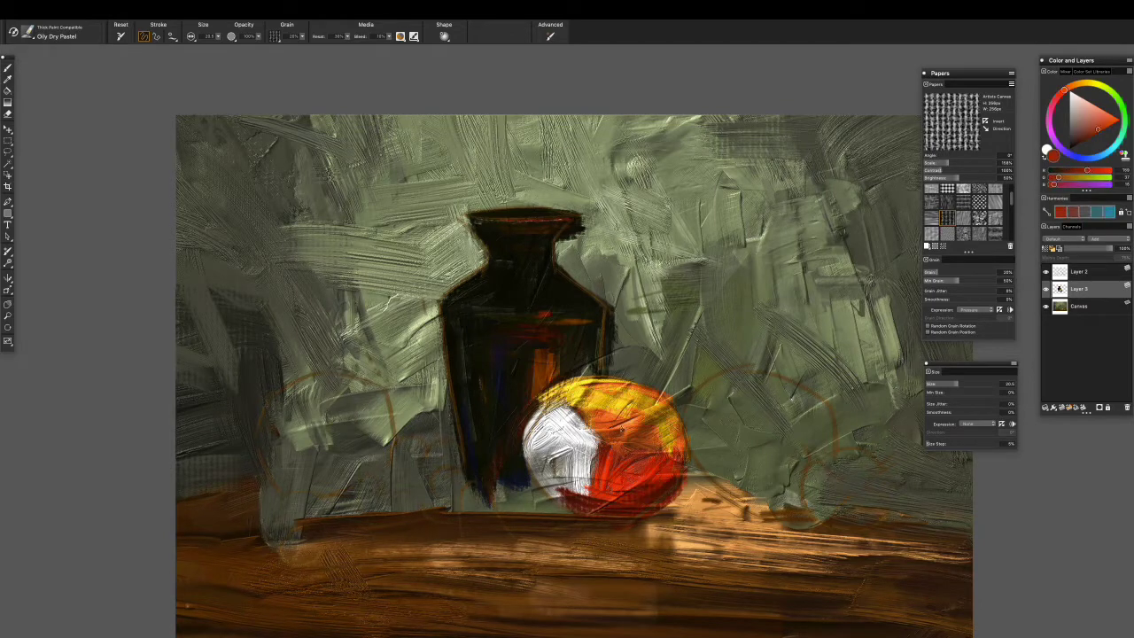
- Extend sampled orange and red strokes across the fruit's middle and over the lower part of its white area
alt+click(618, 430)
drag(616, 403, 656, 469)
alt+click(590, 469)
mouse_move(564, 453)
mouse_down()
mouse_move(599, 485)
mouse_move(586, 498)
mouse_move(602, 478)
mouse_move(606, 507)
mouse_move(599, 488)
mouse_up()
alt+click(611, 460)
alt+click(620, 479)
drag(551, 478, 582, 504)
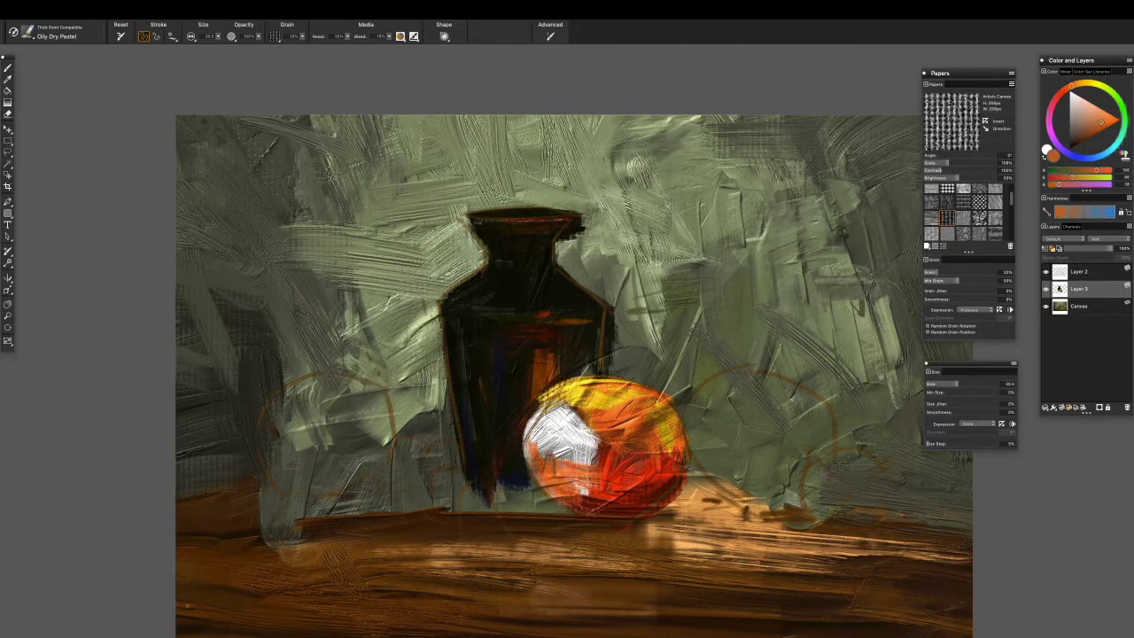
alt+click(631, 437)
drag(550, 443, 556, 470)
- Strengthen the fruit's highlight with white strokes down its left edge and beside the red area
alt+click(567, 434)
mouse_move(558, 410)
mouse_down()
mouse_move(519, 483)
mouse_move(603, 486)
mouse_up()
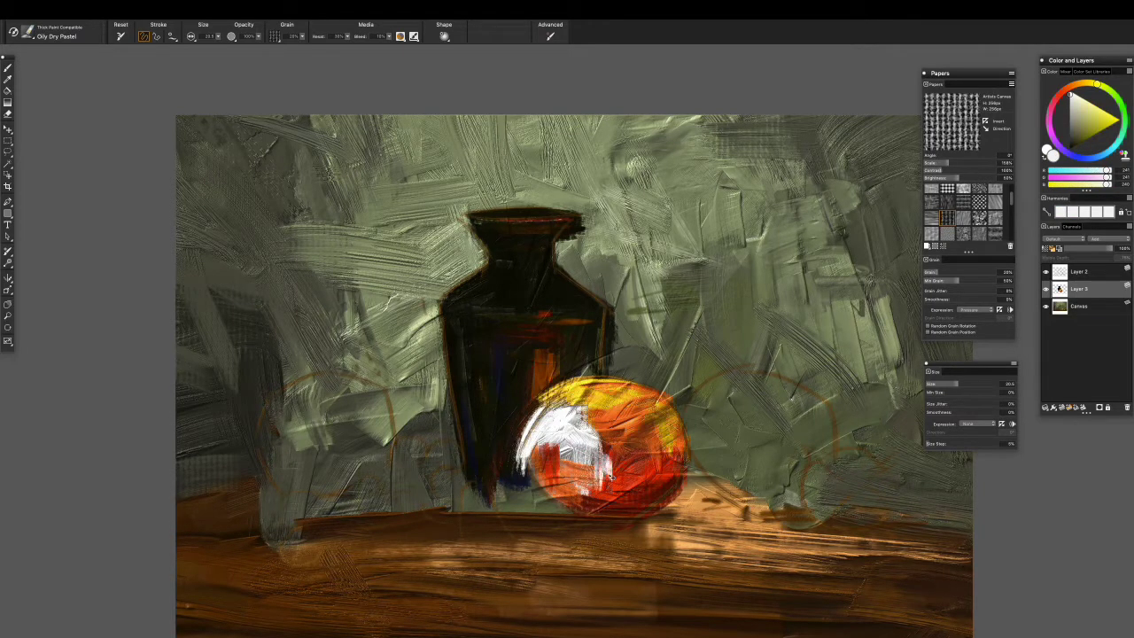
drag(567, 399, 525, 449)
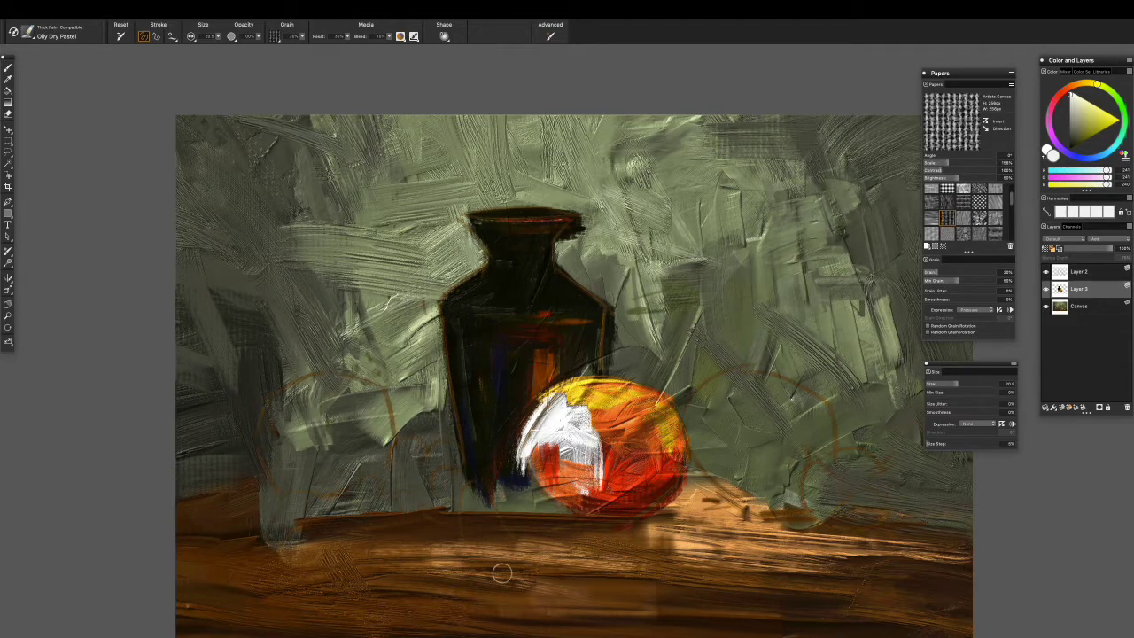
- Define the vase's base with dark strokes and the table edge beneath it with sampled warm browns
alt+click(517, 532)
drag(398, 523, 535, 503)
alt+click(514, 519)
mouse_move(417, 496)
mouse_down()
mouse_move(448, 488)
mouse_move(493, 501)
mouse_move(532, 478)
mouse_move(443, 510)
mouse_up()
alt+click(489, 464)
alt+click(479, 535)
drag(363, 527, 448, 509)
- Add pale yellow strokes along the boundary between the fruit's white highlight and its red side
alt+click(529, 466)
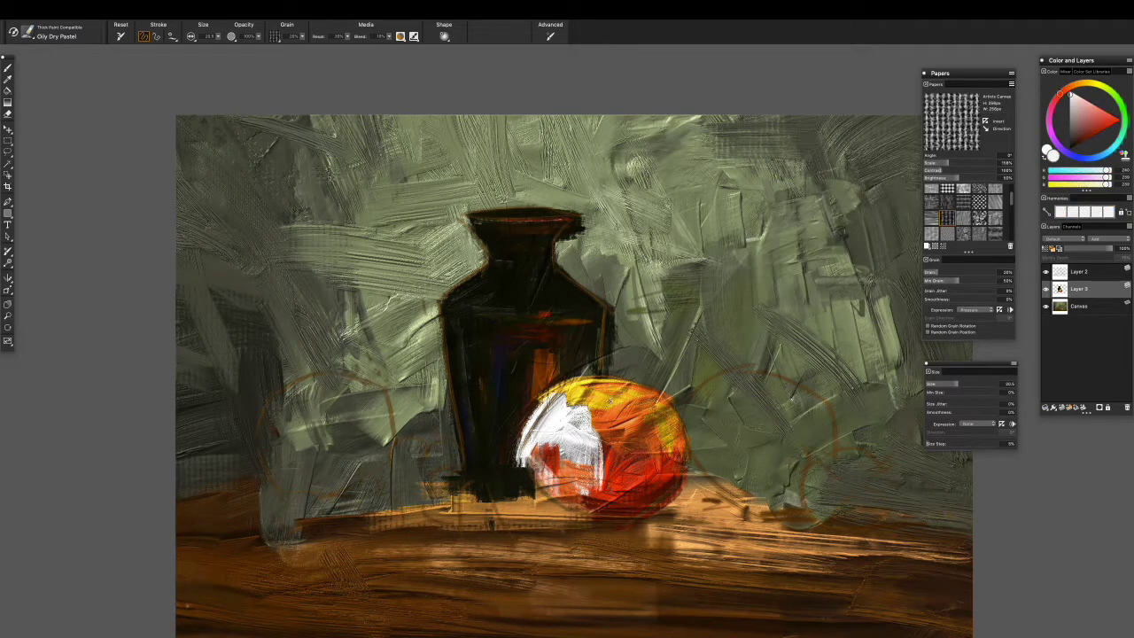
alt+click(602, 397)
drag(600, 422, 601, 491)
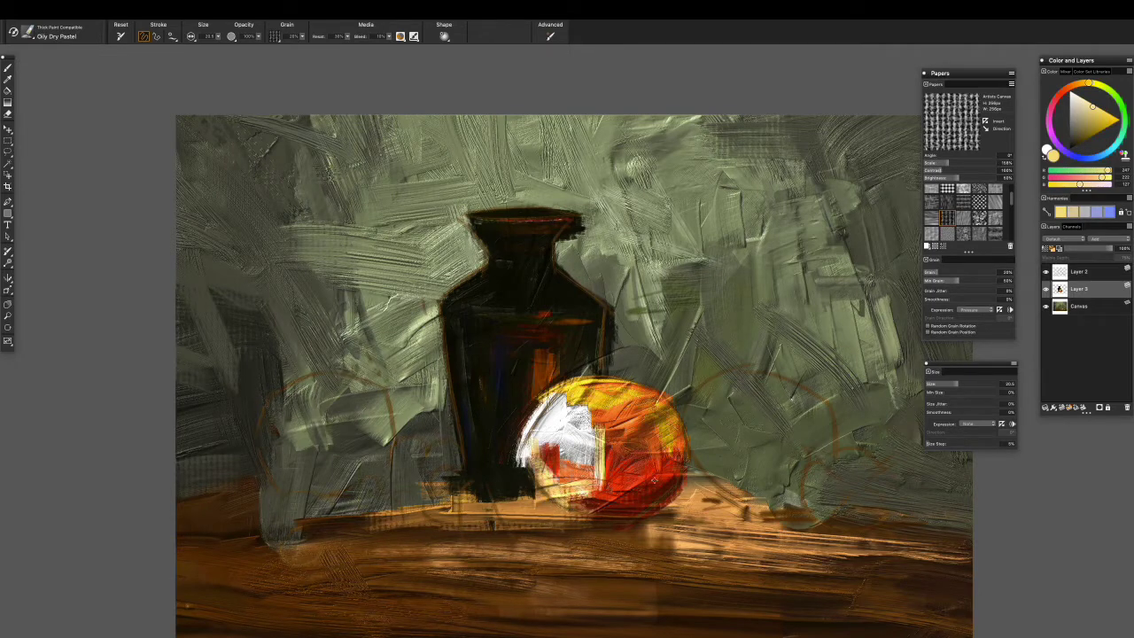
- Paint red and yellow reflections on the table below the vase and a small pale glint below the fruit
alt+click(654, 480)
mouse_move(554, 510)
mouse_down()
mouse_move(448, 507)
mouse_move(536, 499)
mouse_up()
alt+click(612, 392)
alt+click(535, 551)
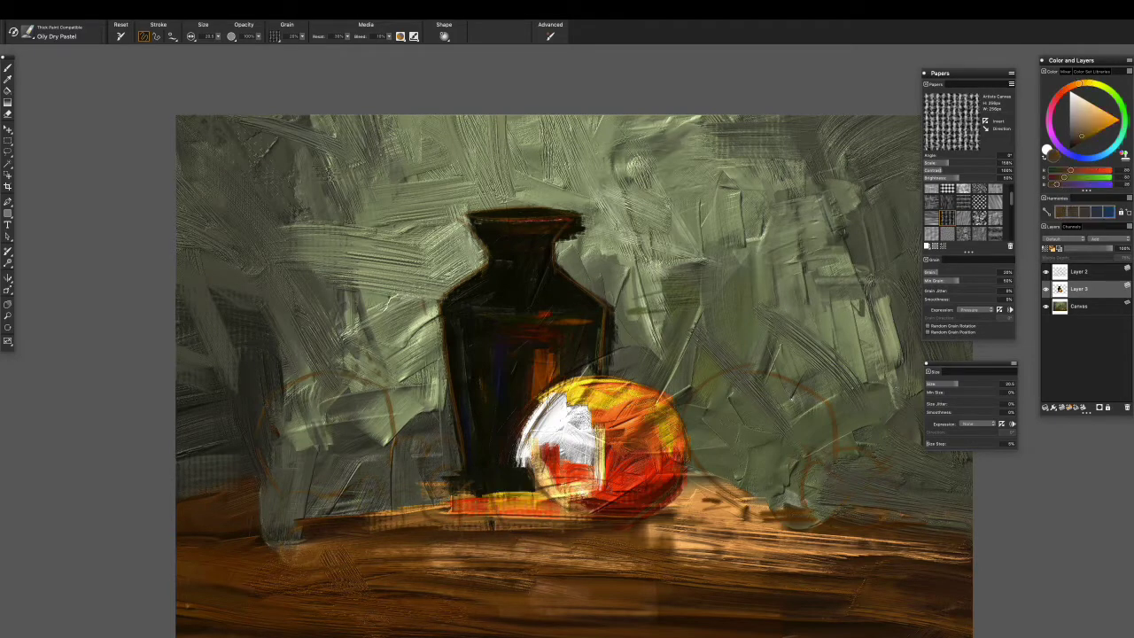
alt+click(673, 536)
- Round off the fruit's right edge with orange-red and darken its lower right with deep brown
alt+click(681, 468)
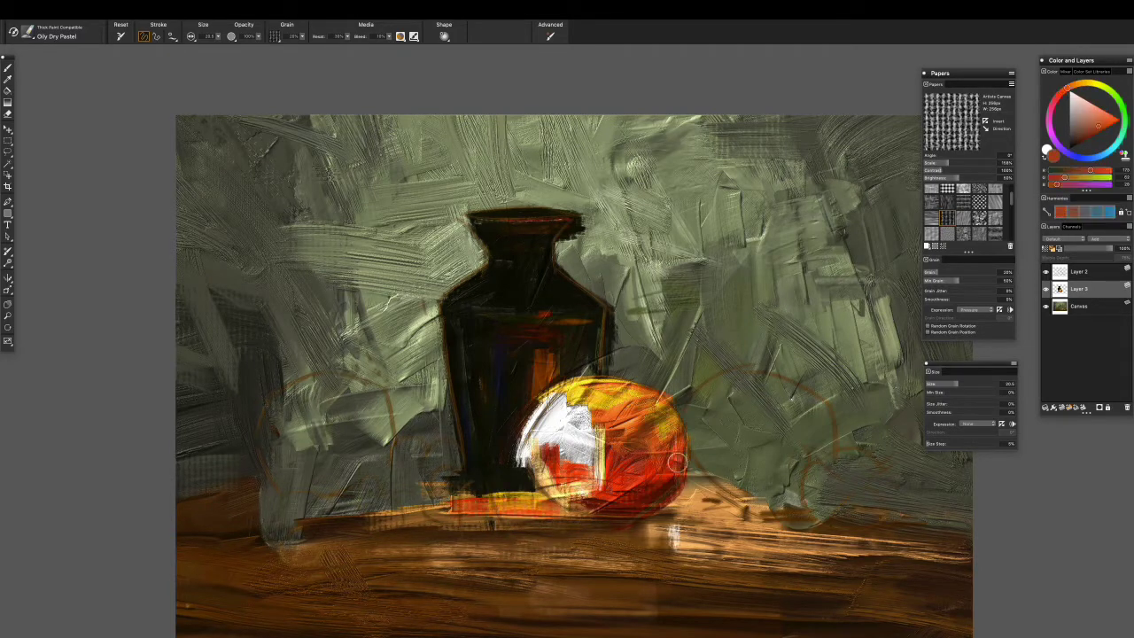
drag(666, 399, 684, 447)
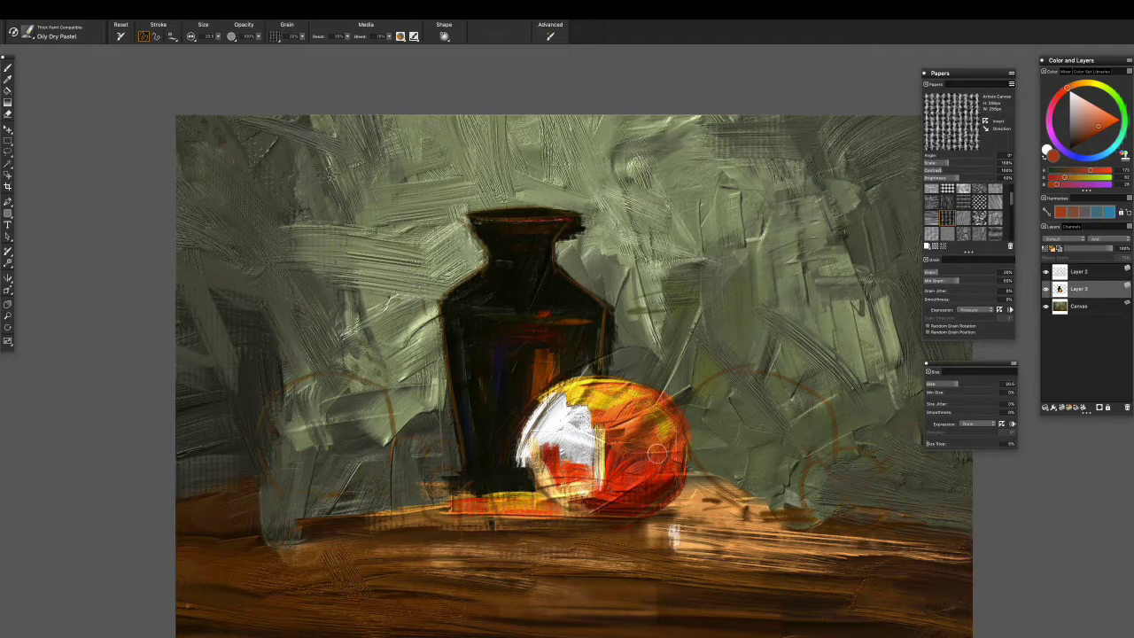
click(1087, 142)
mouse_move(661, 492)
mouse_down()
mouse_move(625, 511)
mouse_move(620, 494)
mouse_move(678, 487)
mouse_up()
- Hide the Layer 2 sketch and paint the fruit's cast shadow across the table in dark reddish brown
alt+click(678, 486)
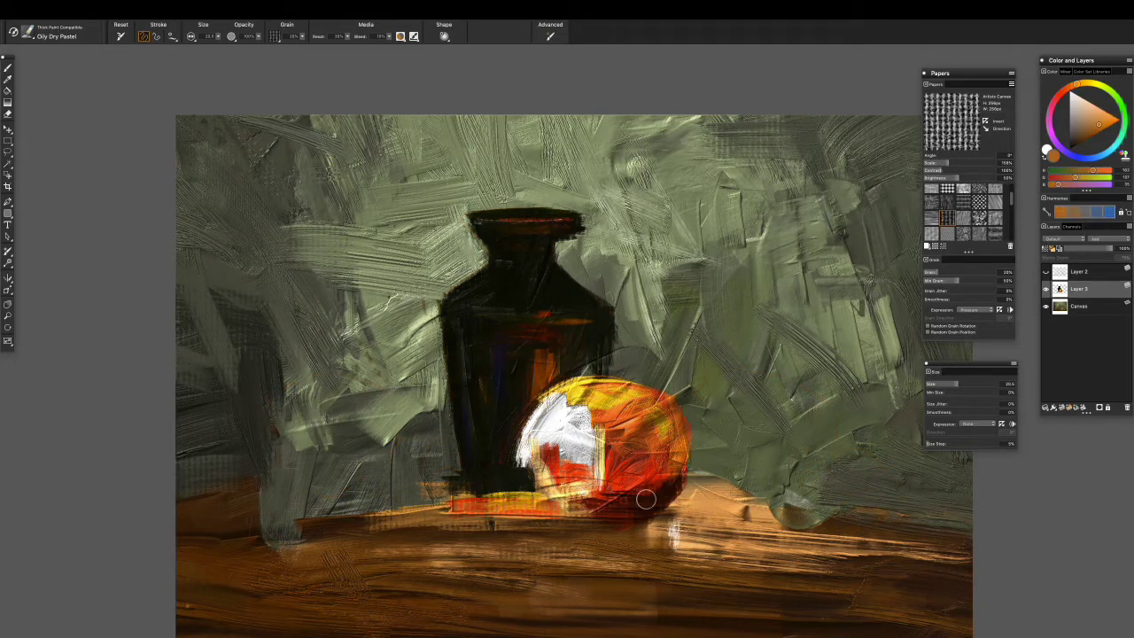
alt+click(680, 529)
mouse_move(762, 518)
mouse_down()
mouse_move(549, 534)
mouse_move(580, 545)
mouse_move(709, 512)
mouse_move(678, 505)
mouse_move(778, 517)
mouse_up()
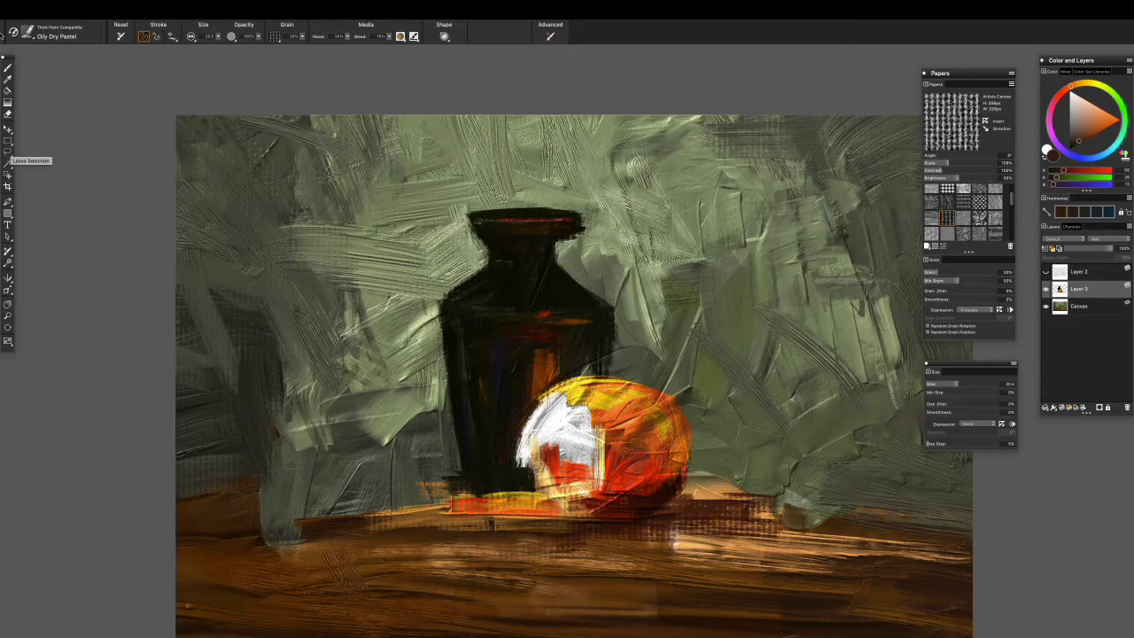
- Switch to the Thick Impasto Knife and lay broad light tan strokes across the table below the fruit's shadow
click(26, 32)
click(163, 233)
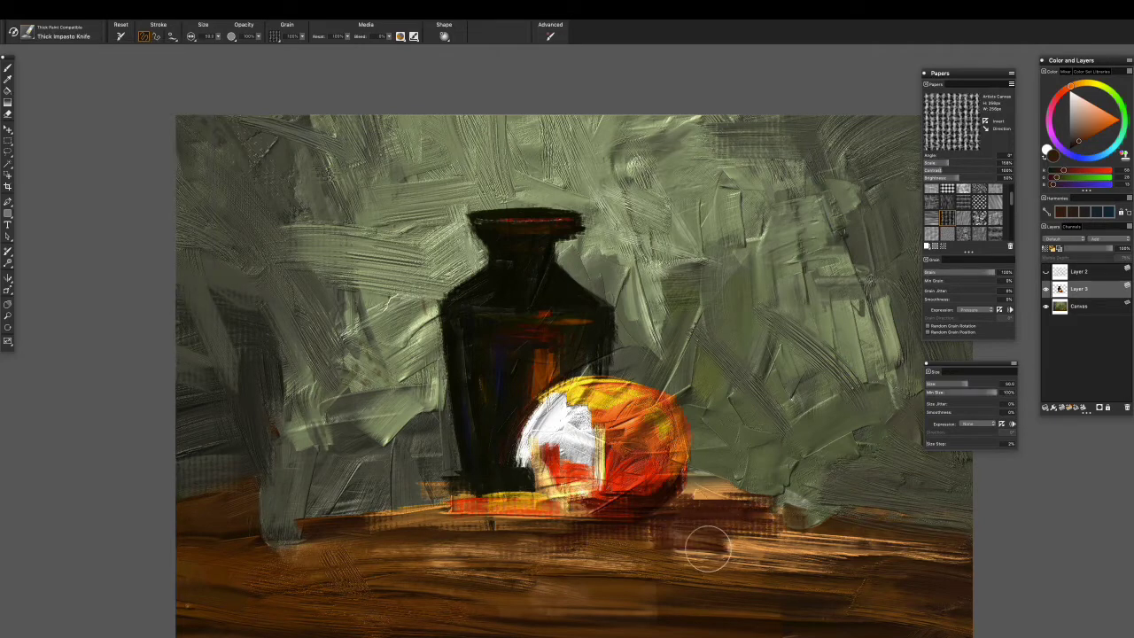
alt+click(697, 540)
mouse_move(780, 554)
mouse_down()
mouse_move(451, 583)
mouse_move(816, 554)
mouse_up()
drag(674, 541, 877, 541)
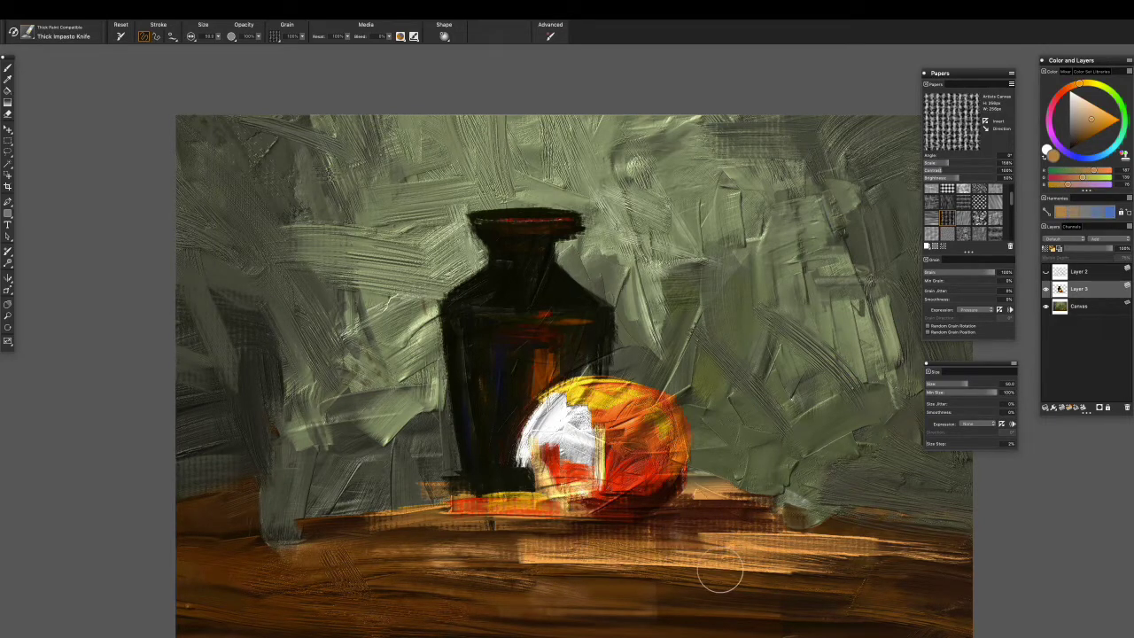
drag(709, 548, 635, 584)
alt+click(793, 488)
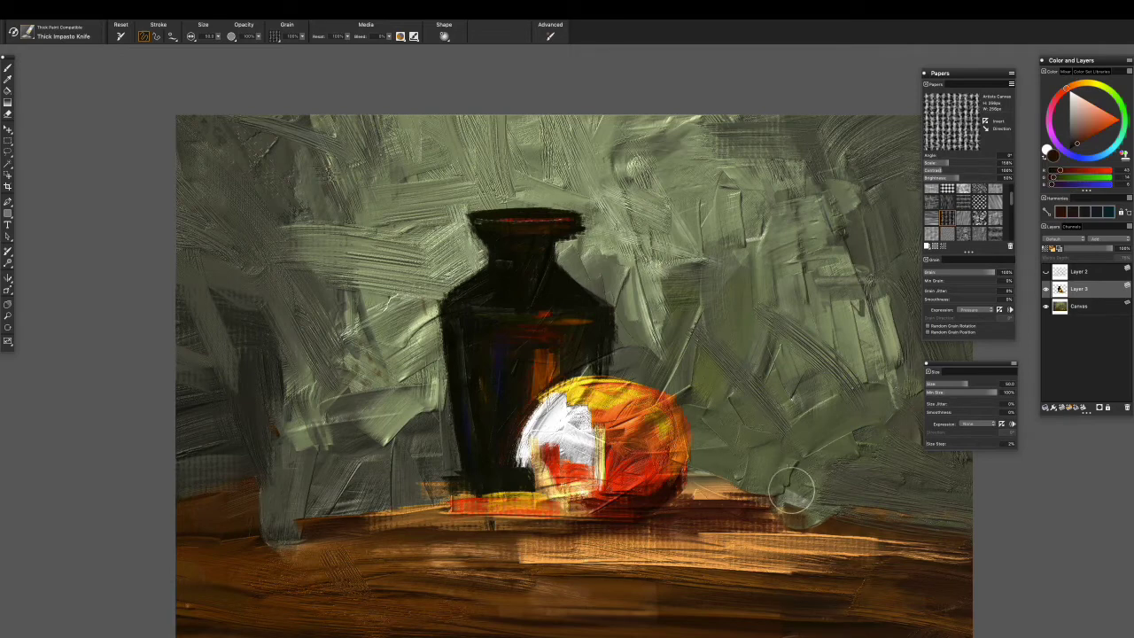
- Show the Layer 2 sketch and block in two round fruits in dark reddish brown beside the first fruit, the outermost one smaller
drag(753, 483, 709, 416)
mouse_move(762, 443)
mouse_down()
mouse_move(736, 381)
mouse_move(762, 452)
mouse_up()
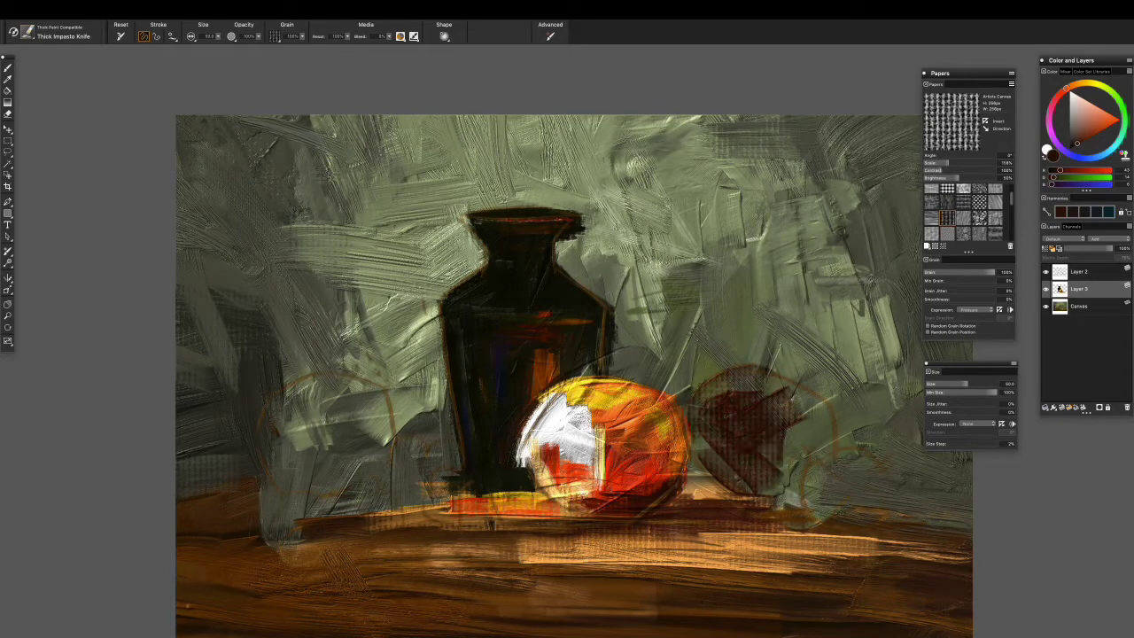
drag(763, 408, 815, 483)
drag(833, 425, 763, 377)
mouse_move(727, 443)
mouse_down()
mouse_move(807, 492)
mouse_move(700, 372)
mouse_move(833, 443)
mouse_up()
mouse_move(779, 509)
mouse_down()
mouse_move(843, 471)
mouse_move(762, 518)
mouse_up()
drag(824, 456, 886, 518)
drag(890, 479, 833, 540)
drag(877, 452, 824, 531)
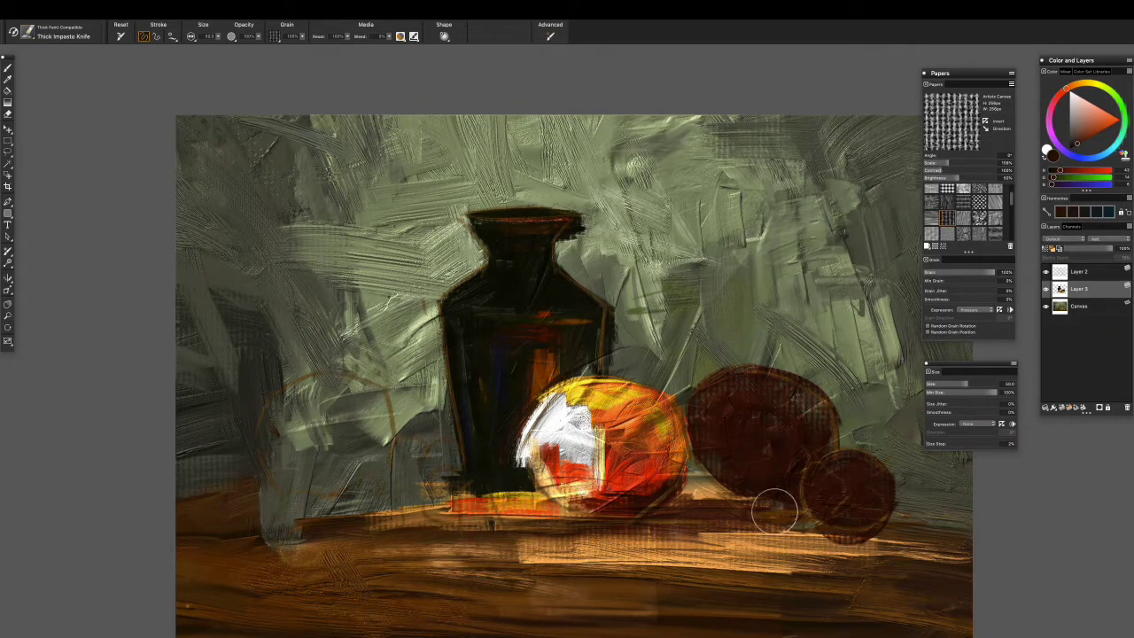
- Lay orange-red strokes over the left side and lower part of the middle fruit using colours sampled from the painting
alt+click(654, 486)
drag(754, 434, 722, 478)
drag(709, 425, 788, 483)
drag(705, 403, 762, 448)
alt+click(775, 483)
drag(762, 408, 736, 461)
alt+click(624, 388)
mouse_move(727, 390)
mouse_down()
mouse_move(710, 401)
mouse_move(744, 385)
mouse_up()
alt+click(762, 395)
drag(700, 425, 771, 376)
alt+click(691, 443)
mouse_move(731, 443)
mouse_down()
mouse_move(759, 493)
mouse_move(778, 473)
mouse_up()
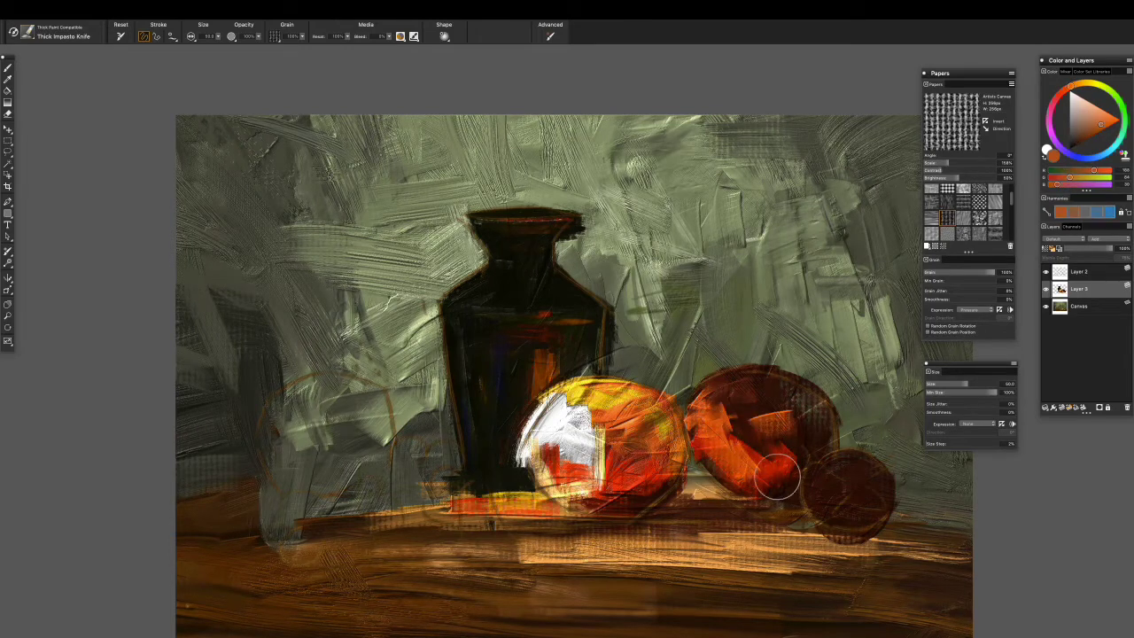
- Paint yellow across the middle fruit's top and red down its right edge
alt+click(612, 394)
drag(735, 412, 833, 417)
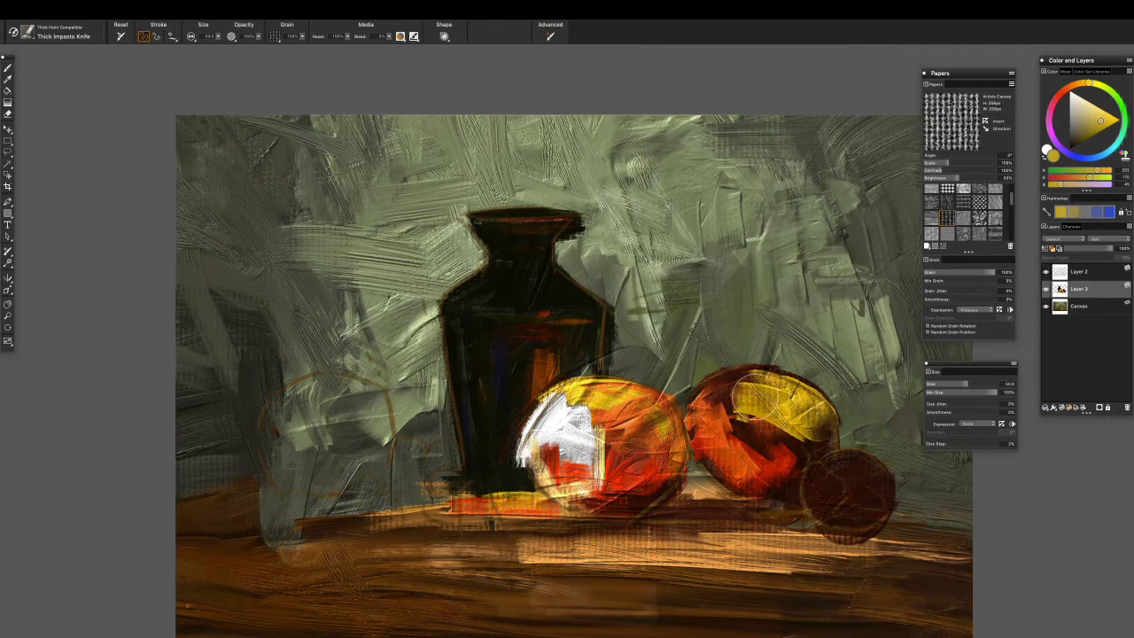
mouse_move(700, 417)
mouse_down()
mouse_move(771, 381)
mouse_move(762, 367)
mouse_up()
alt+click(849, 493)
drag(829, 412, 768, 502)
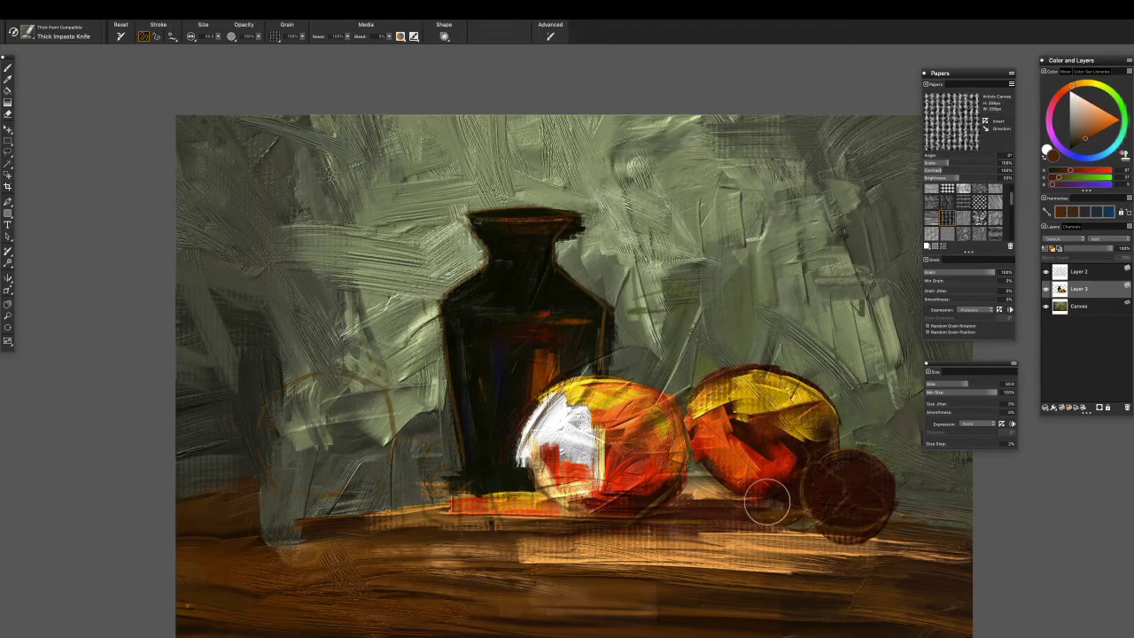
alt+click(793, 456)
drag(838, 390, 829, 465)
- Switch to the Oily Dry Pastel brush and work yellow through the middle fruit's centre and red over its right side
key(bracketleft)
key(bracketleft)
key(bracketleft)
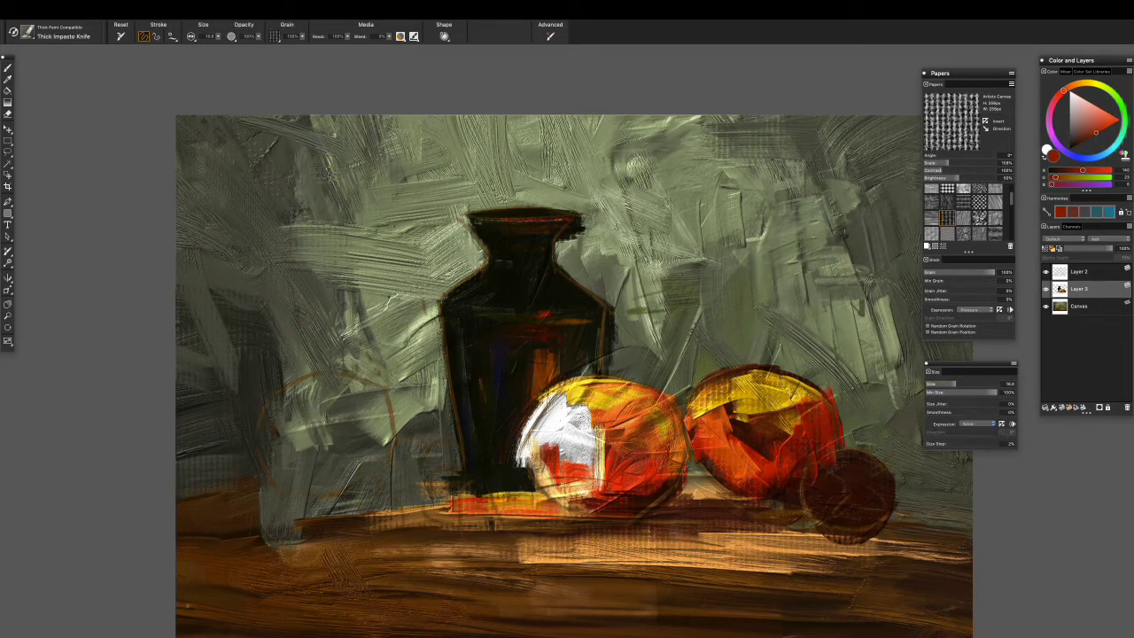
alt+click(832, 409)
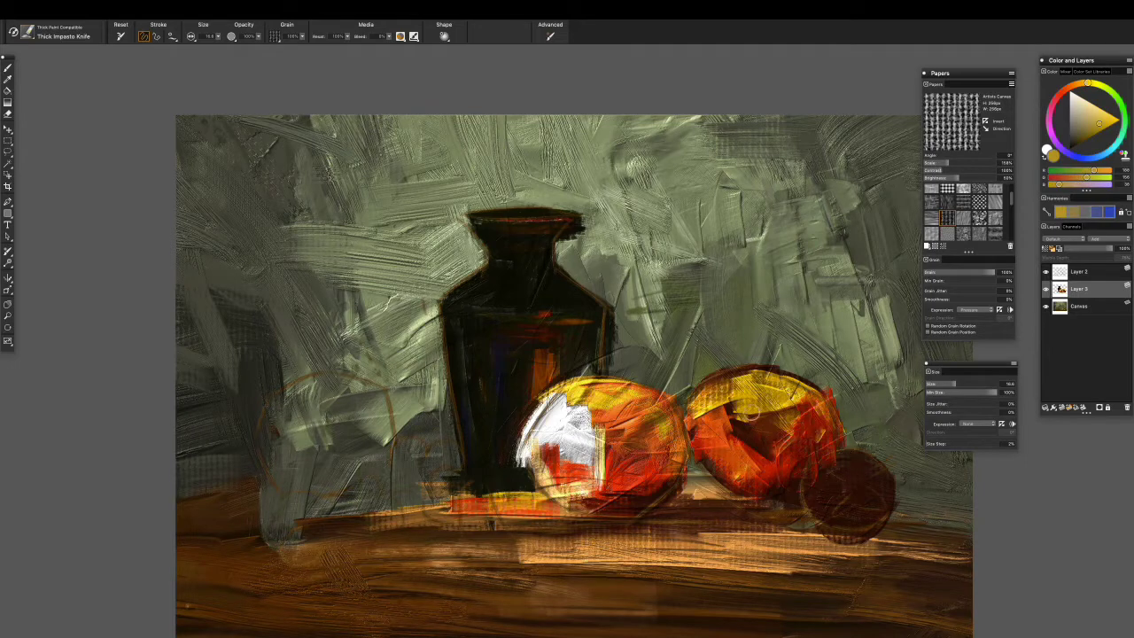
click(161, 292)
mouse_move(727, 461)
mouse_down()
mouse_move(776, 413)
mouse_move(793, 417)
mouse_up()
mouse_move(797, 466)
mouse_down()
mouse_move(834, 415)
mouse_move(809, 474)
mouse_move(864, 443)
mouse_move(850, 438)
mouse_up()
alt+click(808, 475)
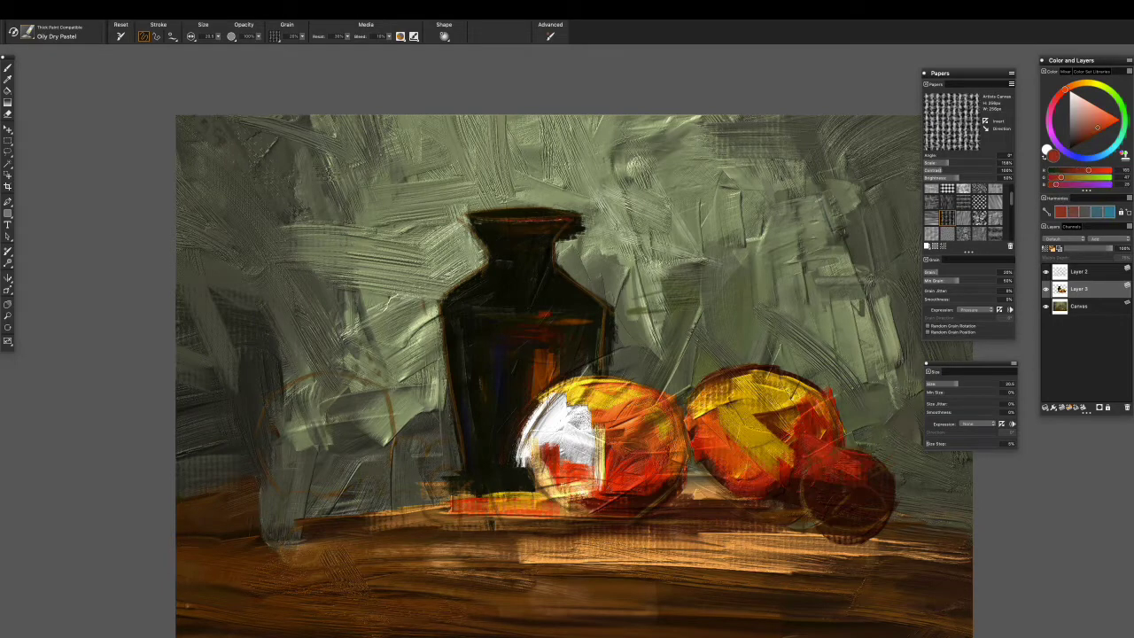
drag(716, 479, 664, 456)
drag(620, 496, 671, 474)
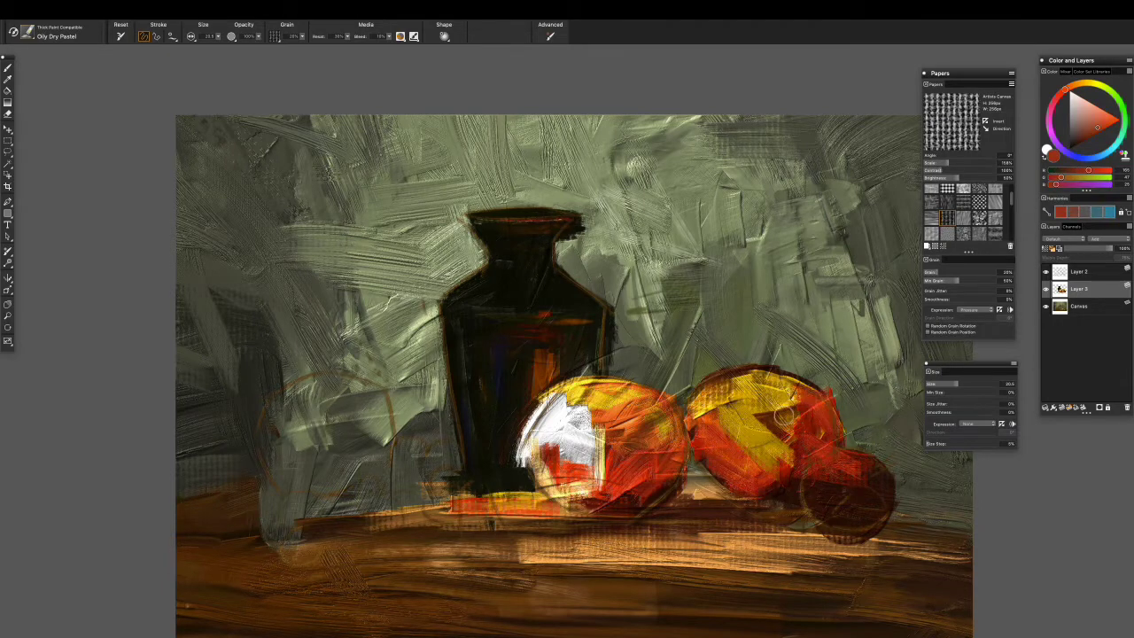
mouse_move(735, 416)
mouse_down()
mouse_move(793, 381)
mouse_move(822, 419)
mouse_up()
- Extend the yellow over the middle fruit's upper edge and add a small white highlight on its left side
alt+click(763, 390)
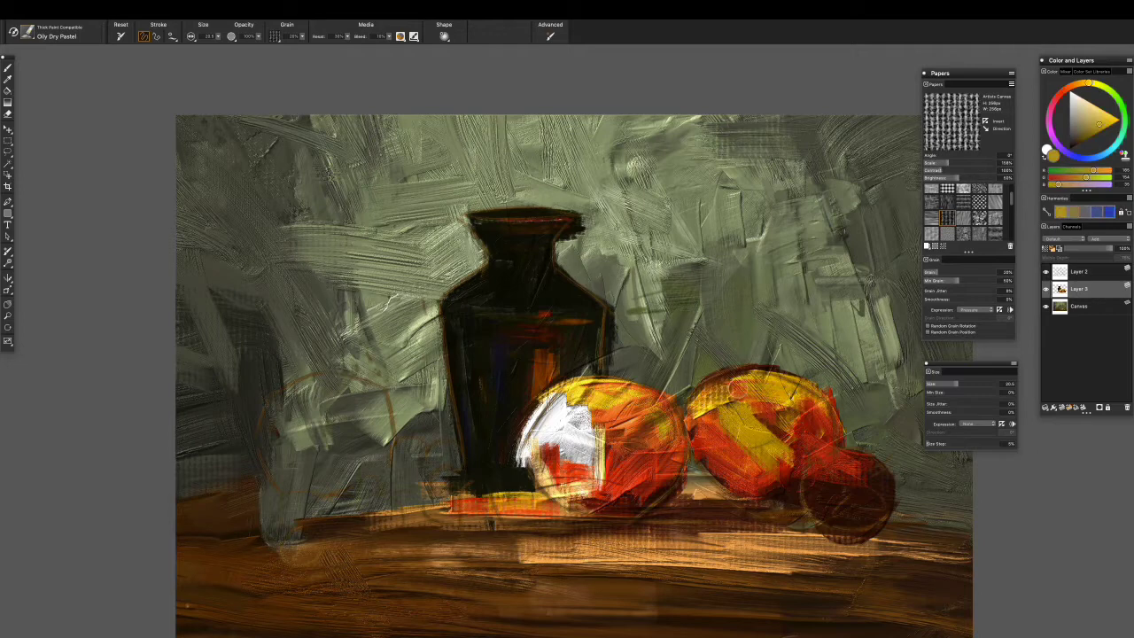
mouse_move(709, 399)
mouse_down()
mouse_move(771, 365)
mouse_move(684, 404)
mouse_up()
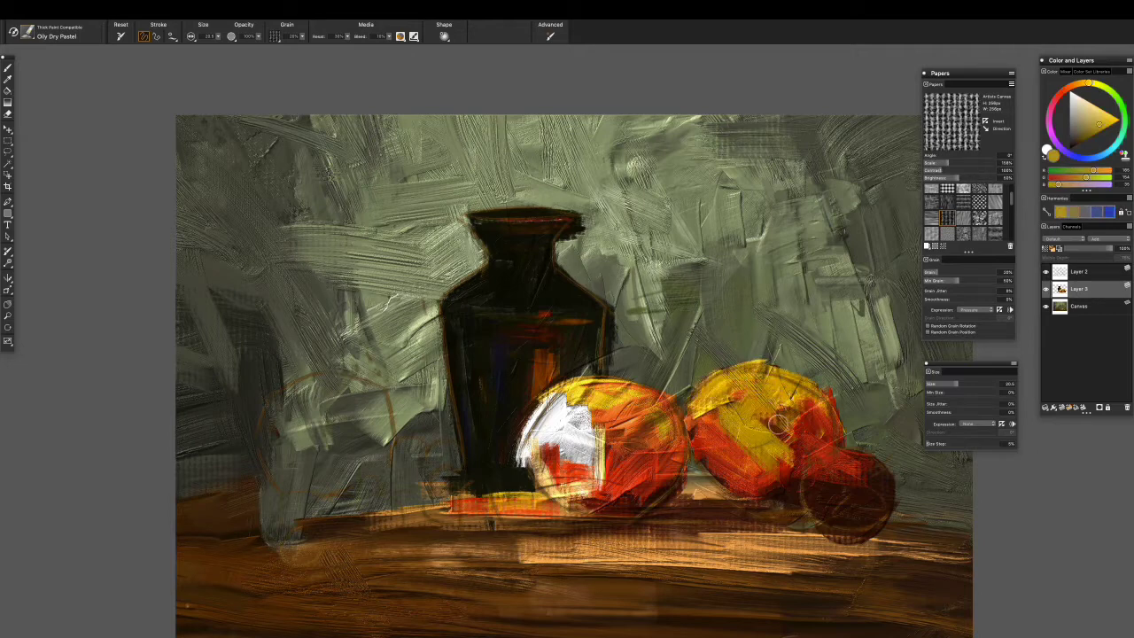
alt+click(555, 423)
alt+click(745, 409)
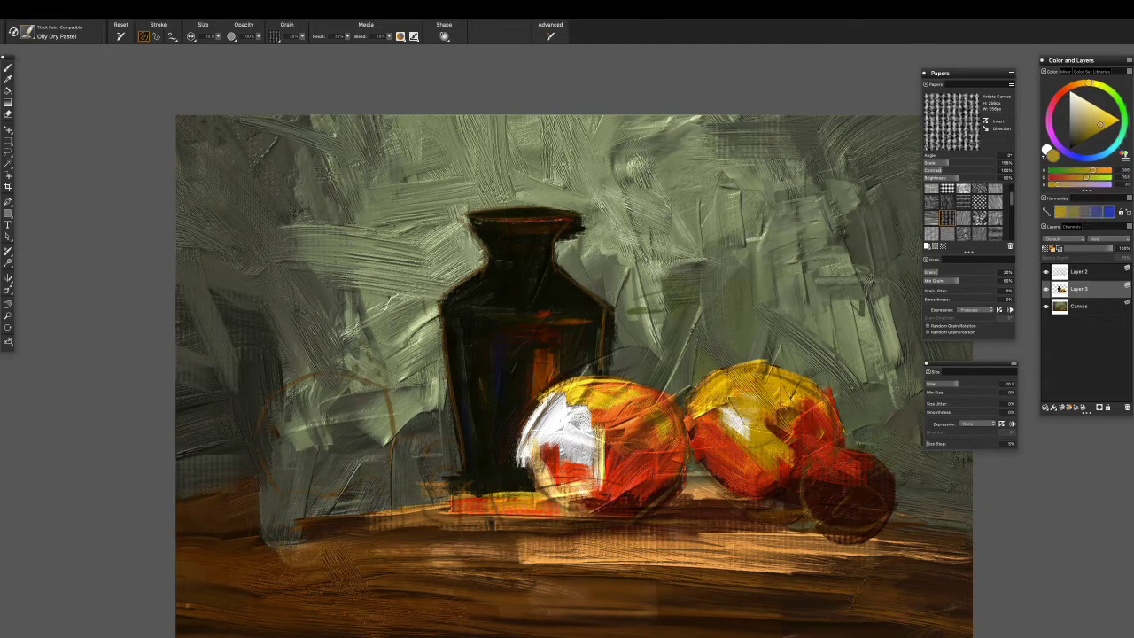
- Darken the middle fruit's lower left edge with deep brown and rework its red and orange tones
alt+click(798, 510)
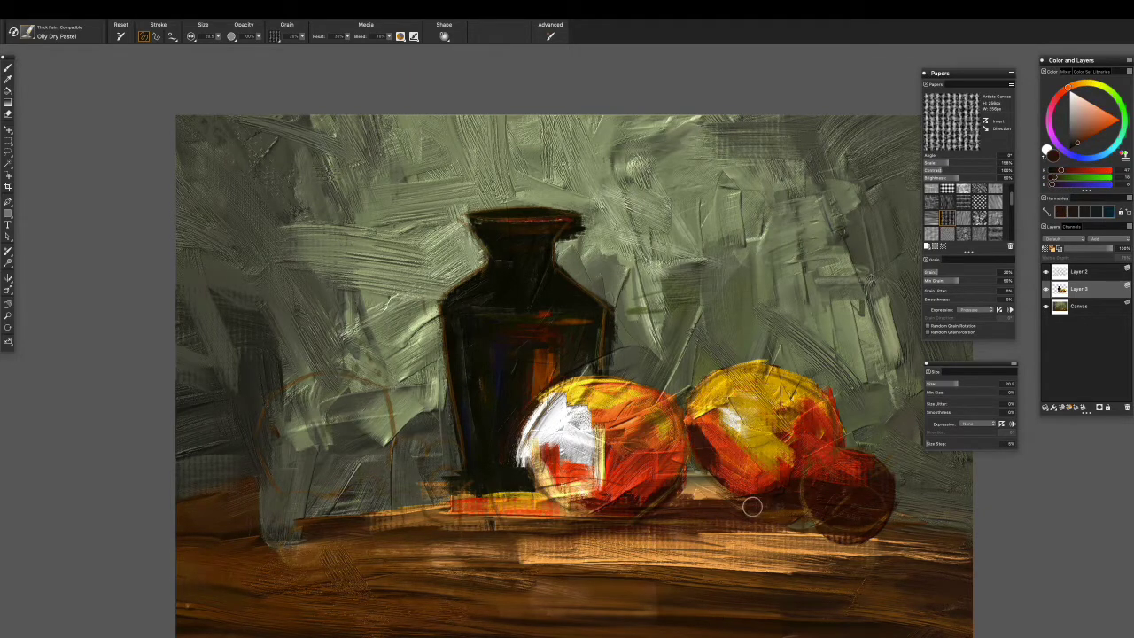
drag(751, 507, 714, 486)
alt+click(747, 468)
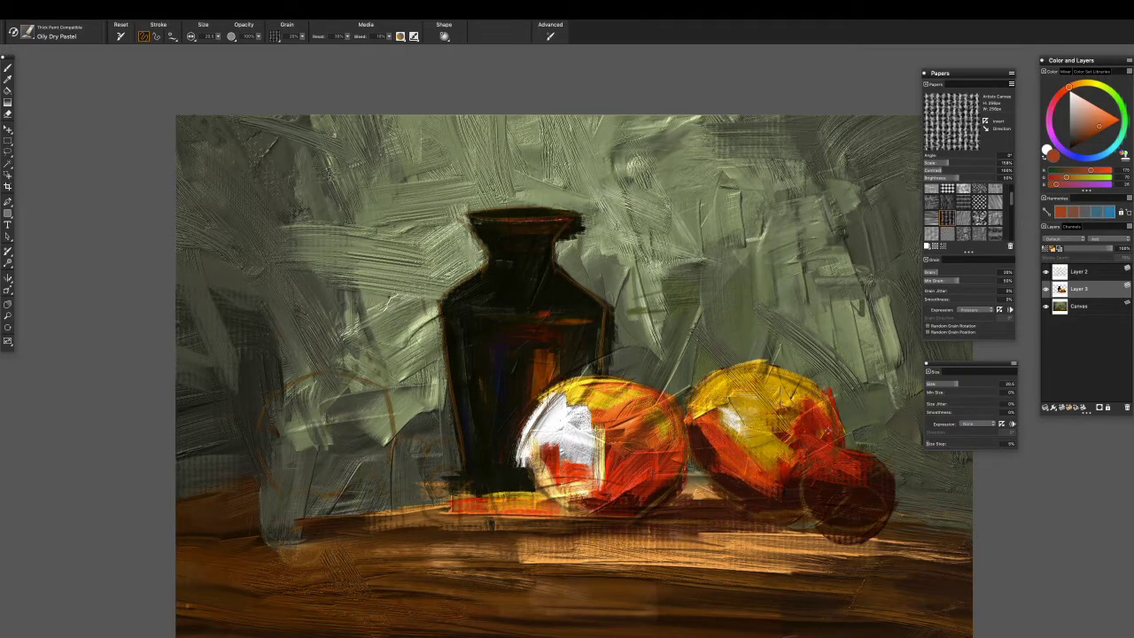
alt+click(796, 454)
alt+click(802, 444)
drag(820, 433, 779, 495)
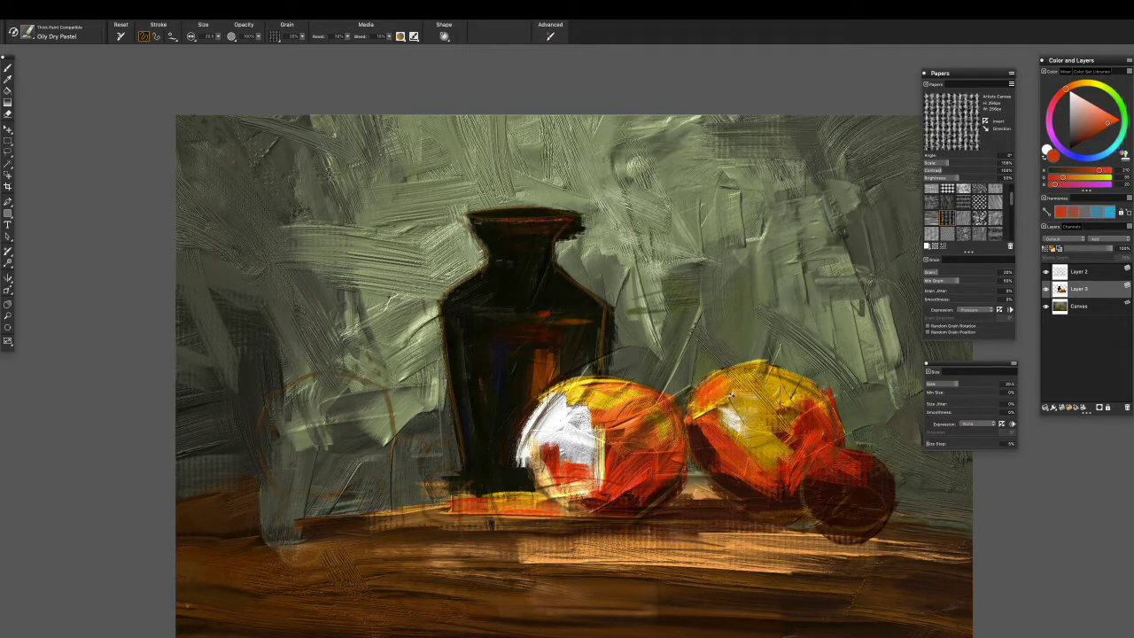
- Brighten the middle fruit's top with saturated yellow and round off its upper right edge in darker yellow
alt+click(743, 386)
alt+click(753, 372)
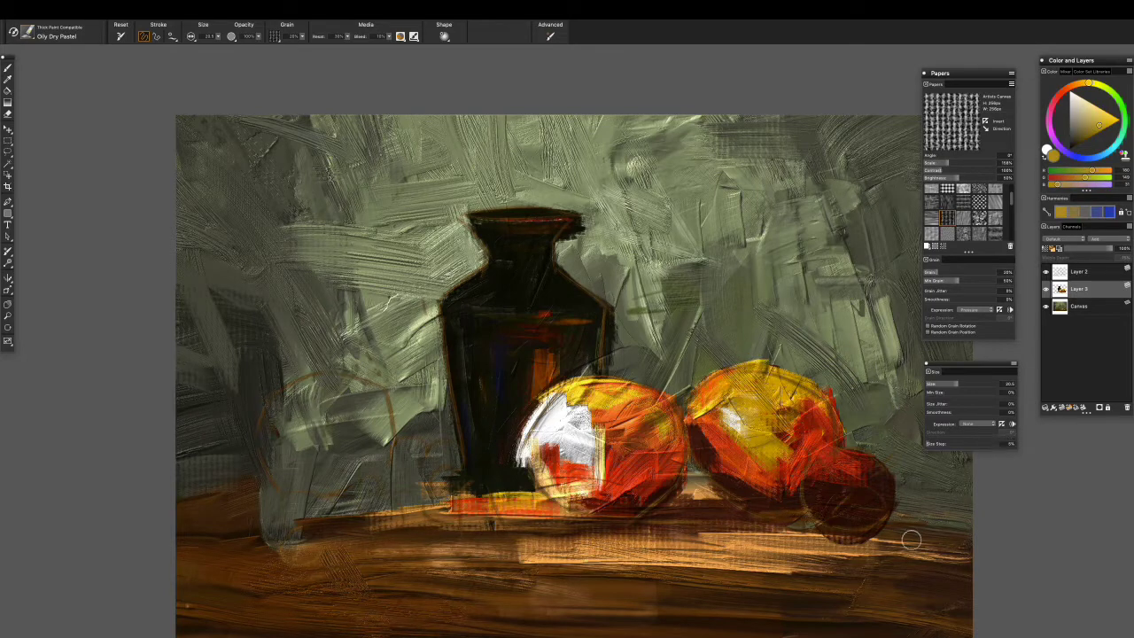
click(1113, 118)
mouse_move(784, 425)
mouse_down()
mouse_move(749, 403)
mouse_move(824, 372)
mouse_up()
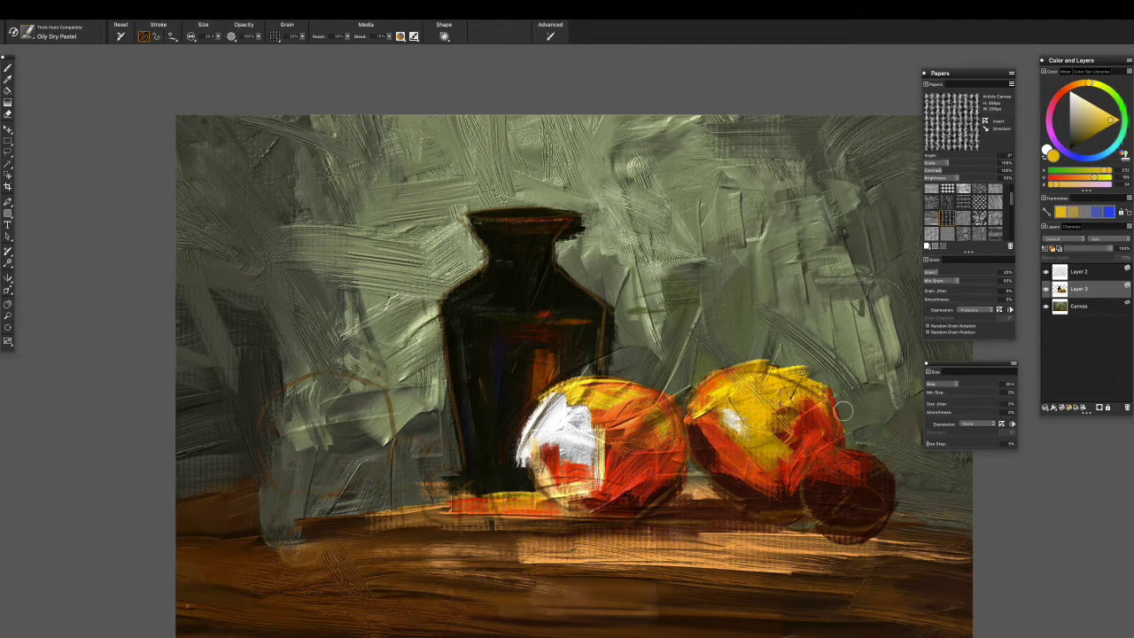
drag(798, 428, 754, 466)
alt+click(798, 382)
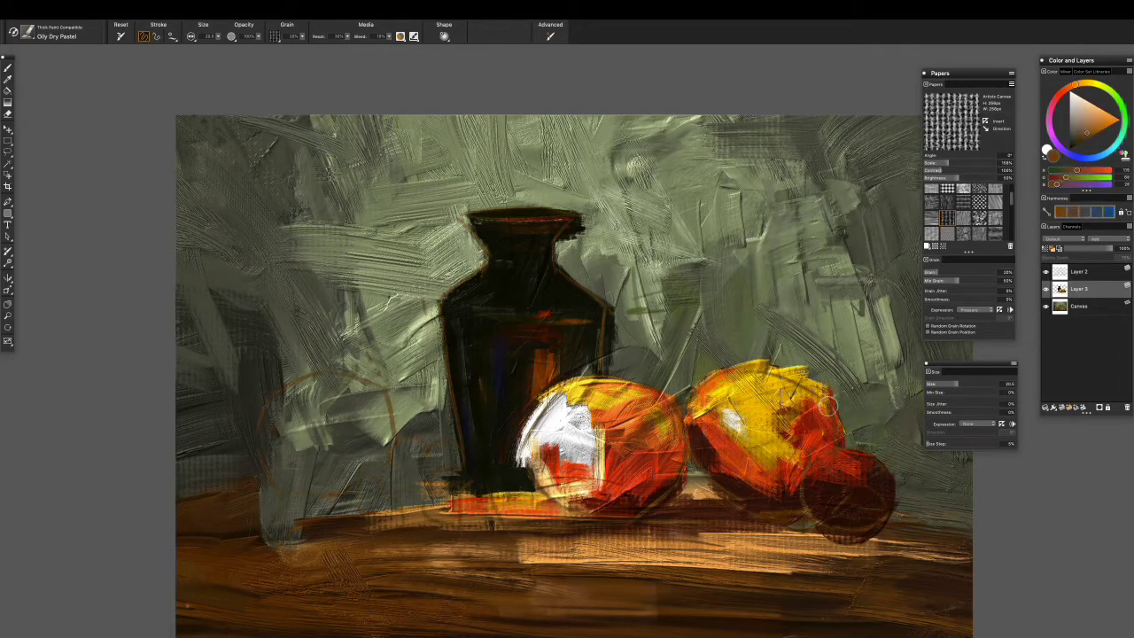
alt+click(815, 386)
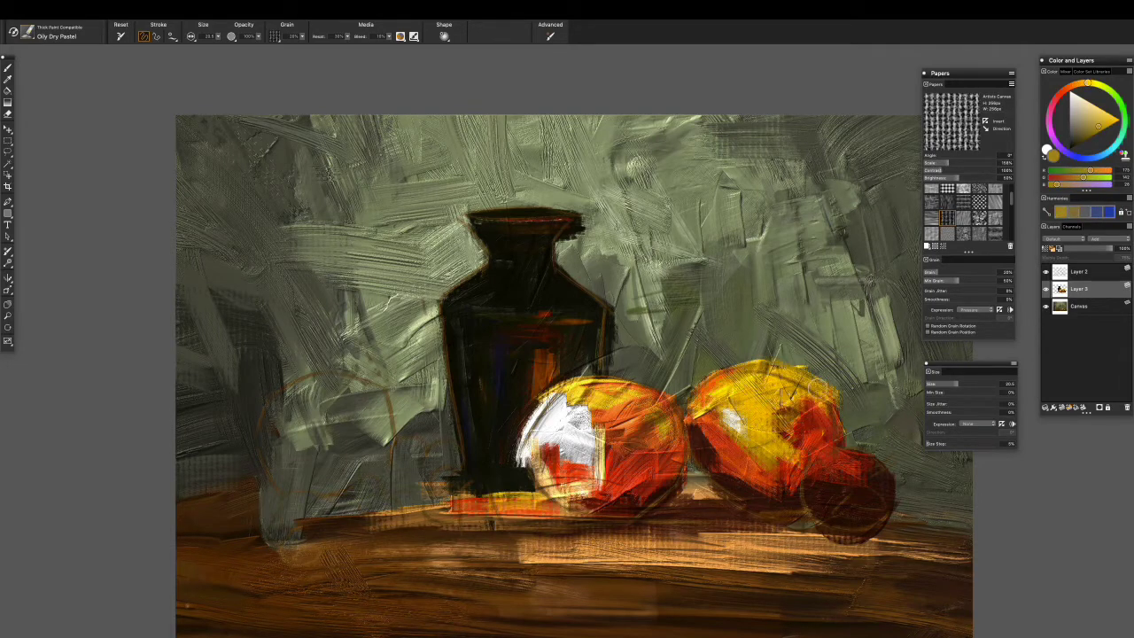
- Fill the small fruit with red strokes and paint a red reflection on the table below the middle fruit
alt+click(862, 488)
mouse_move(824, 522)
mouse_down()
mouse_move(833, 486)
mouse_move(891, 462)
mouse_move(846, 518)
mouse_up()
alt+click(855, 518)
mouse_move(895, 456)
mouse_down()
mouse_move(859, 501)
mouse_move(892, 489)
mouse_up()
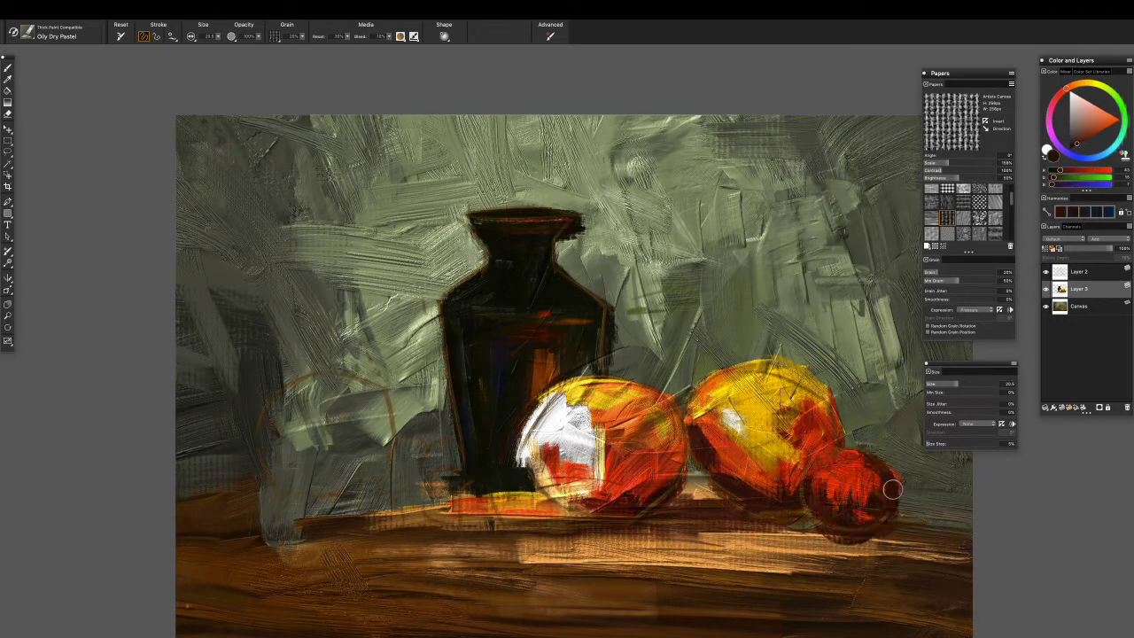
alt+click(848, 531)
drag(802, 536, 683, 530)
- Extend the small fruit's red out to its lower and right edges, shaping it with sampled reds and dark brown
alt+click(860, 500)
mouse_move(864, 505)
mouse_down()
mouse_move(904, 514)
mouse_move(878, 501)
mouse_move(837, 541)
mouse_up()
alt+click(873, 503)
alt+click(818, 519)
alt+click(851, 496)
drag(824, 501, 855, 553)
drag(900, 519, 890, 473)
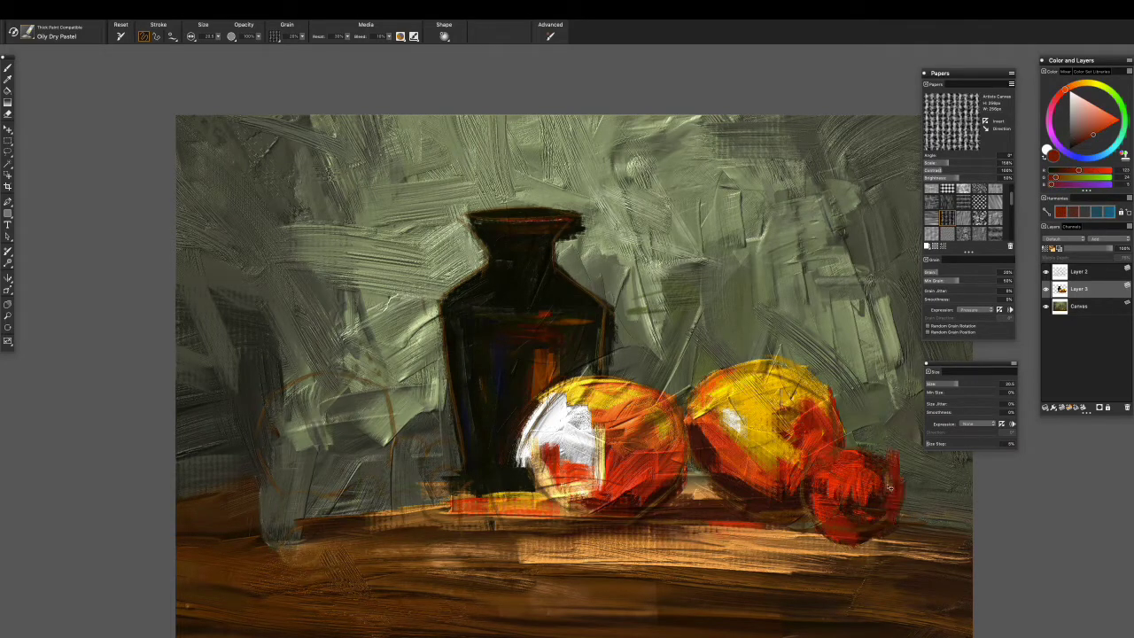
alt+click(840, 470)
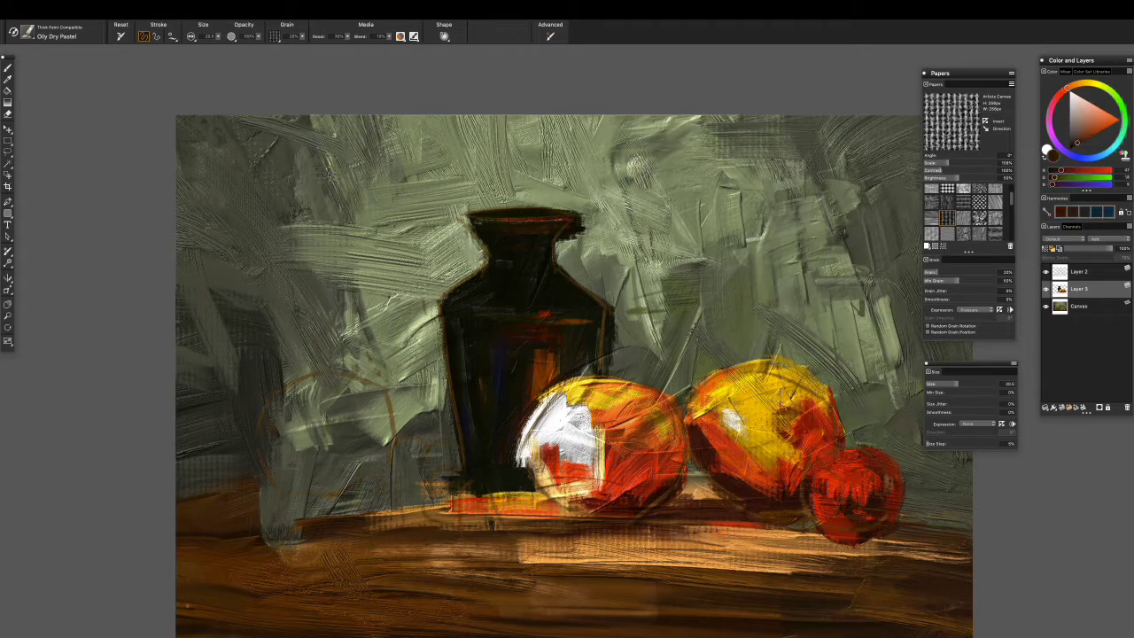
- Reduce the brush size and paint a star-shaped green stem on the small fruit, with lighter green accents to make it a tomato
alt+click(857, 471)
drag(958, 383, 948, 383)
click(1123, 112)
drag(868, 483, 871, 507)
click(1082, 136)
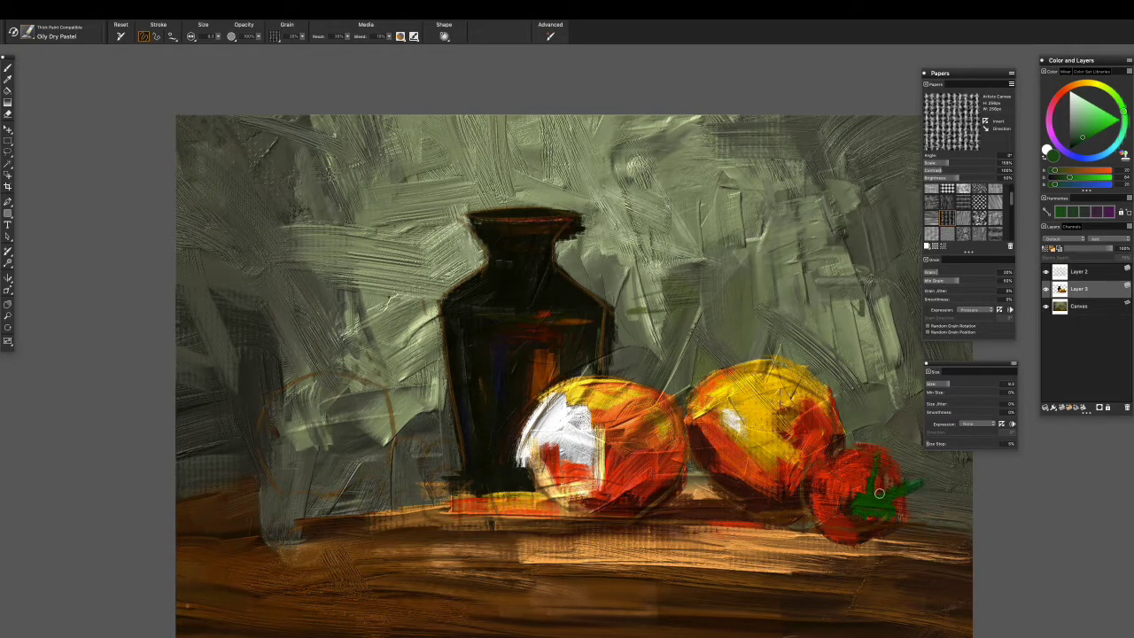
click(1101, 123)
drag(838, 492, 877, 501)
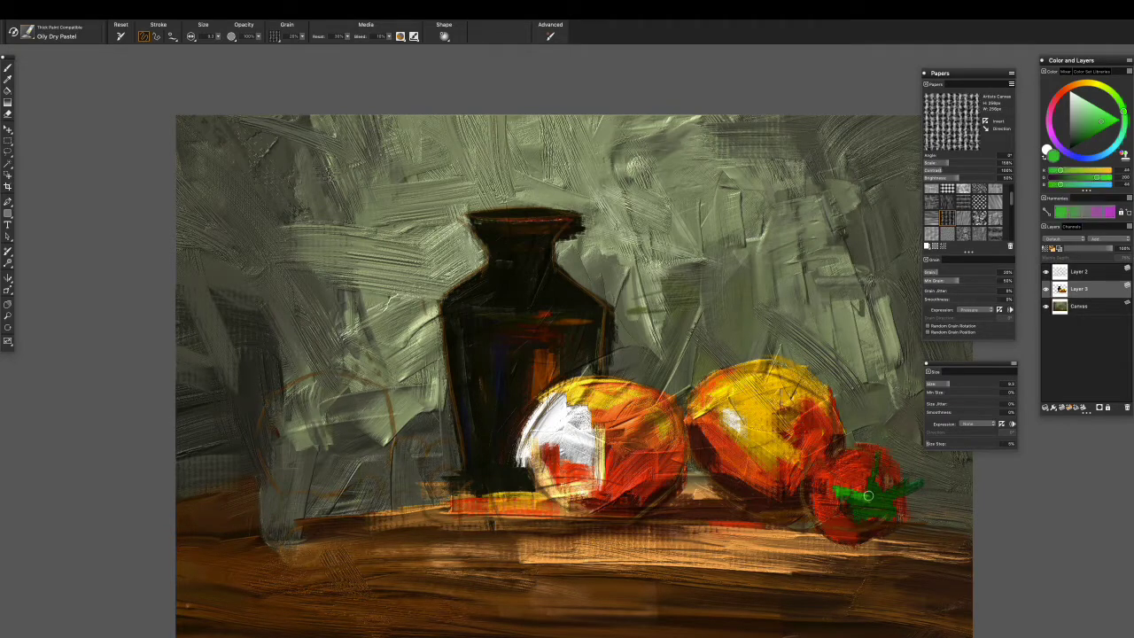
alt+click(884, 504)
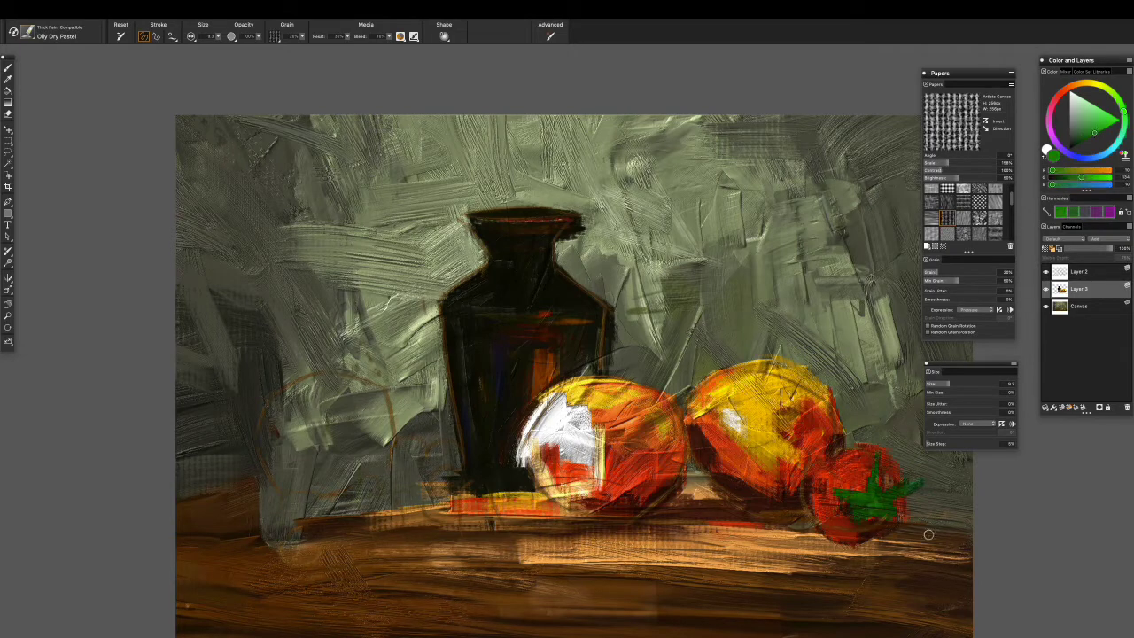
- Refine the tomato around its stem with dark brown shading and brighter red touches
alt+click(871, 530)
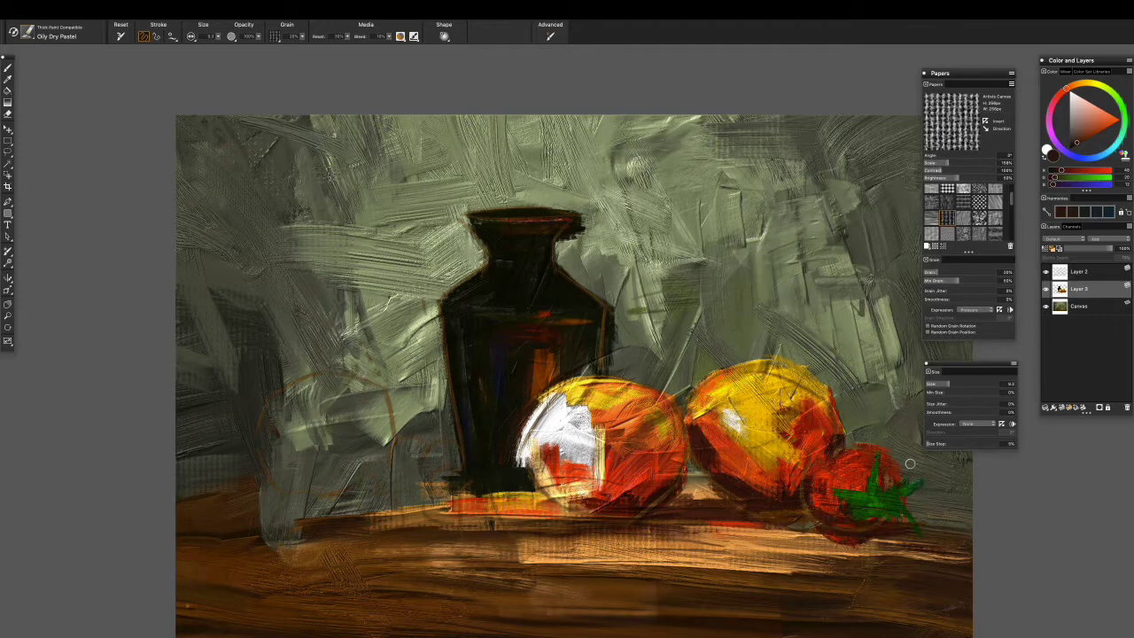
alt+click(880, 459)
alt+click(859, 415)
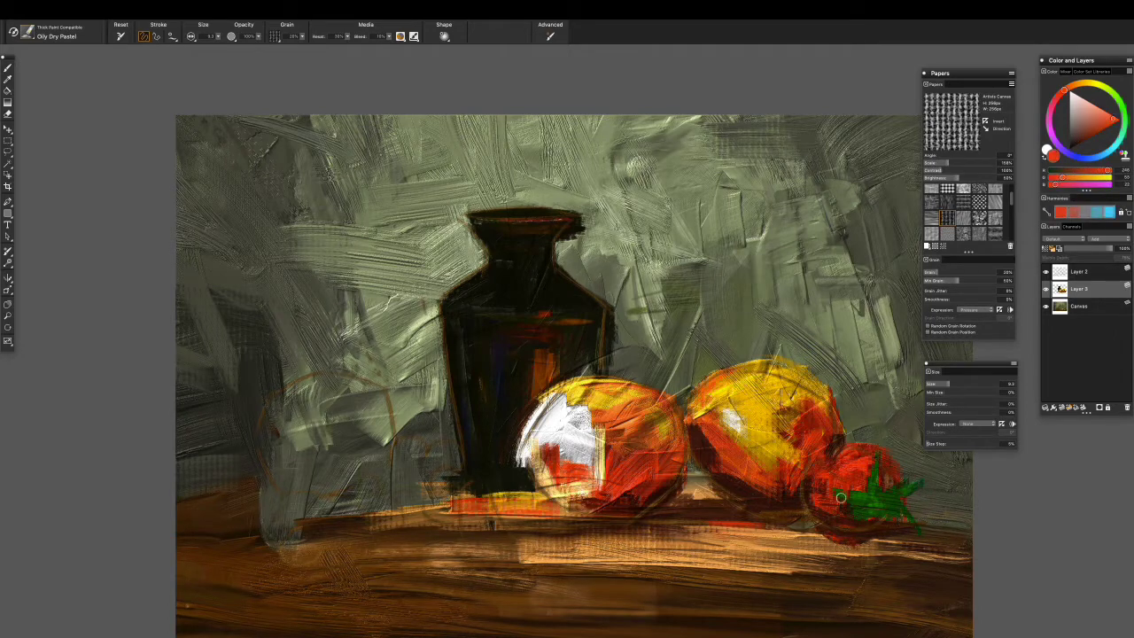
- Paint the tomato's cast shadow in dark reddish brown across the table toward the canvas's right edge
drag(756, 592, 733, 521)
alt+click(874, 391)
click(1079, 142)
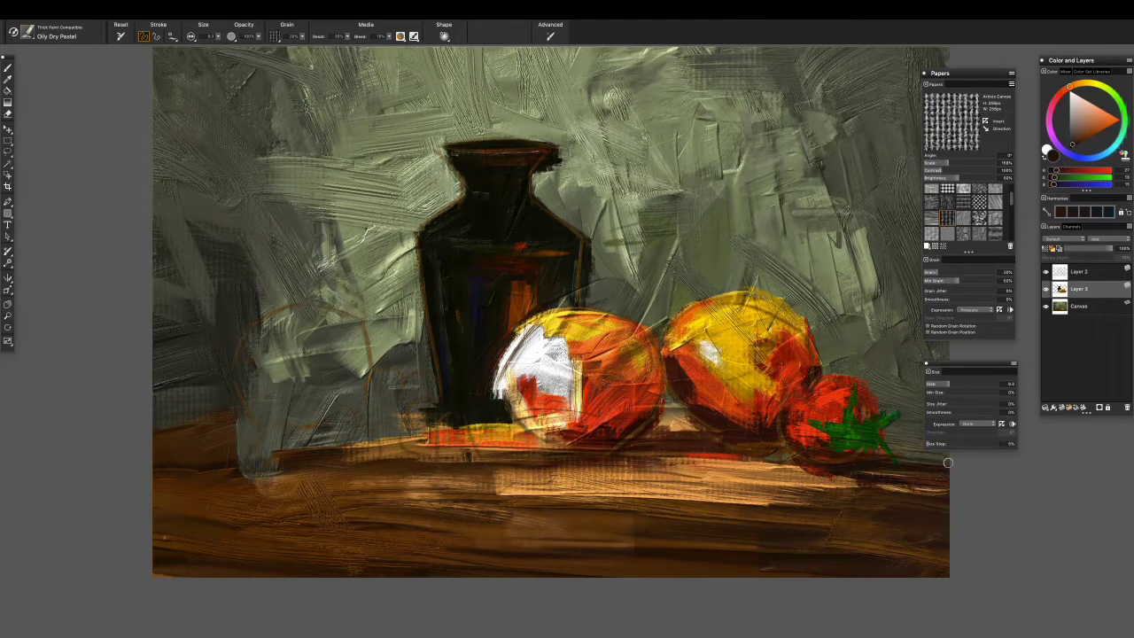
drag(953, 454, 895, 452)
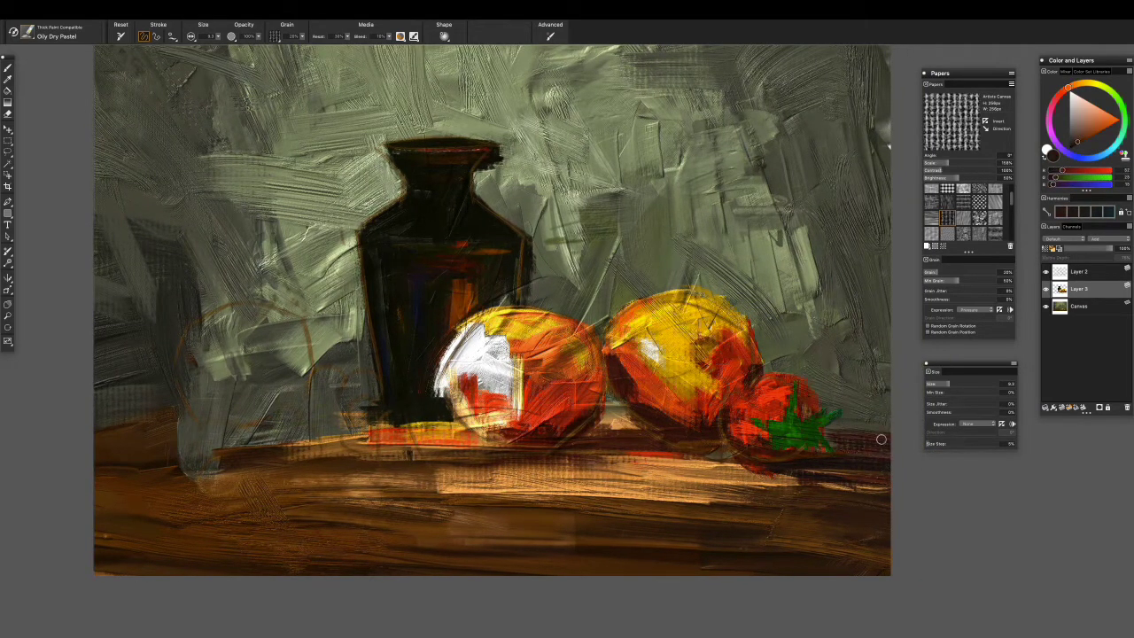
alt+click(852, 398)
drag(886, 390, 787, 401)
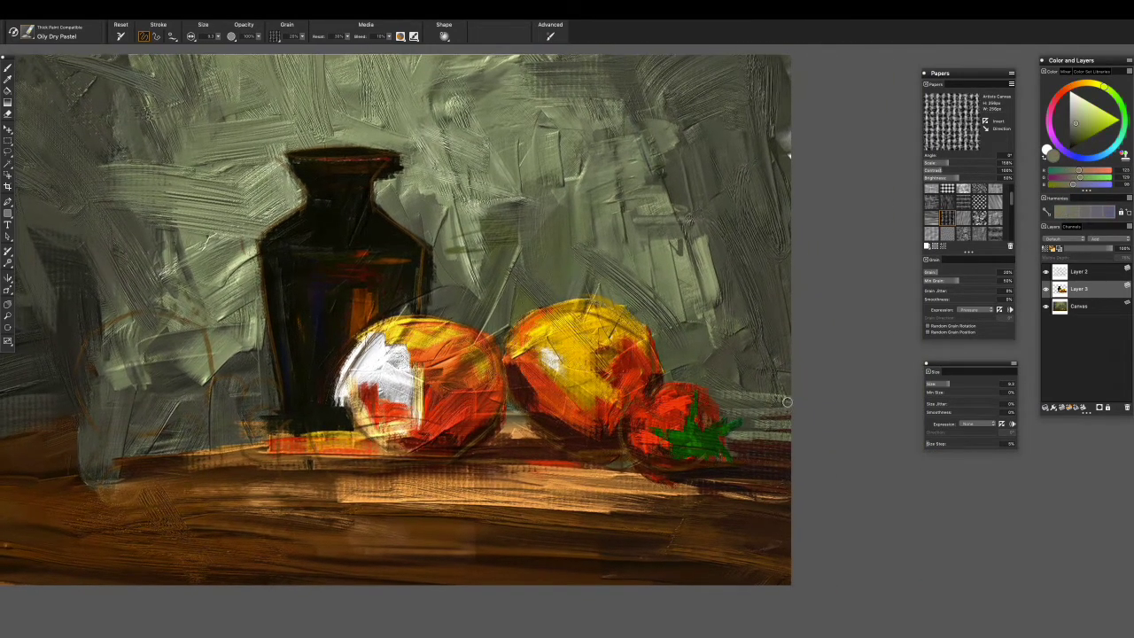
alt+click(769, 435)
drag(818, 441, 882, 424)
- Switch to the Thick Impasto Knife and rework the background and table edge right of the tomato with sampled olive grey and dark brown
drag(948, 383, 975, 383)
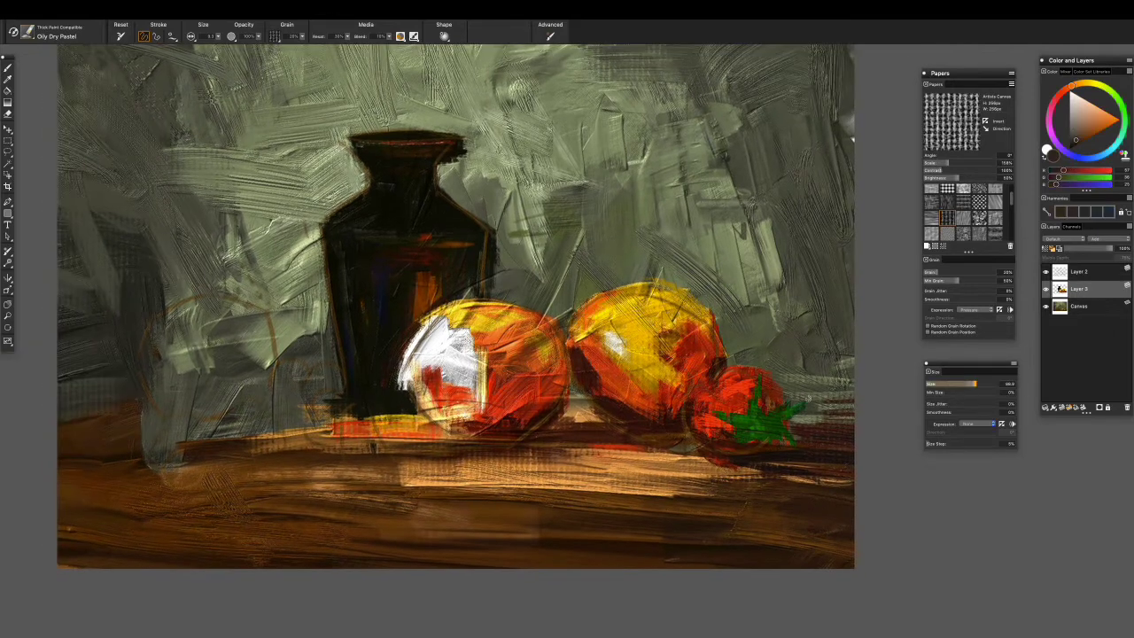
click(26, 32)
click(63, 260)
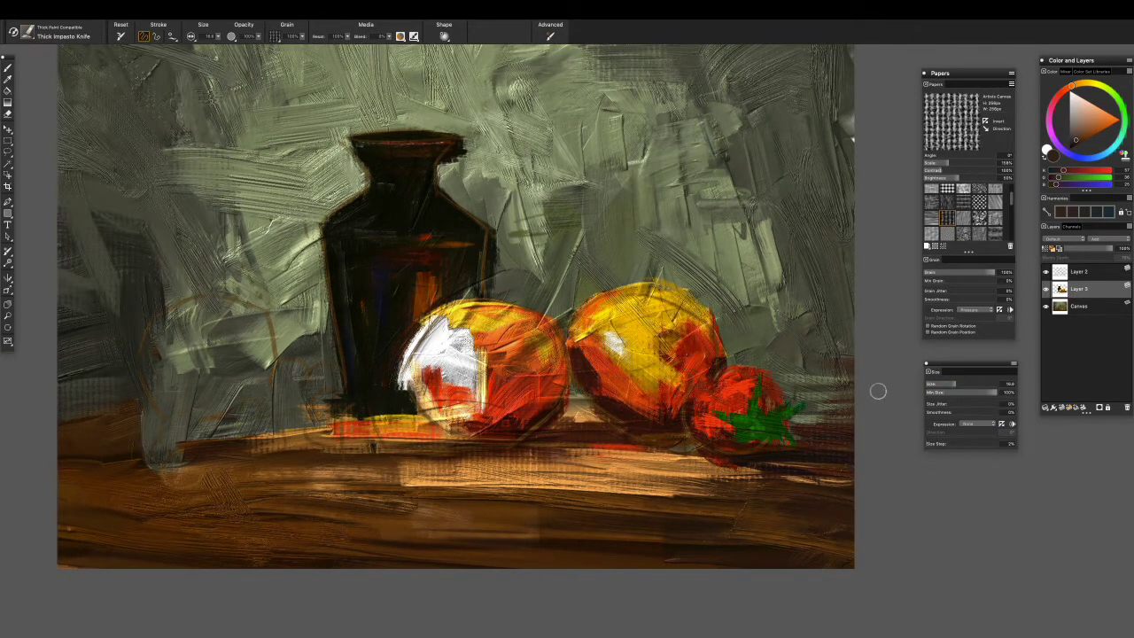
alt+click(846, 425)
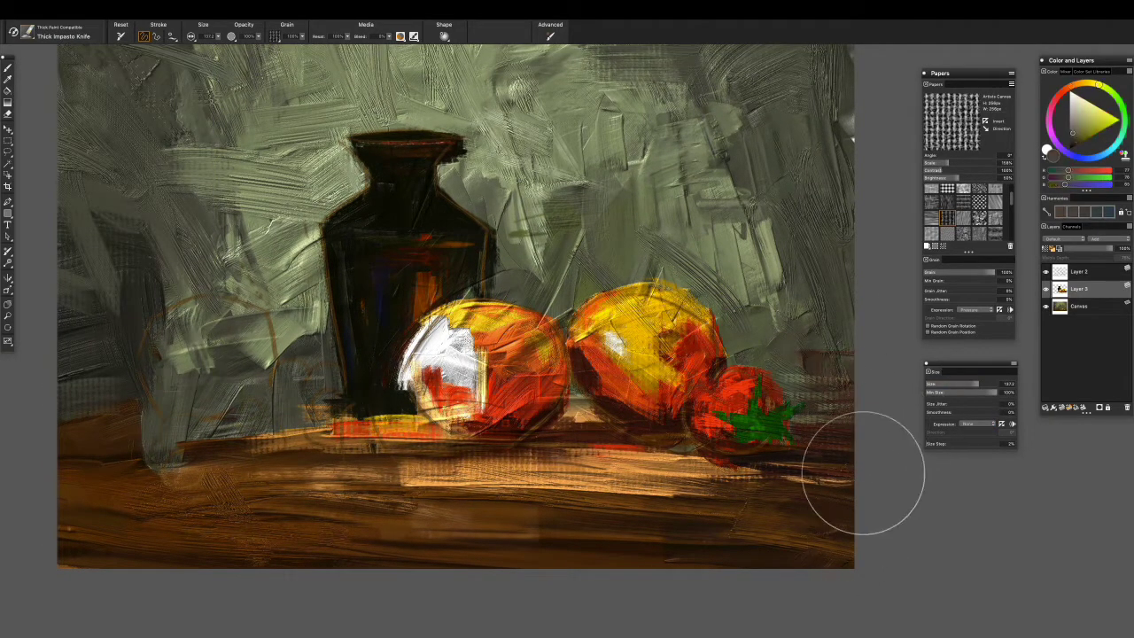
drag(975, 382, 969, 383)
alt+click(809, 474)
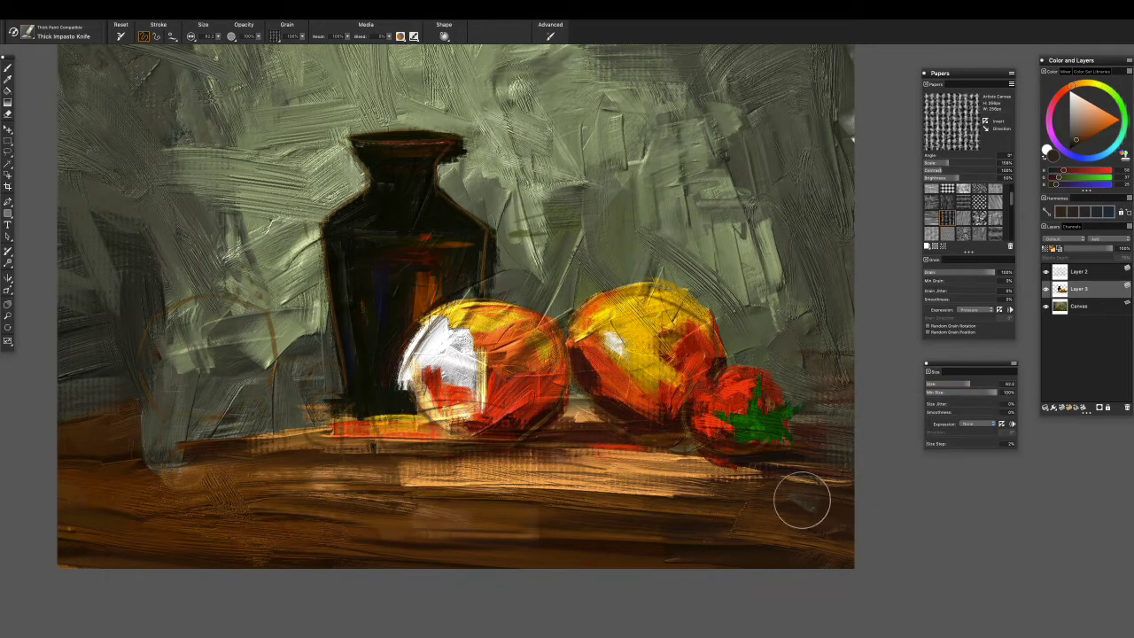
mouse_move(722, 573)
mouse_down()
mouse_move(869, 600)
mouse_move(519, 482)
mouse_move(722, 603)
mouse_up()
scroll(722, 603, down, 5)
scroll(712, 569, up, 8)
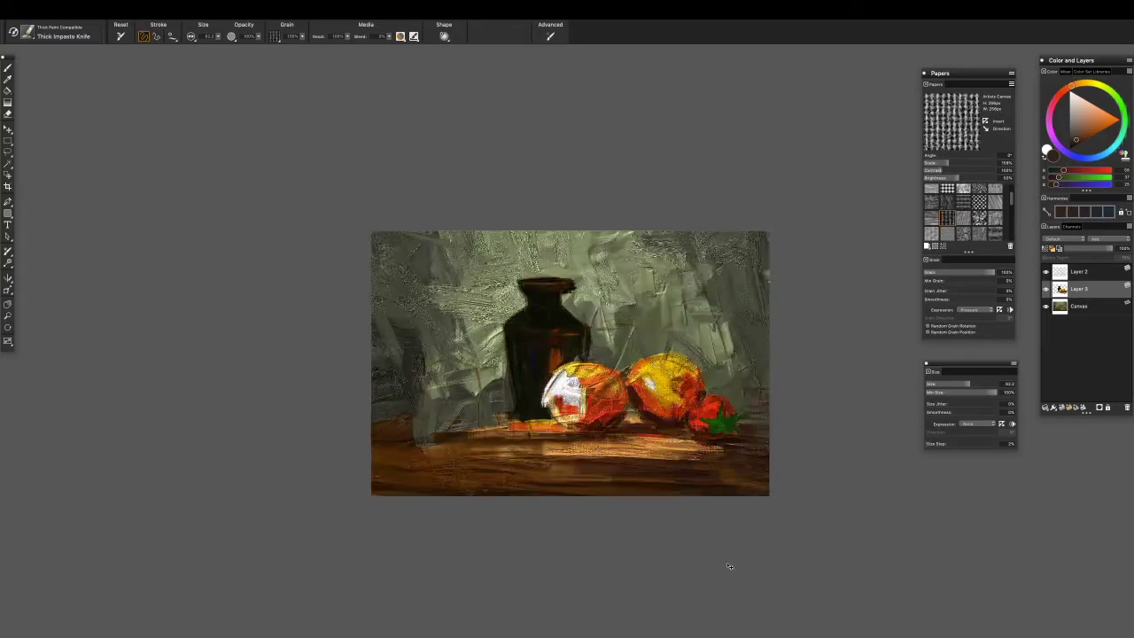
- Block in a round fruit over the sketched circle at the vase's left with dark green and near-black knife strokes
scroll(728, 565, up, 3)
mouse_move(642, 366)
mouse_down()
mouse_move(385, 316)
mouse_move(575, 366)
mouse_move(601, 399)
mouse_move(408, 235)
mouse_move(576, 235)
mouse_move(691, 363)
mouse_up()
scroll(725, 483, down, 8)
drag(671, 481, 709, 490)
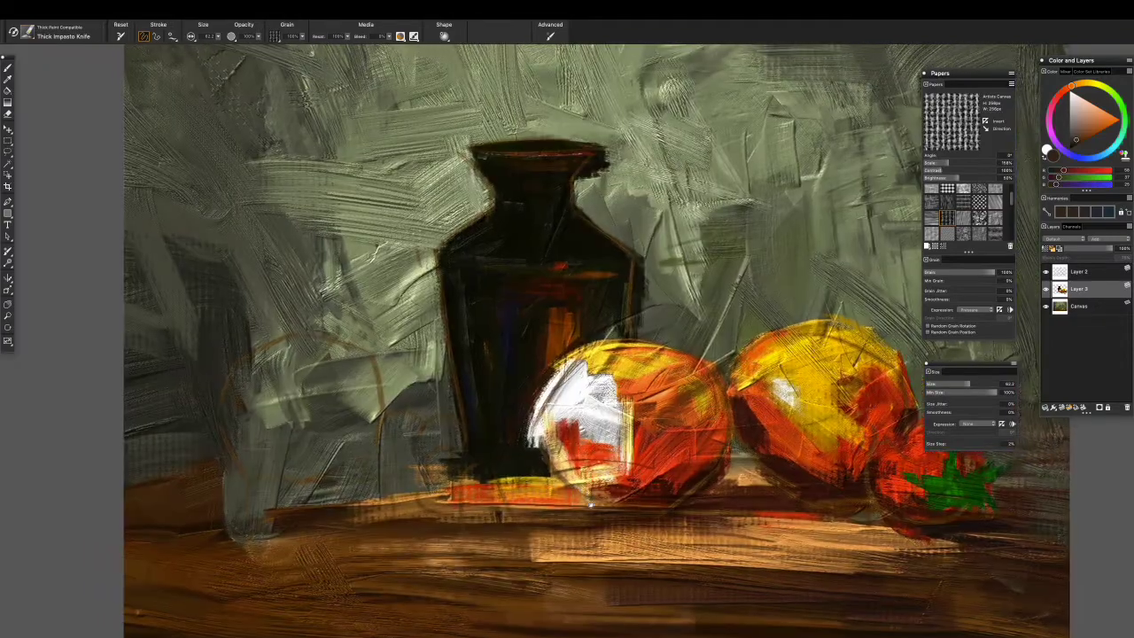
click(1122, 109)
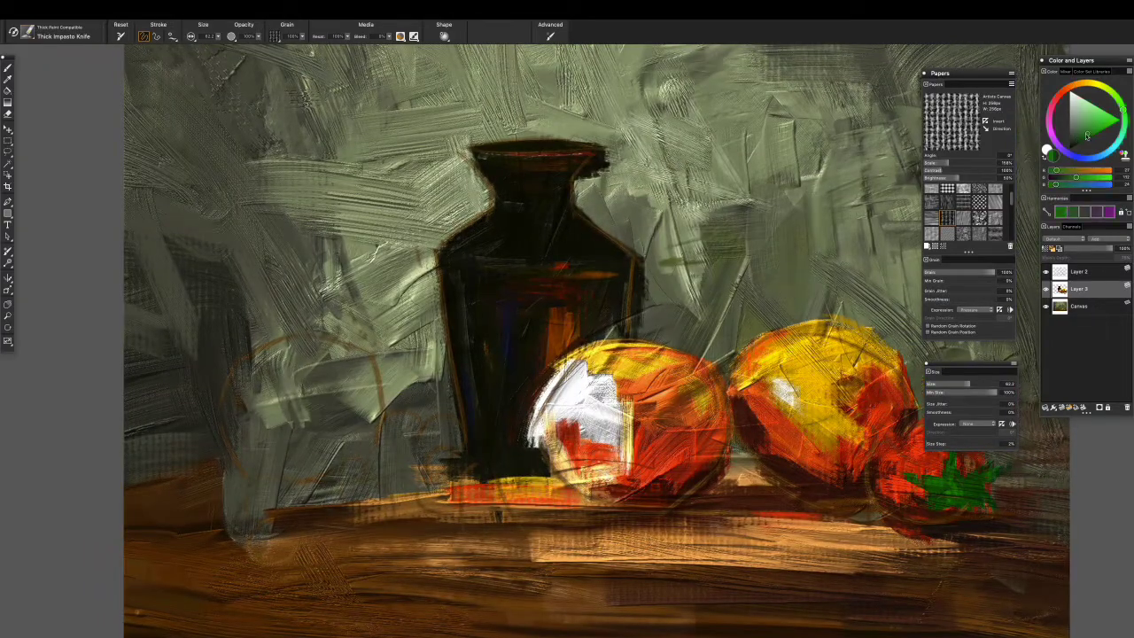
drag(266, 364, 345, 417)
alt+click(471, 400)
mouse_move(293, 355)
mouse_down()
mouse_move(381, 461)
mouse_move(284, 417)
mouse_up()
mouse_move(266, 335)
mouse_down()
mouse_move(252, 478)
mouse_move(345, 492)
mouse_move(266, 341)
mouse_up()
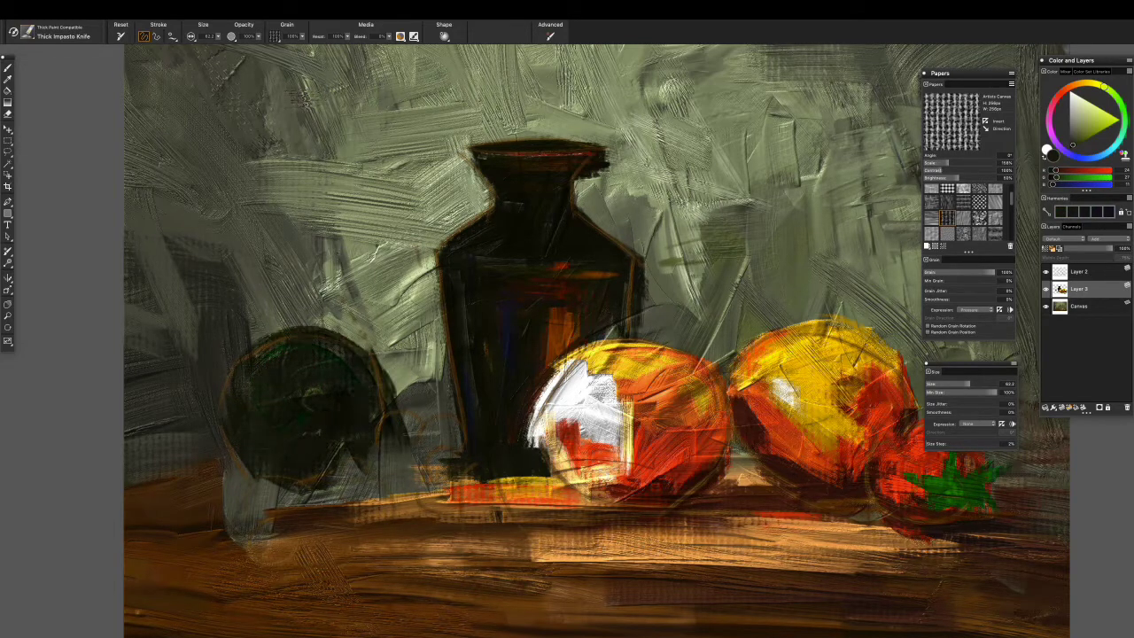
drag(332, 461, 381, 514)
drag(266, 350, 304, 380)
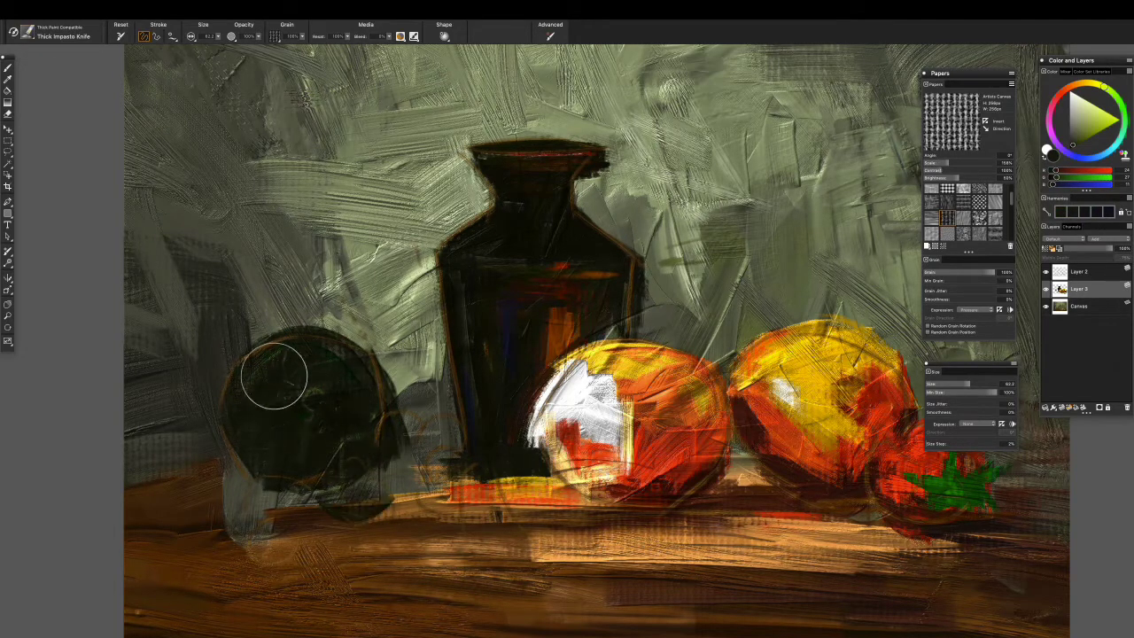
- Brighten the green fruit's top and right side with yellow-green knife strokes, leaving its centre and underside dark
alt+click(797, 248)
mouse_move(283, 418)
mouse_down()
mouse_move(266, 364)
mouse_move(345, 383)
mouse_up()
key(ctrl+z)
mouse_move(253, 375)
mouse_down()
mouse_move(355, 381)
mouse_move(367, 430)
mouse_up()
click(1095, 133)
mouse_move(354, 381)
mouse_down()
mouse_move(363, 455)
mouse_move(222, 541)
mouse_move(231, 485)
mouse_move(304, 443)
mouse_move(263, 535)
mouse_up()
click(1080, 142)
click(1096, 127)
mouse_move(212, 458)
mouse_down()
mouse_move(203, 390)
mouse_move(228, 469)
mouse_move(221, 417)
mouse_move(232, 463)
mouse_move(222, 417)
mouse_move(216, 452)
mouse_move(266, 434)
mouse_move(245, 505)
mouse_up()
click(1089, 131)
click(1081, 135)
- Reduce the brush size and paint a dark dimple in the middle of the green fruit with sampled dark tones
drag(968, 383, 957, 383)
alt+click(296, 465)
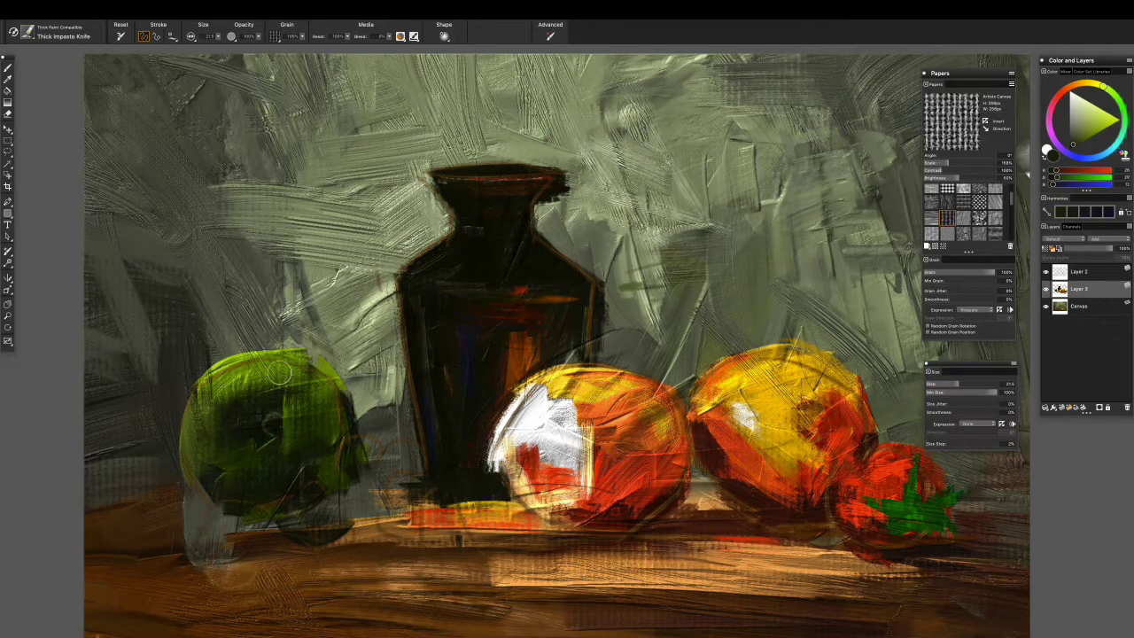
alt+click(255, 434)
alt+click(252, 447)
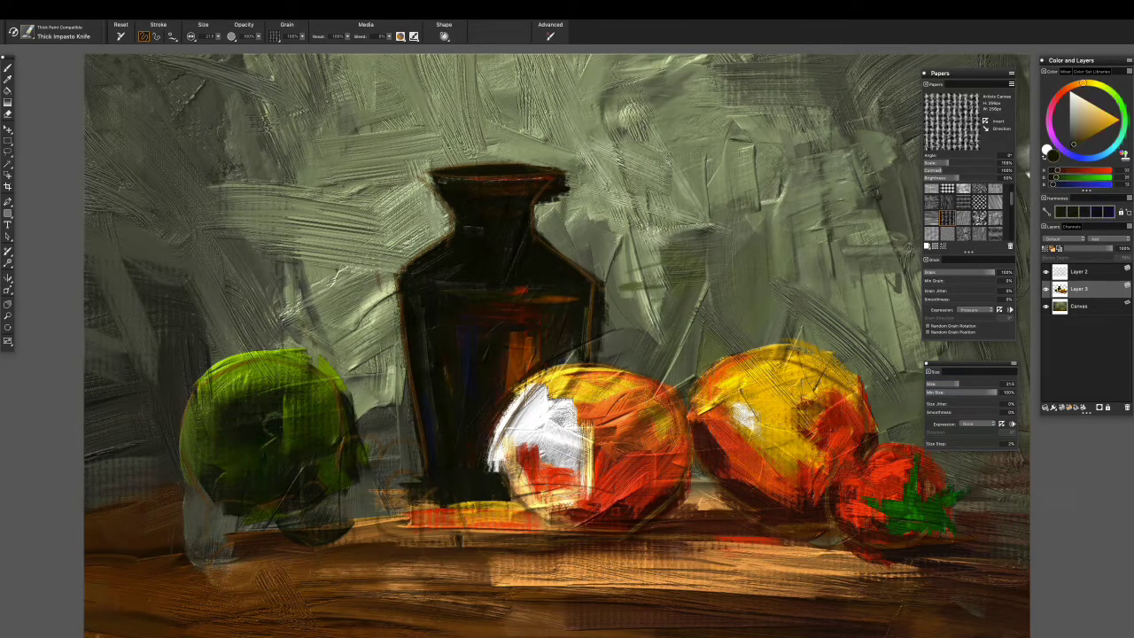
- Switch to the Oily Dry Pastel brush and deepen the shading at the green fruit's centre and underside with sampled dark green
click(24, 37)
click(71, 280)
drag(266, 521, 286, 521)
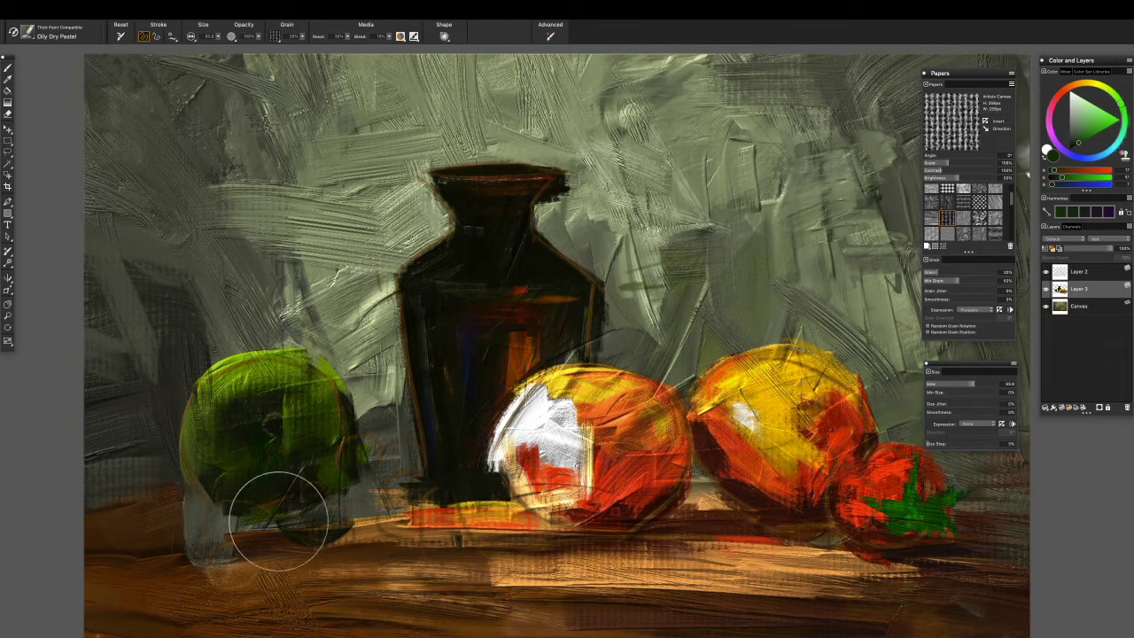
key(bracketright)
alt+click(274, 427)
drag(274, 427, 291, 524)
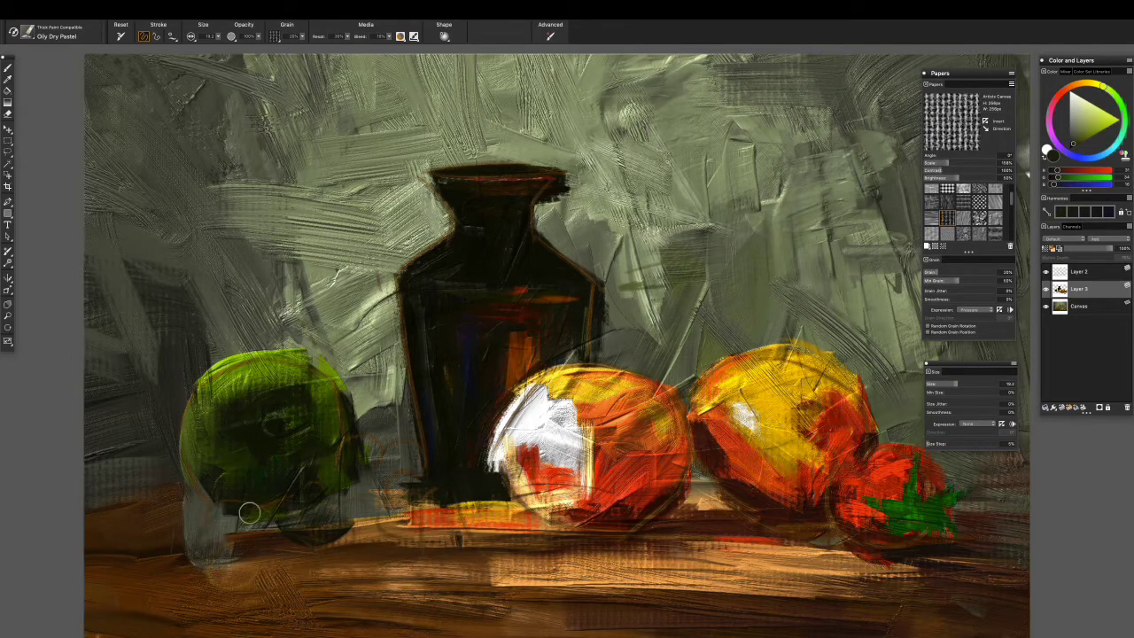
- Paint a small near-white highlight on the upper left of the green fruit, undoing the excess strokes
click(1077, 96)
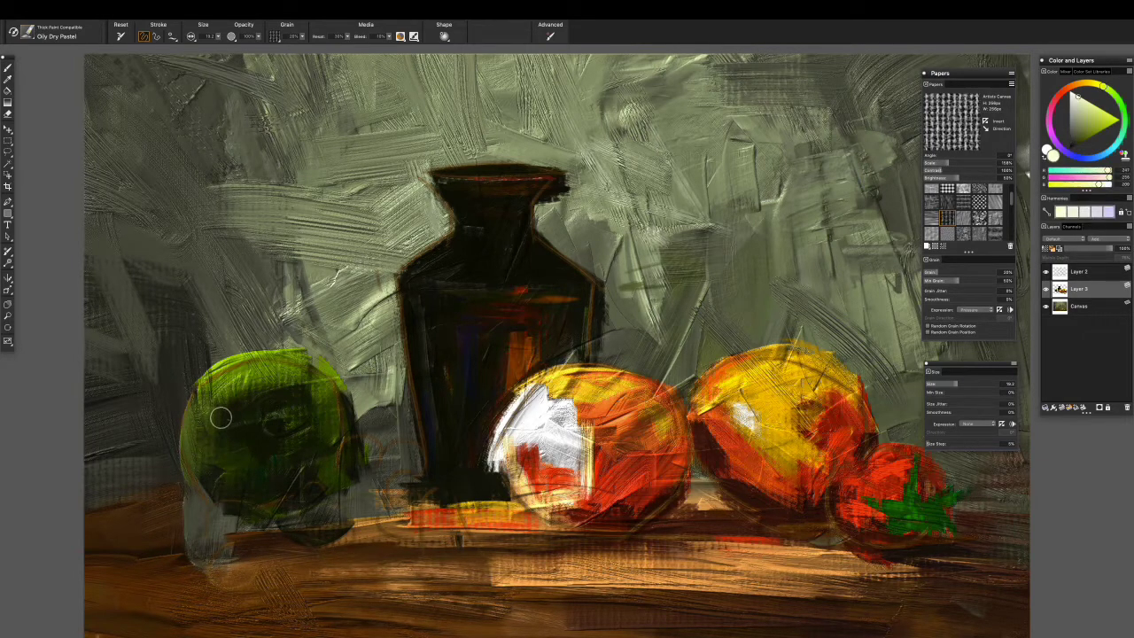
drag(232, 397, 199, 442)
key(ctrl+z)
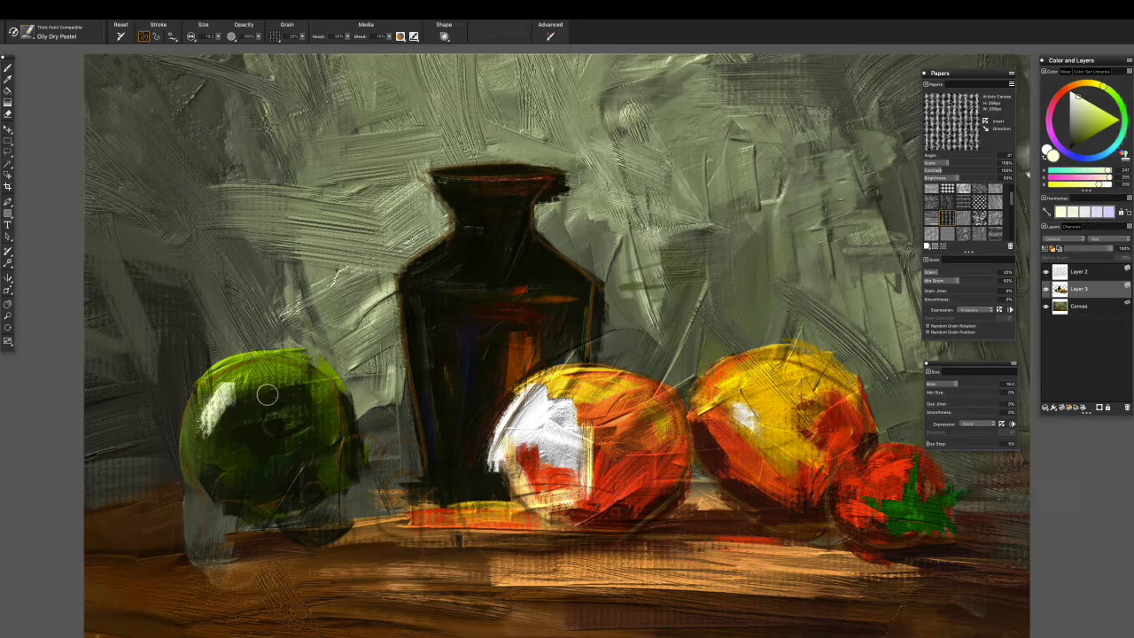
key(ctrl+z)
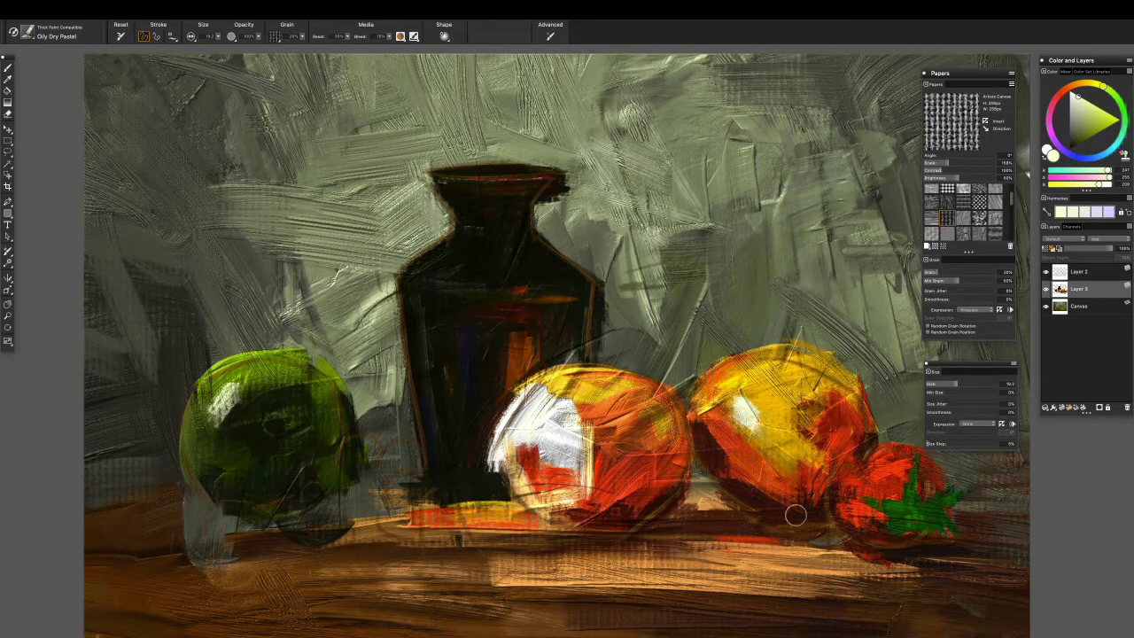
- Reduce the brush size and retouch the tomato's stem with a pale accent and sampled green
drag(858, 495, 905, 496)
key(ctrl+z)
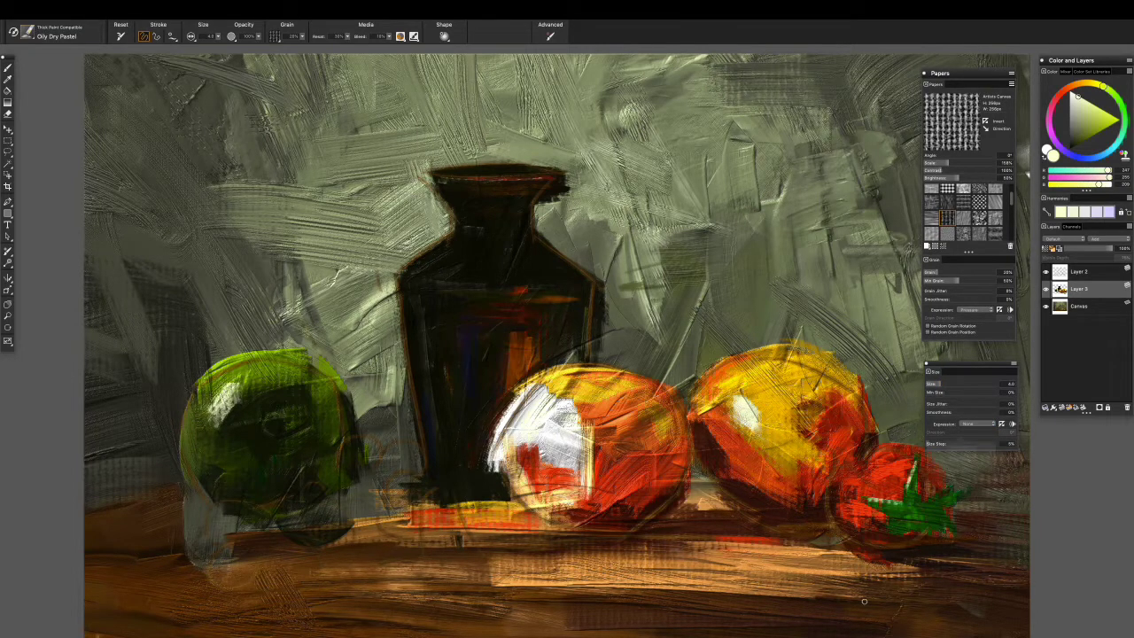
alt+click(927, 500)
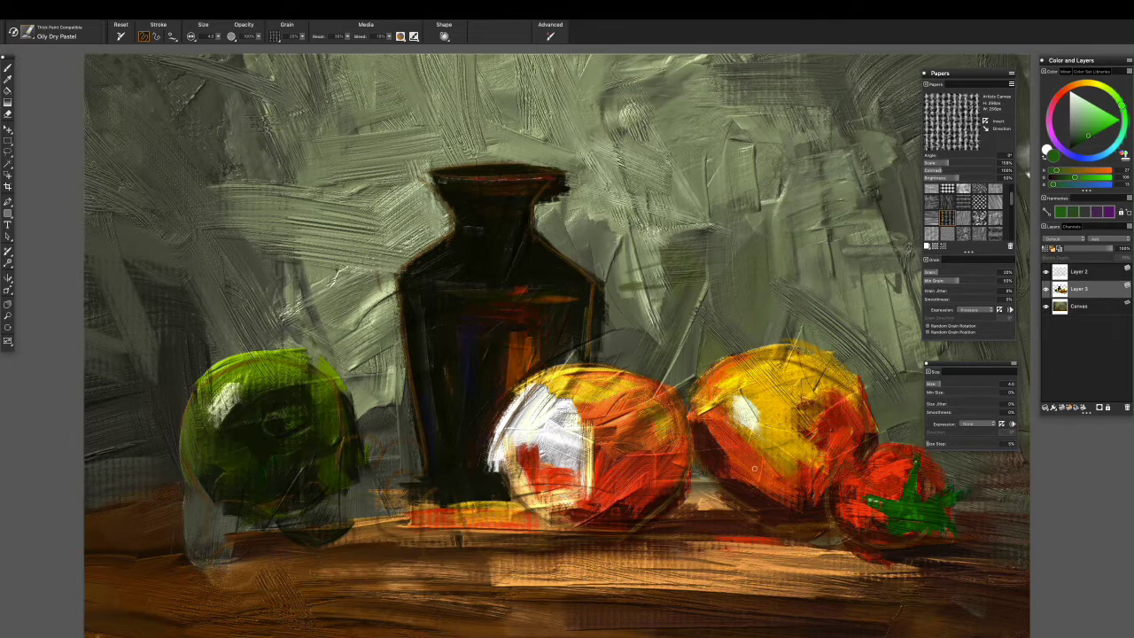
- Enlarge the brush and glaze textured yellow-green light across the top of the green fruit
alt+click(266, 399)
drag(940, 384, 964, 384)
drag(239, 372, 306, 354)
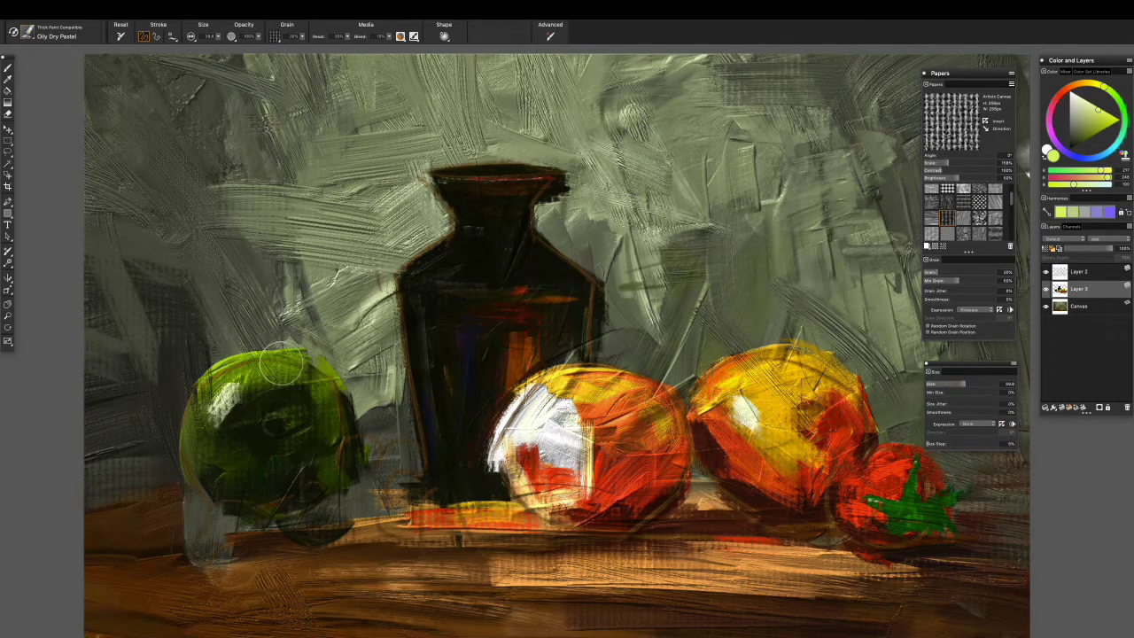
- Refine the green fruit's sides and lower edge with a smaller brush and sampled dark and olive greens
alt+click(329, 476)
key([)
key([)
alt+click(218, 489)
mouse_move(302, 434)
mouse_down()
mouse_move(230, 475)
mouse_move(264, 537)
mouse_move(223, 514)
mouse_move(274, 535)
mouse_move(192, 434)
mouse_up()
alt+click(223, 470)
mouse_move(261, 539)
mouse_down()
mouse_move(266, 481)
mouse_move(339, 447)
mouse_move(338, 426)
mouse_up()
alt+click(342, 399)
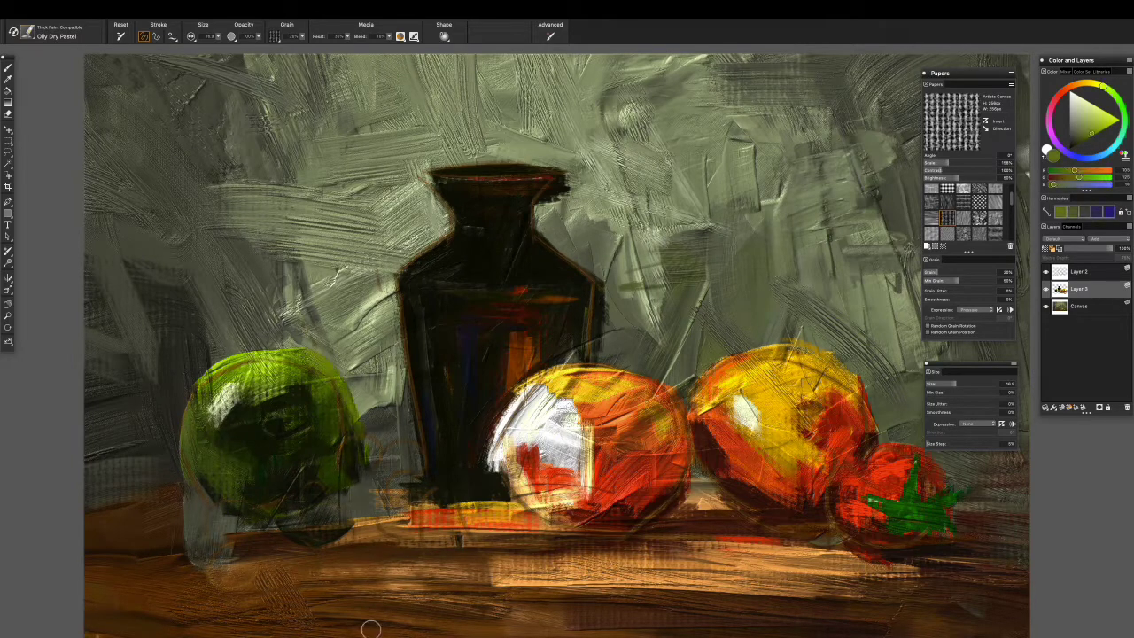
- Try the Sargent Cloner, Soft Thin Bristle and Dry Oily Bristle brushes for shading the green fruit's right edge
click(26, 32)
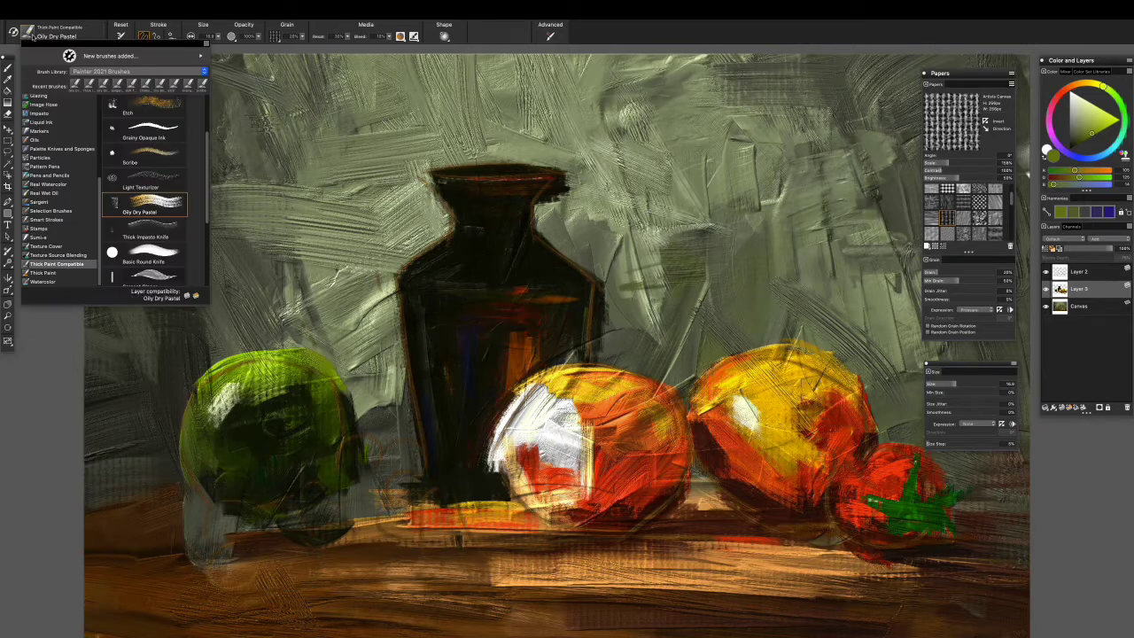
scroll(159, 256, down, 1)
click(150, 266)
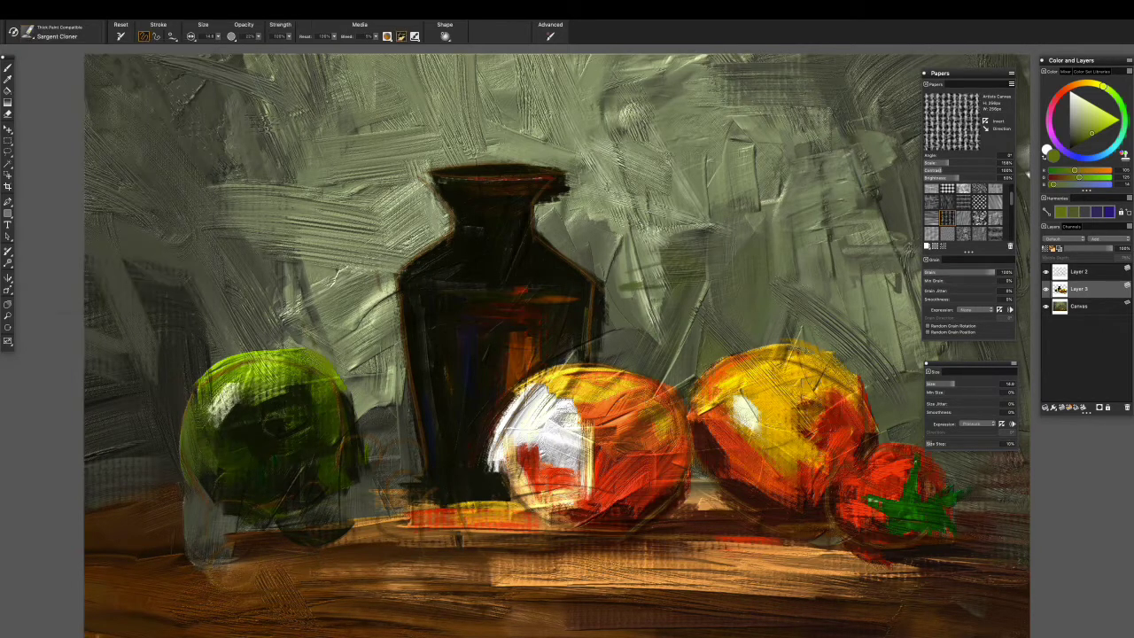
click(26, 32)
scroll(146, 213, down, 2)
click(146, 204)
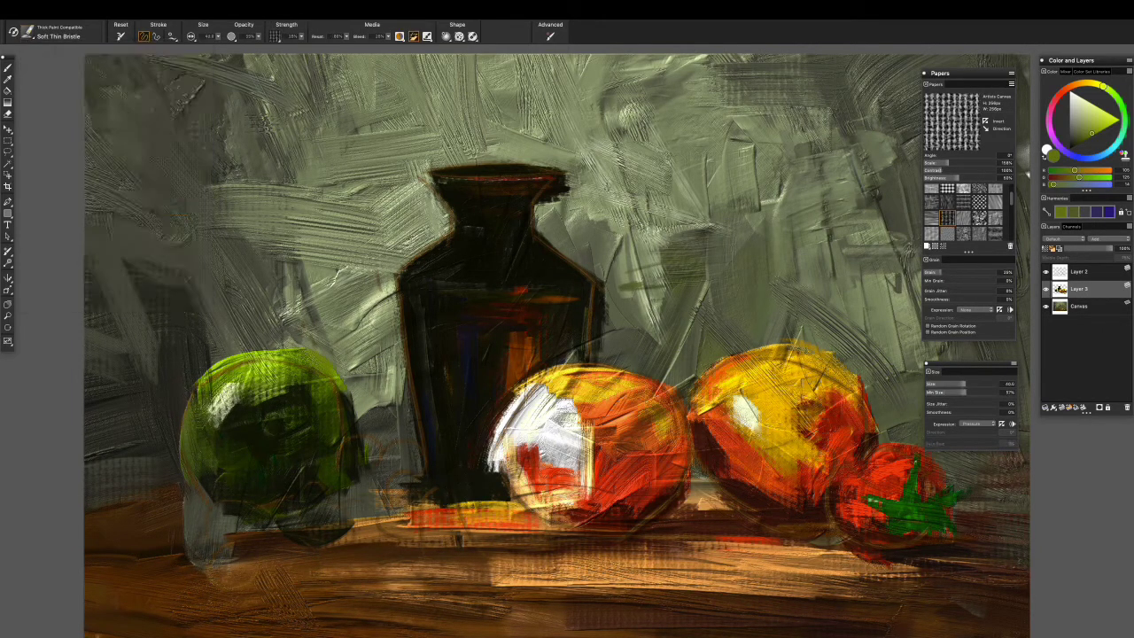
click(26, 32)
scroll(204, 98, down, 1)
click(142, 159)
alt+click(270, 436)
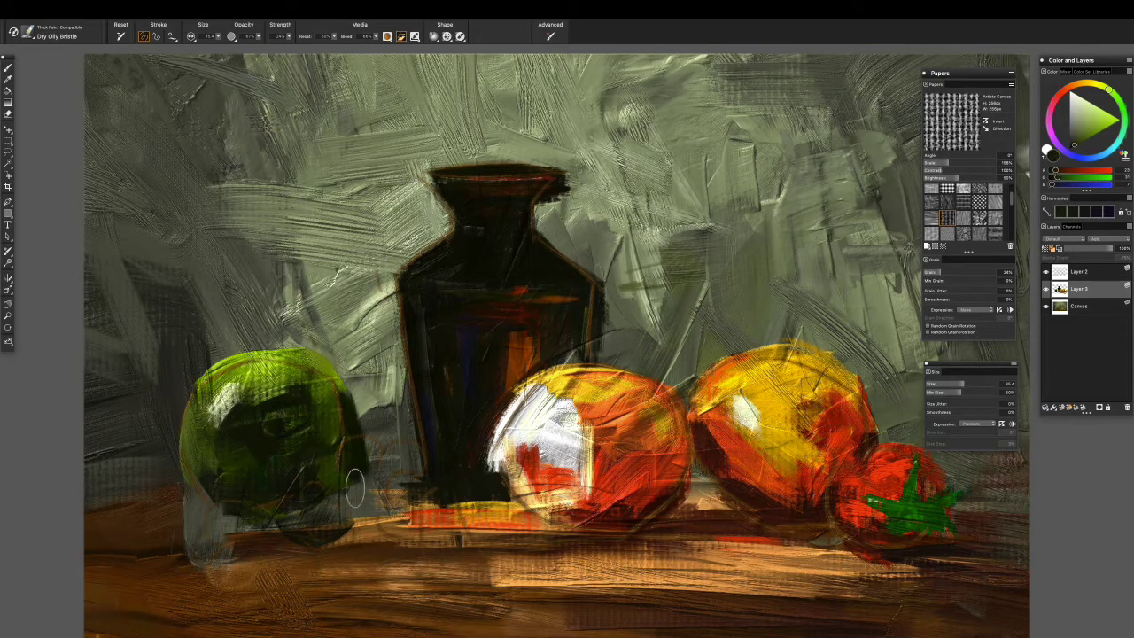
- Switch to the Thick Impasto Knife and paint a curved olive-green stem on the table below the green fruit
alt+click(347, 421)
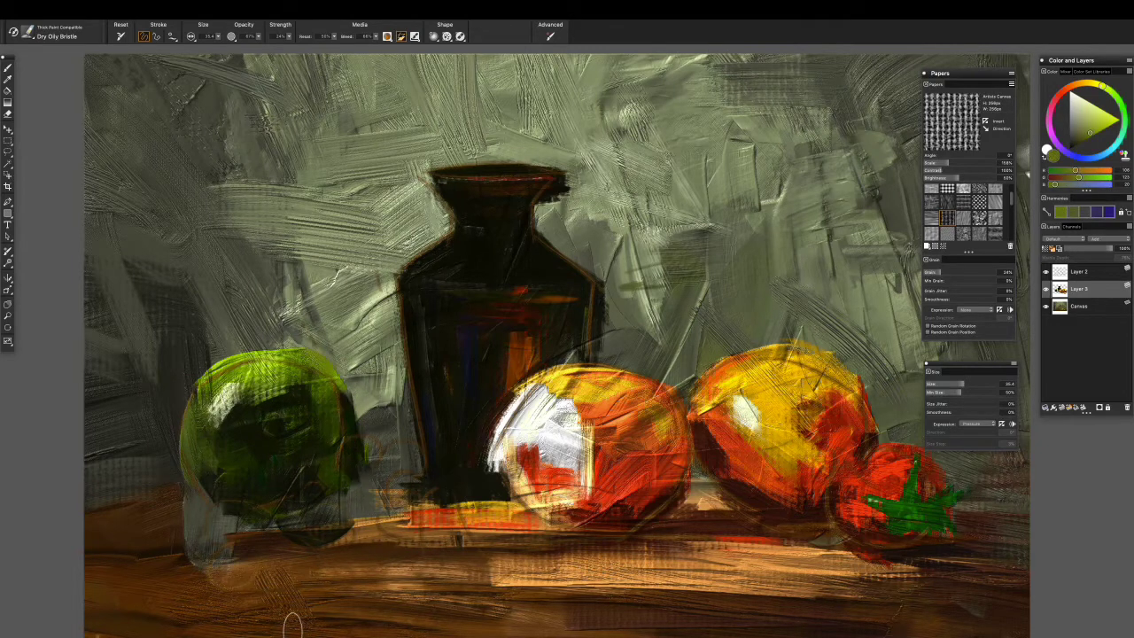
click(29, 35)
scroll(120, 192, down, 3)
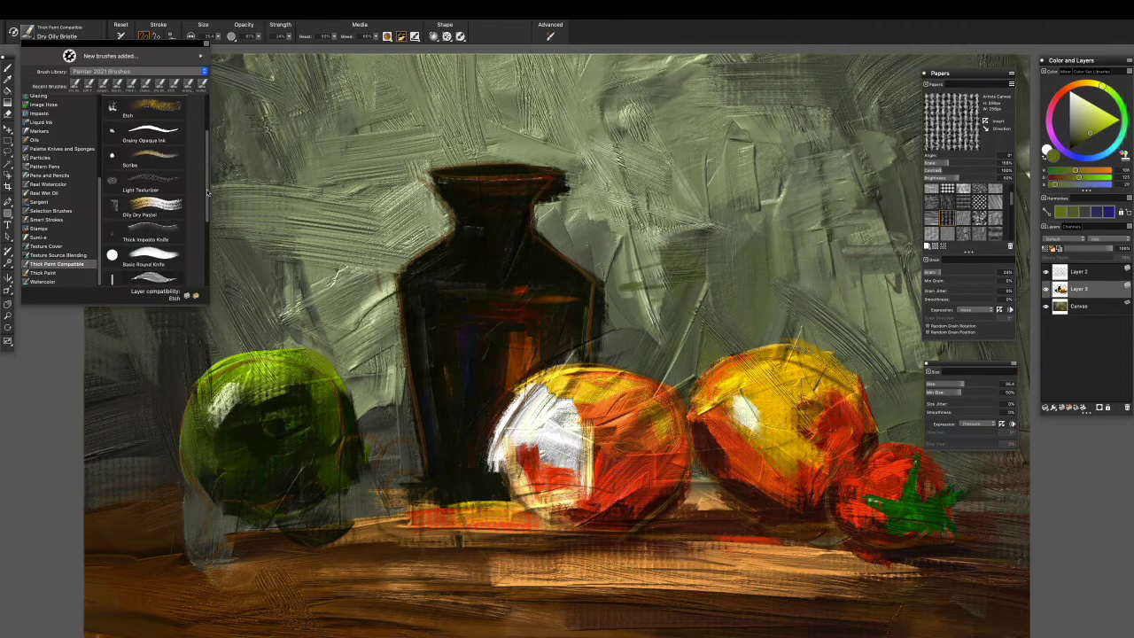
click(146, 176)
drag(363, 549, 281, 581)
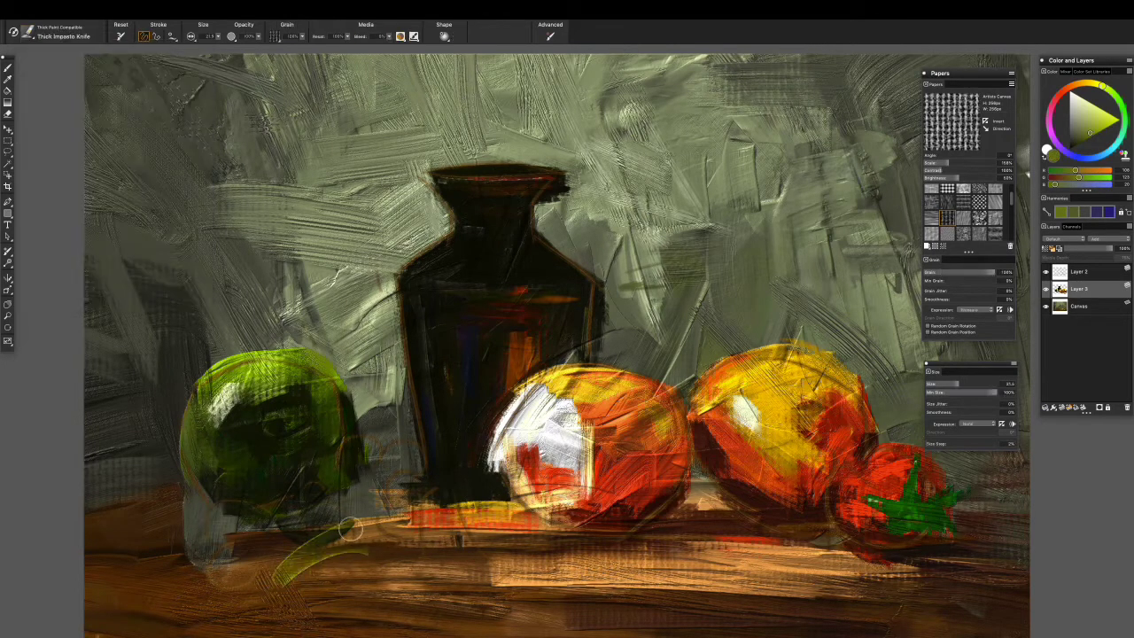
- Block in a bunch of round grapes in near-black between the green fruit and the vase, extending onto the table
alt+click(376, 550)
mouse_move(377, 550)
mouse_down()
mouse_move(416, 444)
mouse_move(403, 469)
mouse_up()
key([)
key([)
key([)
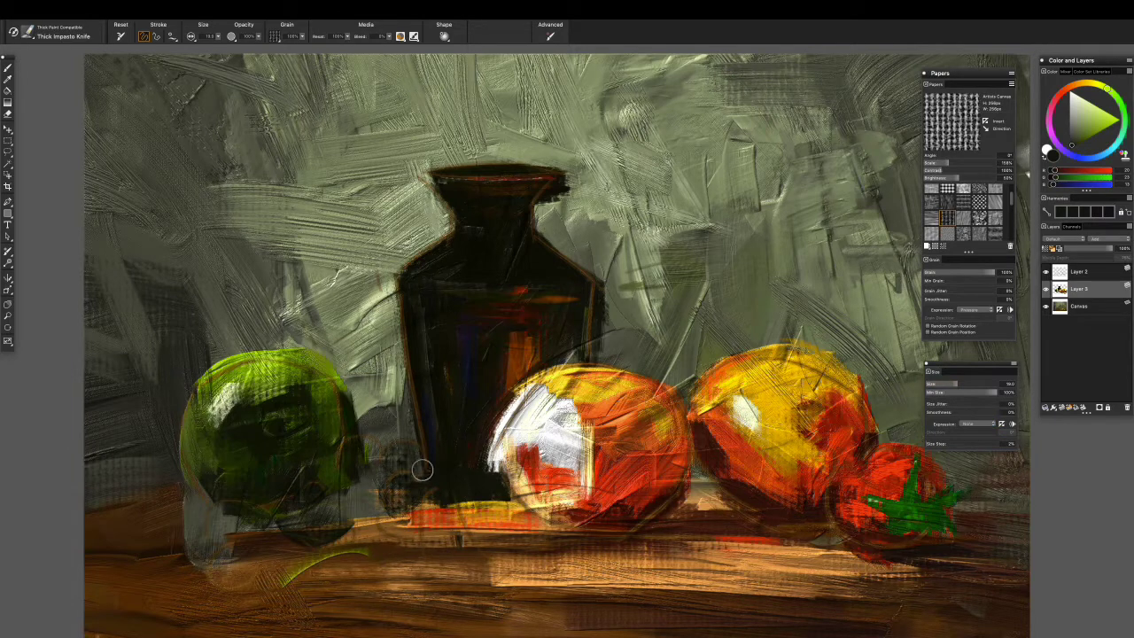
alt+click(464, 432)
drag(980, 382, 969, 383)
mouse_move(377, 435)
mouse_down()
mouse_move(379, 492)
mouse_move(355, 558)
mouse_move(328, 488)
mouse_move(425, 549)
mouse_move(456, 514)
mouse_up()
- Paint dark brown table shadow below the grapes and cover the grey patch at their left
mouse_move(350, 541)
mouse_down()
mouse_move(276, 526)
mouse_move(231, 563)
mouse_move(244, 525)
mouse_move(317, 560)
mouse_move(253, 533)
mouse_move(275, 564)
mouse_move(392, 495)
mouse_move(409, 517)
mouse_move(397, 526)
mouse_move(293, 570)
mouse_move(354, 568)
mouse_move(369, 596)
mouse_move(363, 620)
mouse_move(357, 611)
mouse_move(384, 598)
mouse_move(324, 560)
mouse_move(350, 626)
mouse_move(254, 610)
mouse_move(397, 637)
mouse_move(339, 587)
mouse_move(262, 606)
mouse_move(392, 560)
mouse_move(460, 576)
mouse_up()
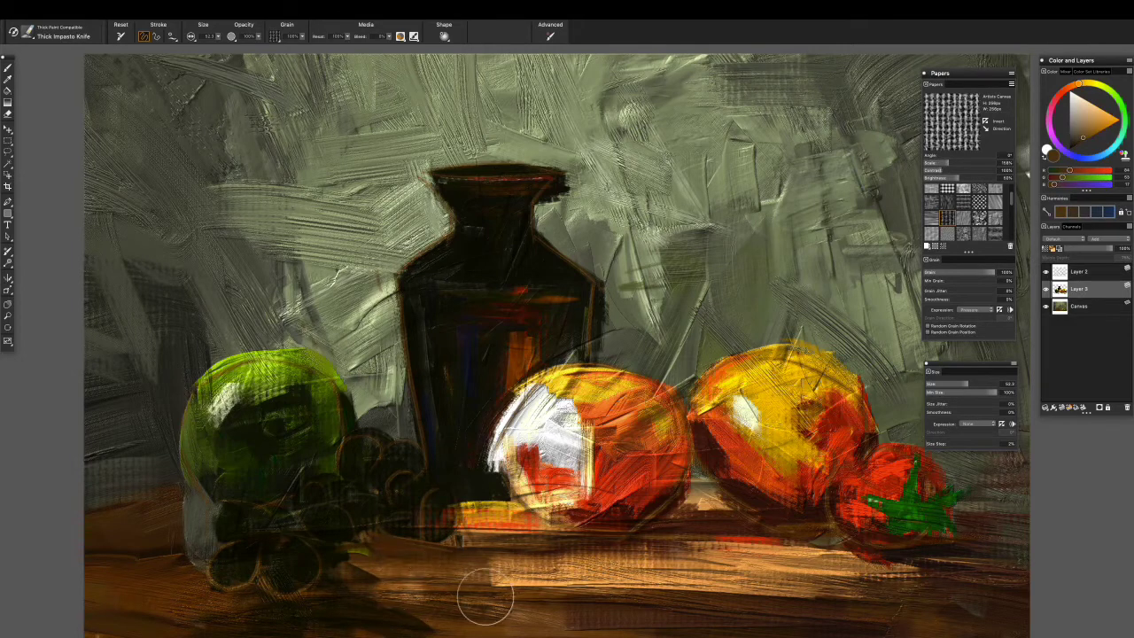
mouse_move(200, 509)
mouse_down()
mouse_move(142, 532)
mouse_move(243, 532)
mouse_move(215, 537)
mouse_up()
alt+click(243, 532)
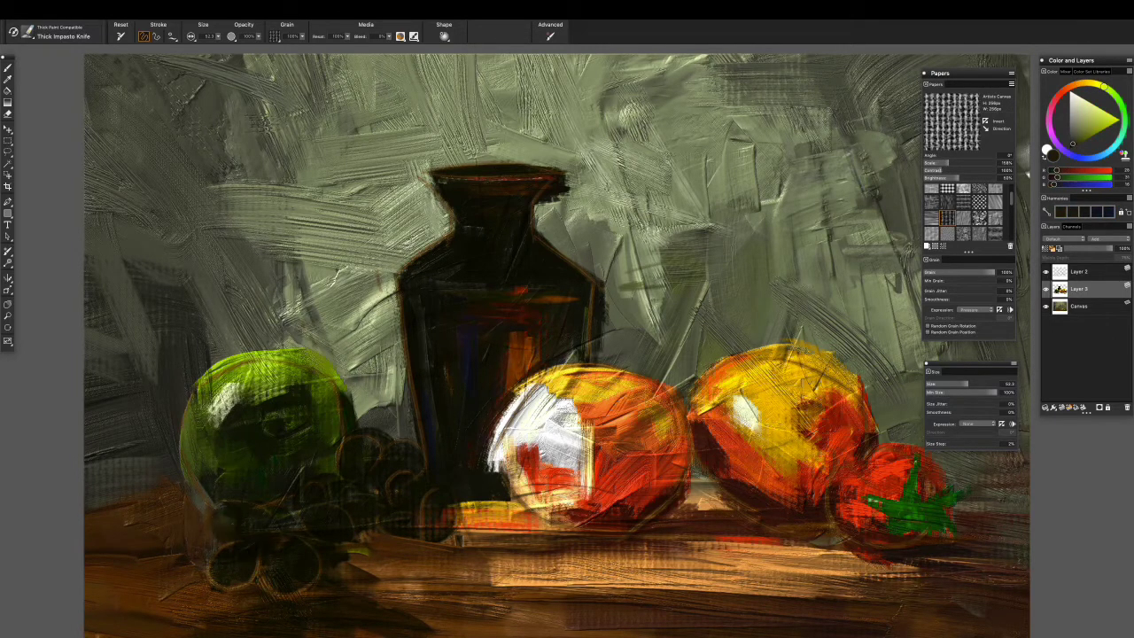
- Paint red tones on the two leftmost grapes with a smaller brush, switching from the knife to Oily Dry Pastel
drag(966, 382, 951, 383)
alt+click(850, 417)
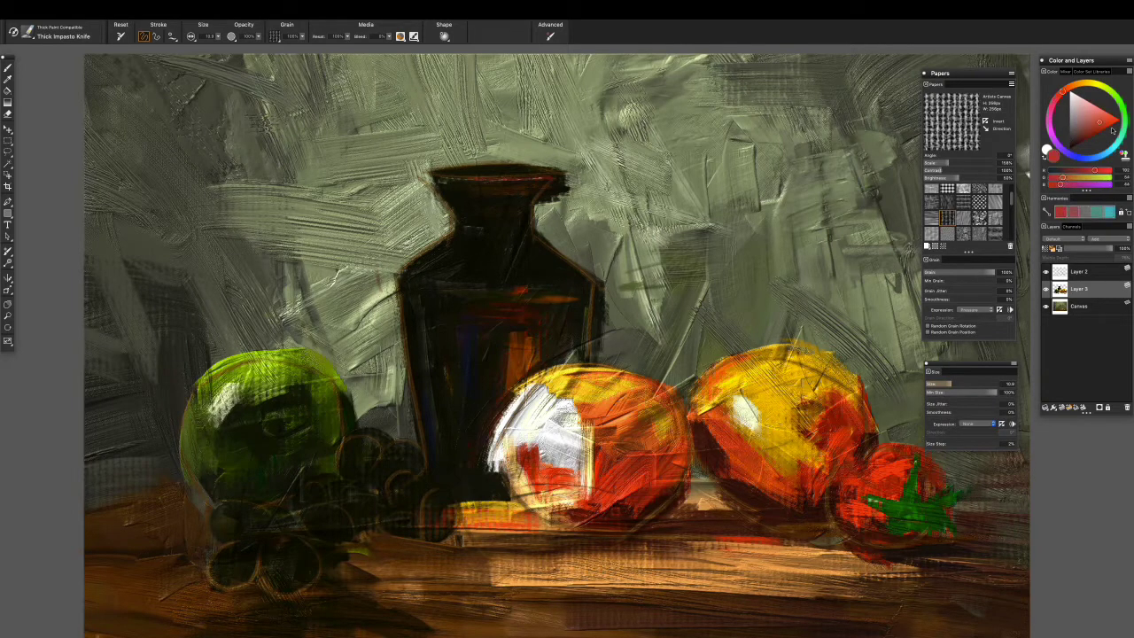
drag(222, 527, 257, 507)
alt+click(543, 476)
click(27, 34)
click(178, 201)
mouse_move(266, 508)
mouse_down()
mouse_move(198, 575)
mouse_move(173, 556)
mouse_move(265, 524)
mouse_move(226, 550)
mouse_move(247, 531)
mouse_move(252, 576)
mouse_move(234, 551)
mouse_move(276, 521)
mouse_move(221, 531)
mouse_move(266, 550)
mouse_move(244, 596)
mouse_up()
alt+click(235, 514)
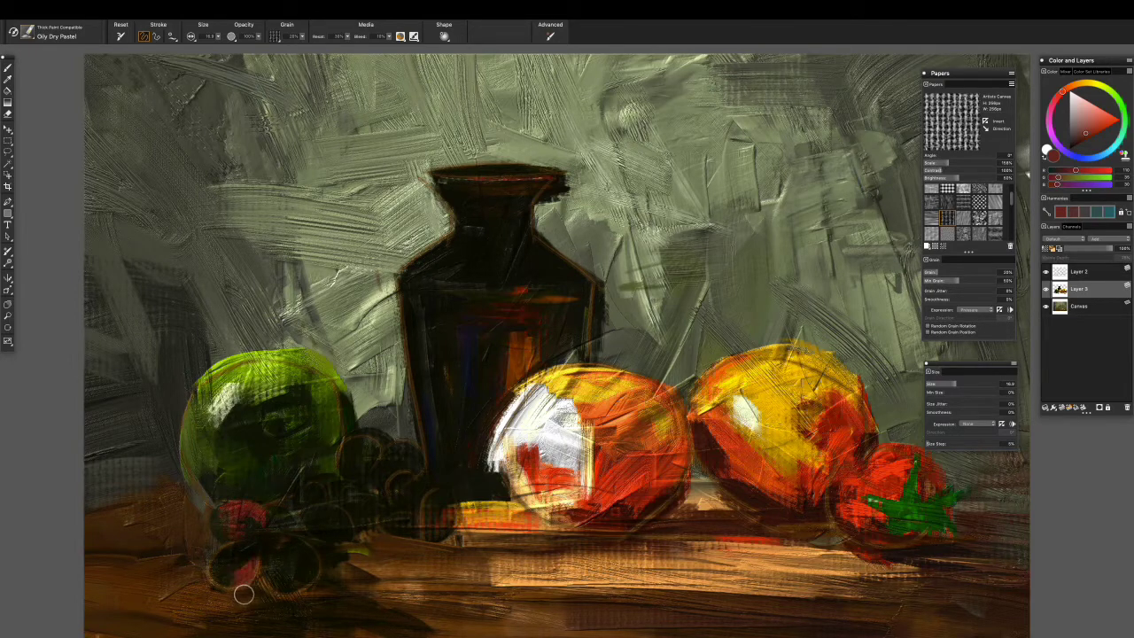
- Add tiny near-white highlights and brighter red touches to the two leftmost grapes
drag(954, 383, 935, 383)
click(1069, 91)
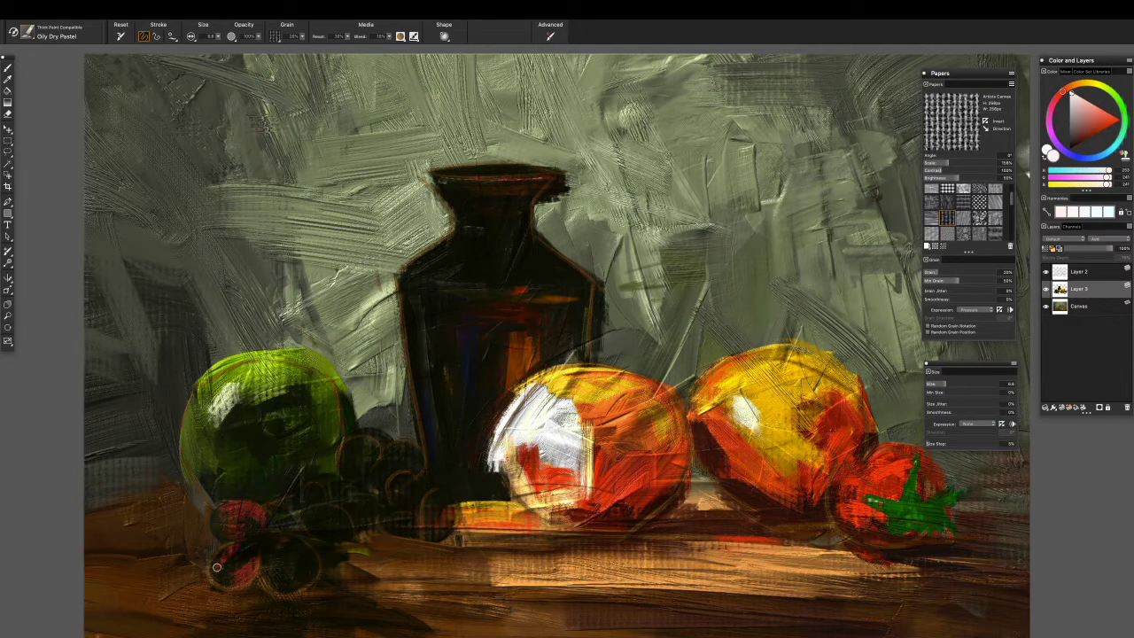
key(ctrl+z)
alt+click(254, 516)
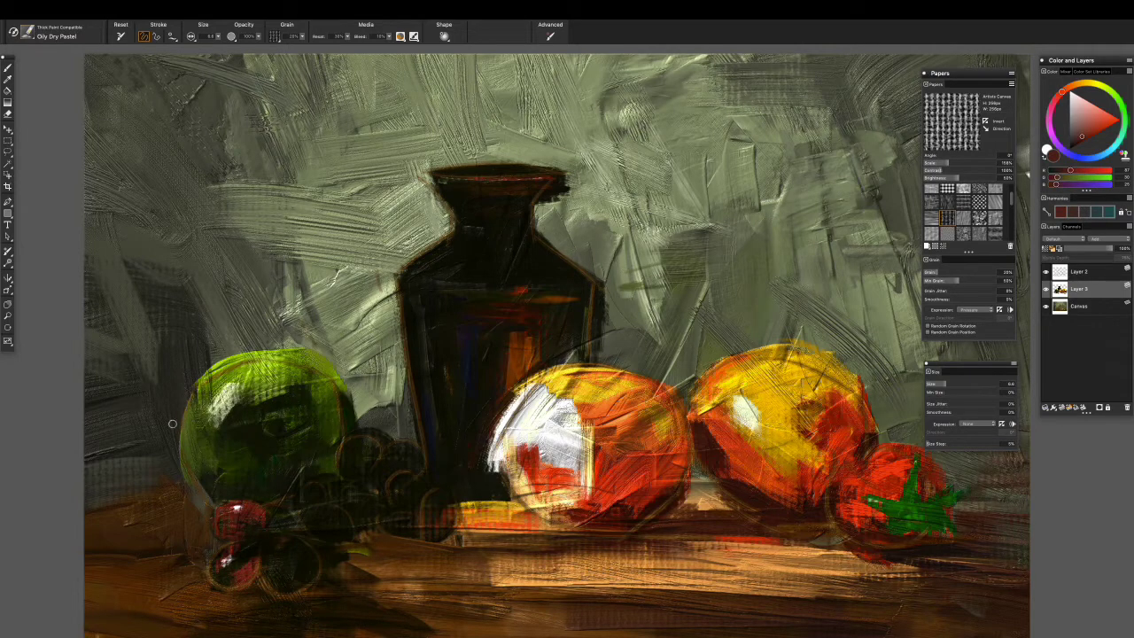
click(1105, 125)
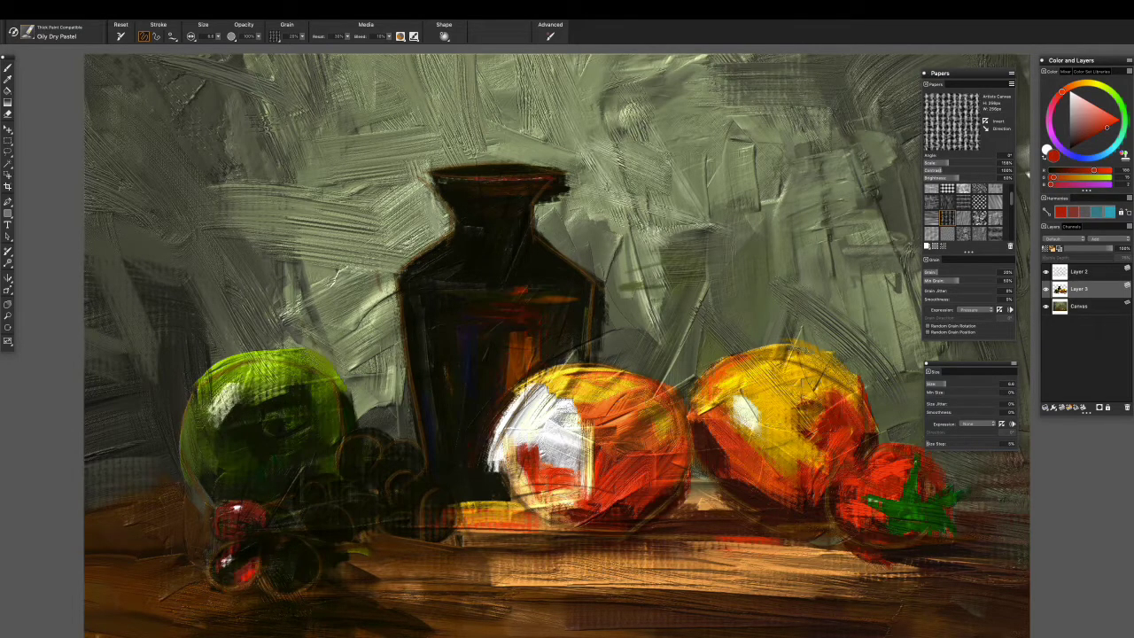
alt+click(239, 576)
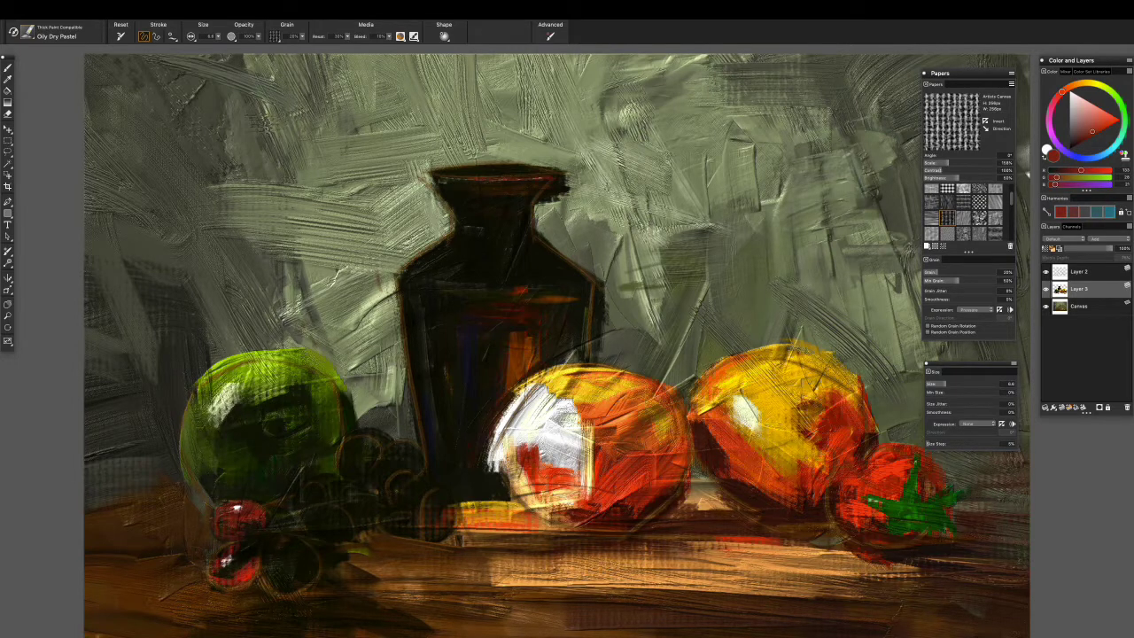
- Paint the third grape, beside the lower left one, in dark red with a light grey highlight
mouse_move(292, 591)
mouse_down()
mouse_move(303, 558)
mouse_move(283, 581)
mouse_up()
key(bracketright)
mouse_move(306, 542)
mouse_down()
mouse_move(291, 587)
mouse_move(271, 592)
mouse_up()
alt+click(797, 486)
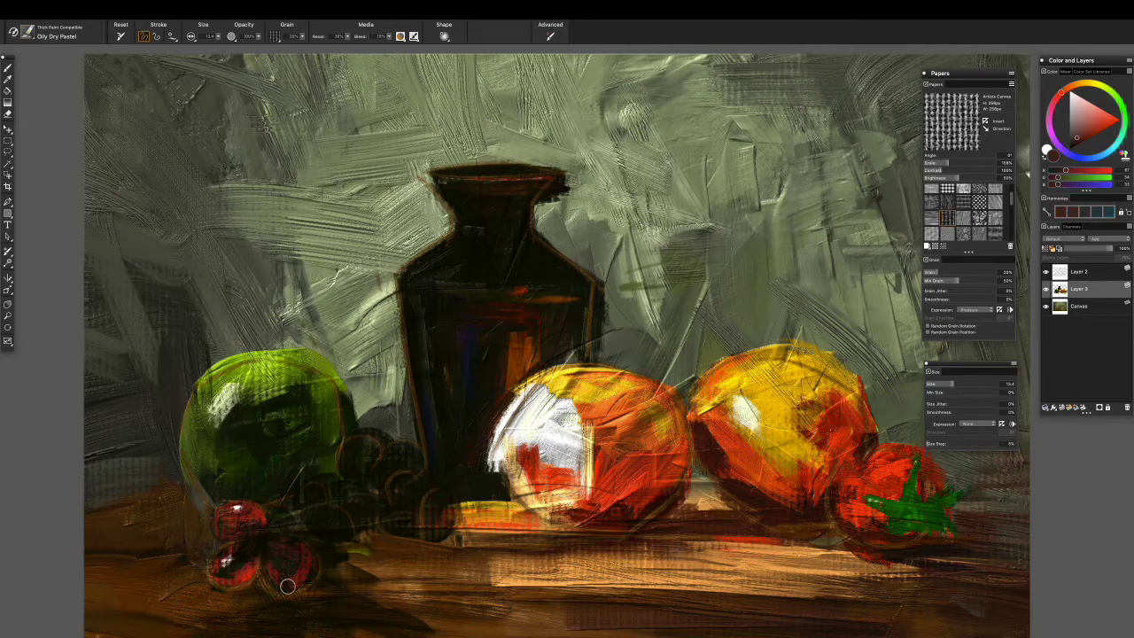
click(1070, 105)
drag(953, 384, 940, 383)
drag(281, 563, 278, 551)
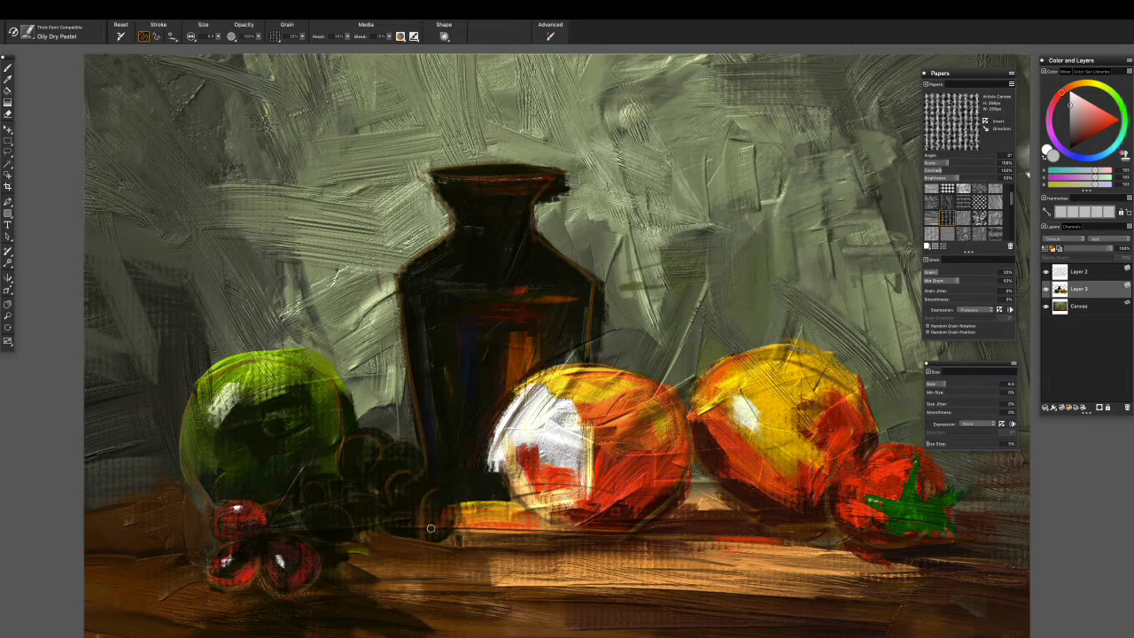
alt+click(292, 600)
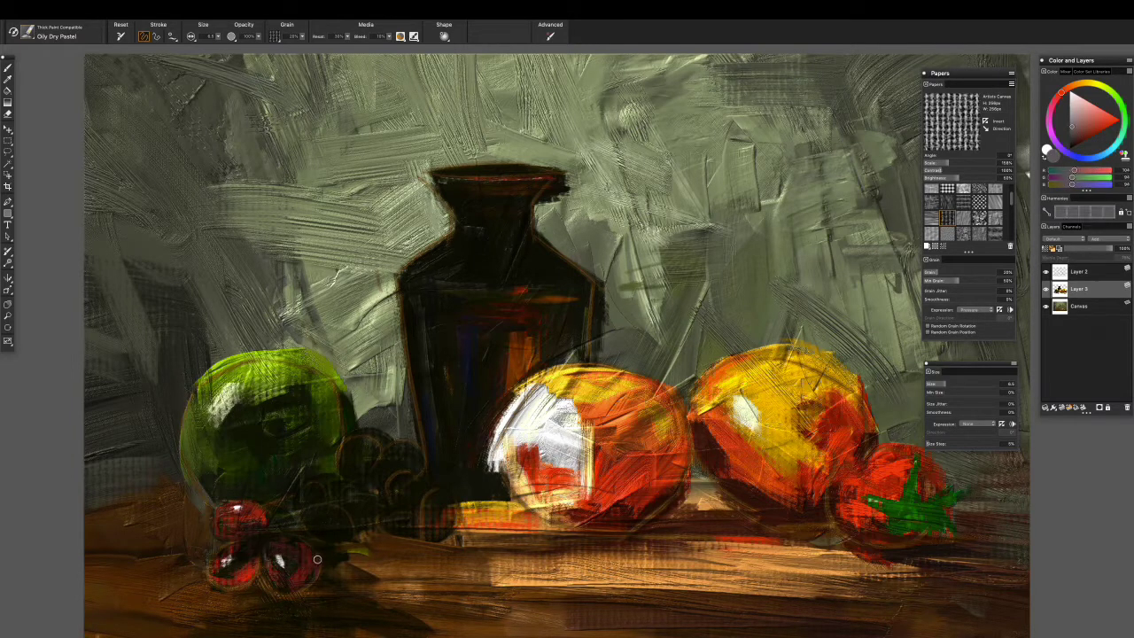
- Paint the fourth grape, to the right of the cluster, in dark and bright red with a small light highlight
alt+click(312, 559)
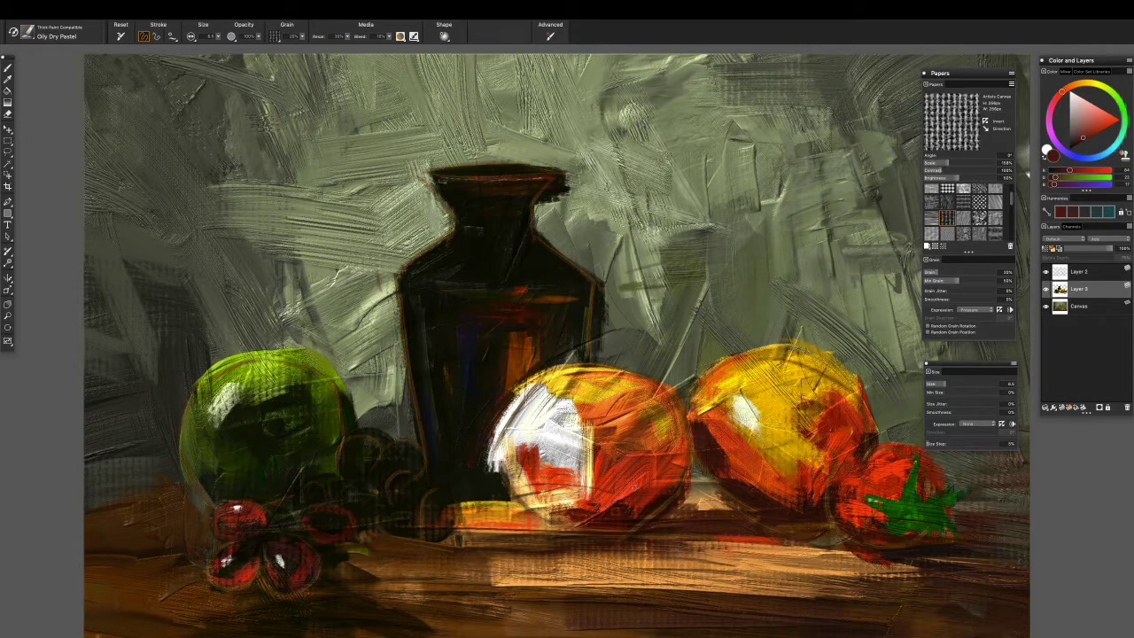
alt+click(294, 592)
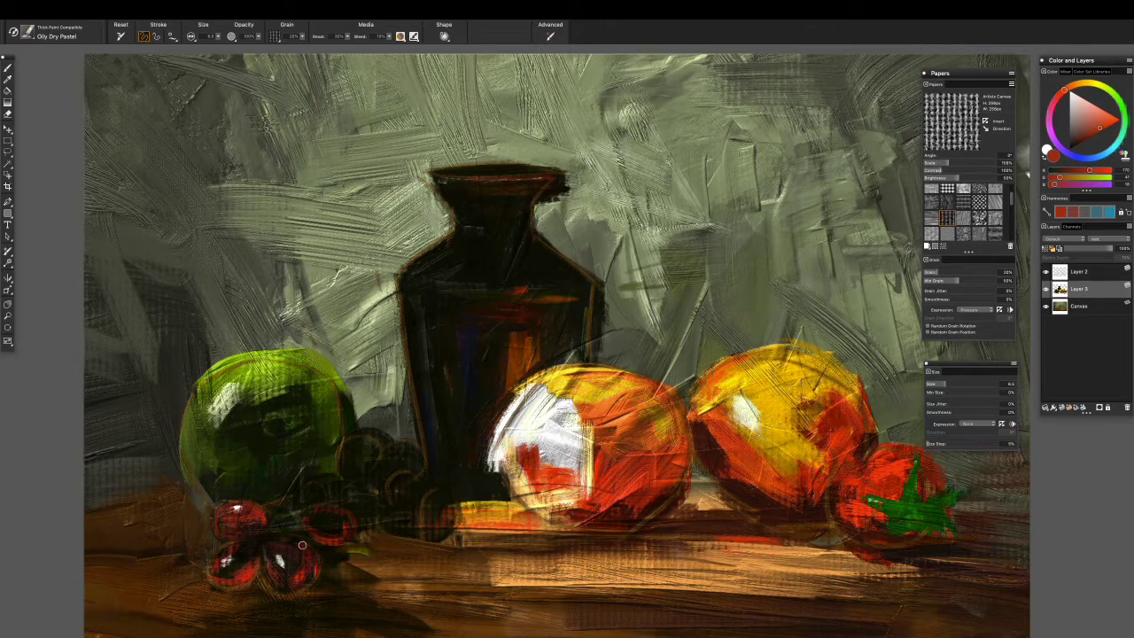
alt+click(299, 559)
alt+click(343, 523)
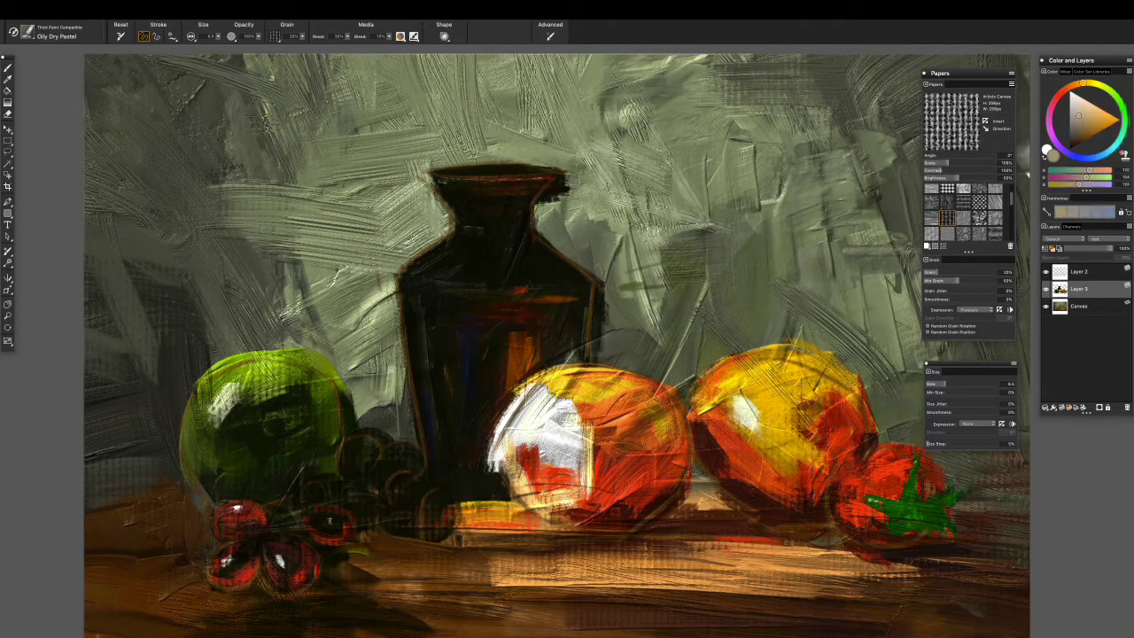
alt+click(329, 532)
alt+click(330, 527)
alt+click(340, 509)
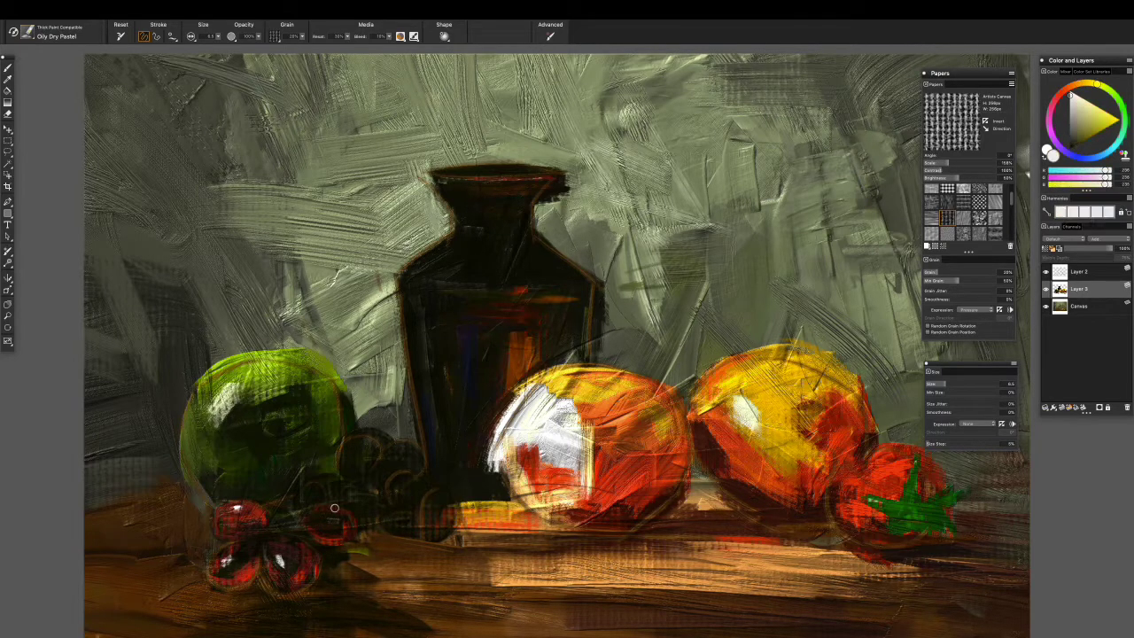
alt+click(290, 538)
alt+click(329, 526)
alt+click(325, 522)
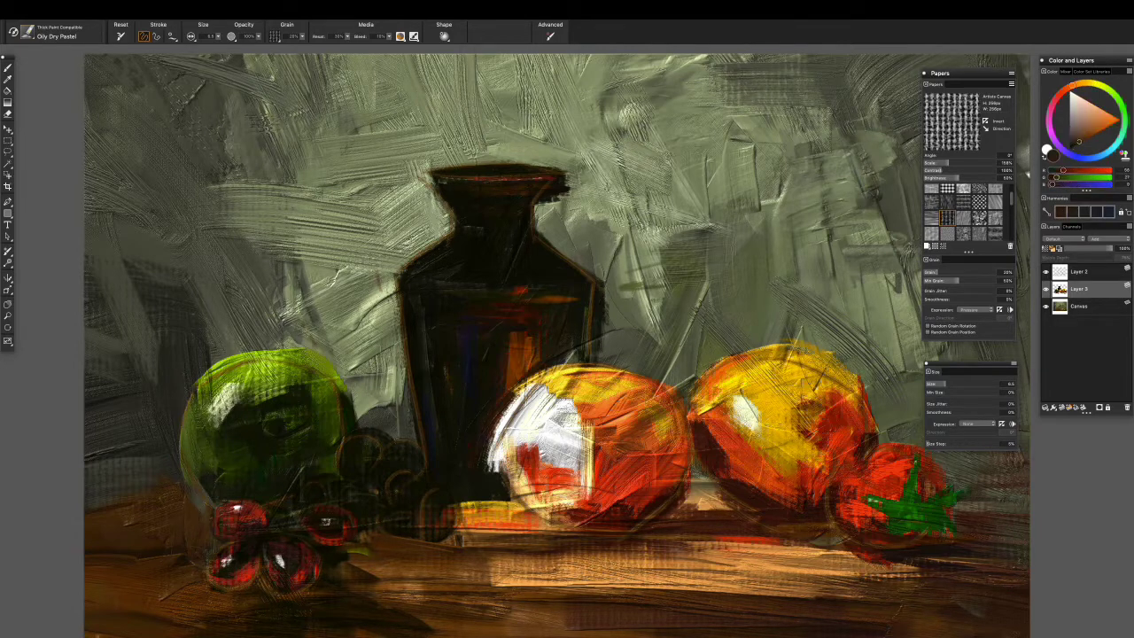
- Paint a small dark red grape with a grey highlight above the fourth one and redden the grapes beside the vase
alt+click(326, 523)
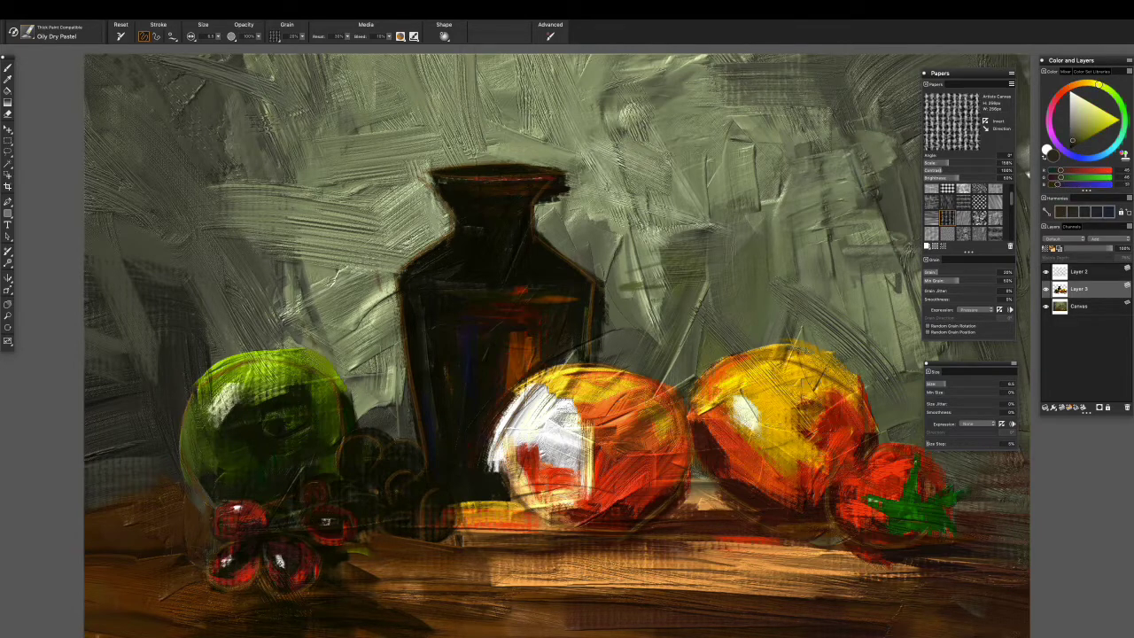
alt+click(326, 522)
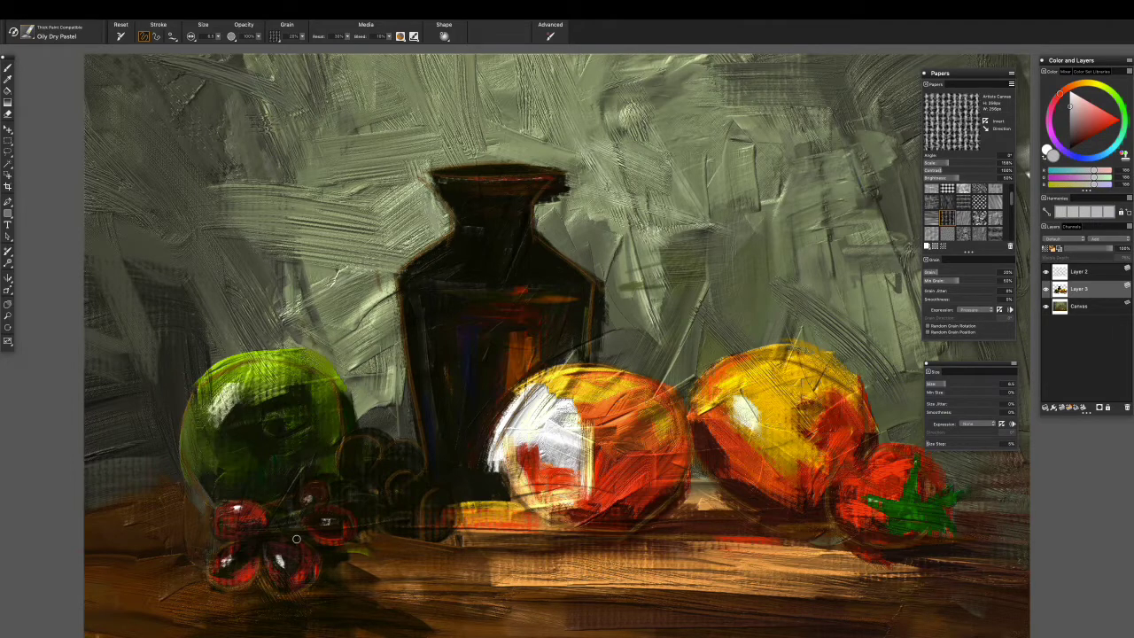
alt+click(265, 523)
alt+click(310, 512)
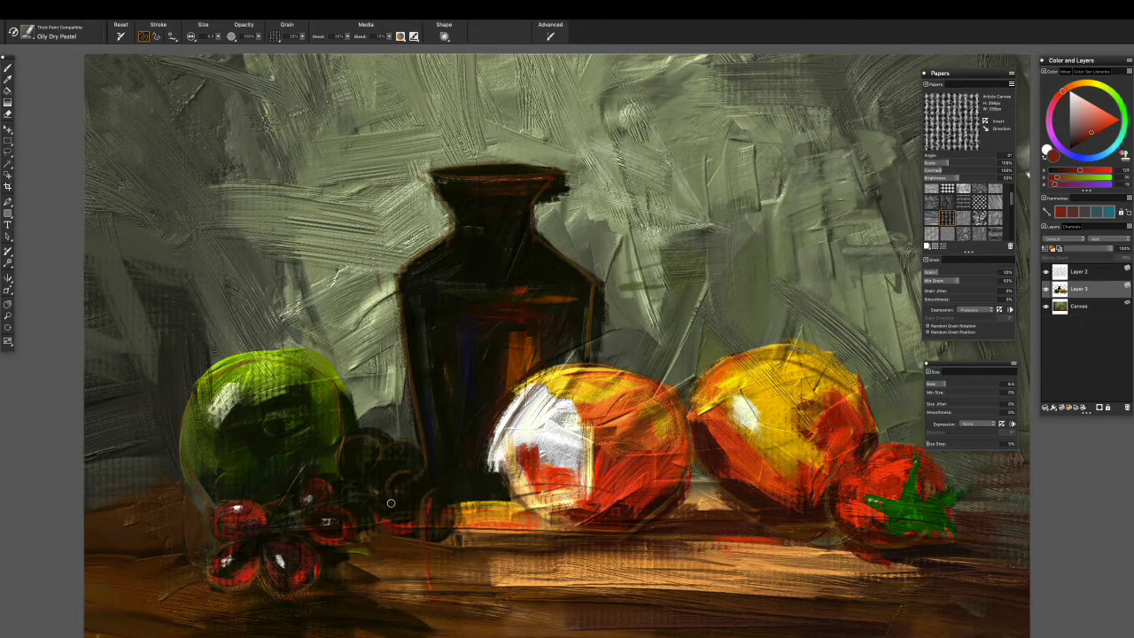
drag(420, 464, 389, 455)
- Add pale pink highlights to the grapes beside the vase with a small Dry Oily Bristle brush
alt+click(593, 492)
click(27, 36)
scroll(183, 180, down, 2)
click(147, 159)
drag(975, 382, 947, 383)
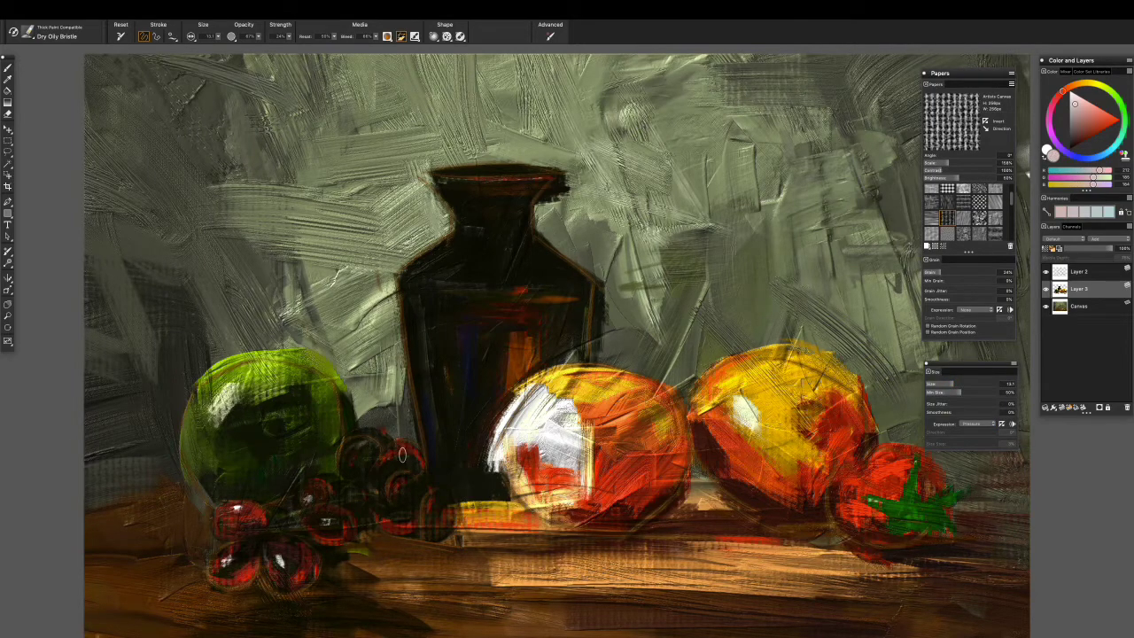
alt+click(408, 508)
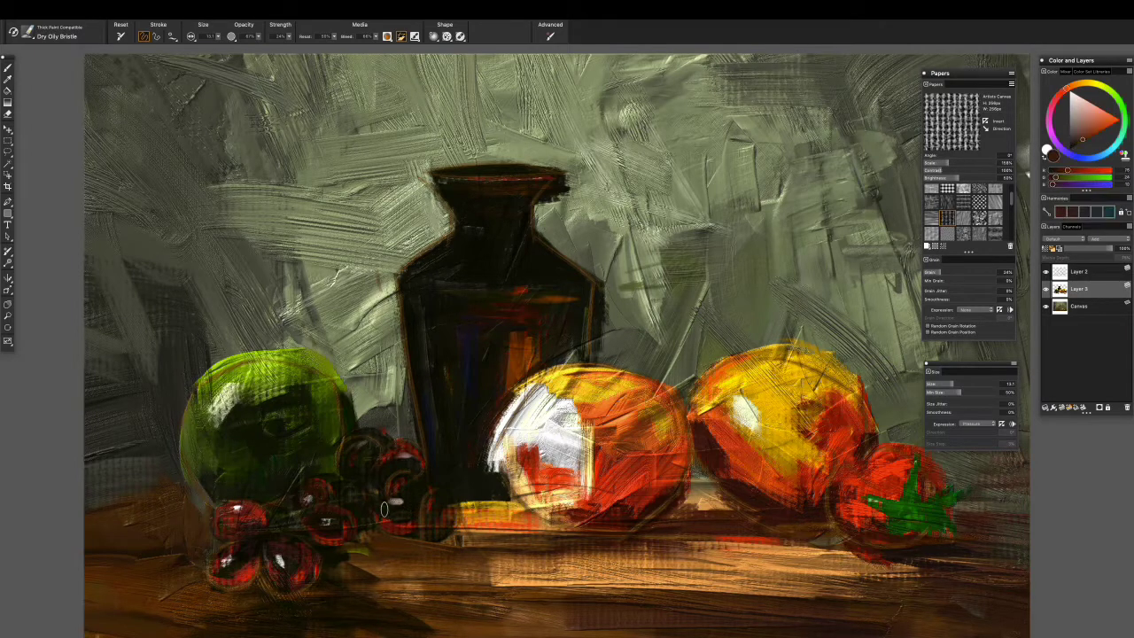
- Refine the shading of the grapes with sampled dark red and brighter red tones
alt+click(414, 461)
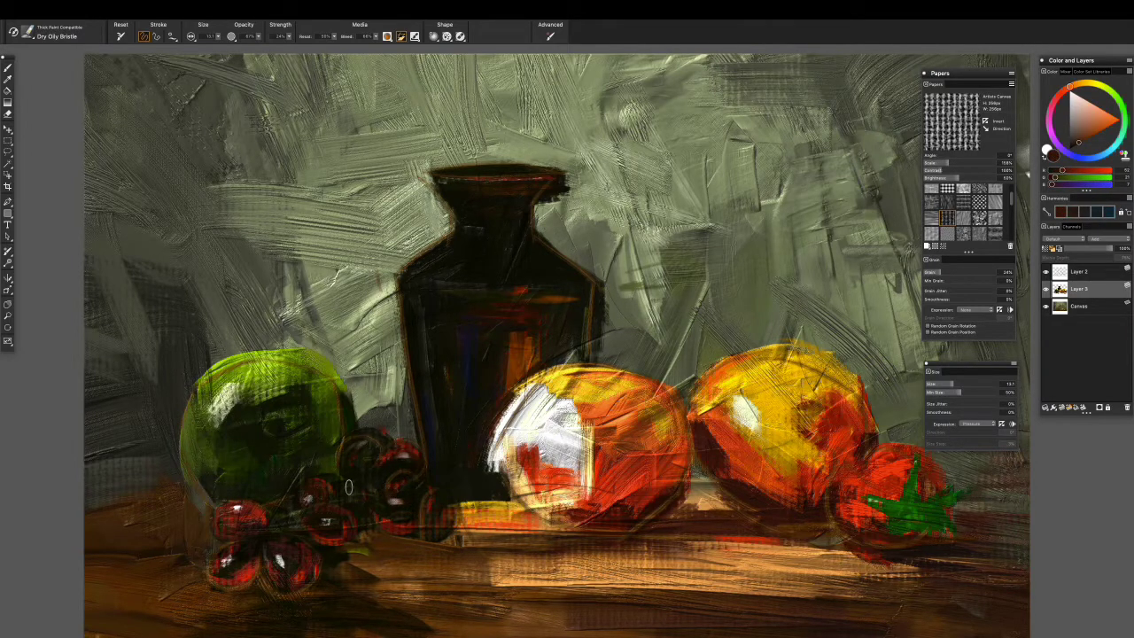
alt+click(332, 539)
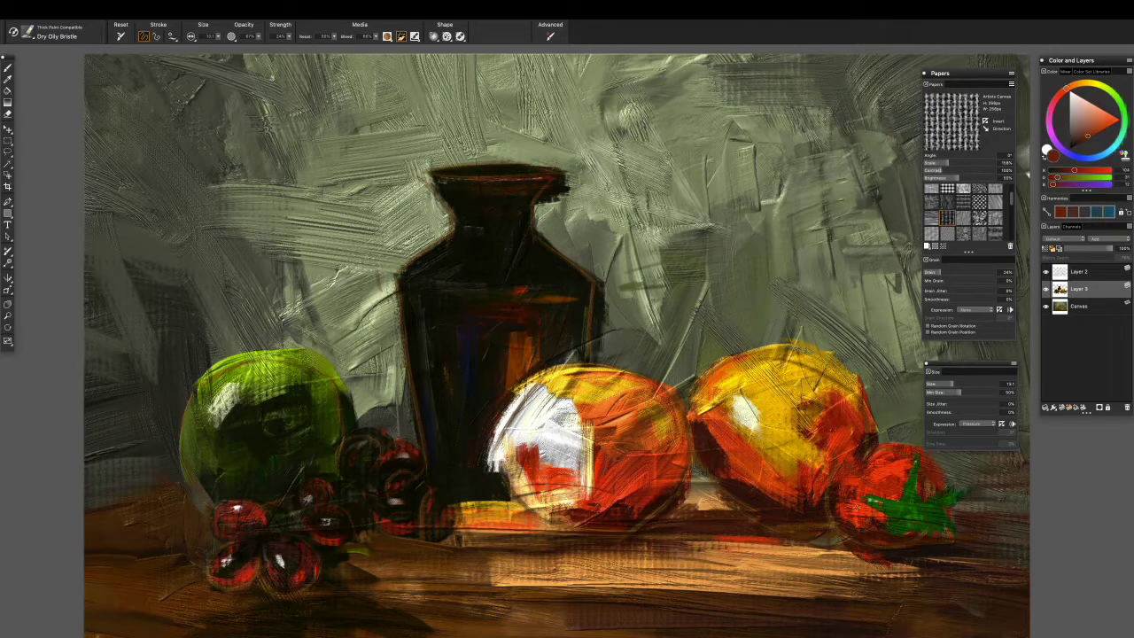
alt+click(325, 522)
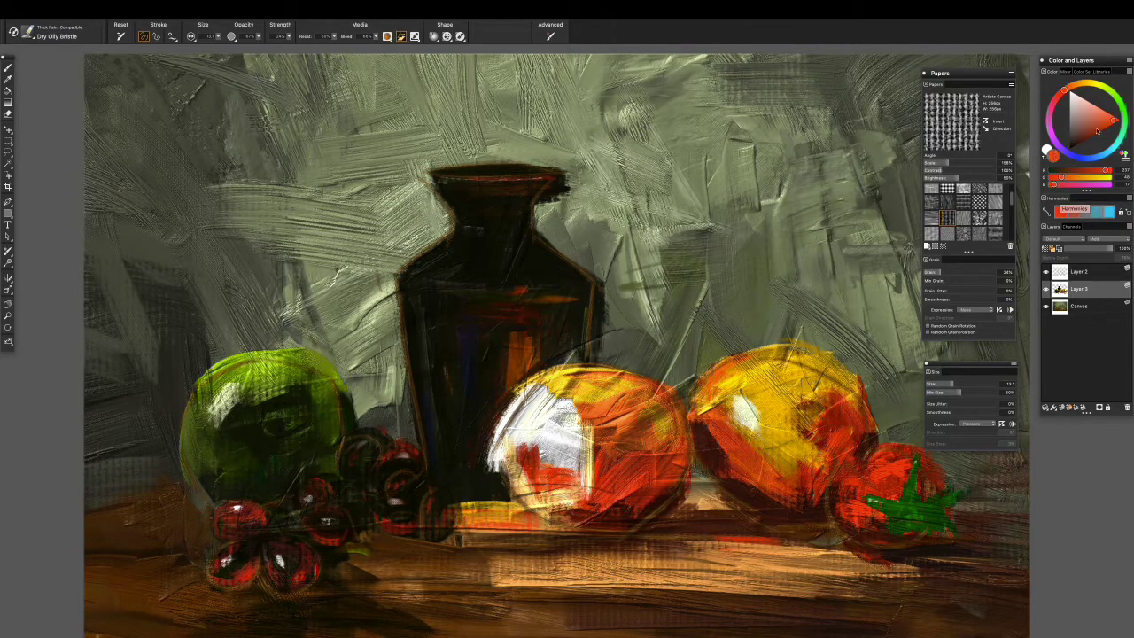
alt+click(337, 535)
- Paint a thin green stem running through the grape cluster, using sampled greens from the green fruit
drag(364, 482, 381, 425)
drag(940, 384, 955, 384)
alt+click(340, 362)
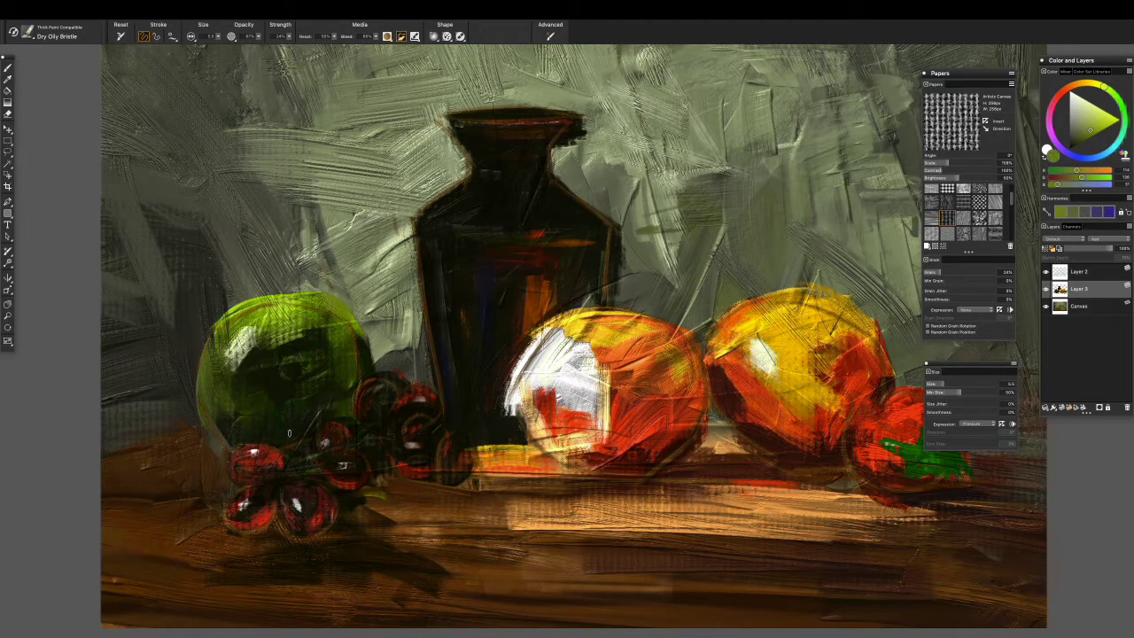
alt+click(289, 434)
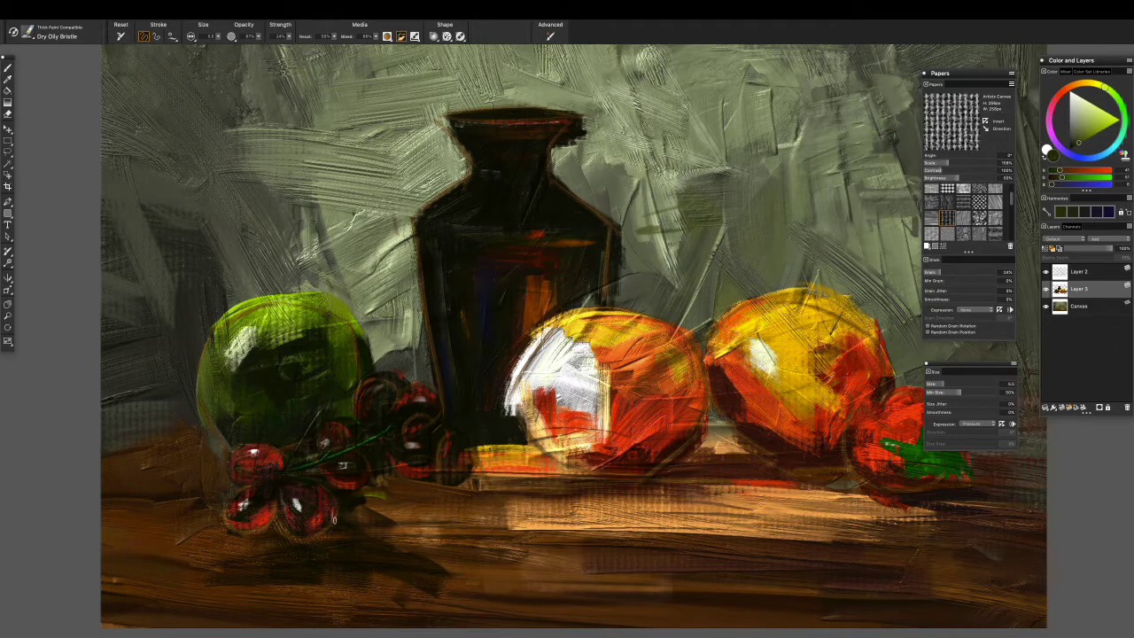
- Switch to a larger Oily Dry Pastel brush and paint a red strip hanging over the table edge below the vase
alt+click(453, 473)
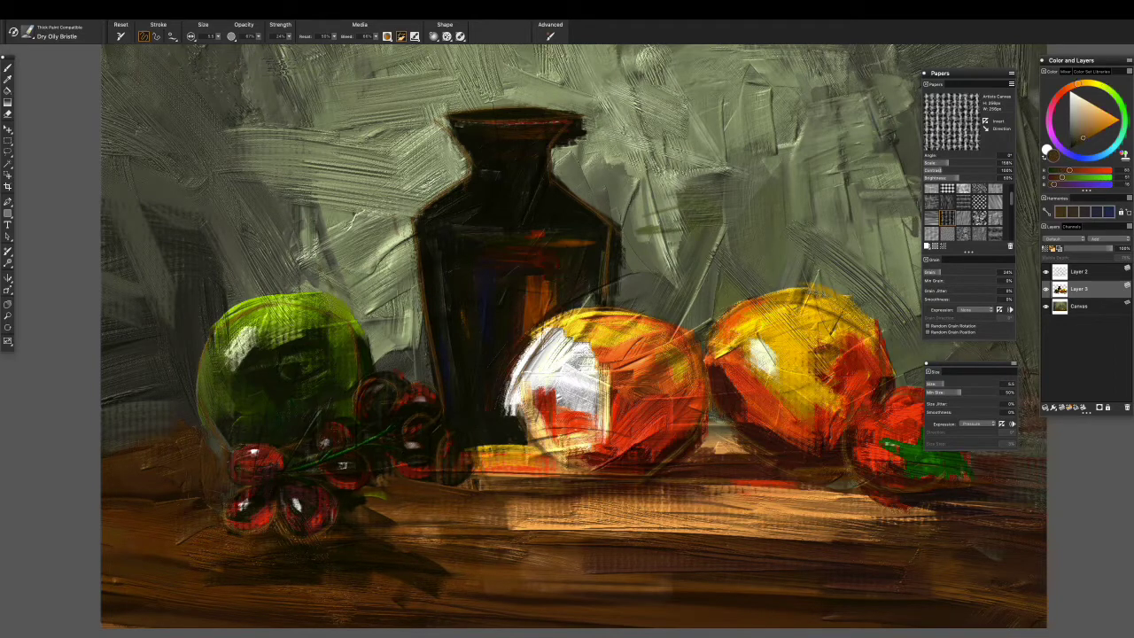
click(28, 33)
click(142, 278)
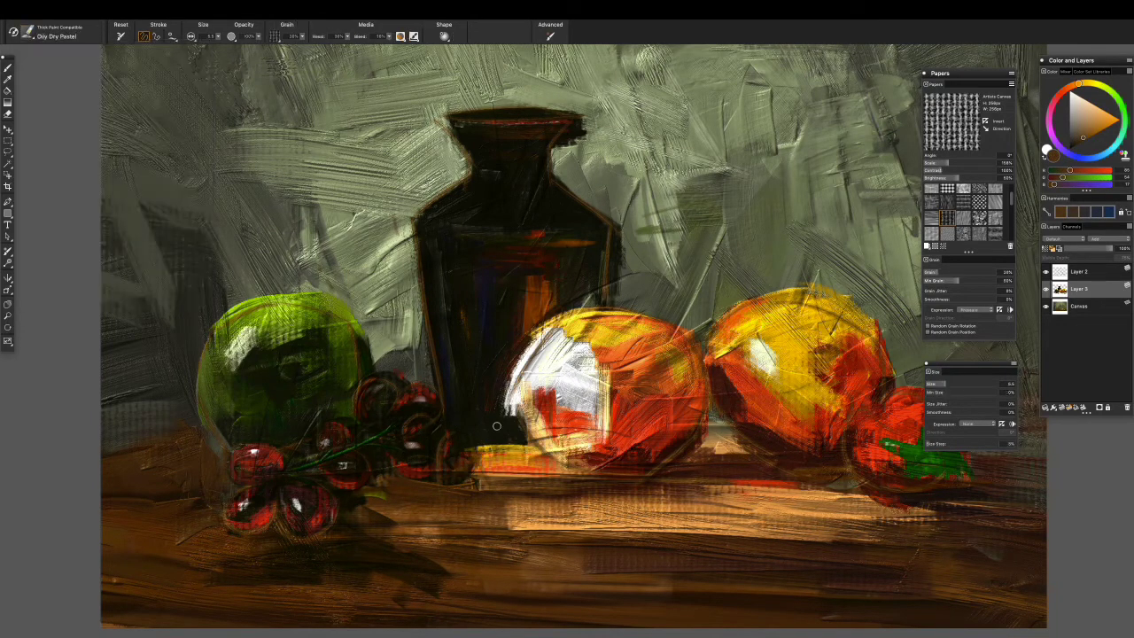
drag(944, 384, 957, 383)
alt+click(470, 478)
mouse_move(475, 439)
mouse_down()
mouse_move(478, 479)
mouse_move(527, 454)
mouse_up()
drag(510, 540, 495, 510)
alt+click(476, 499)
drag(429, 412, 439, 589)
mouse_move(466, 408)
mouse_down()
mouse_move(479, 518)
mouse_move(500, 452)
mouse_move(536, 430)
mouse_up()
mouse_move(430, 423)
mouse_down()
mouse_move(452, 443)
mouse_move(519, 431)
mouse_move(450, 475)
mouse_up()
- Layer sampled yellow and orange-red strokes over the hanging strip
alt+click(780, 319)
drag(452, 408, 478, 523)
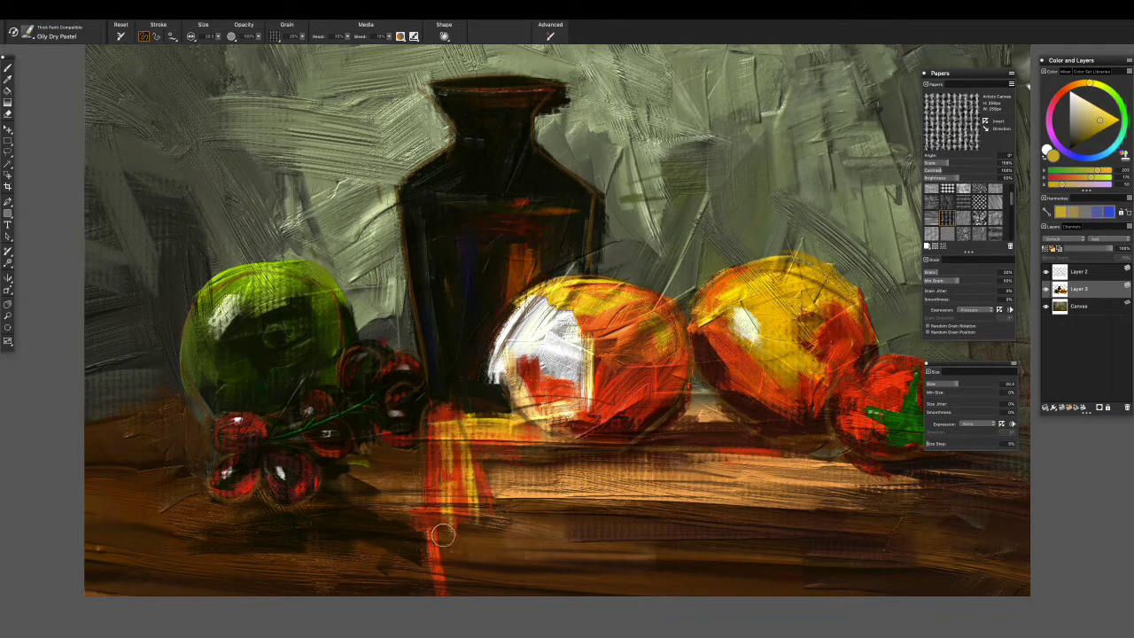
alt+click(636, 385)
drag(469, 435, 454, 564)
drag(503, 527, 525, 551)
- Paint dark brown shadow strokes on the table beside the hanging red strip
alt+click(490, 504)
mouse_move(479, 495)
mouse_down()
mouse_move(475, 560)
mouse_move(512, 564)
mouse_up()
drag(515, 512, 602, 589)
drag(514, 486, 584, 514)
drag(606, 463, 750, 448)
drag(567, 354, 511, 351)
drag(462, 525, 498, 564)
scroll(573, 527, up, 3)
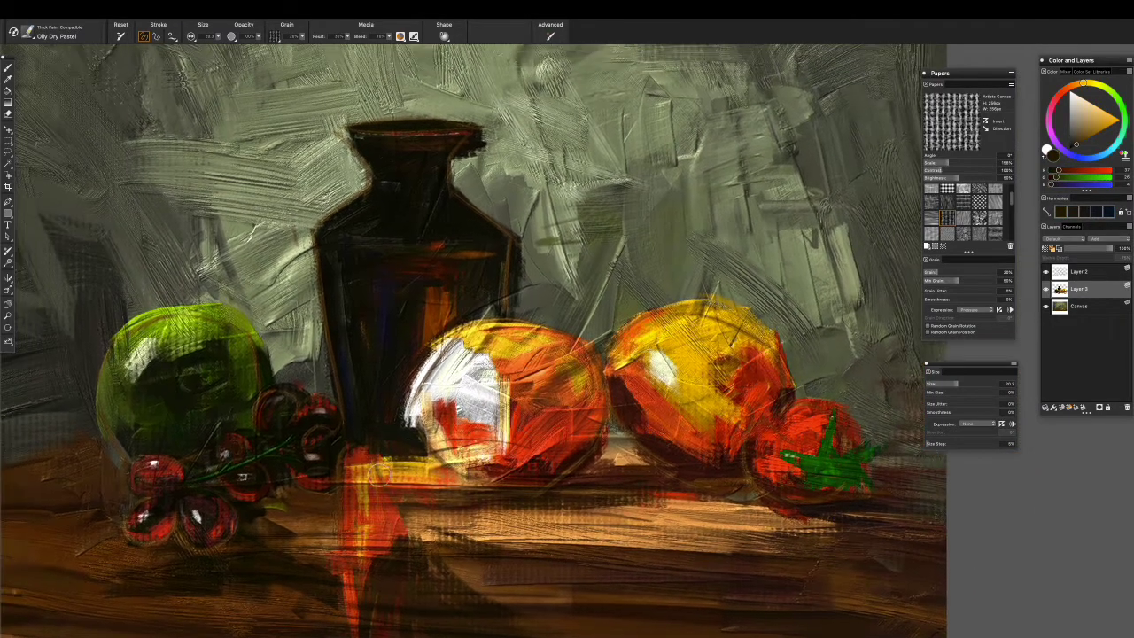
- Brighten the top of the hanging strip with yellow and add white strokes to the central fruit's lit side
alt+click(366, 480)
drag(357, 445, 360, 516)
alt+click(456, 385)
drag(413, 417, 464, 487)
mouse_move(746, 534)
mouse_down()
mouse_move(684, 522)
mouse_move(752, 500)
mouse_up()
- Hide Layer 2 with the sketch lines and bring the whole painting into view
key(ctrl+minus)
key(ctrl+minus)
key(ctrl+minus)
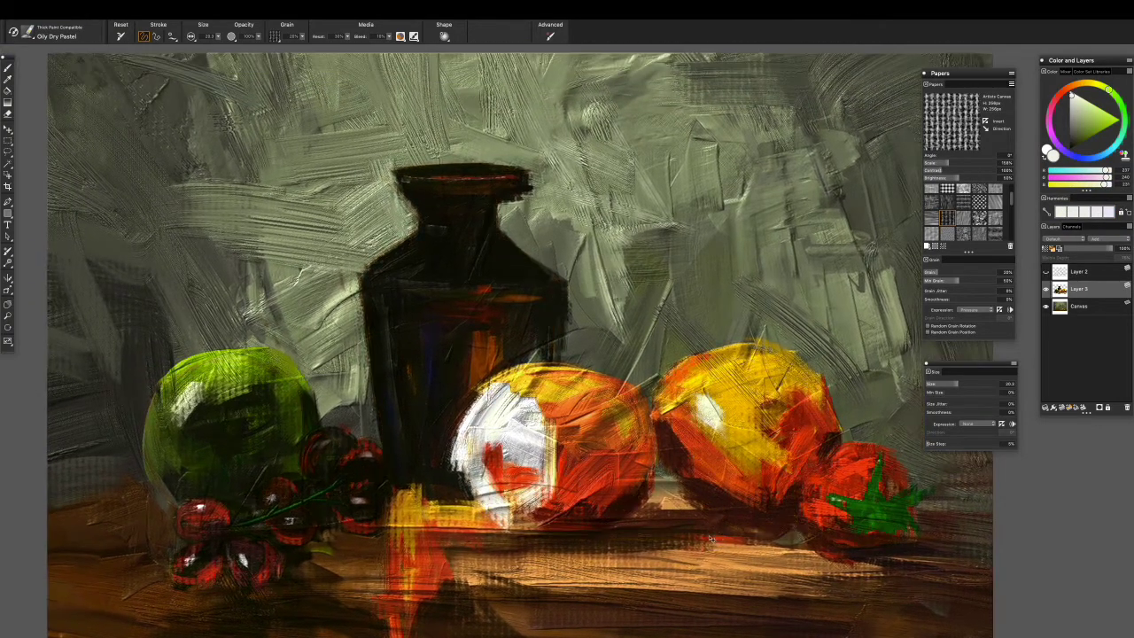
key(ctrl+plus)
key(ctrl+plus)
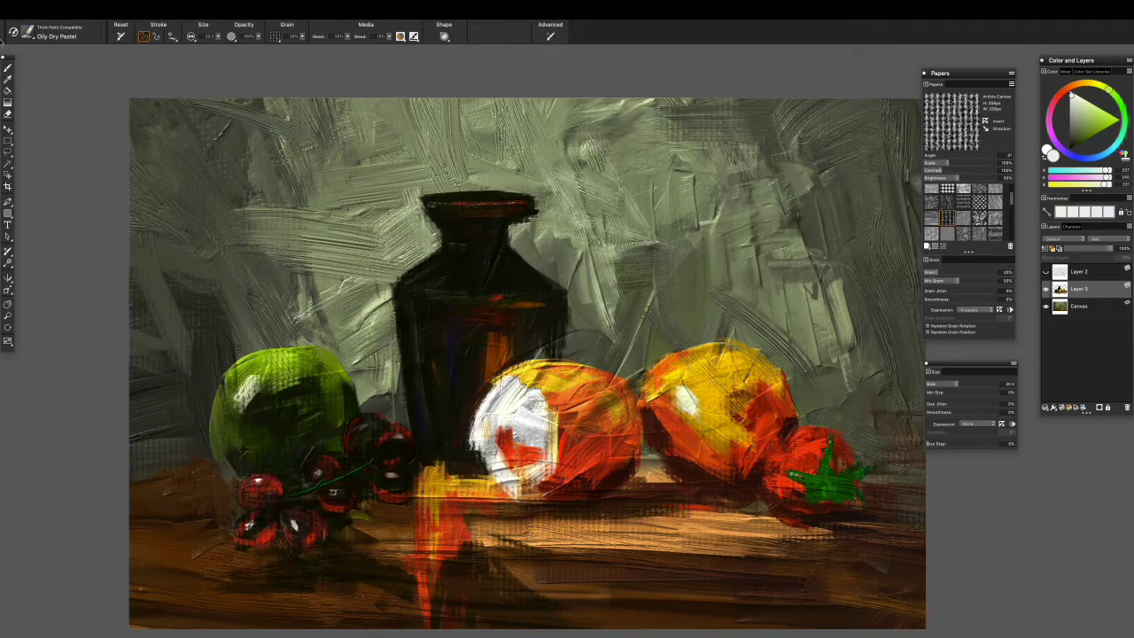
- Switch to the Thick Paint Add and Scrape Knife and trim the right end of the vase's rim with sampled background grey-green
click(27, 32)
click(43, 273)
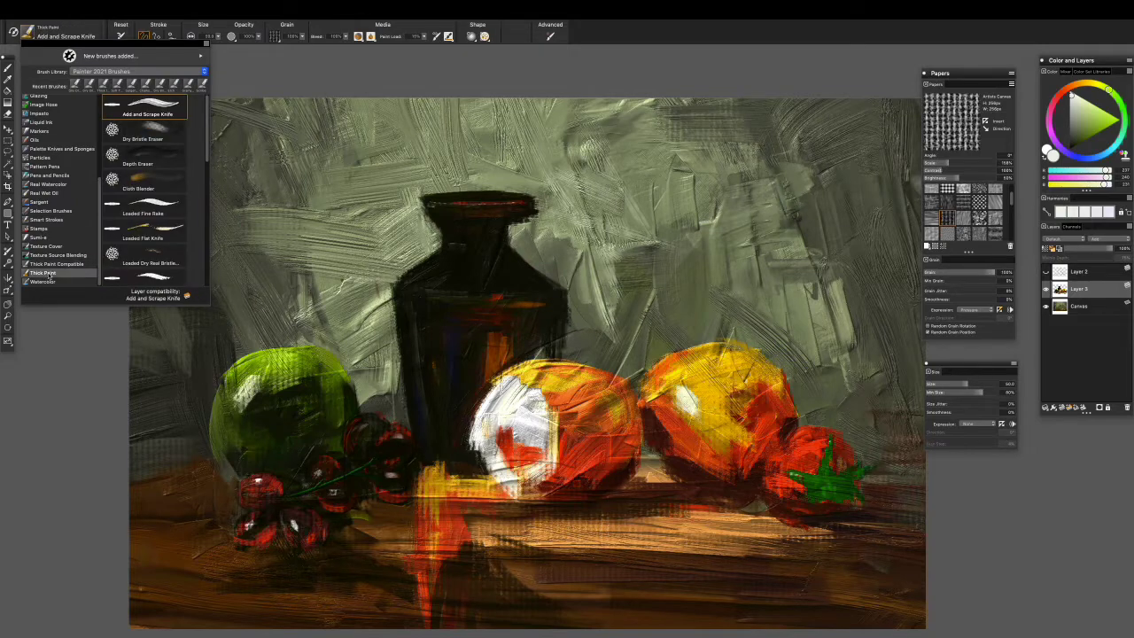
click(163, 114)
drag(505, 305, 541, 324)
click(701, 266)
key(ctrl+z)
drag(479, 238, 395, 306)
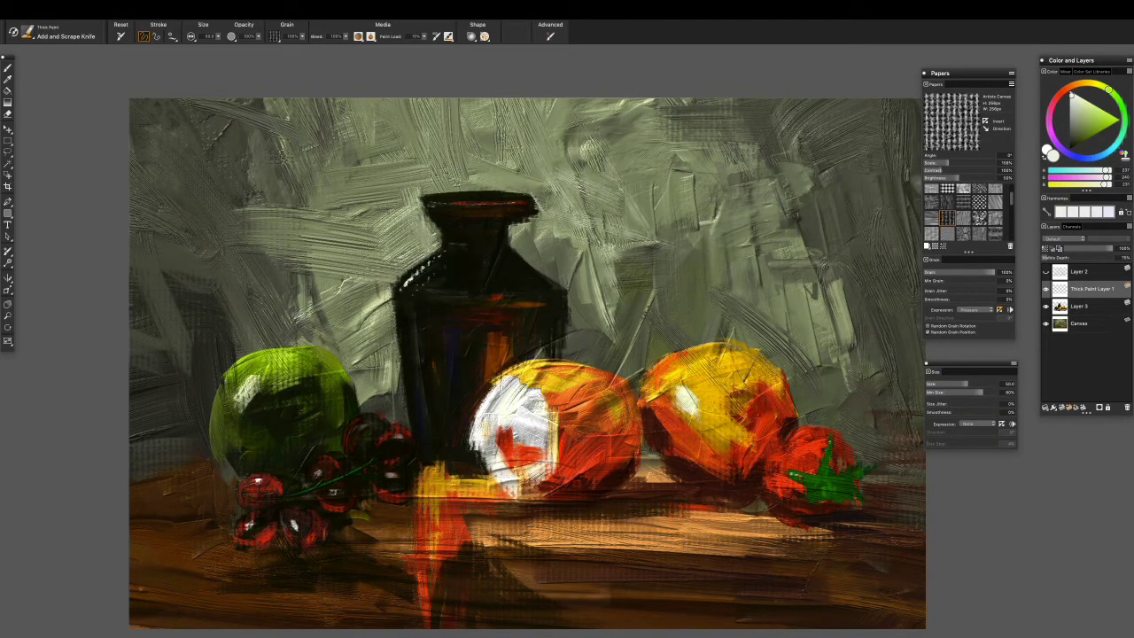
alt+click(583, 191)
drag(559, 196, 543, 217)
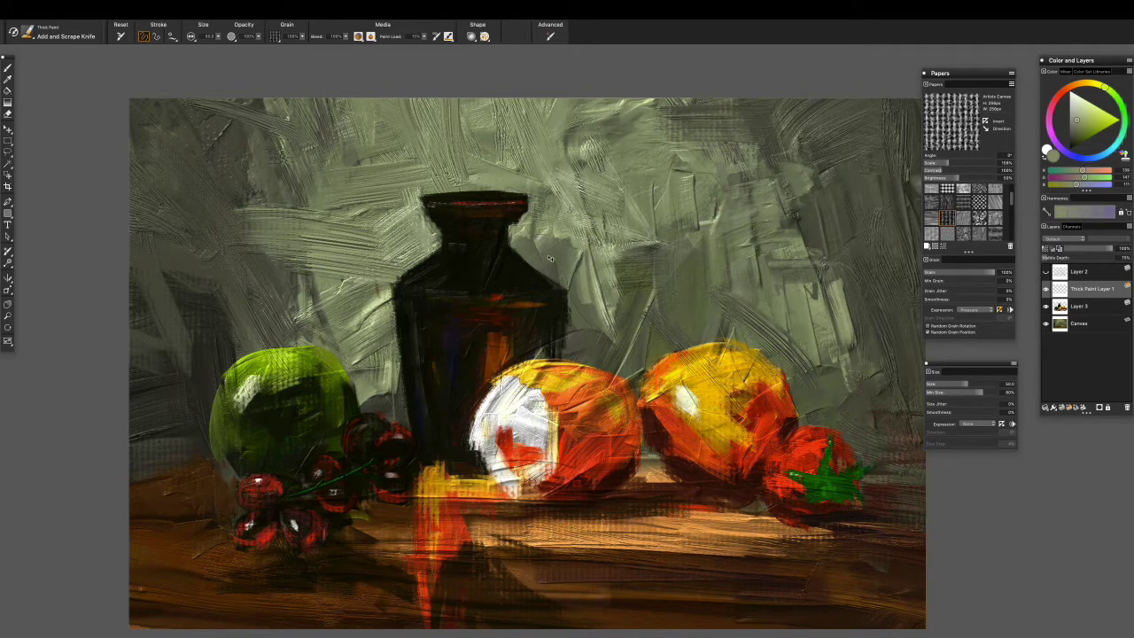
- Reduce the knife size to 27.2 and paint a near-white highlight along the vase's rim
drag(968, 383, 959, 385)
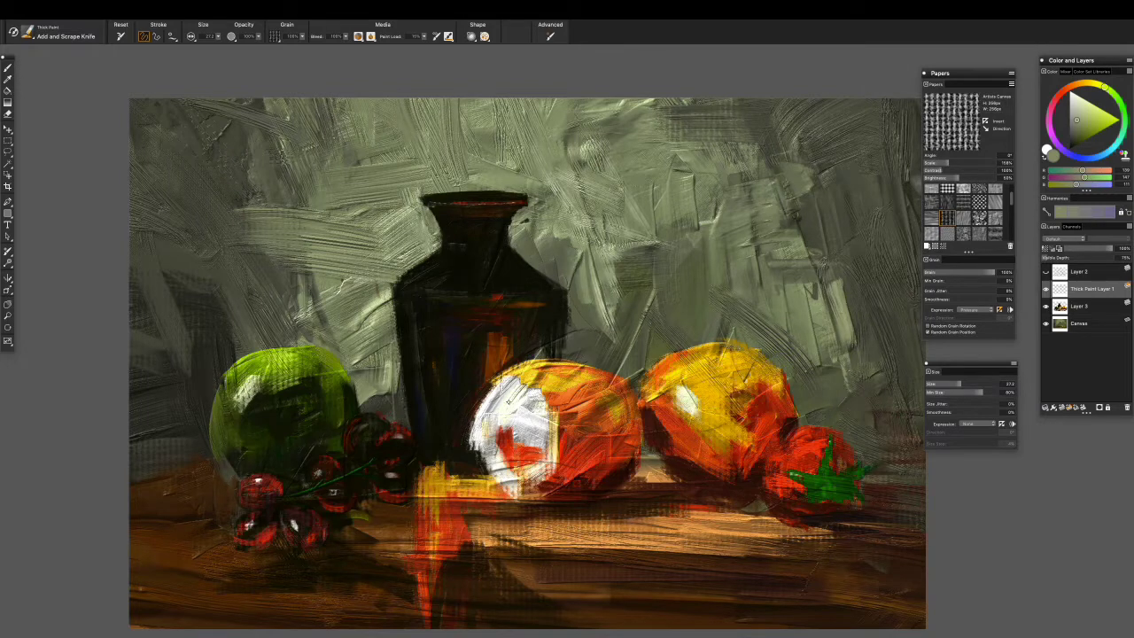
click(1068, 97)
drag(434, 202, 527, 201)
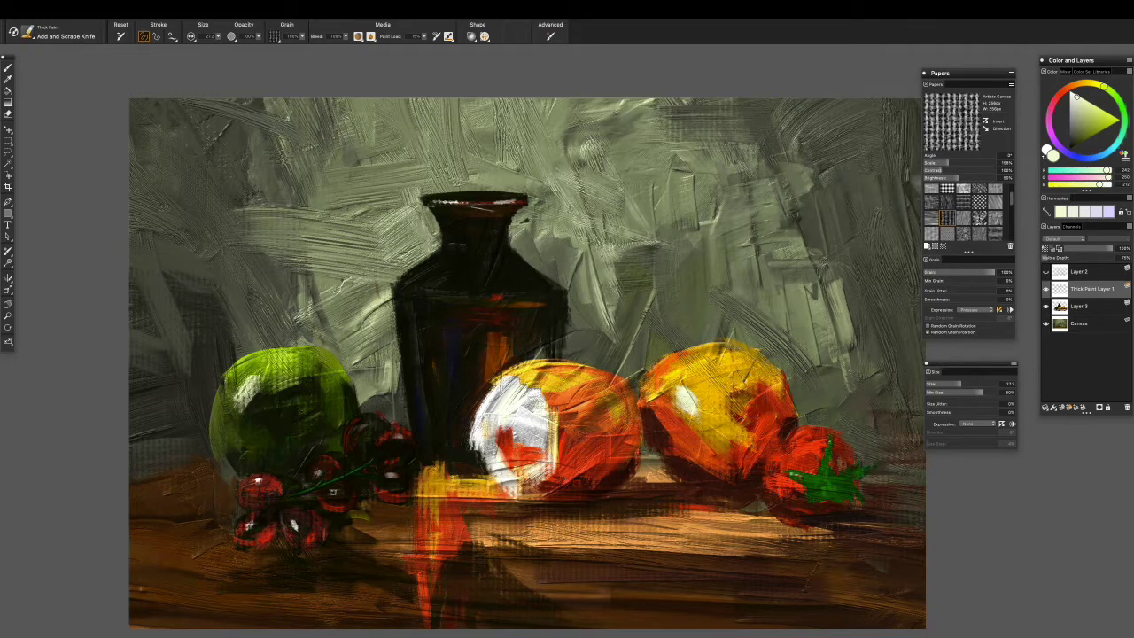
drag(456, 208, 514, 202)
- Touch up the vase's neck with a sampled tone and add a white highlight along its shoulder edge
alt+click(484, 236)
drag(441, 251, 487, 249)
alt+click(512, 416)
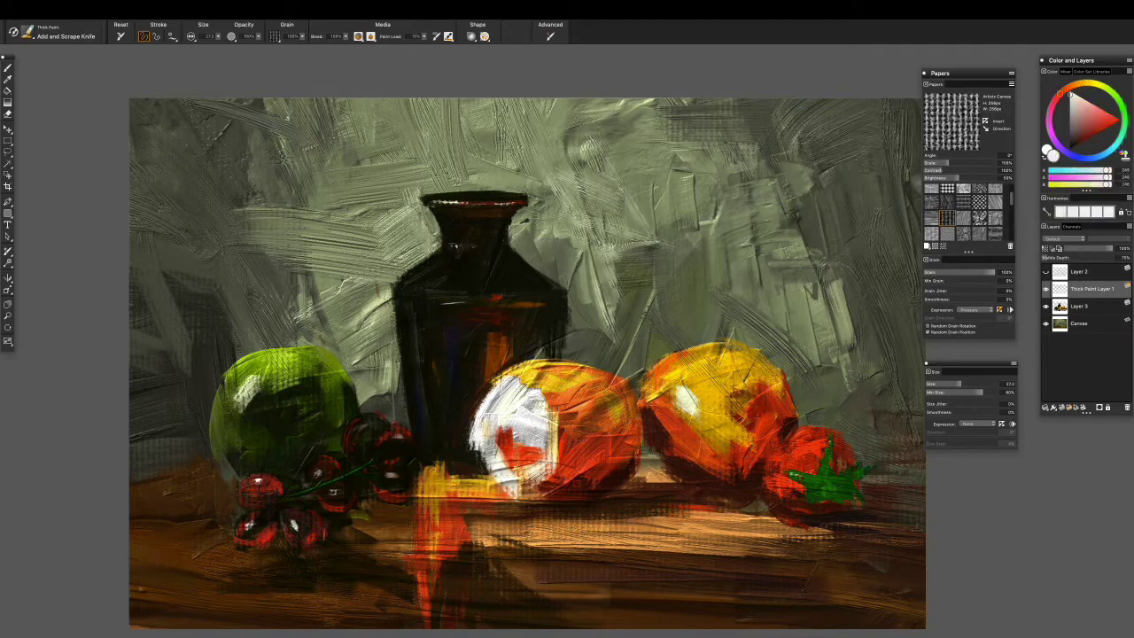
drag(430, 296, 461, 301)
- Extend the shoulder edge line across the vase and add thick orange strokes to its central reflection
alt+click(470, 299)
alt+click(483, 346)
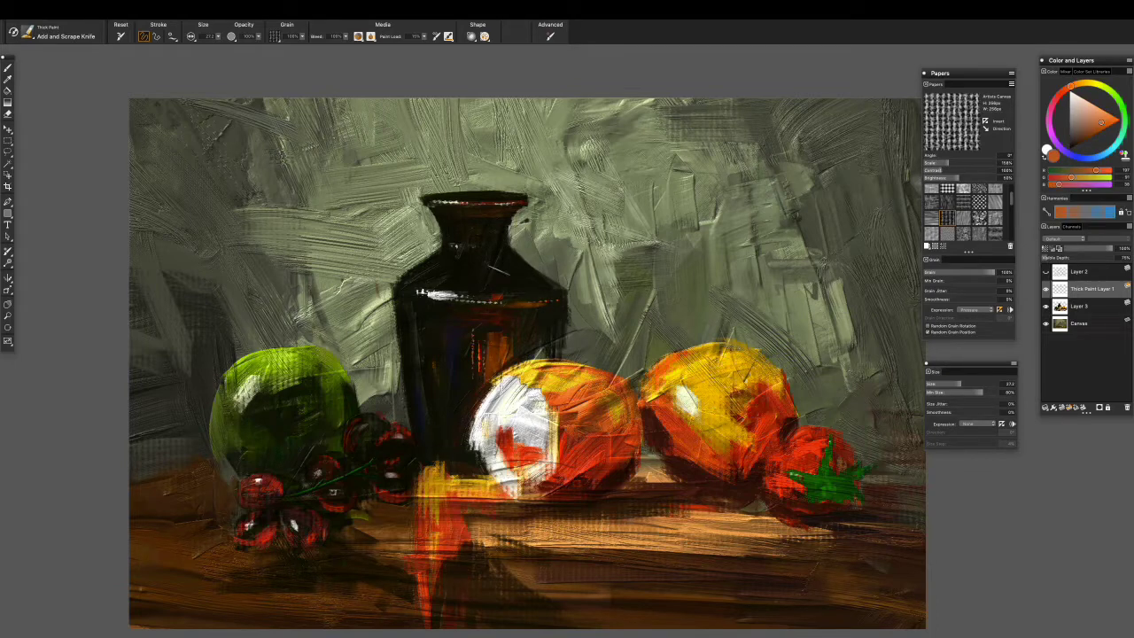
alt+click(501, 270)
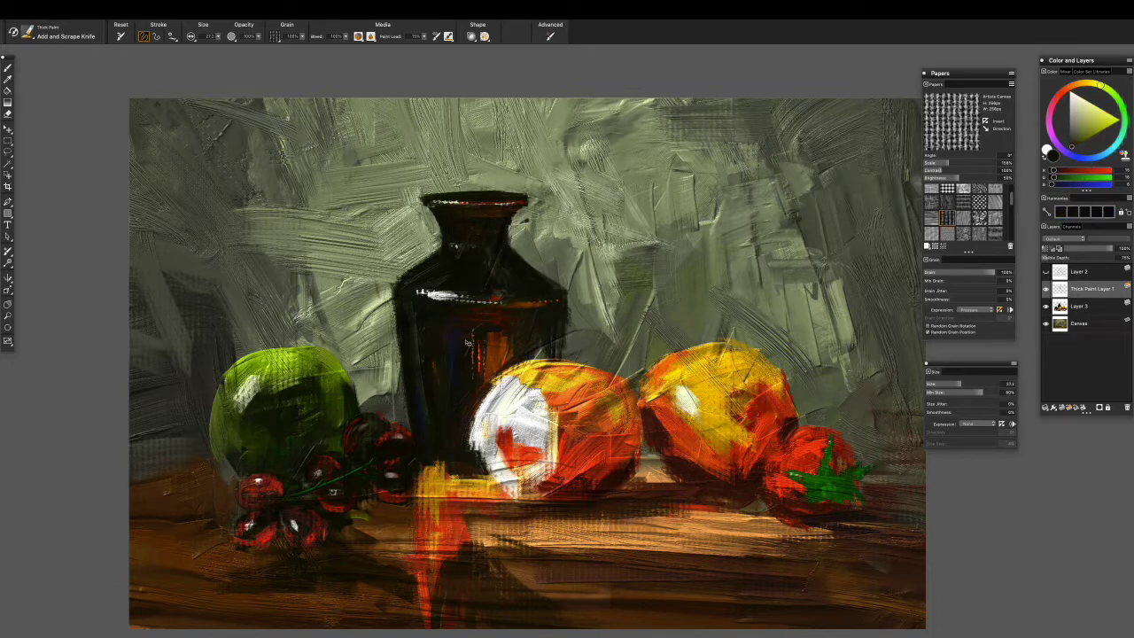
- Paint dark red touches beside the vase's base and darken its right shoulder
alt+click(422, 293)
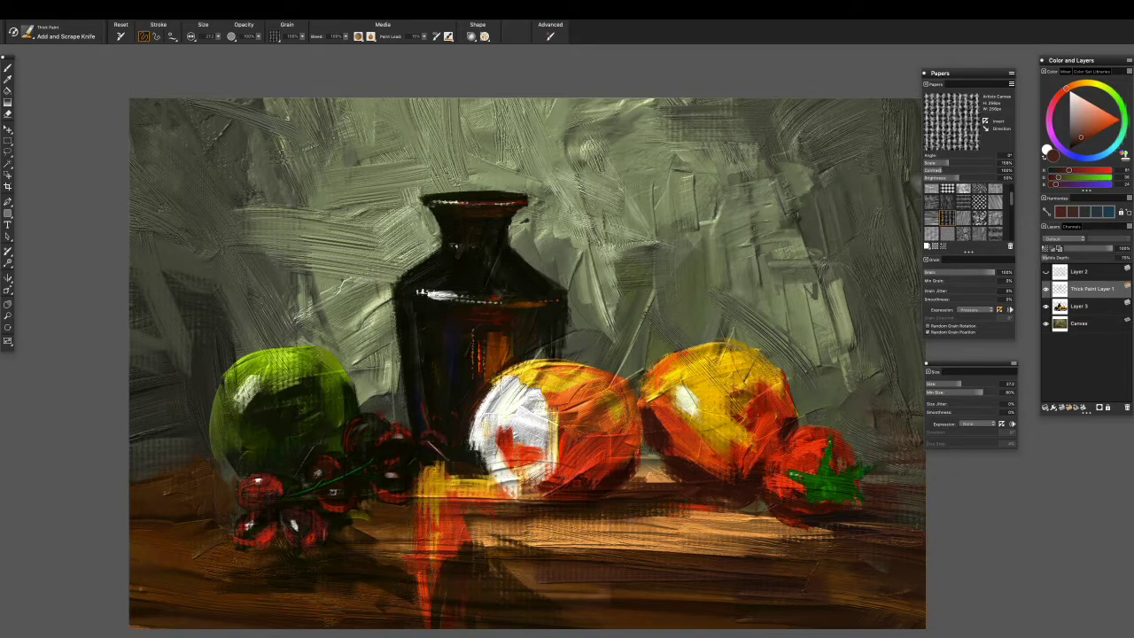
alt+click(473, 467)
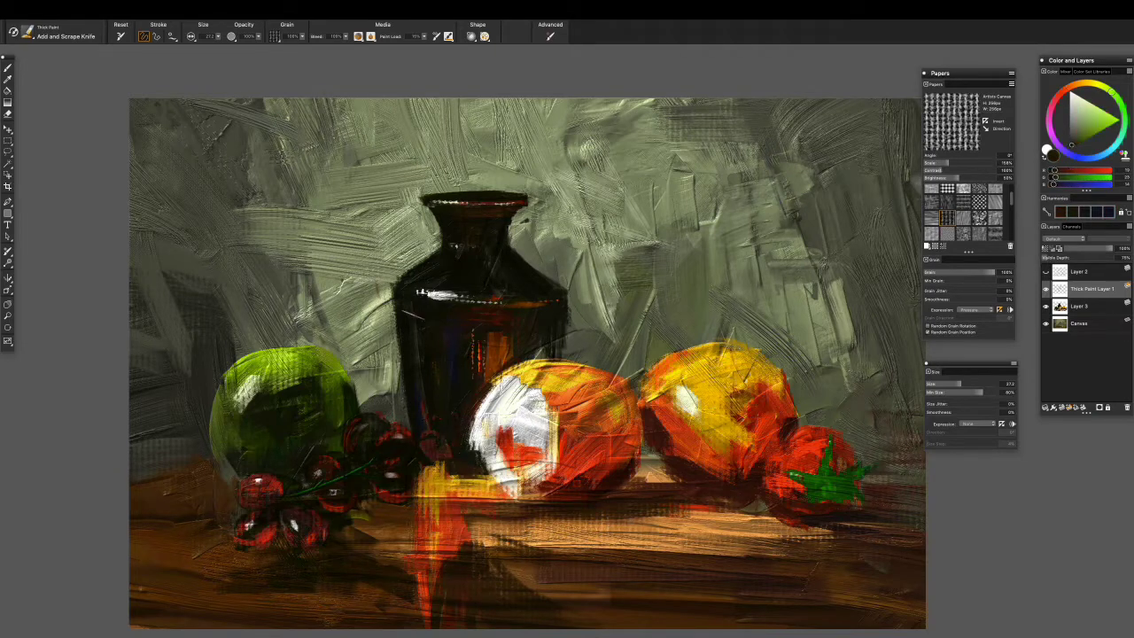
drag(521, 250, 566, 300)
- Add warm brown accents along the vase's rim and left side
alt+click(454, 289)
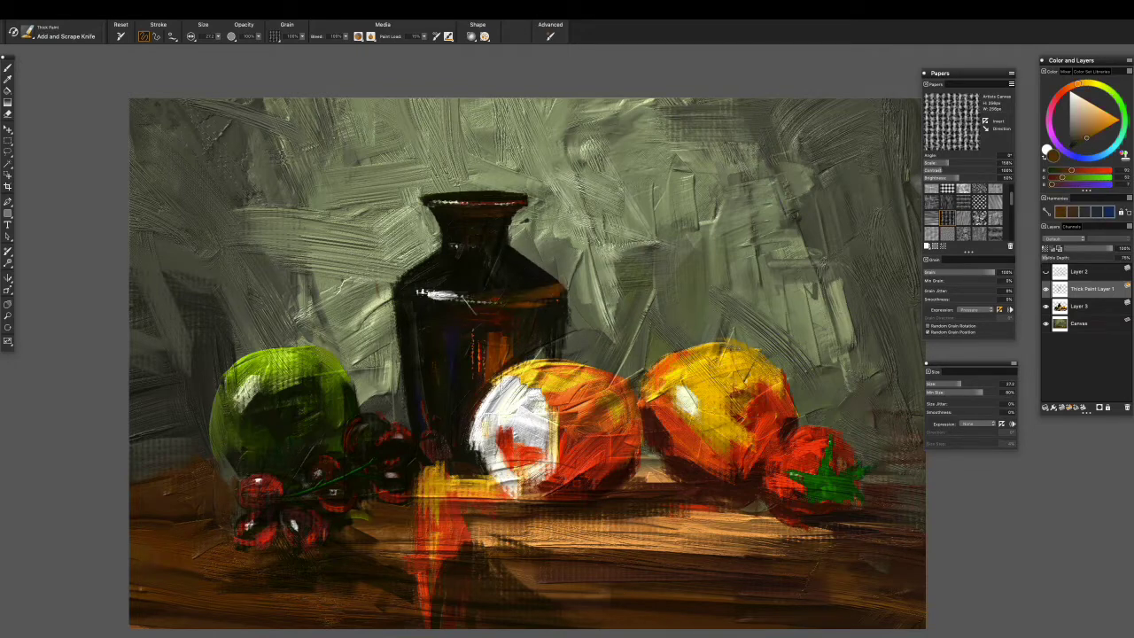
drag(469, 205, 523, 207)
drag(403, 297, 403, 386)
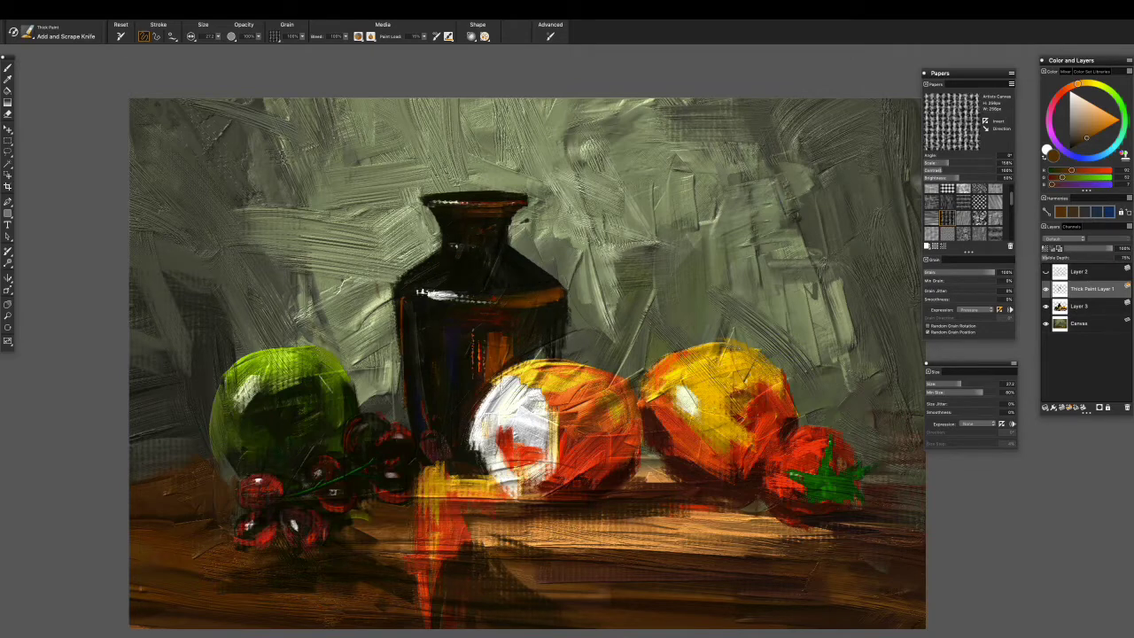
- Paint olive-green reflections on the vase's left side and light green strokes on the green fruit's upper right edge
alt+click(423, 358)
alt+click(434, 342)
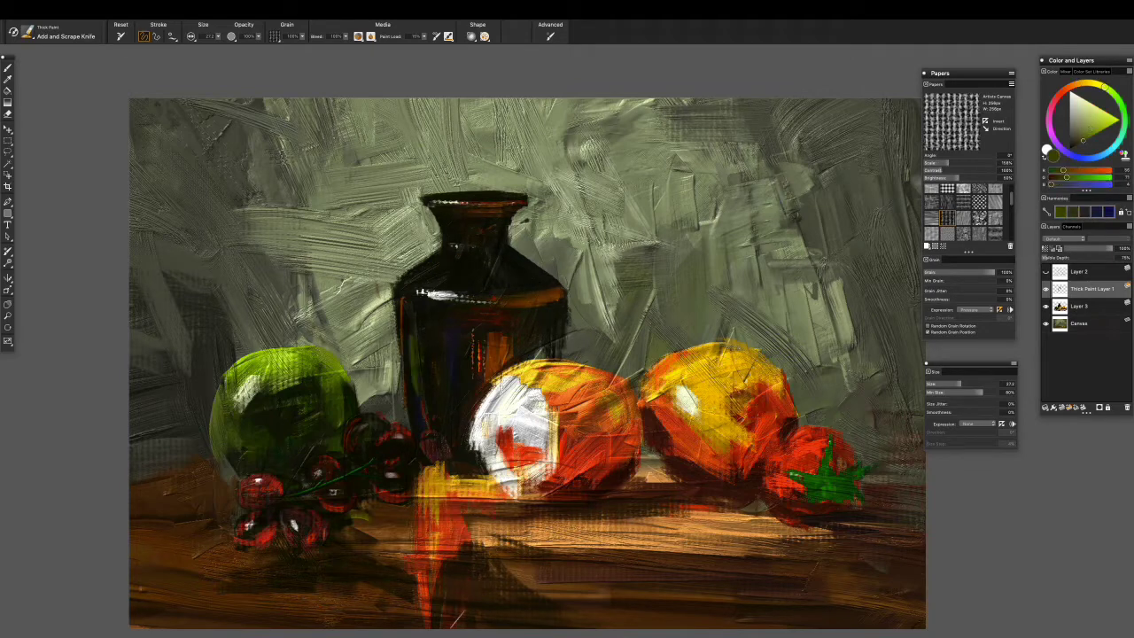
mouse_move(335, 377)
mouse_down()
mouse_move(284, 347)
mouse_move(323, 348)
mouse_up()
- Switch to the Heavy Texture Knife and paint green strokes over the green fruit's body and right edge
click(28, 34)
scroll(180, 243, down, 5)
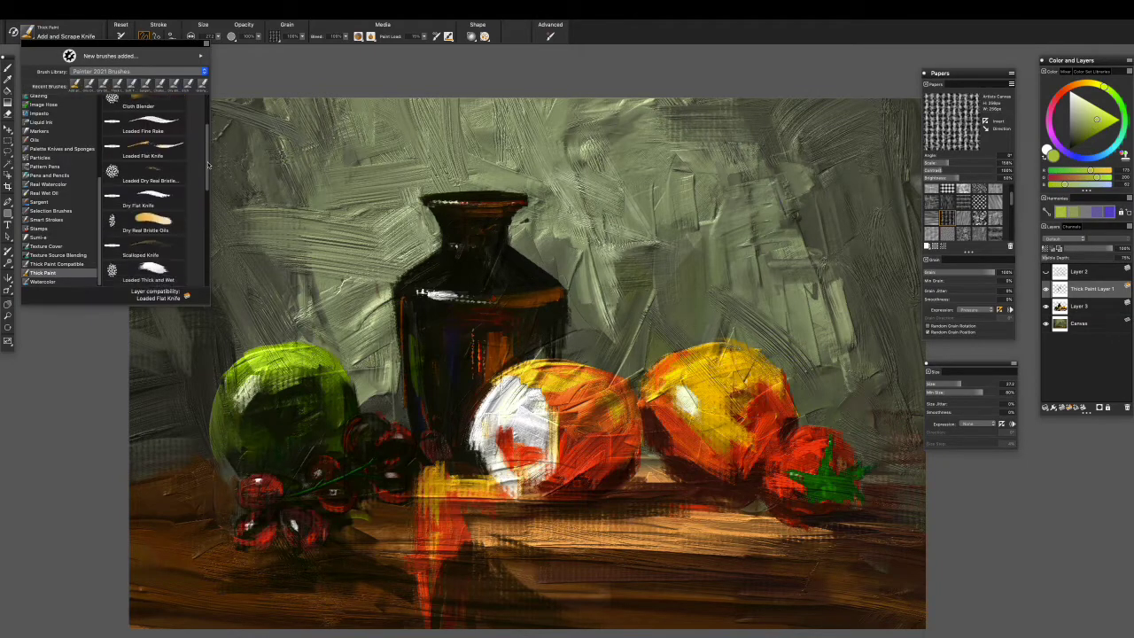
click(146, 226)
mouse_move(213, 390)
mouse_down()
mouse_move(293, 363)
mouse_move(346, 372)
mouse_up()
drag(253, 381, 332, 372)
mouse_move(319, 416)
mouse_down()
mouse_move(265, 377)
mouse_move(355, 406)
mouse_move(350, 359)
mouse_up()
alt+click(328, 372)
drag(368, 426, 339, 376)
alt+click(334, 387)
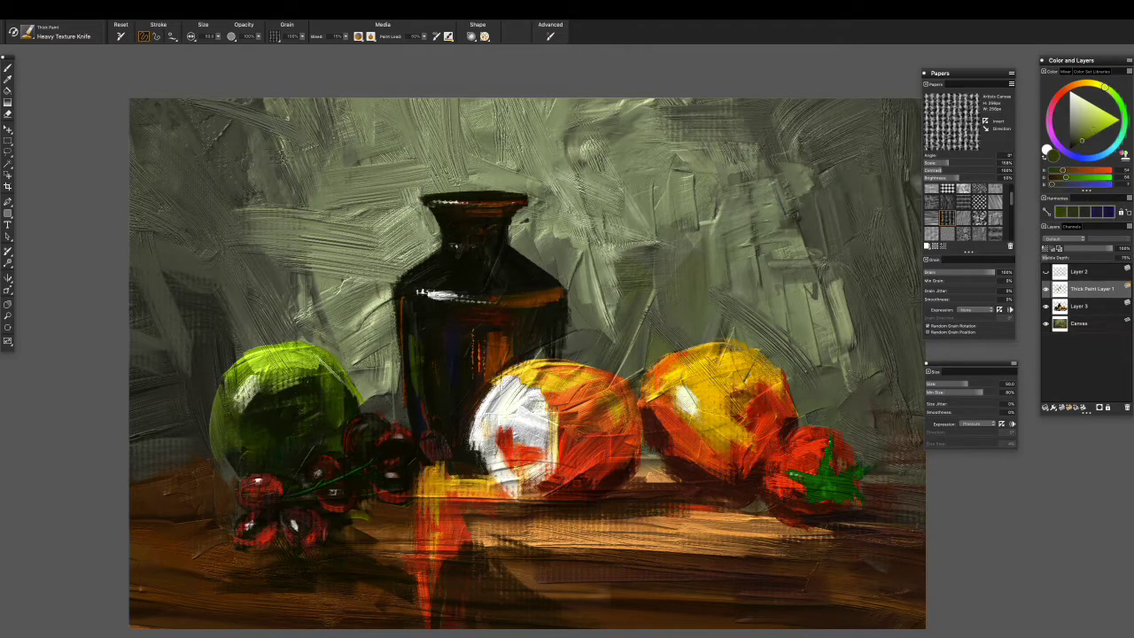
- Rework the green fruit's white highlight with a smaller knife and sample dark greens for the tones around it
alt+click(551, 394)
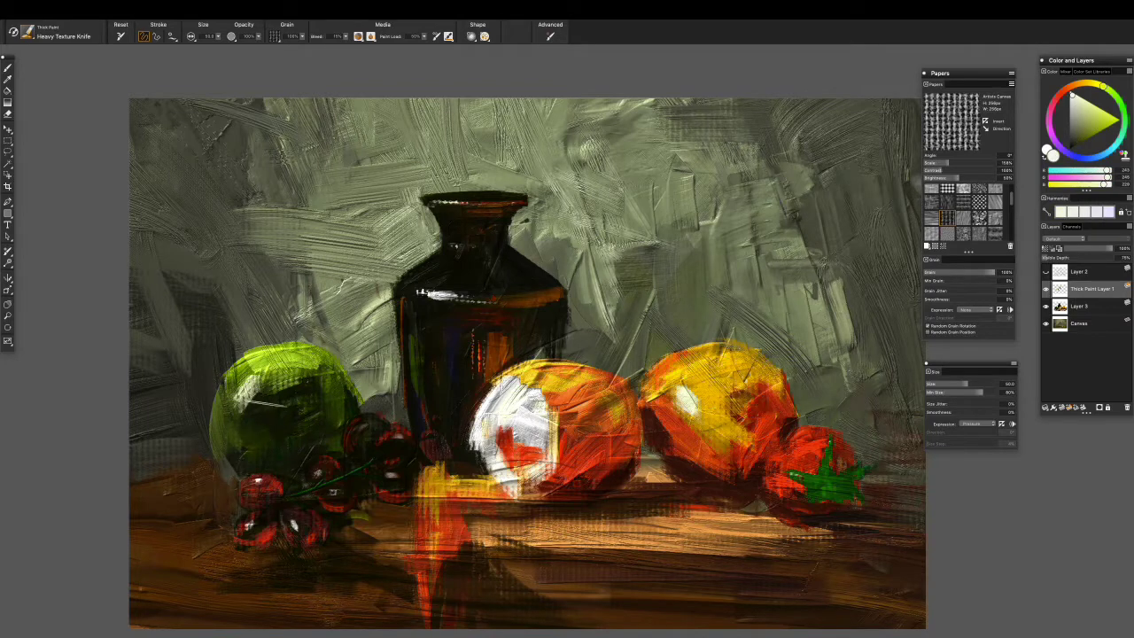
drag(966, 382, 958, 383)
drag(252, 379, 235, 407)
alt+click(279, 398)
alt+click(222, 426)
alt+click(269, 410)
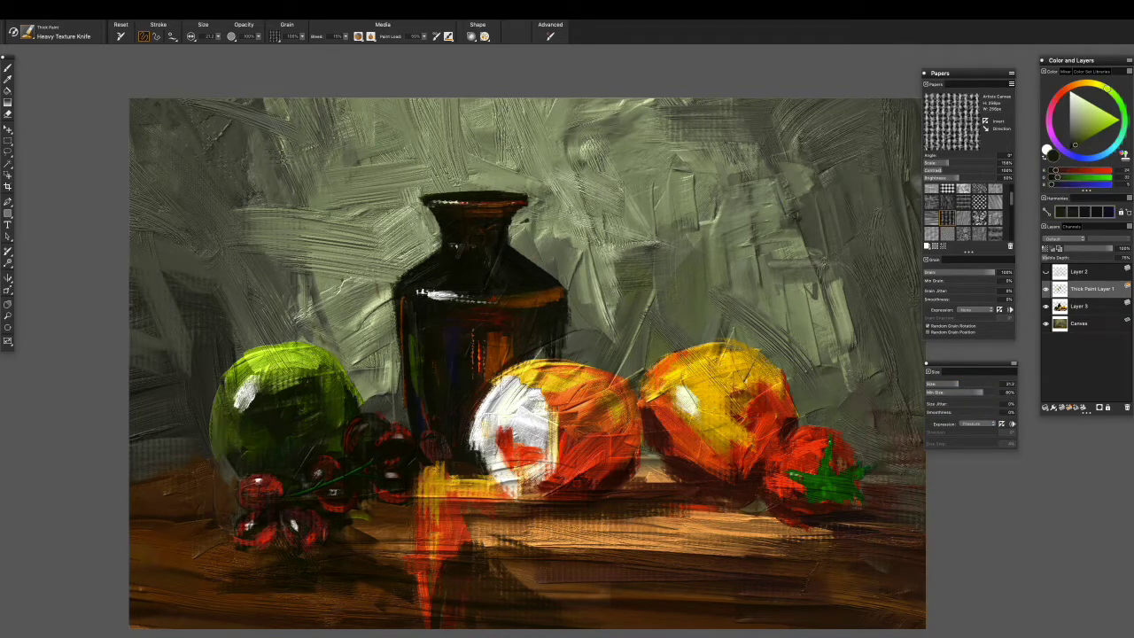
- Shade the green fruit's dark center and lower left side with sampled olive and dark green strokes
alt+click(331, 400)
alt+click(307, 422)
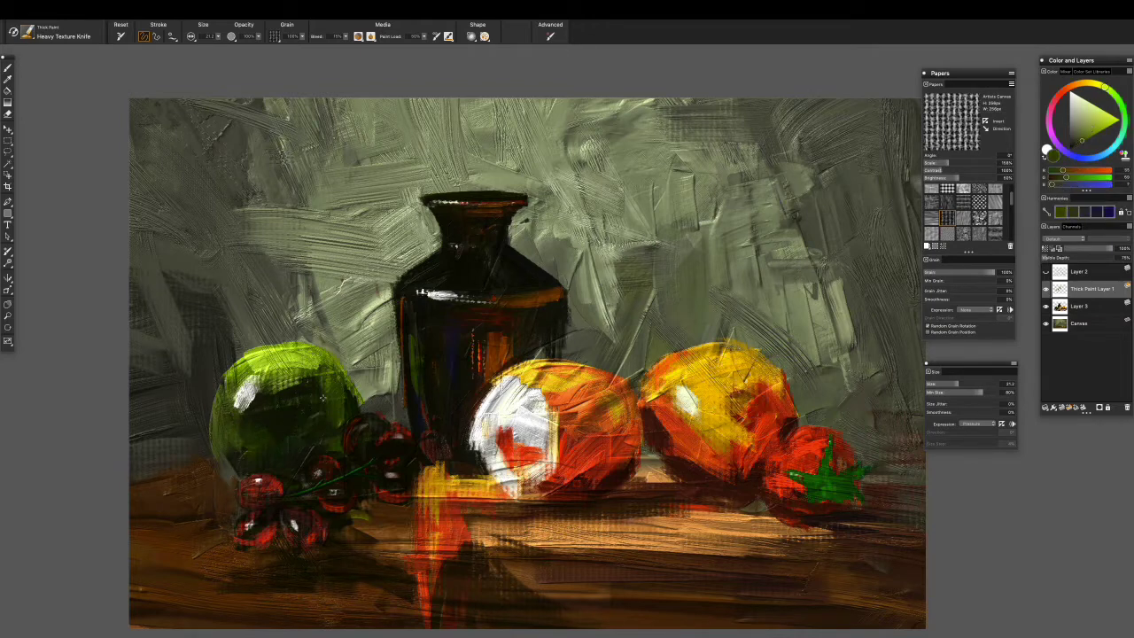
alt+click(275, 457)
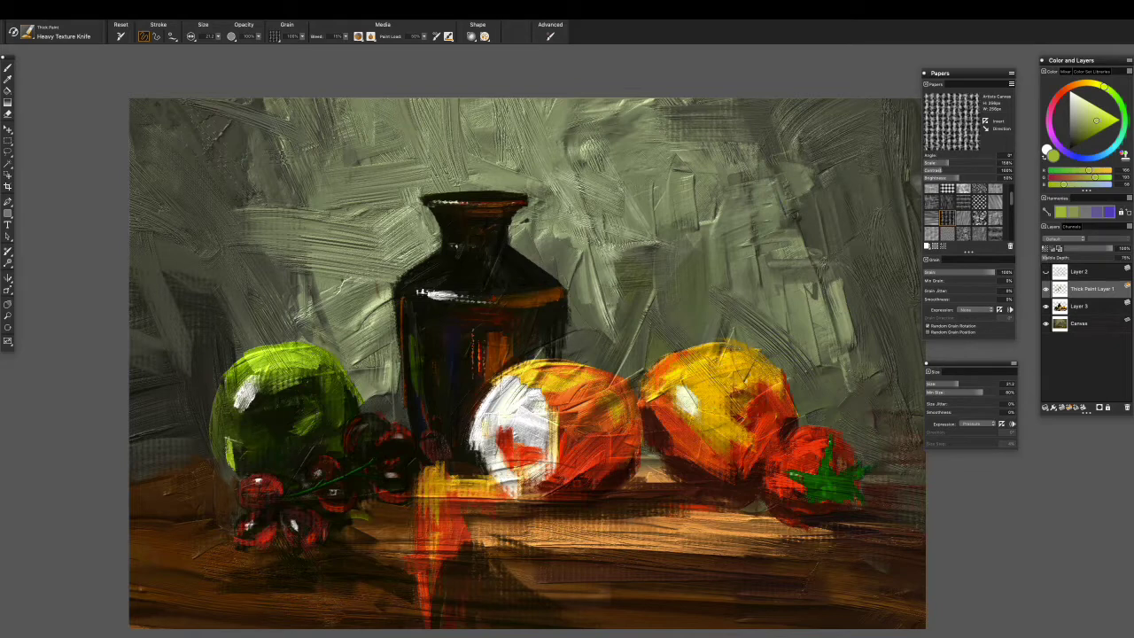
alt+click(235, 461)
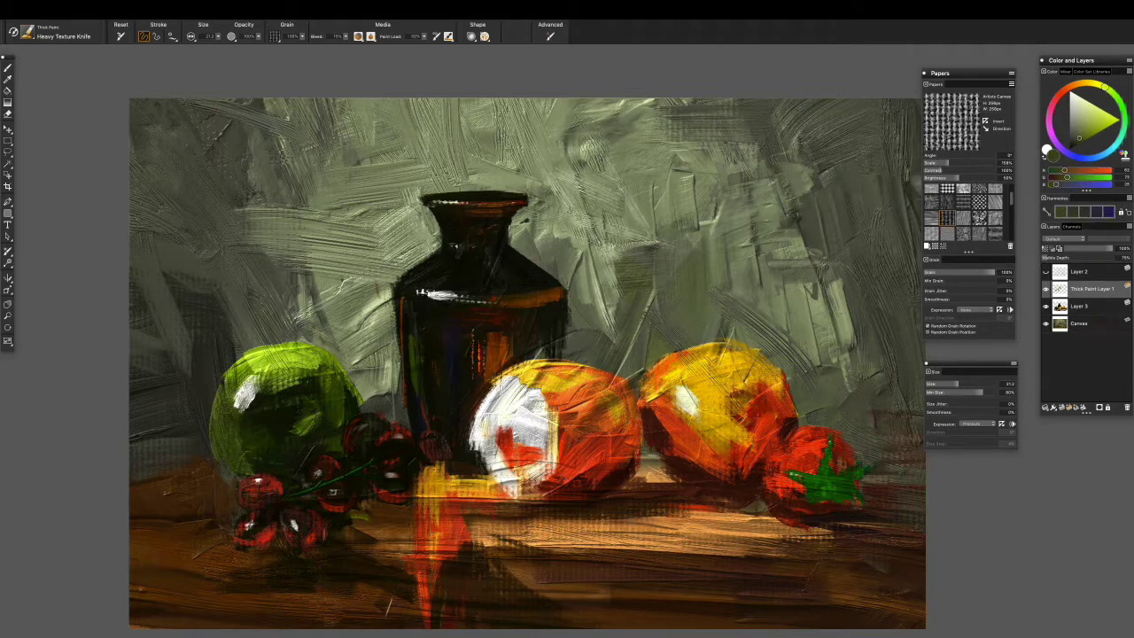
alt+click(246, 440)
alt+click(246, 440)
- Enlarge the knife and blend broad dark olive strokes over the green fruit's lower left edge
key(bracketright)
key(bracketright)
mouse_move(252, 424)
mouse_down()
mouse_move(243, 461)
mouse_move(257, 448)
mouse_move(221, 448)
mouse_up()
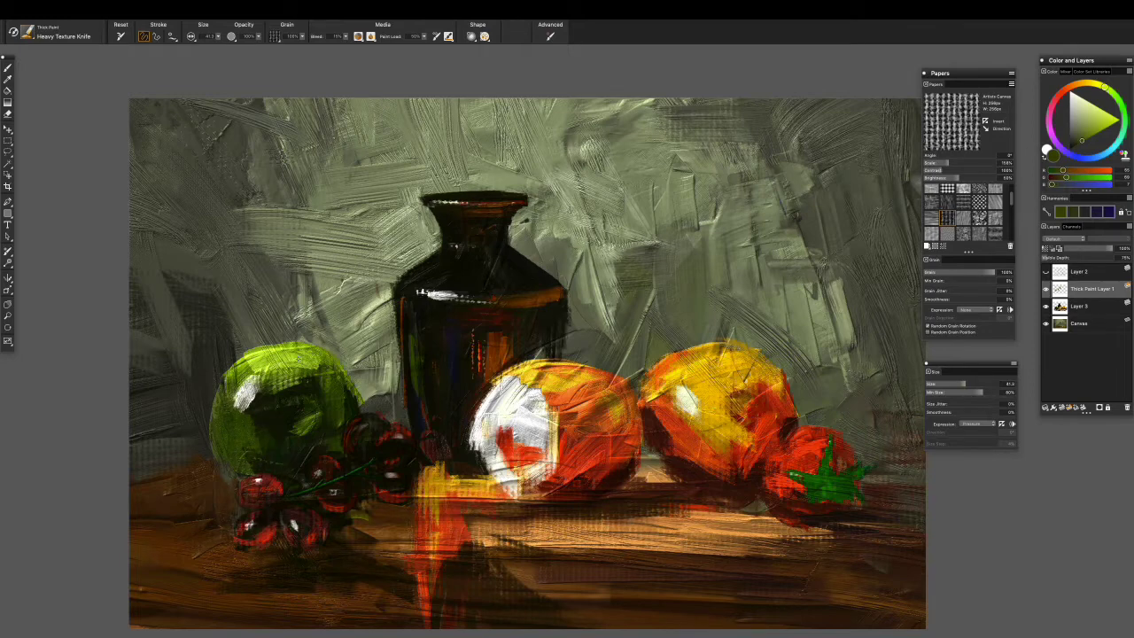
alt+click(229, 434)
alt+click(228, 435)
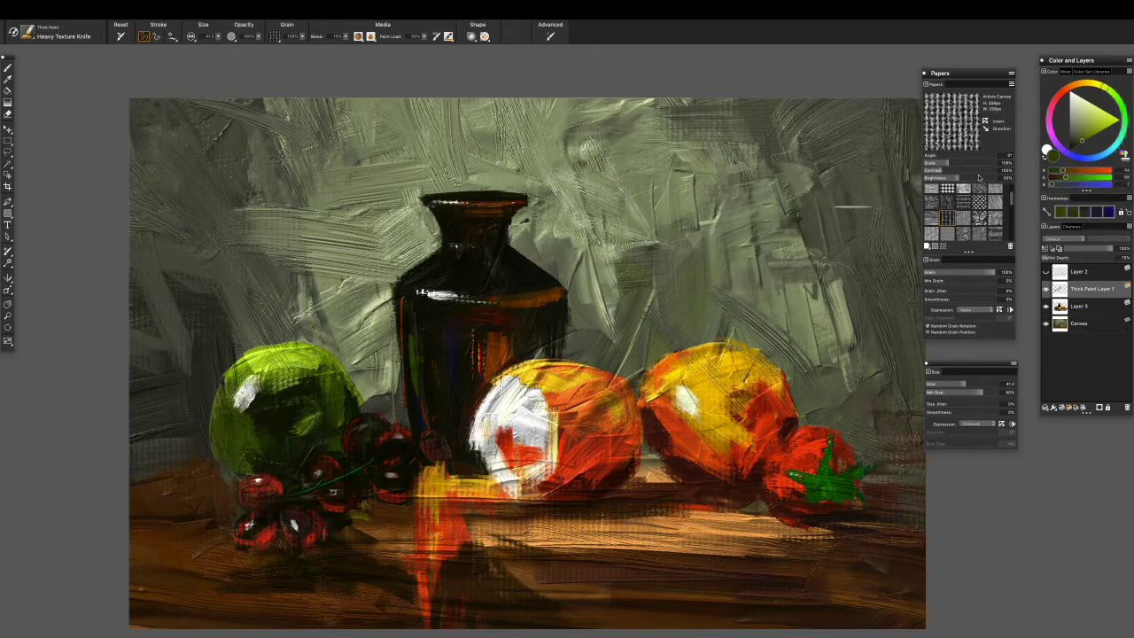
- Paint dark red, near-black and muted light touches on the red grapes, and darken the shadow beside them
click(1086, 134)
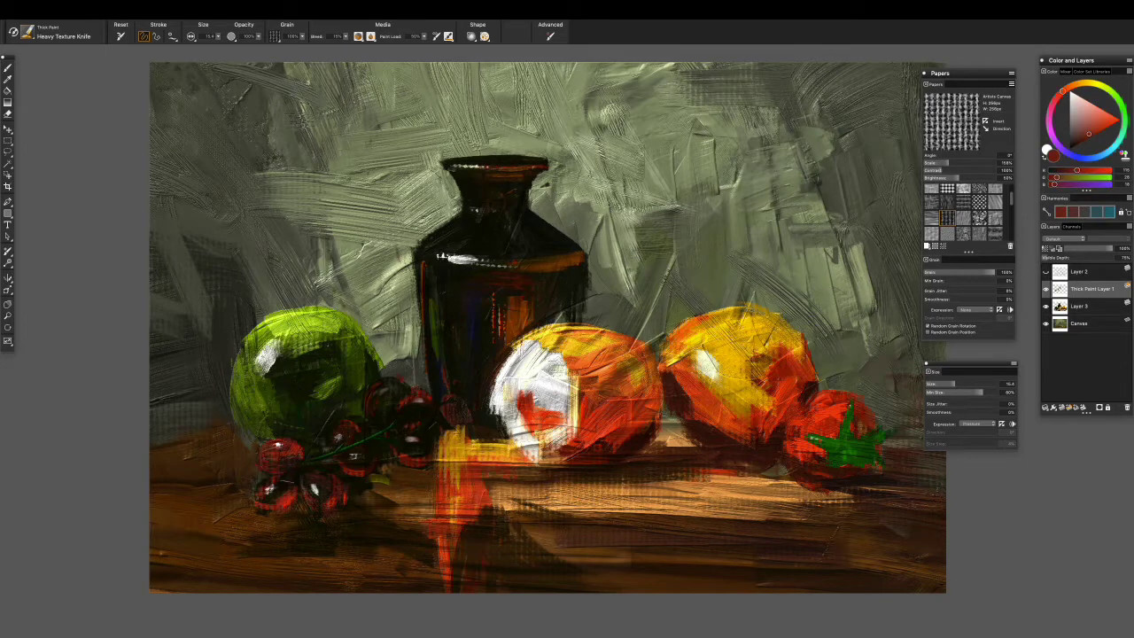
alt+click(301, 457)
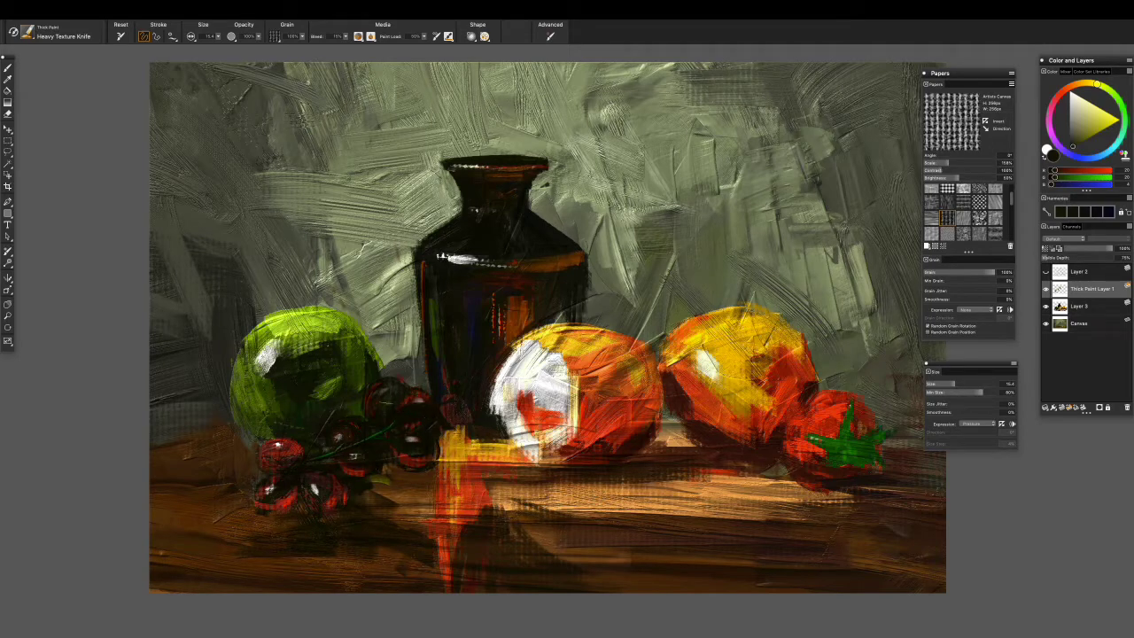
alt+click(382, 404)
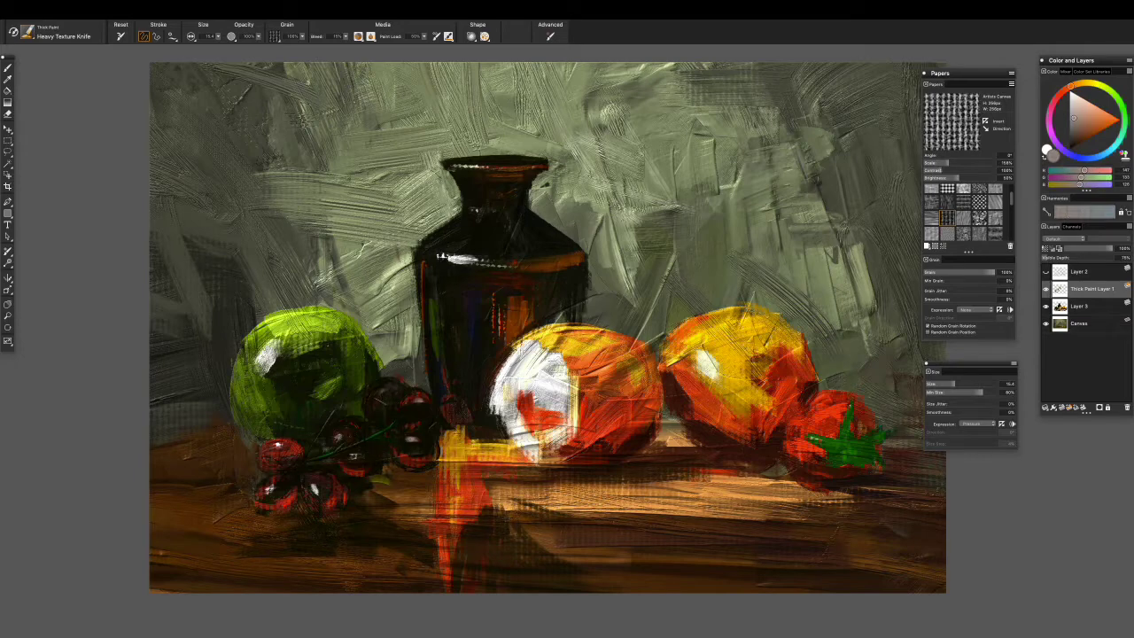
alt+click(405, 397)
alt+click(384, 406)
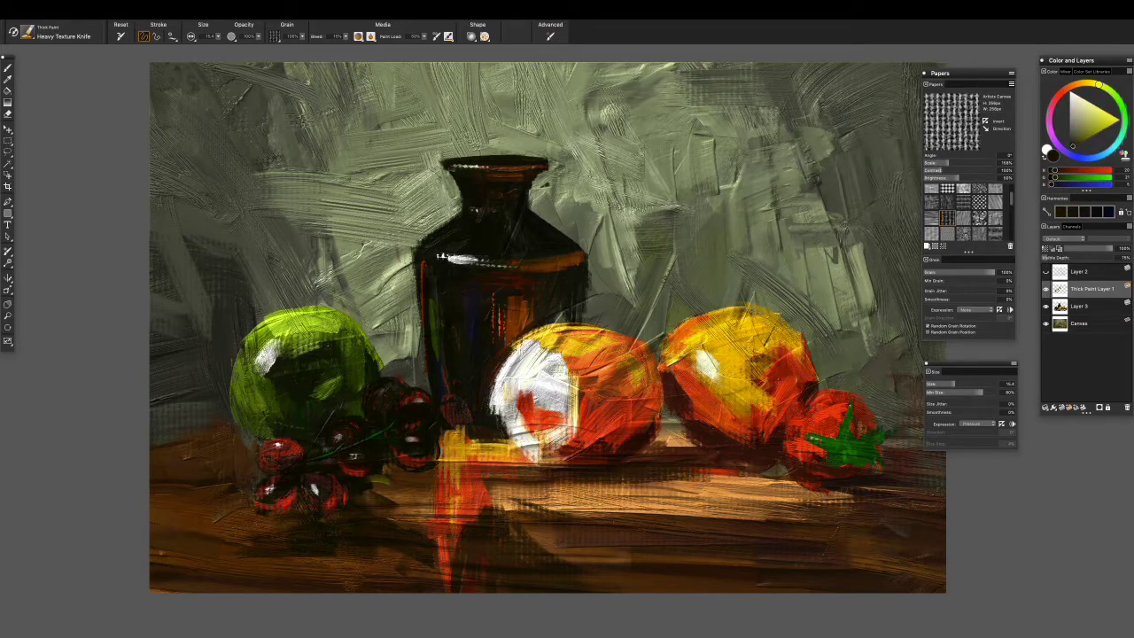
alt+click(372, 464)
drag(370, 480, 365, 454)
alt+click(358, 497)
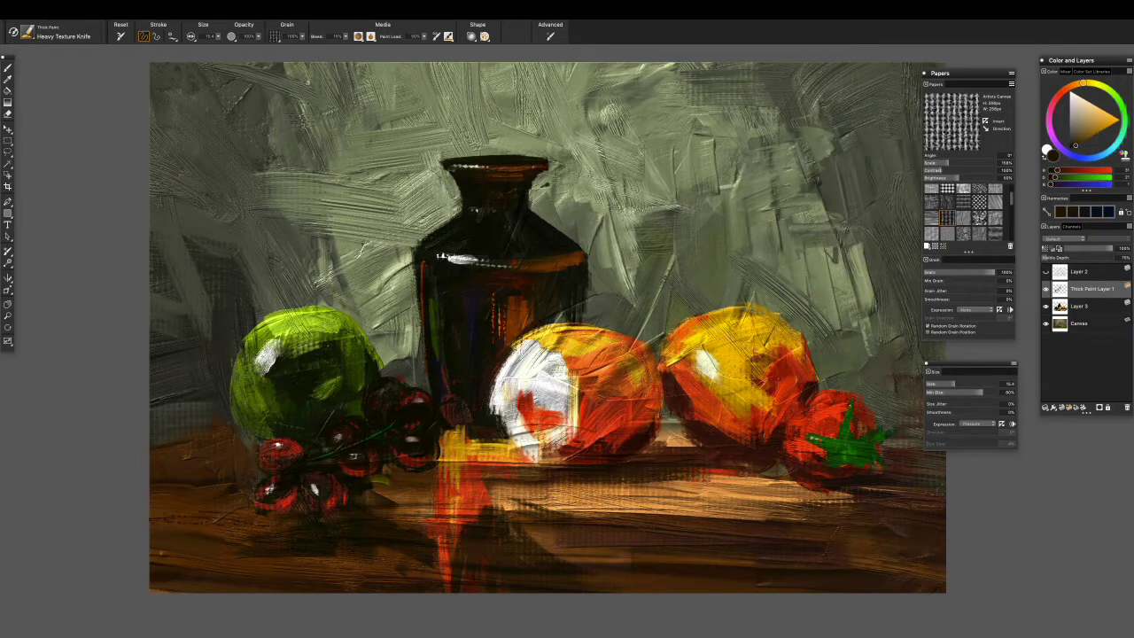
- Enlarge the knife and lay brown and dark brown strokes on the table to the left of the grapes
key(bracketright)
key(bracketright)
alt+click(477, 481)
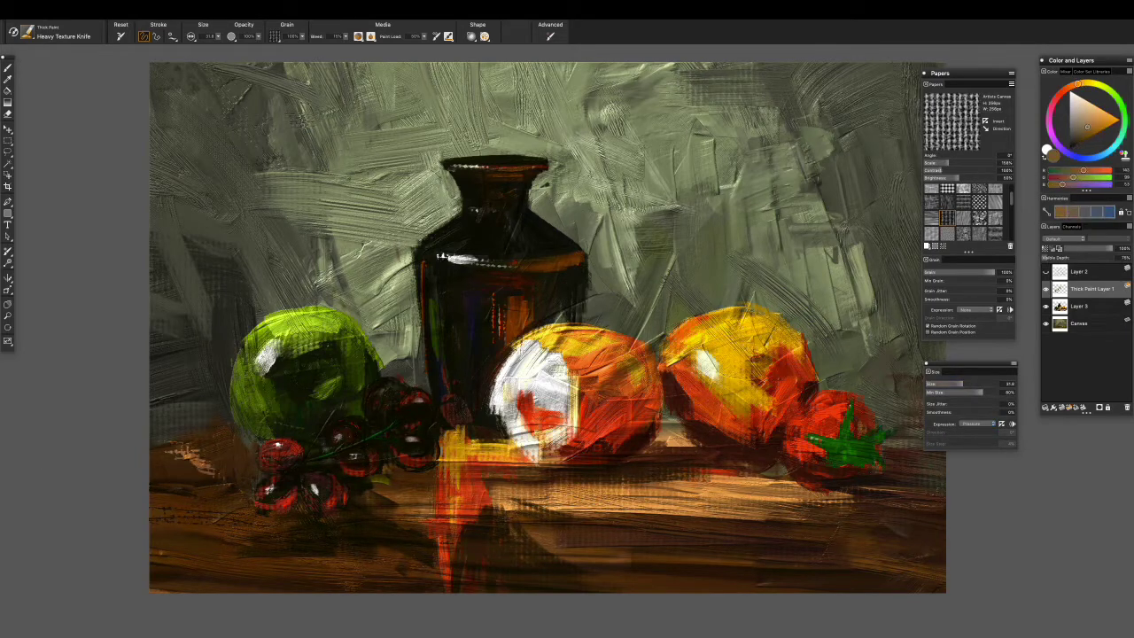
alt+click(204, 461)
alt+click(210, 550)
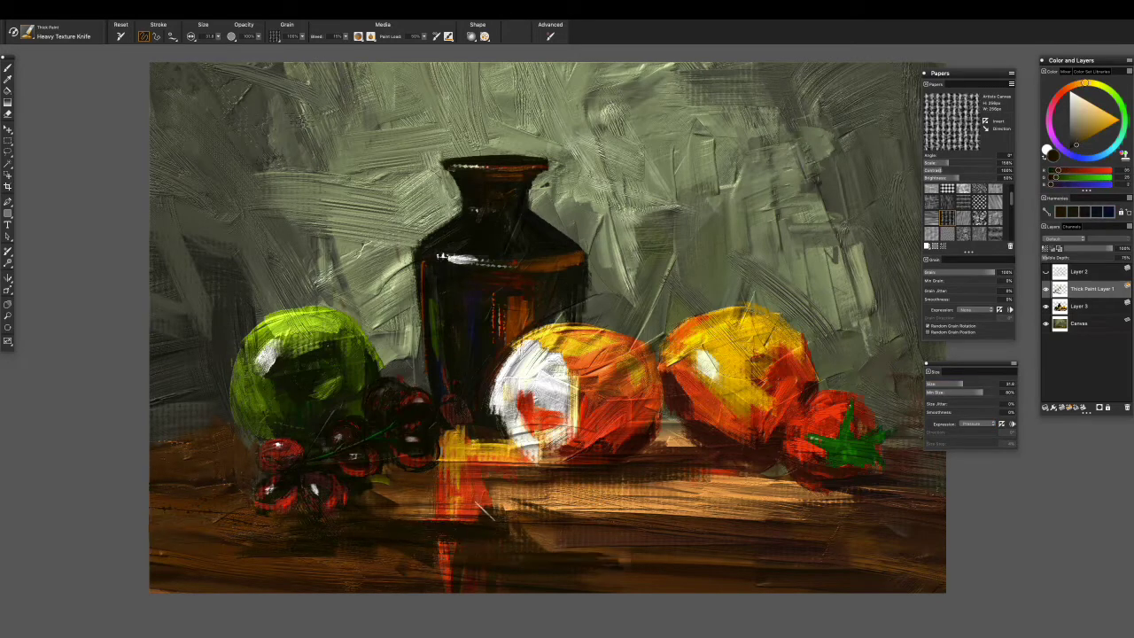
- Repaint the vertical reflection on the table below the vase with thick orange, brown and red strokes
alt+click(460, 453)
alt+click(459, 498)
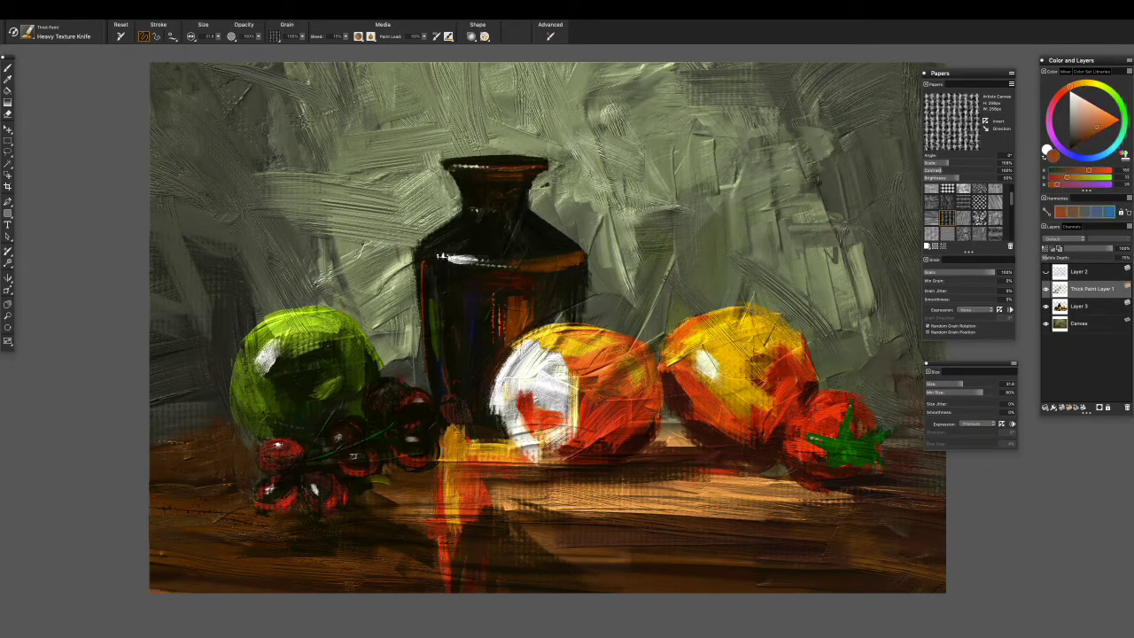
alt+click(443, 574)
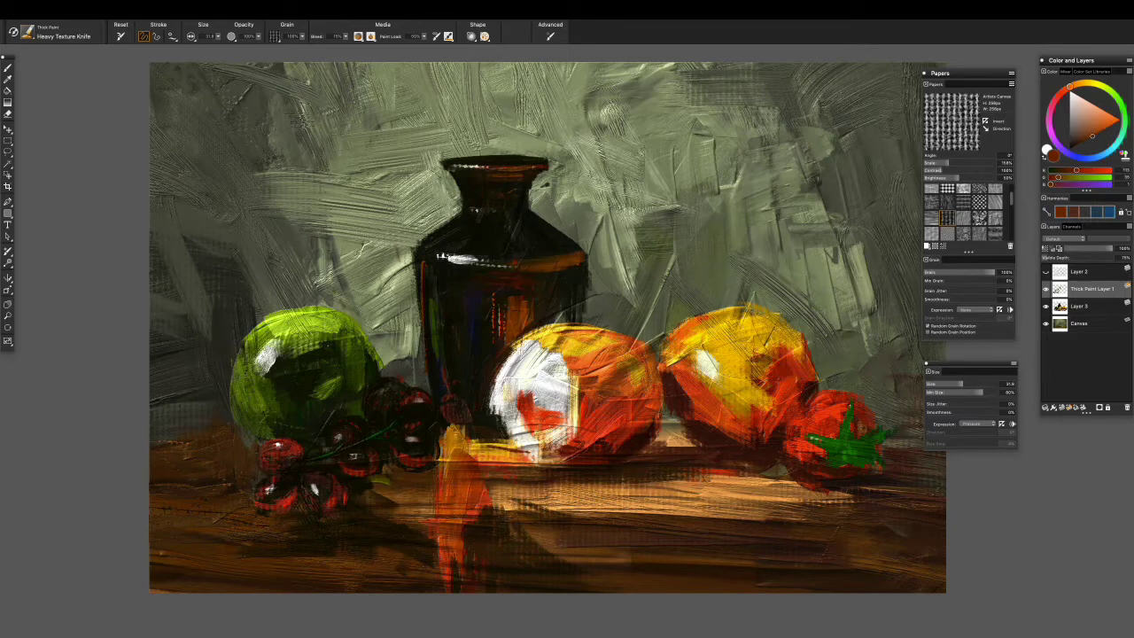
alt+click(600, 439)
drag(505, 473, 529, 483)
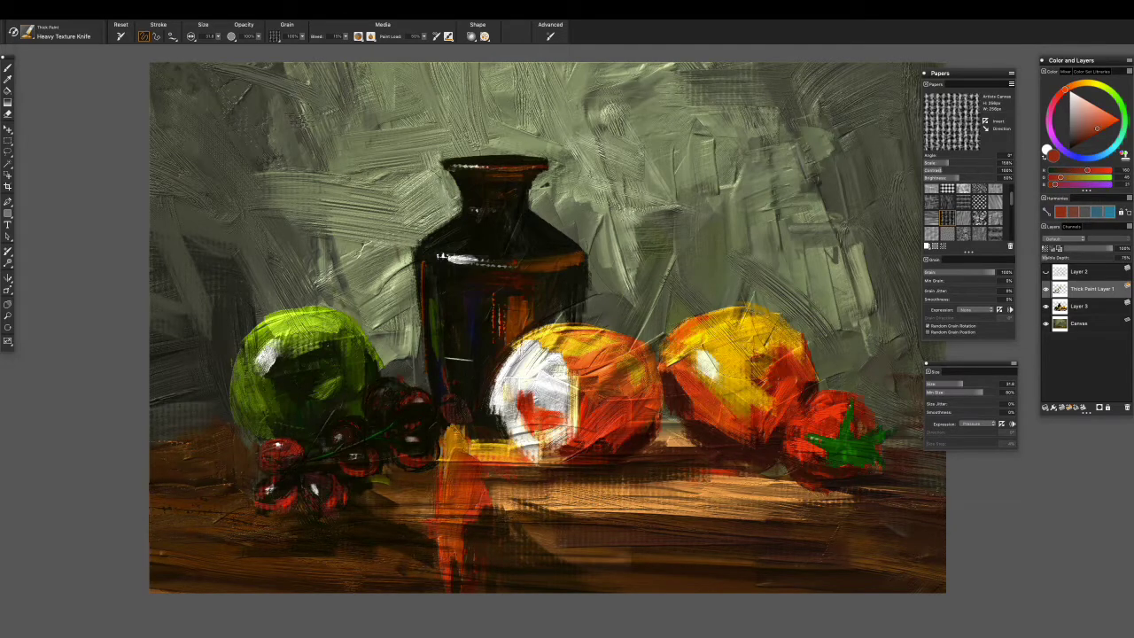
- Rework the middle fruit's white highlight, yellow top and red-orange right side with colors sampled from it
drag(460, 376, 365, 380)
alt+click(381, 386)
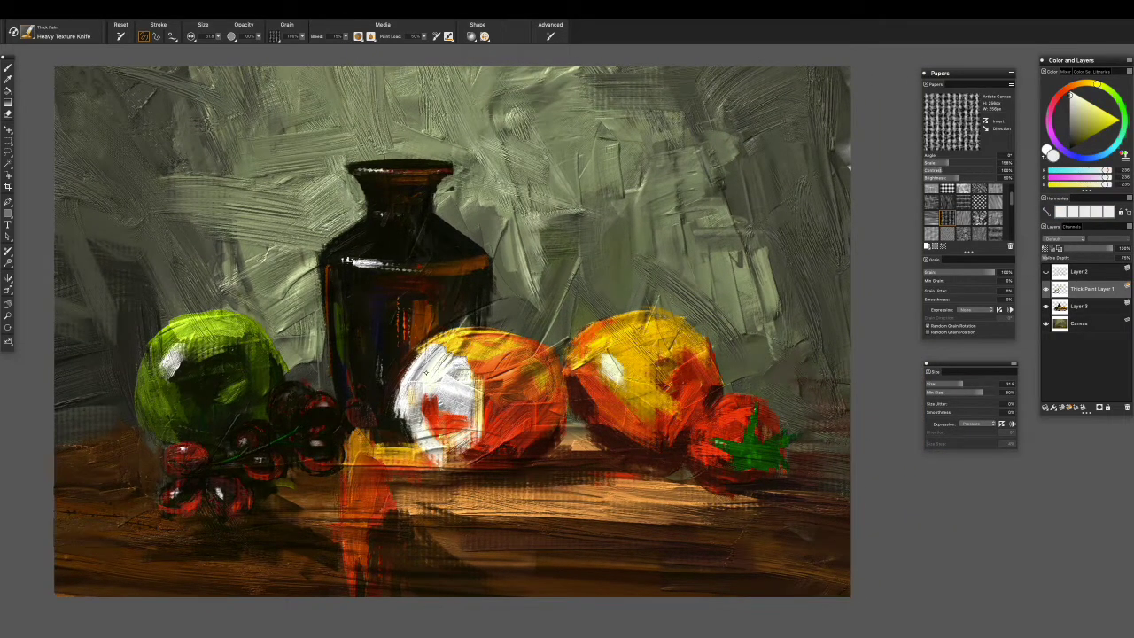
alt+click(469, 350)
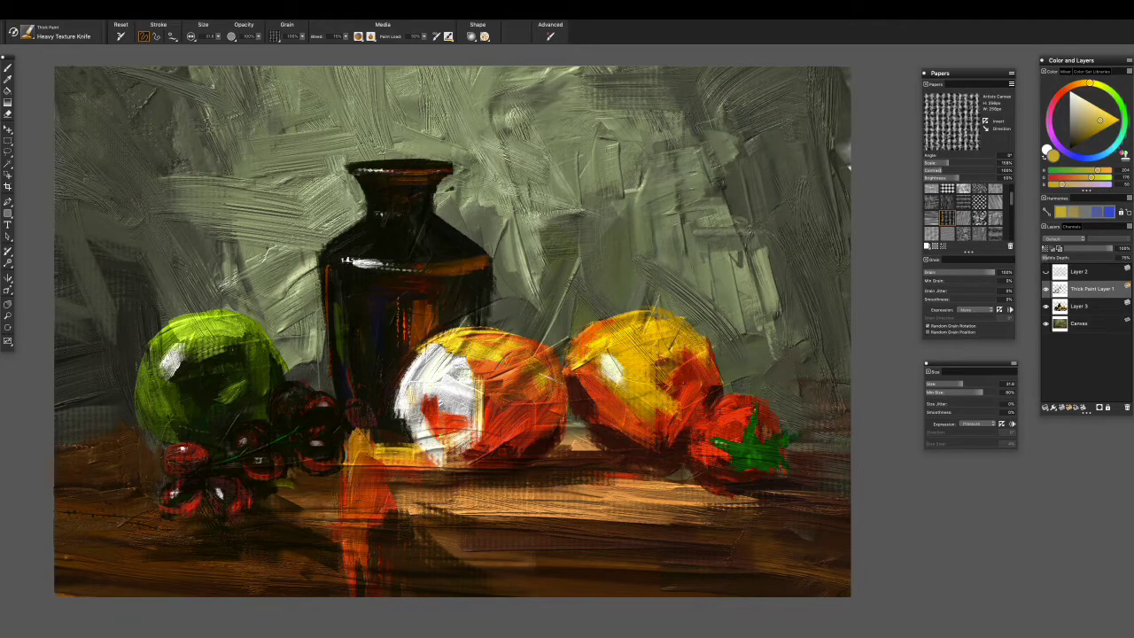
alt+click(550, 381)
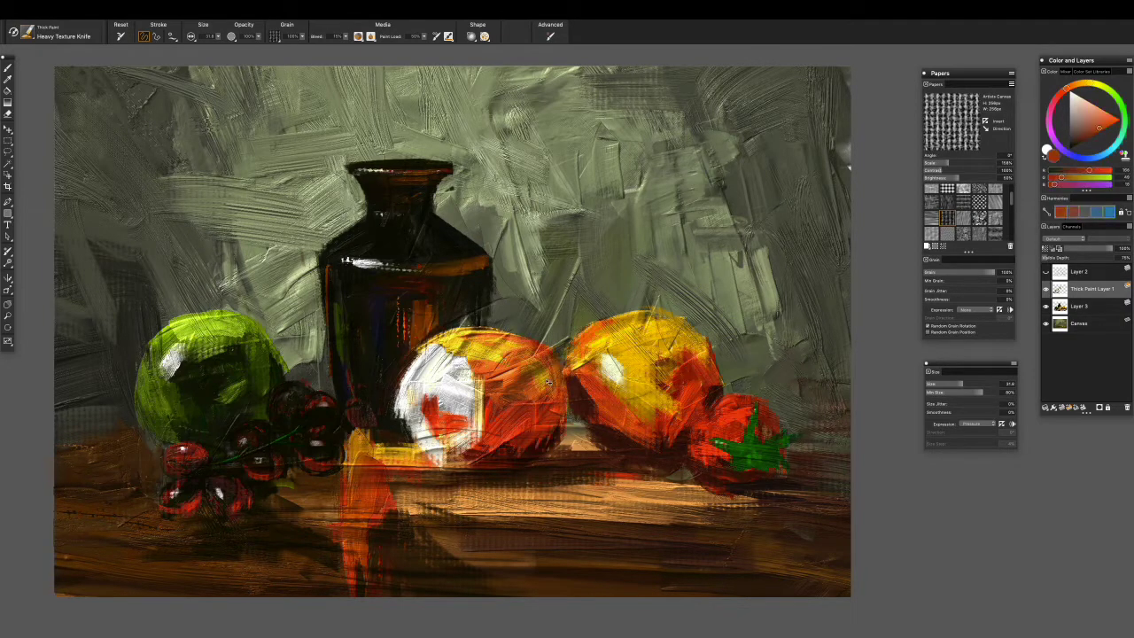
- Paint a dark shadow on the table beneath the middle fruits and add red touches under the middle fruit
alt+click(236, 502)
alt+click(469, 474)
mouse_move(454, 478)
mouse_down()
mouse_move(591, 463)
mouse_move(673, 471)
mouse_up()
drag(518, 489, 356, 470)
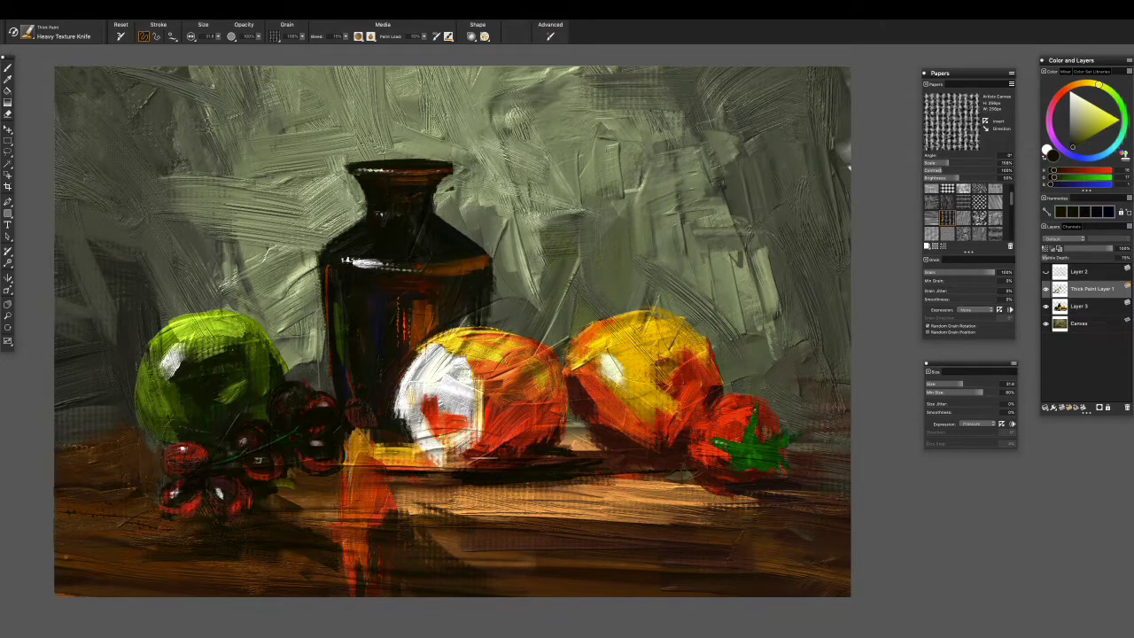
alt+click(461, 456)
drag(484, 468, 372, 478)
click(27, 32)
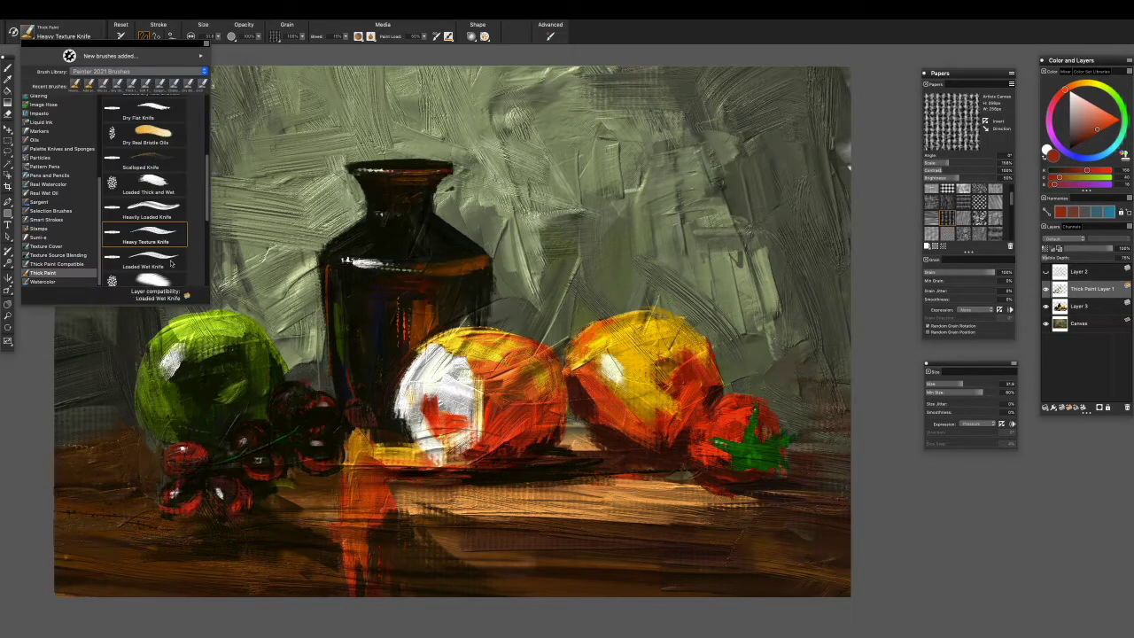
click(146, 298)
mouse_move(960, 381)
mouse_down()
mouse_move(944, 383)
mouse_move(954, 383)
mouse_up()
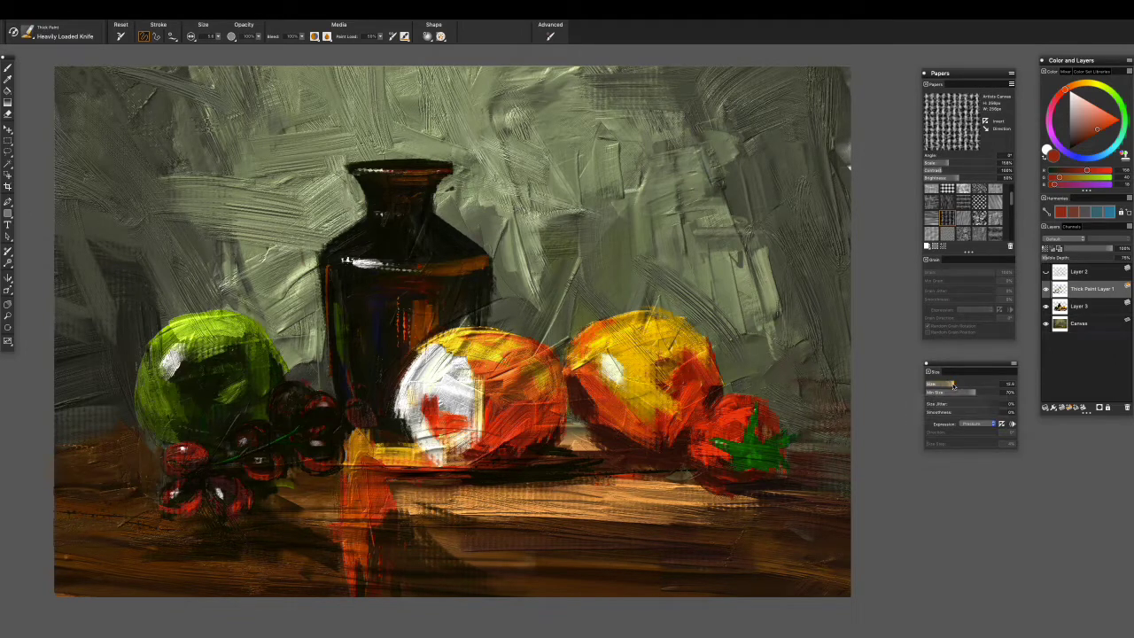
click(27, 32)
click(146, 235)
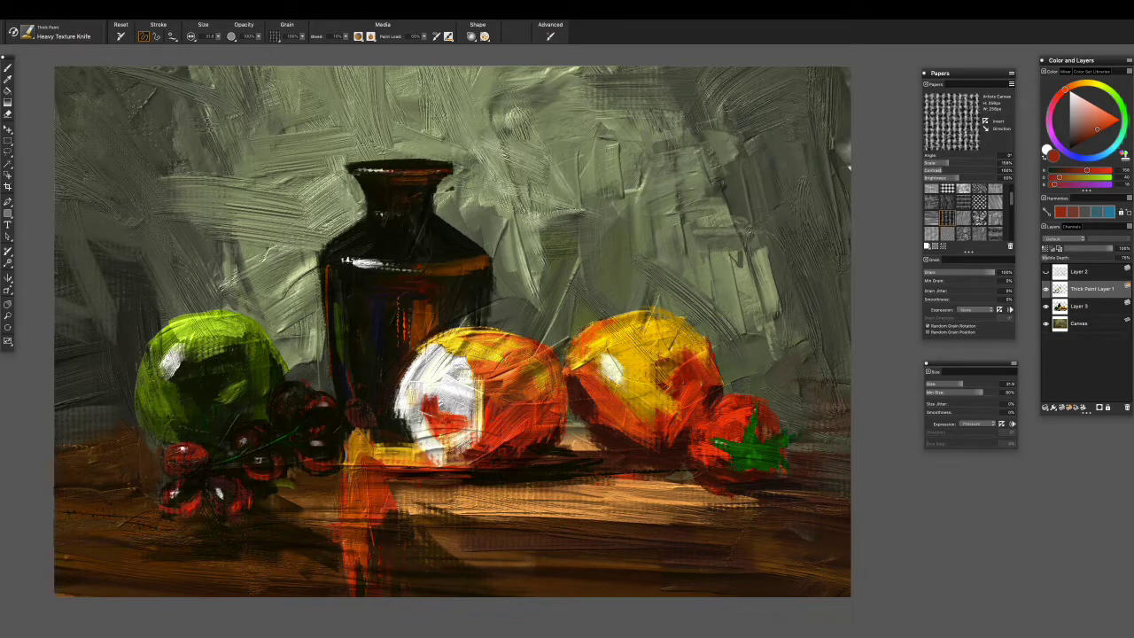
- Touch up the middle fruit's white highlight and add long tan and brown strokes across the lit table in front
alt+click(436, 379)
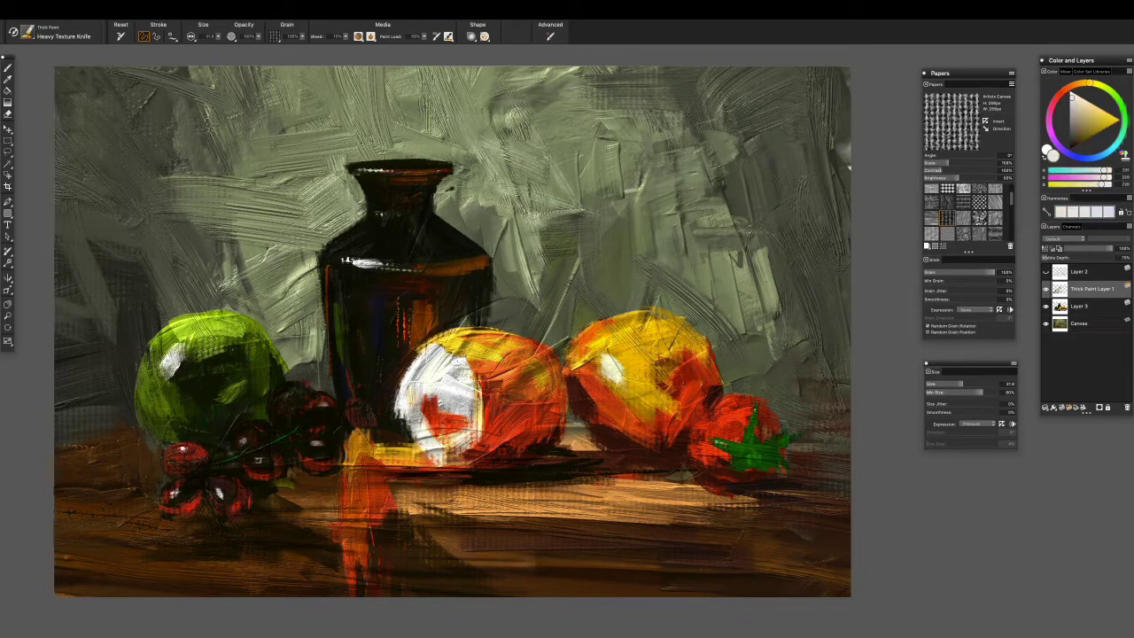
drag(436, 379, 352, 398)
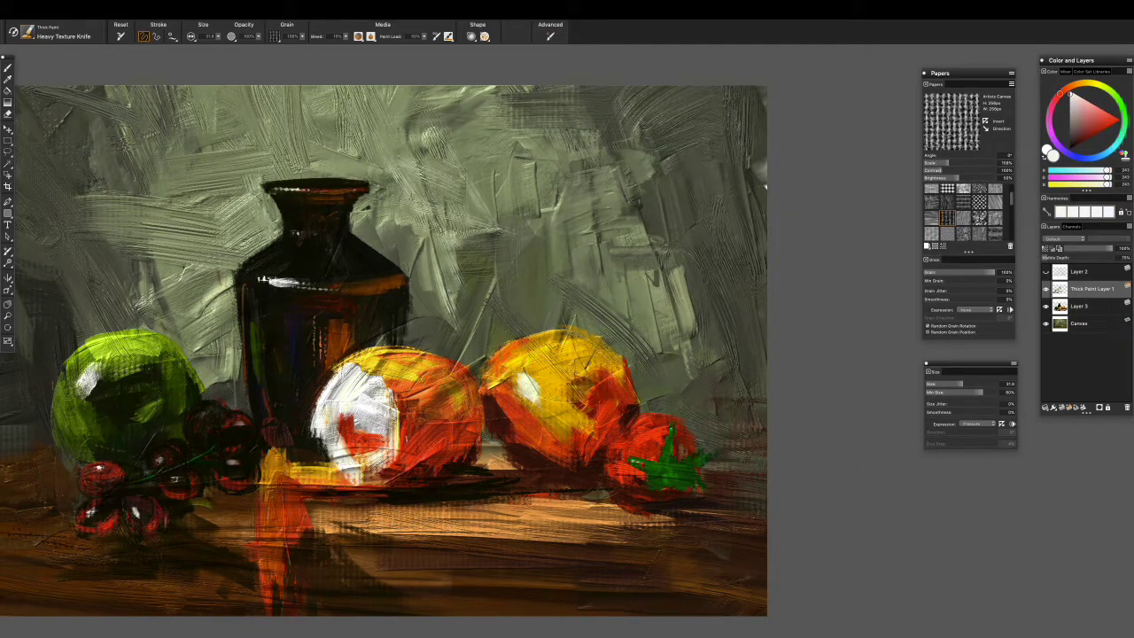
drag(390, 531, 593, 532)
alt+click(541, 523)
drag(354, 537, 709, 545)
alt+click(621, 554)
mouse_move(425, 540)
mouse_down()
mouse_move(767, 542)
mouse_move(767, 556)
mouse_up()
alt+click(661, 496)
- Add thick red strokes across the vase's reflection on the table and down its length
alt+click(296, 514)
drag(296, 512, 399, 514)
alt+click(304, 532)
drag(299, 519, 281, 574)
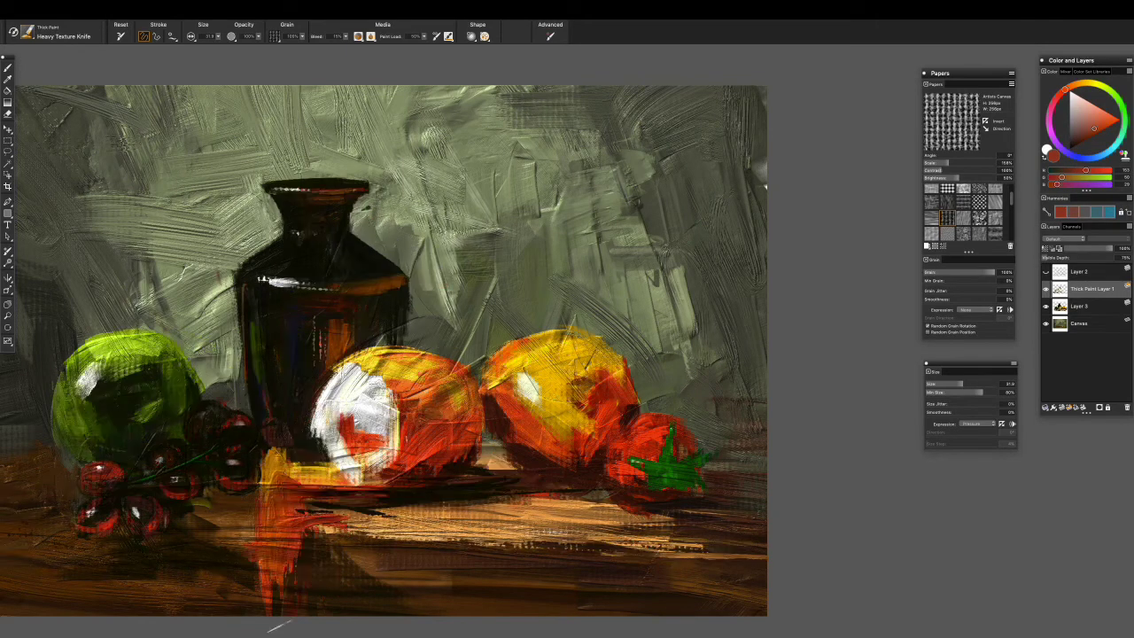
- Darken the lower table around the reflection and beneath the grapes with dark brown strokes
alt+click(286, 585)
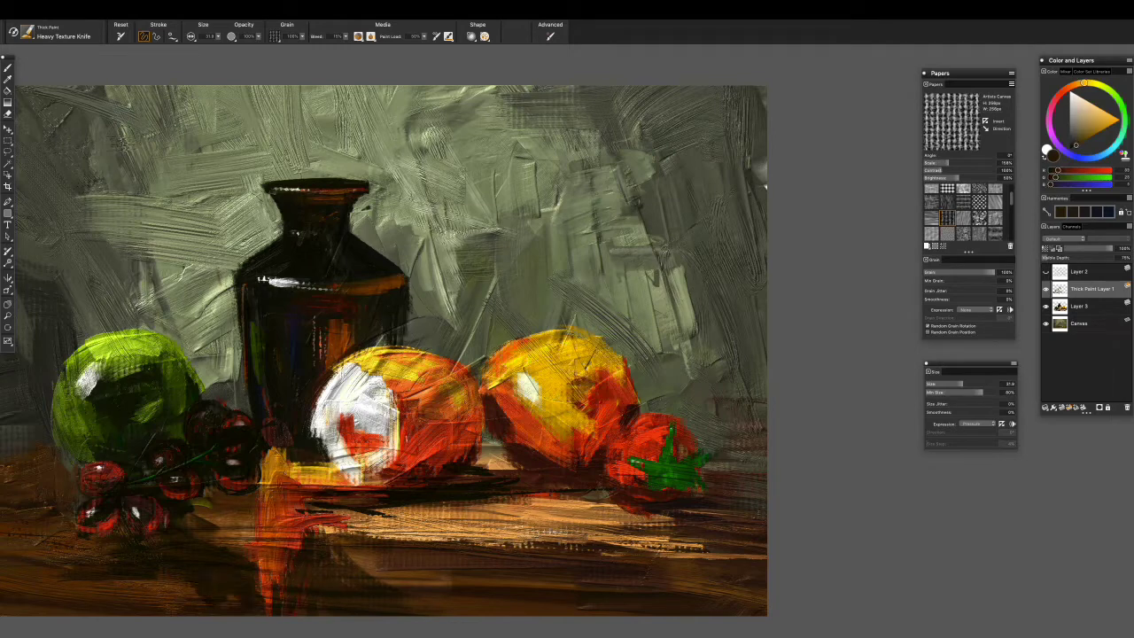
mouse_move(247, 601)
mouse_down()
mouse_move(415, 583)
mouse_move(32, 568)
mouse_up()
alt+click(372, 572)
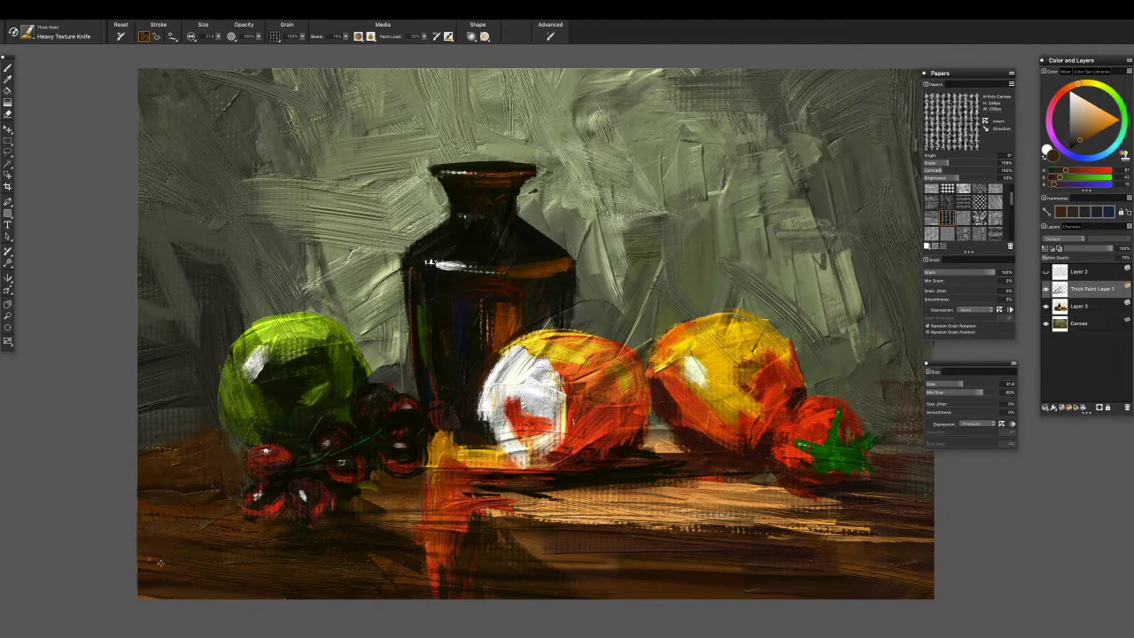
alt+click(266, 519)
drag(670, 541, 514, 551)
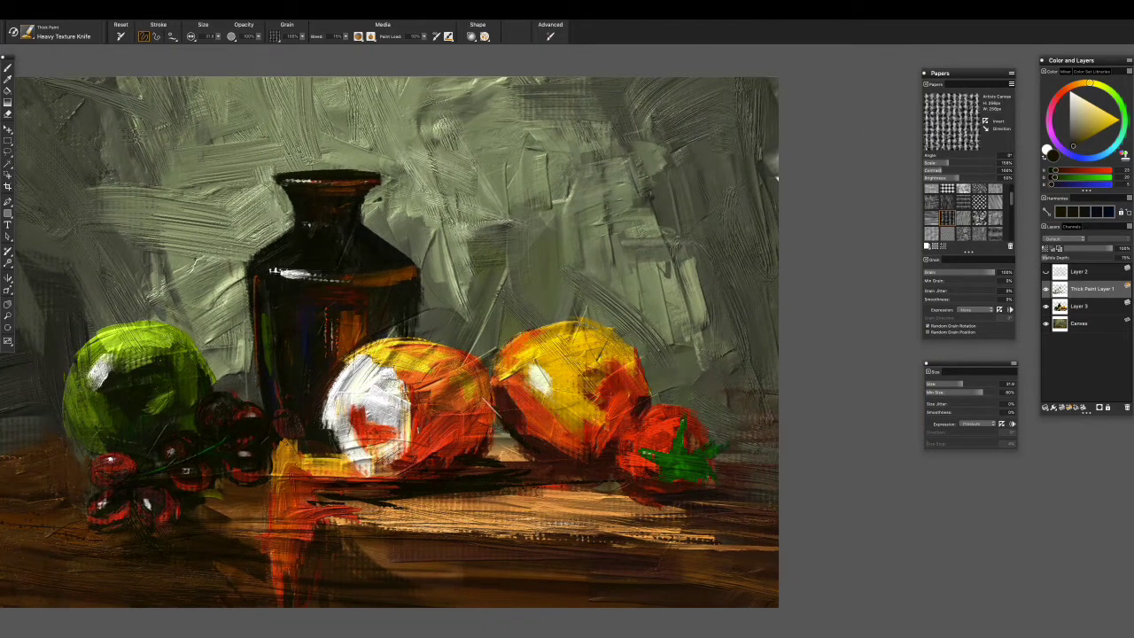
- Add sampled red and yellow touches to the two yellow-red fruits and red strokes along their table shadow
alt+click(493, 408)
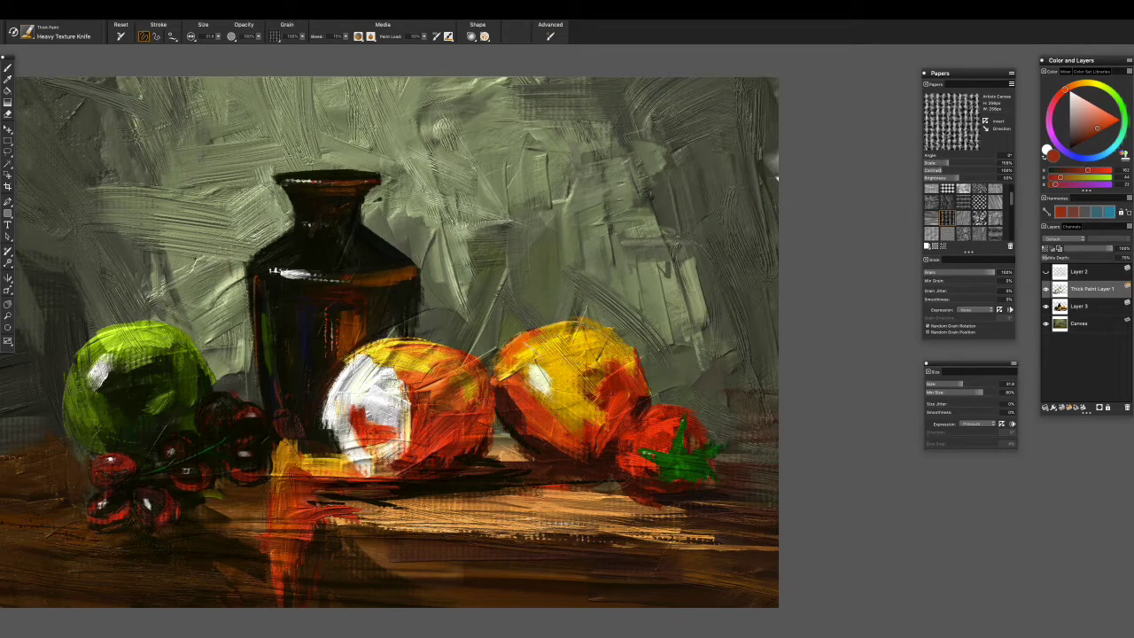
alt+click(580, 340)
alt+click(593, 355)
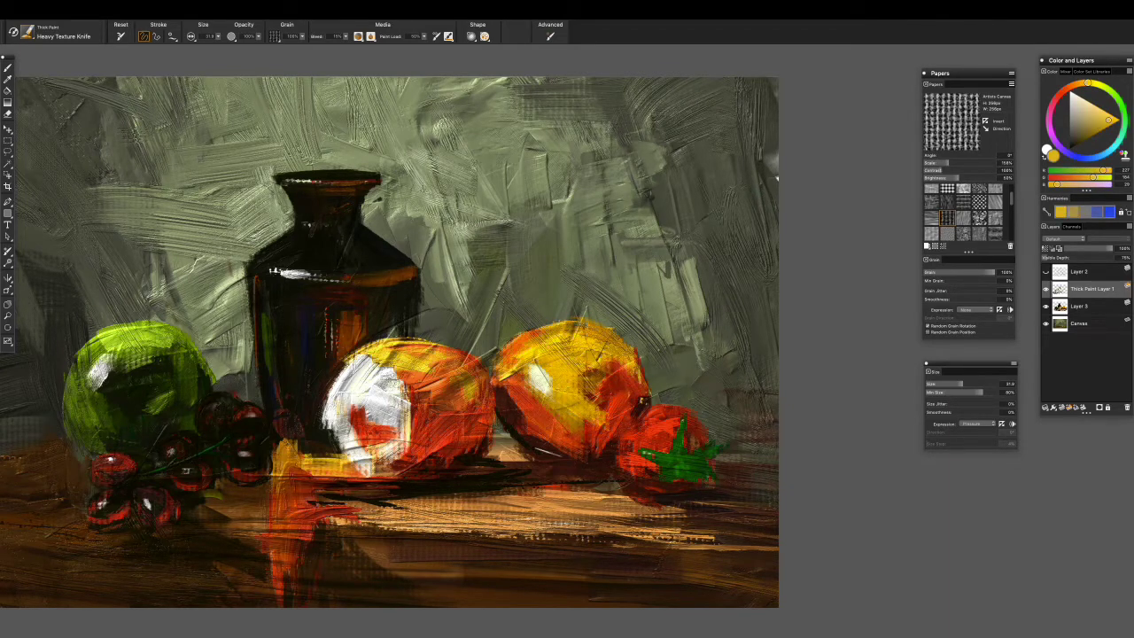
alt+click(603, 444)
drag(443, 487, 501, 491)
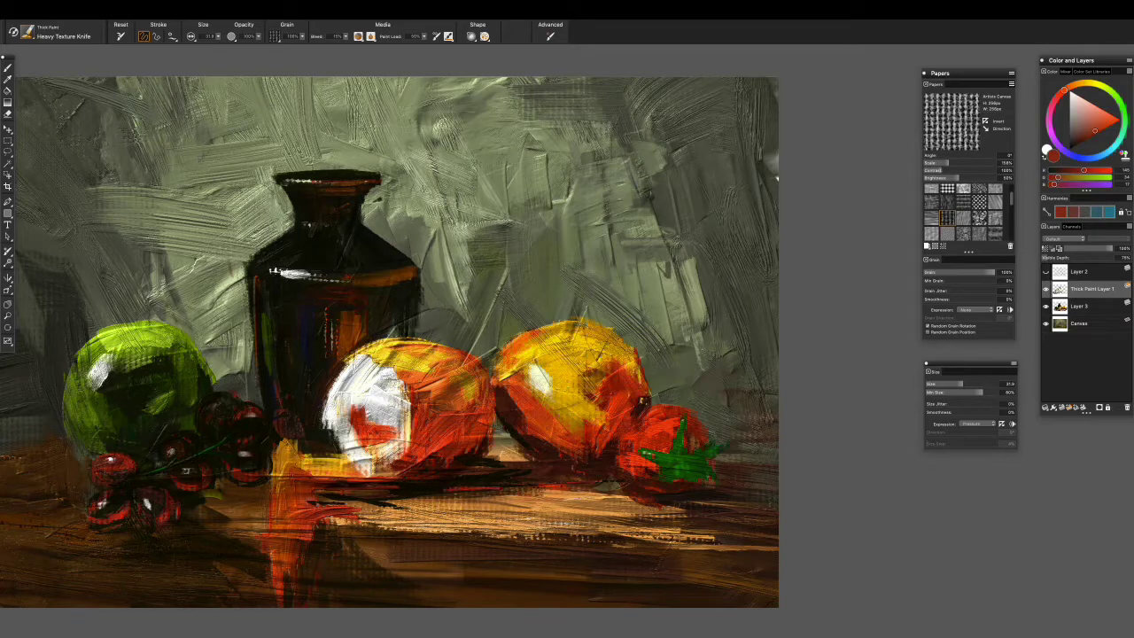
- Touch up the tomato's edges and green calyx with sampled red, dark green and dark brown strokes, using a smaller knife
drag(649, 420, 696, 429)
drag(635, 494, 695, 501)
alt+click(680, 454)
key(bracketleft)
alt+click(656, 455)
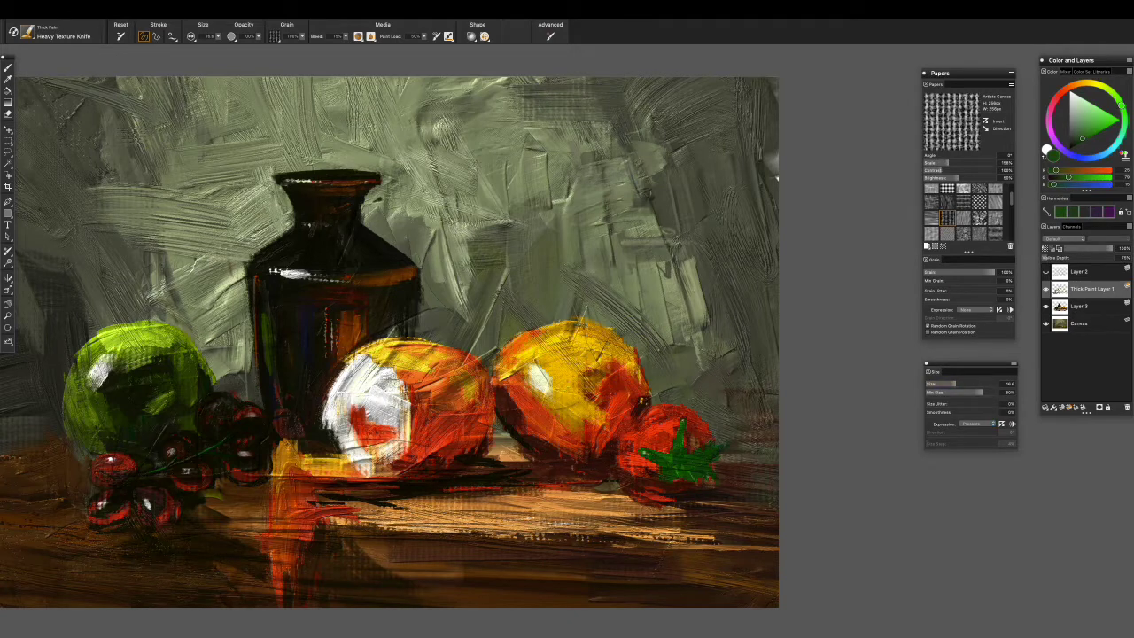
alt+click(702, 492)
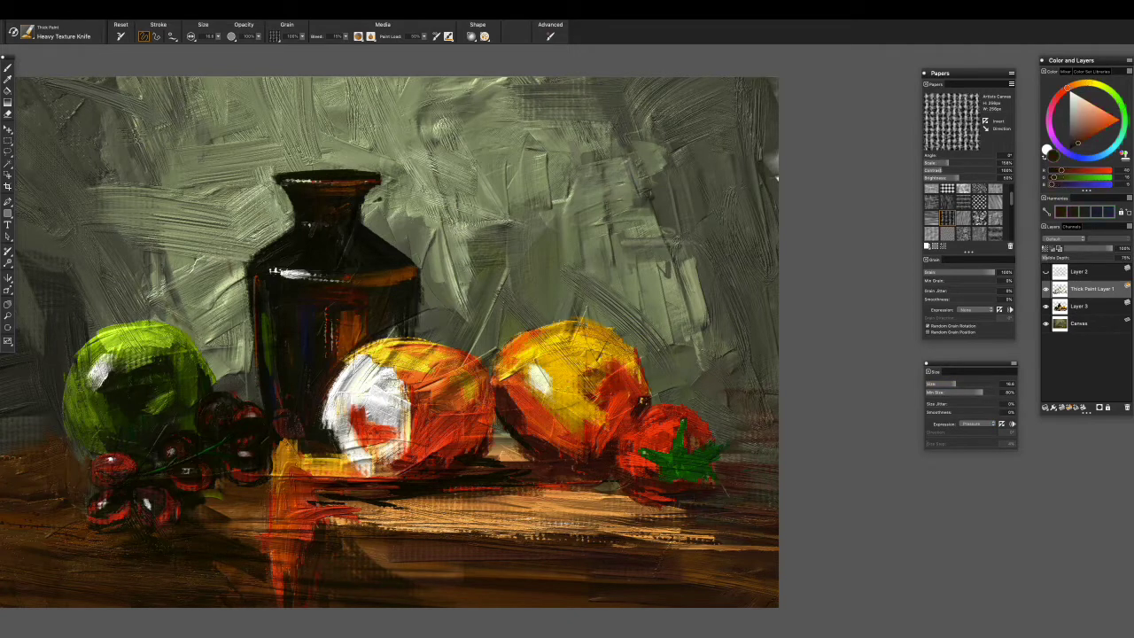
alt+click(657, 416)
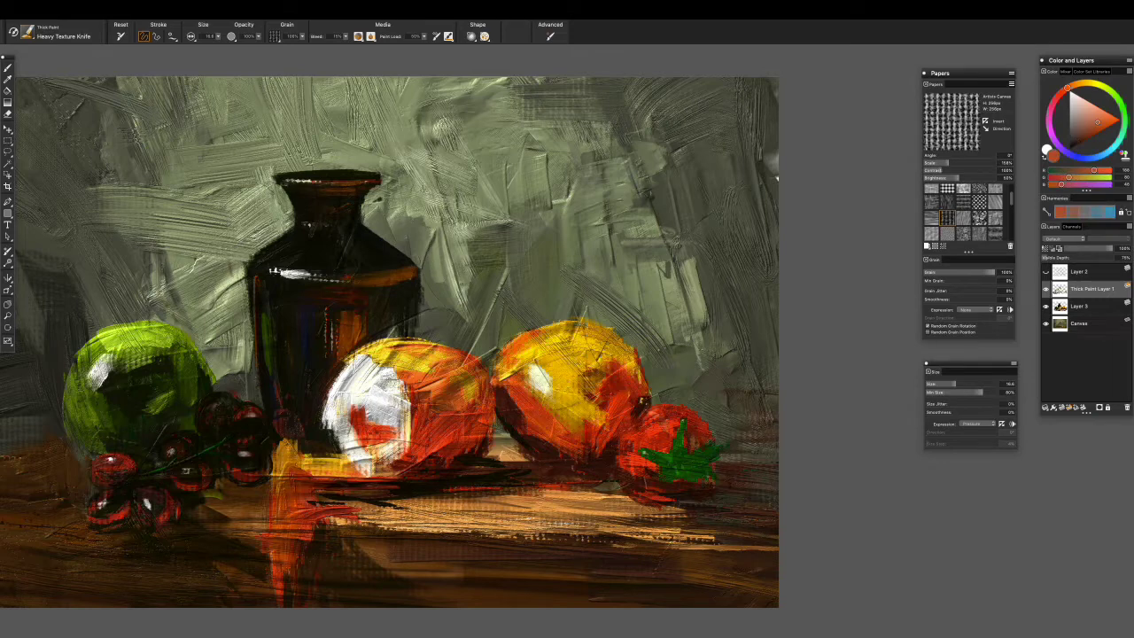
alt+click(648, 452)
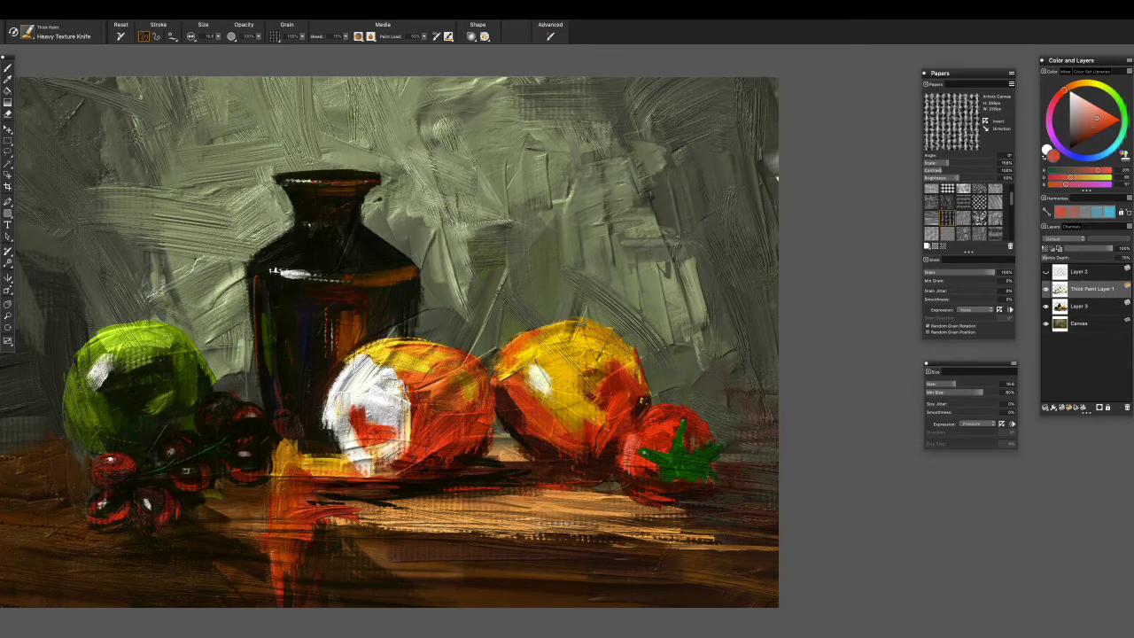
- Dab a small pale highlight on the tomato and blend around it with sampled red
alt+click(634, 434)
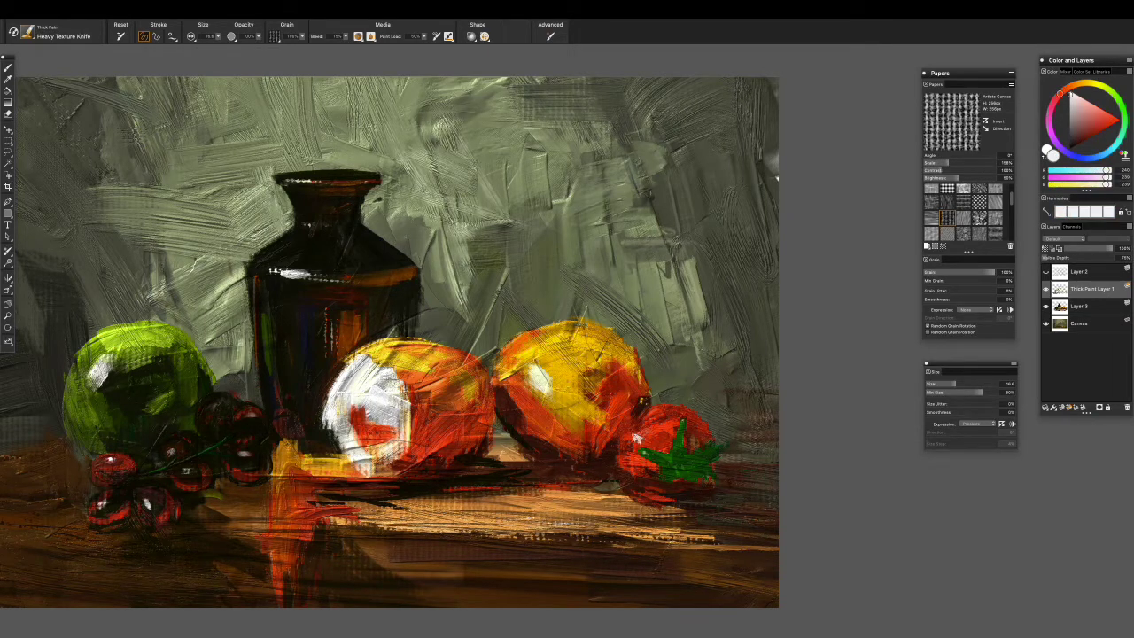
alt+click(642, 436)
alt+click(641, 436)
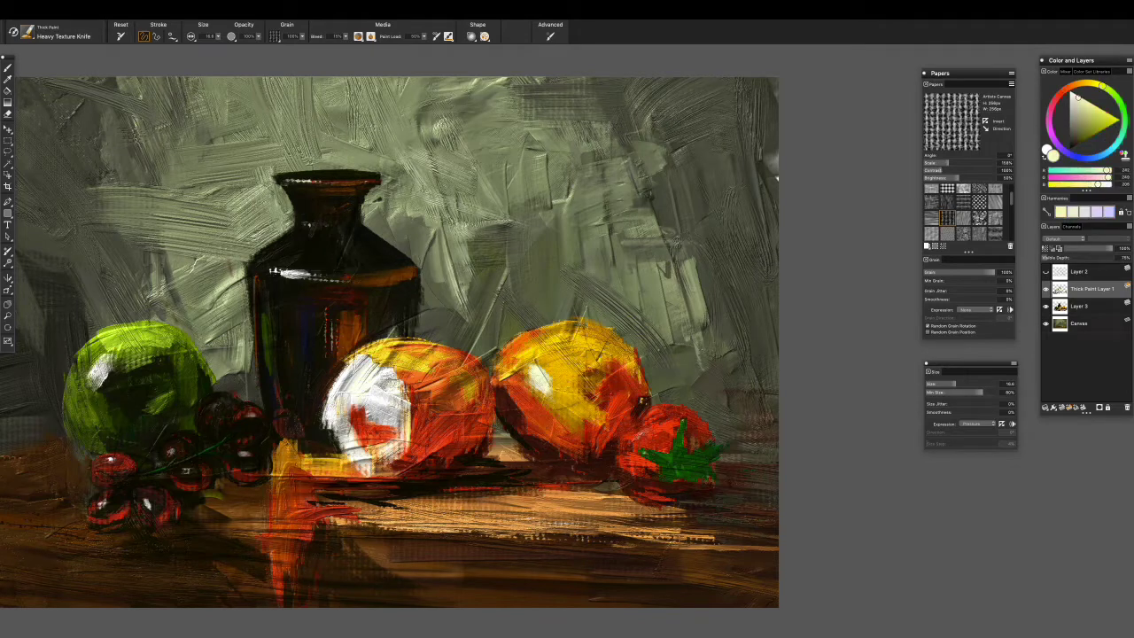
alt+click(643, 435)
alt+click(654, 441)
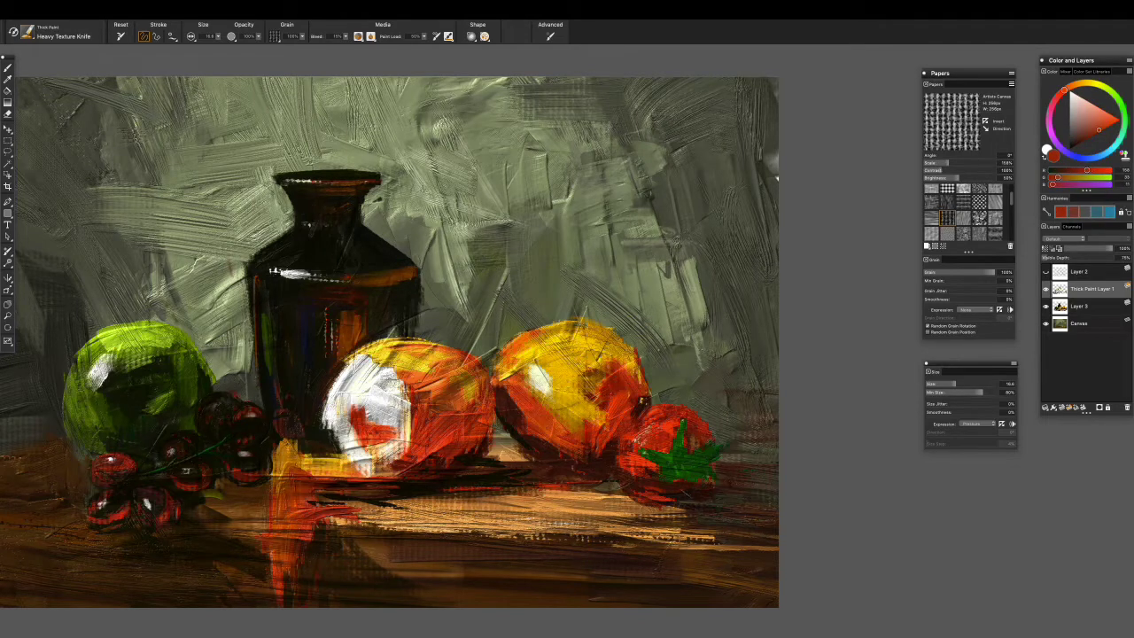
- Add sampled tan and light grey-green streaks along the back edge of the table beside the tomato
scroll(644, 517, down, 5)
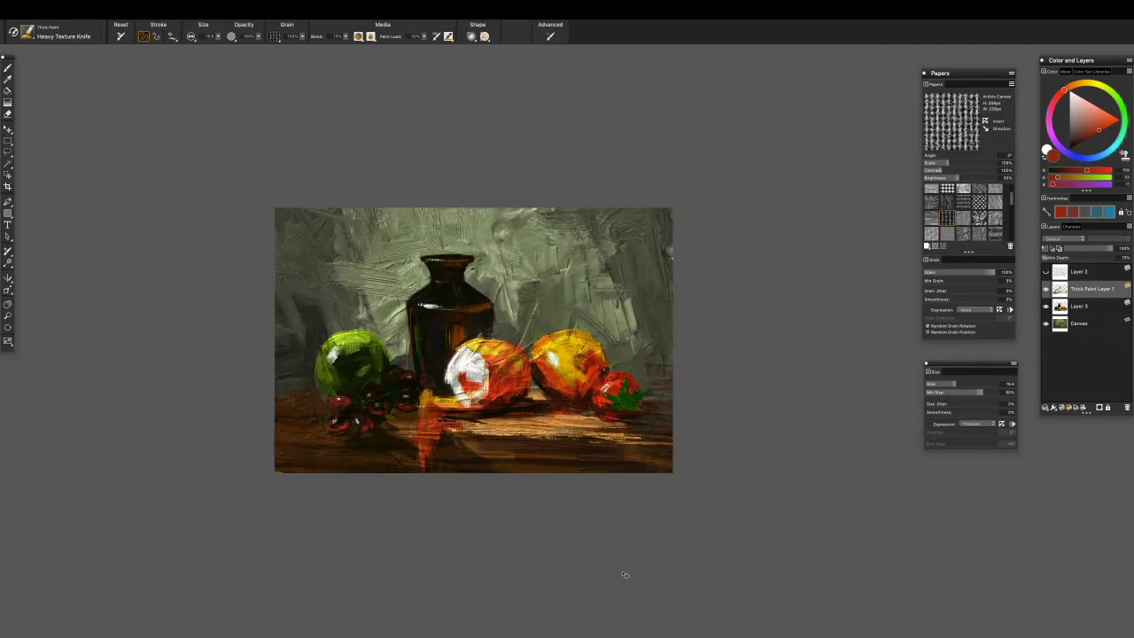
scroll(629, 561, up, 3)
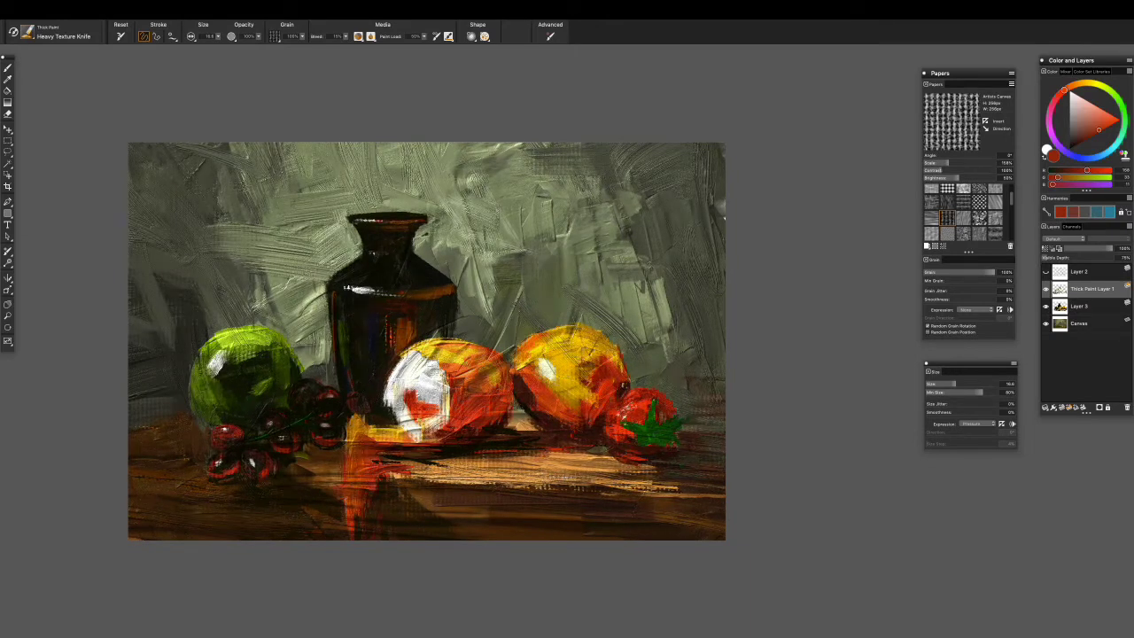
alt+click(625, 416)
drag(593, 410, 625, 429)
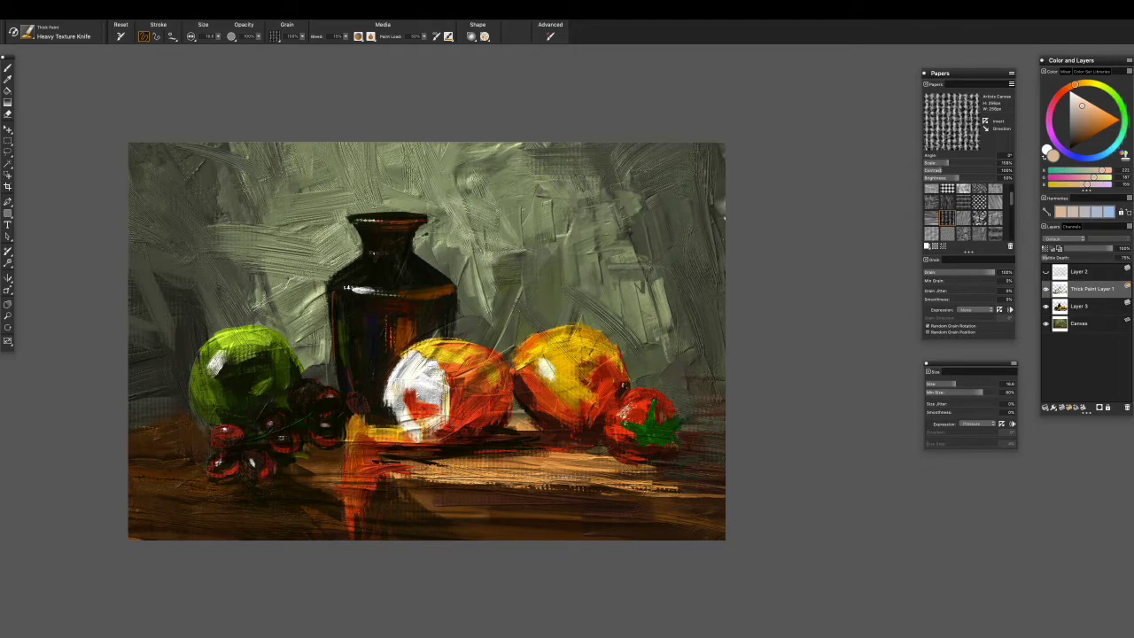
alt+click(624, 413)
alt+click(700, 413)
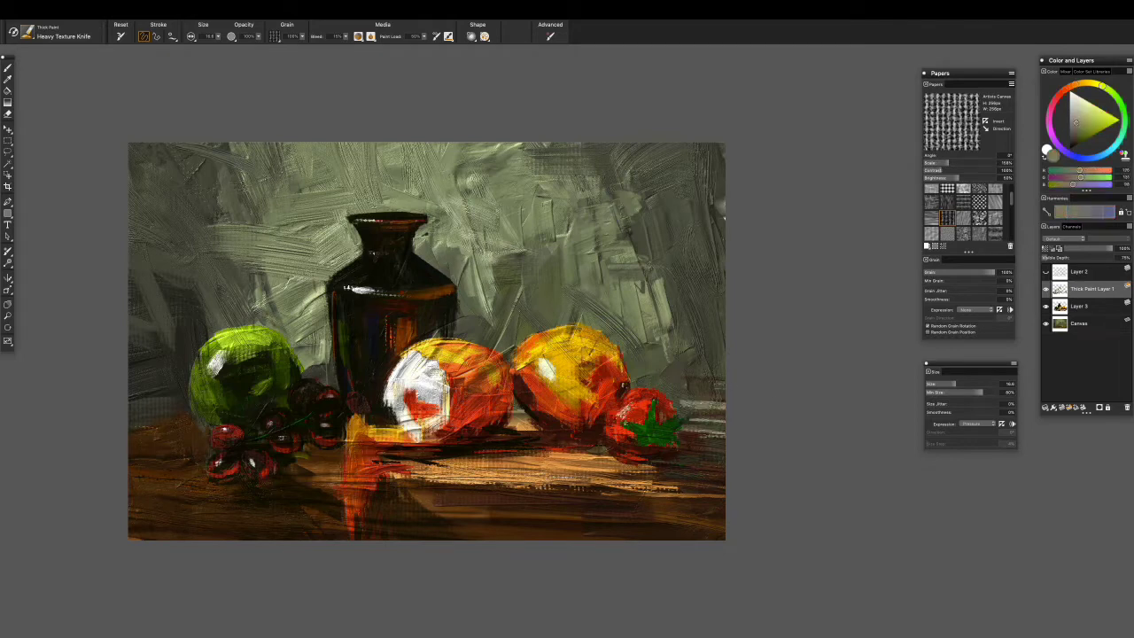
- Add a new Thick Paint layer directly above the Canvas layer and enlarge the knife
drag(425, 341, 457, 359)
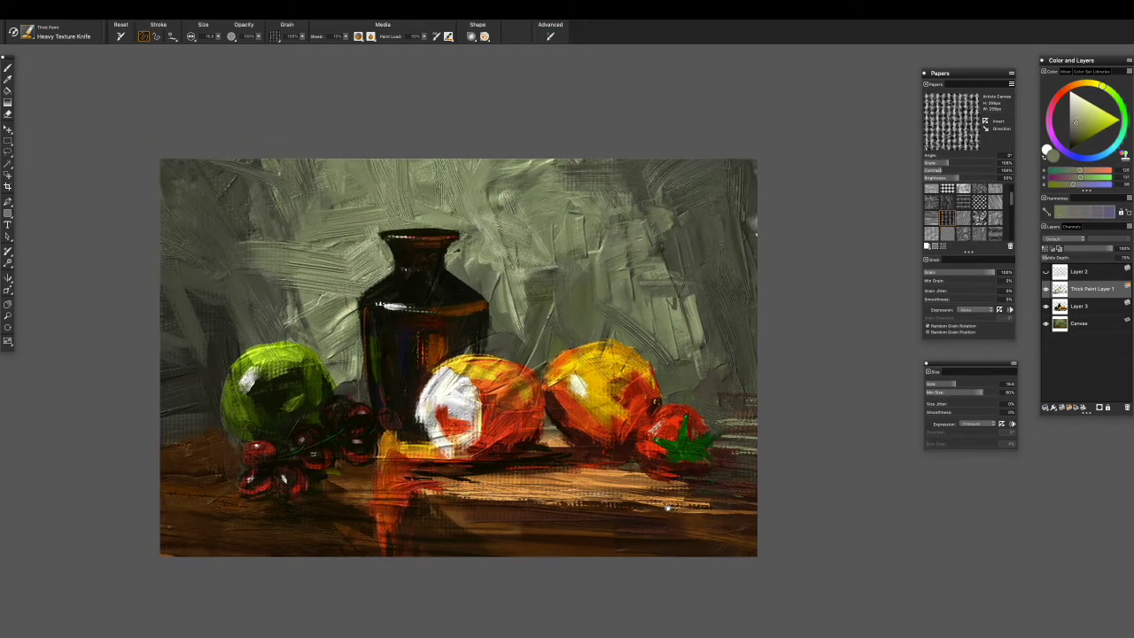
click(1064, 406)
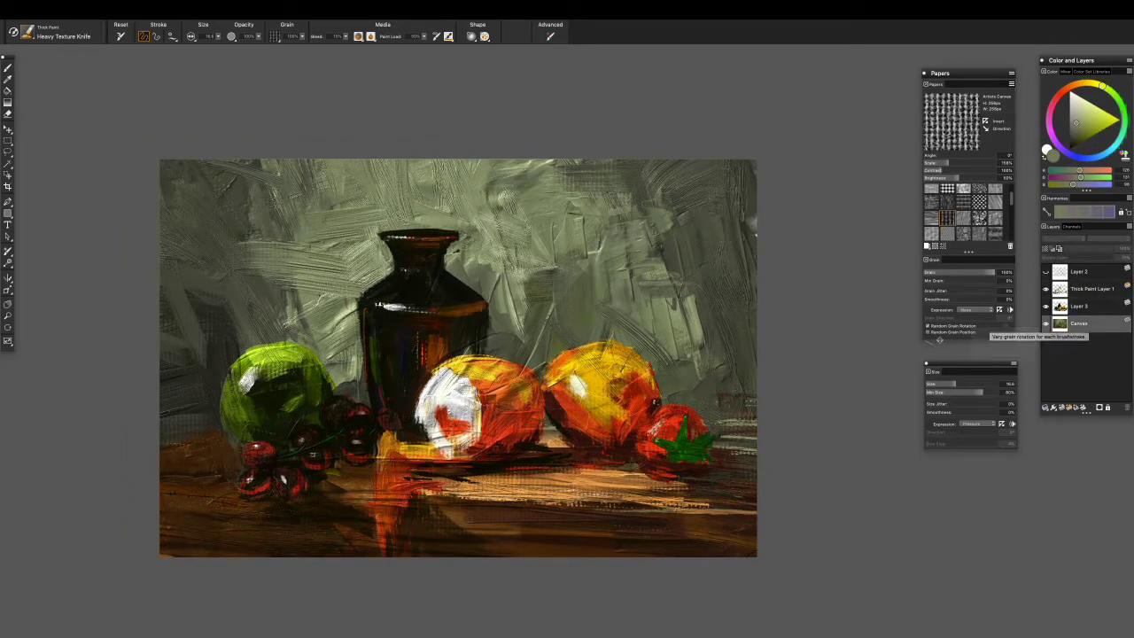
key(bracketright)
key(bracketright)
key(bracketright)
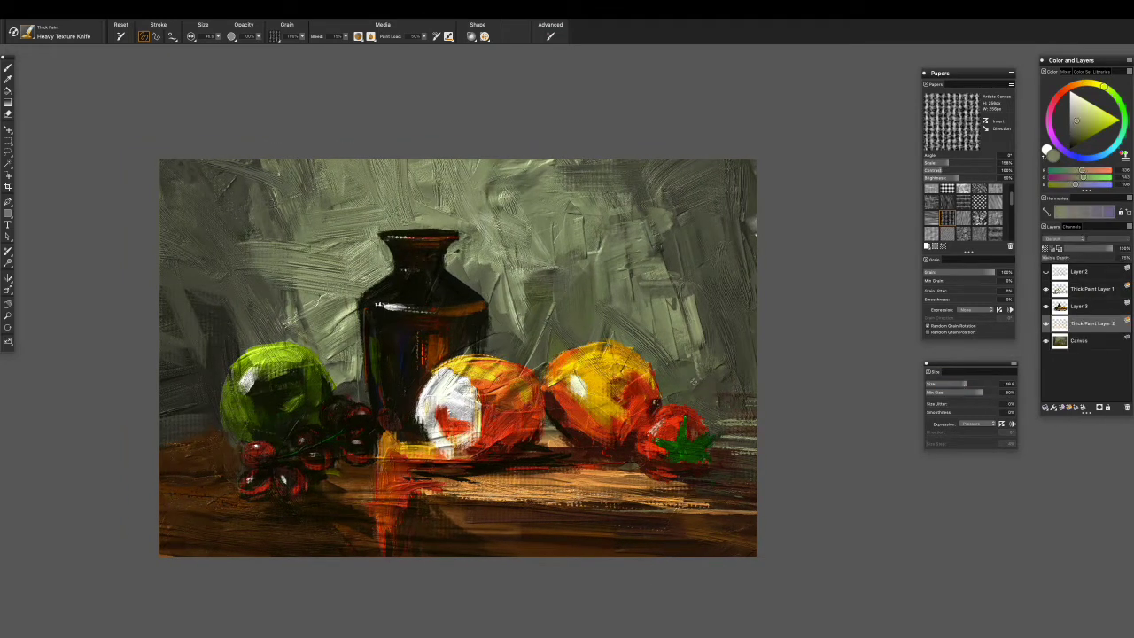
- Paint sampled light and dark grey-green strokes over the backdrop above the tomato and behind the yellow-red fruits
drag(697, 354, 678, 275)
alt+click(686, 217)
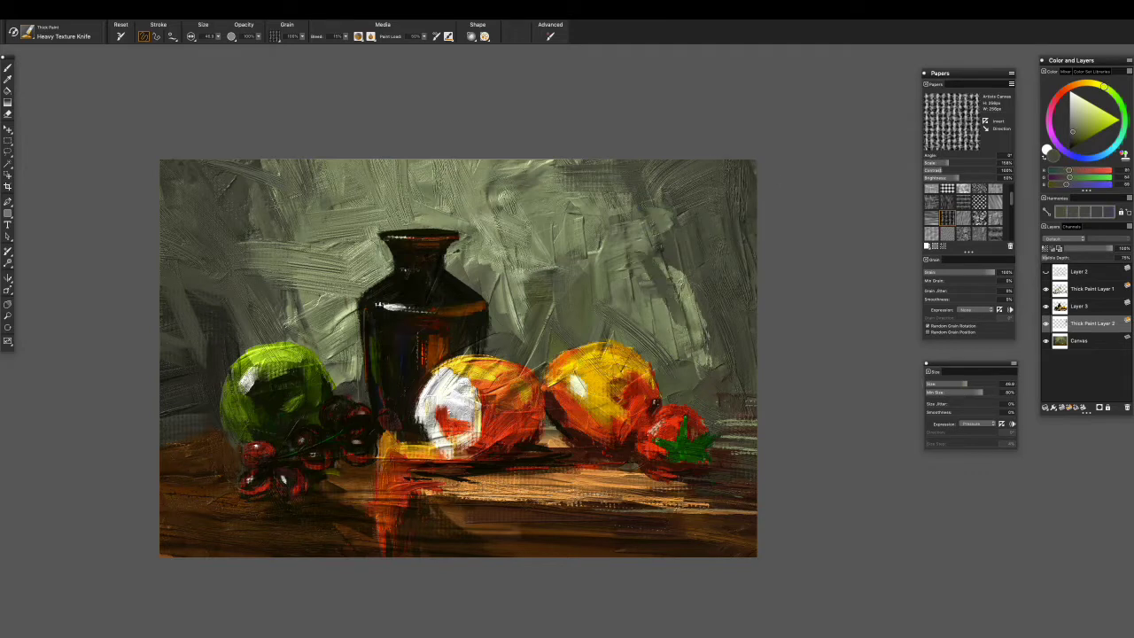
alt+click(641, 328)
mouse_move(700, 353)
mouse_down()
mouse_move(666, 266)
mouse_move(633, 354)
mouse_up()
alt+click(660, 301)
drag(523, 289, 528, 338)
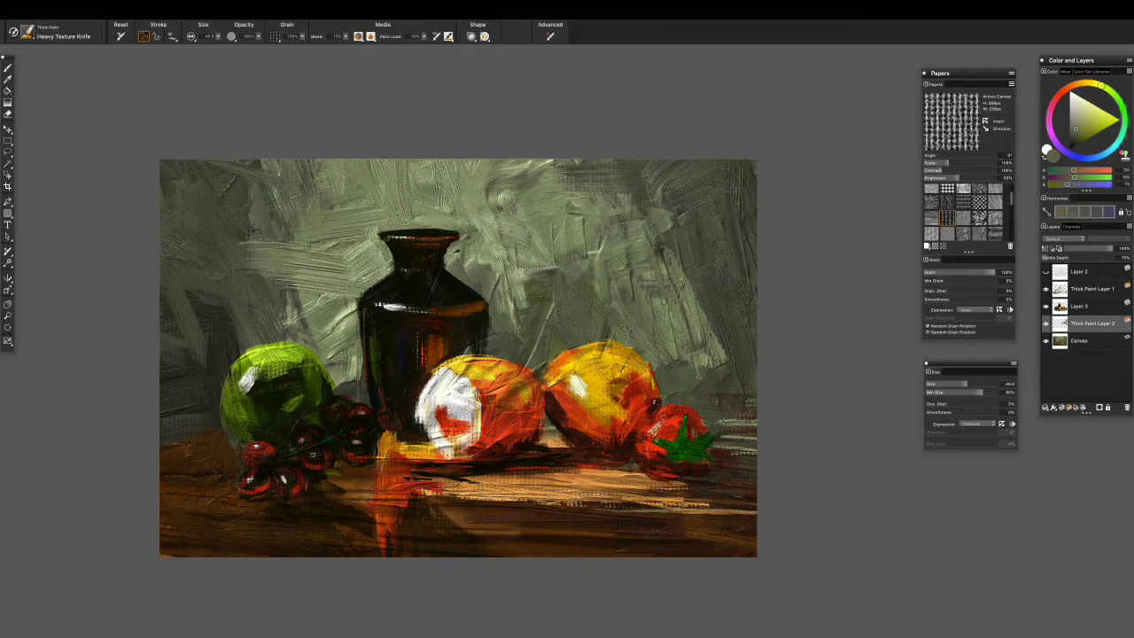
alt+click(661, 522)
drag(712, 395, 658, 358)
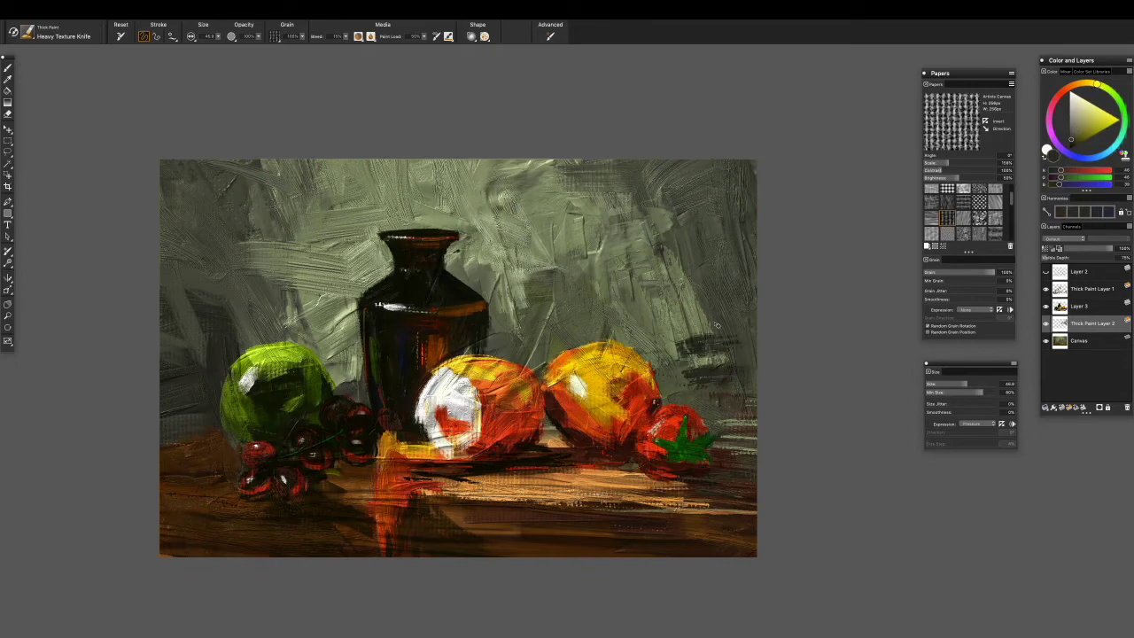
- Rework the backdrop between the vase and the picture's upper-right corner with sampled mid and dark grey-green strokes
alt+click(501, 341)
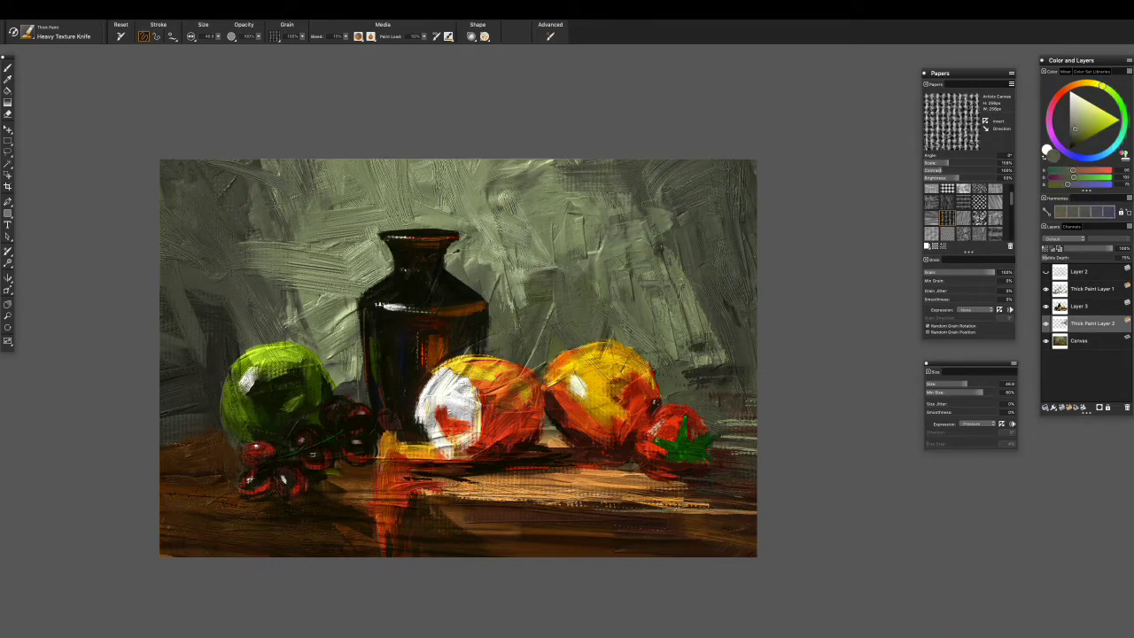
alt+click(519, 288)
drag(544, 300, 569, 330)
drag(558, 173, 619, 169)
alt+click(585, 185)
alt+click(638, 263)
drag(741, 177, 744, 302)
drag(700, 177, 744, 168)
alt+click(727, 213)
drag(709, 293, 735, 177)
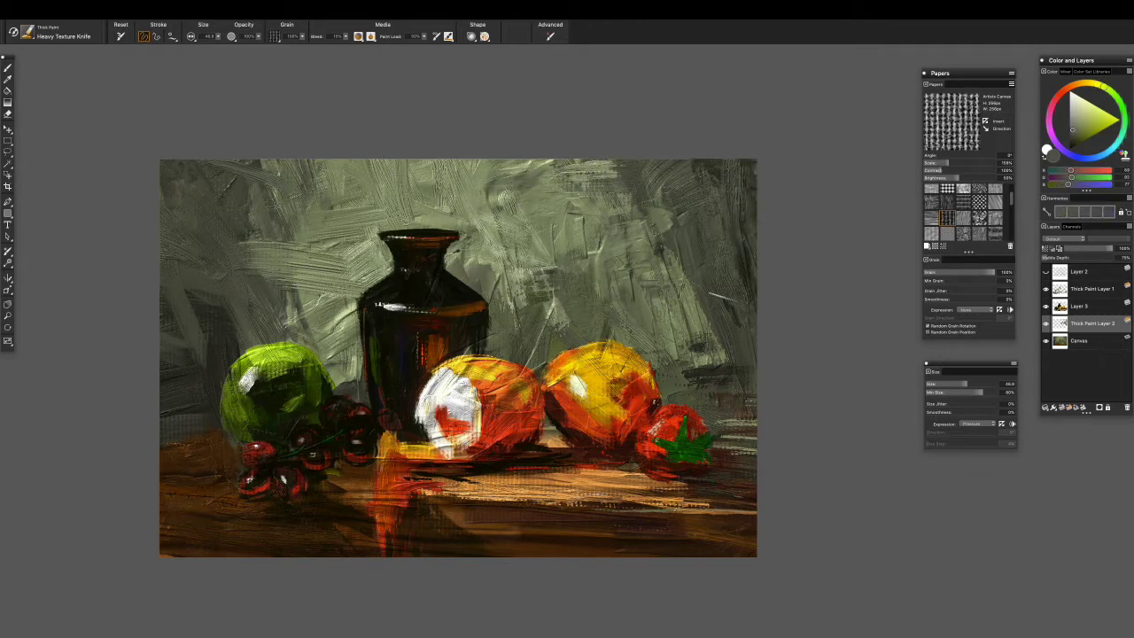
- Darken the backdrop's upper-right corner with long sampled dark green strokes
alt+click(700, 265)
mouse_move(709, 292)
mouse_down()
mouse_move(682, 222)
mouse_move(718, 160)
mouse_up()
alt+click(682, 204)
drag(673, 213, 709, 160)
alt+click(709, 266)
mouse_move(735, 257)
mouse_down()
mouse_move(674, 168)
mouse_move(700, 168)
mouse_move(735, 283)
mouse_up()
drag(603, 164, 673, 257)
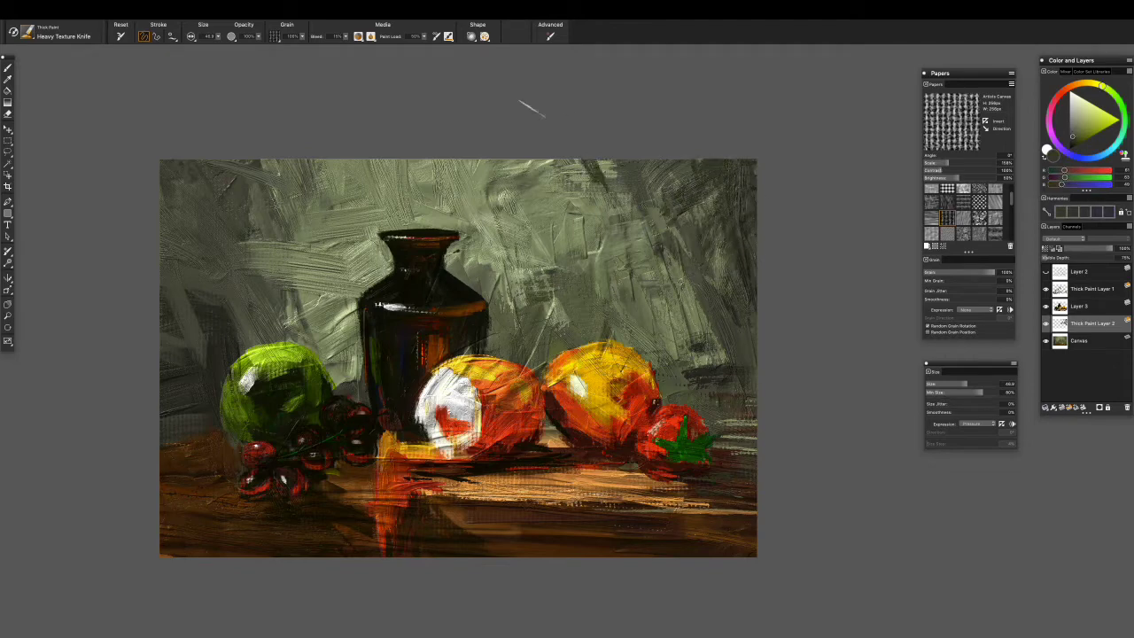
- Add sampled dark green and near-black strokes to the backdrop's left edge, from the upper corner down behind the green fruit
alt+click(625, 193)
alt+click(191, 204)
mouse_move(191, 159)
mouse_down()
mouse_move(195, 240)
mouse_move(221, 247)
mouse_move(199, 232)
mouse_move(167, 245)
mouse_up()
alt+click(213, 222)
alt+click(192, 399)
mouse_move(164, 409)
mouse_down()
mouse_move(221, 463)
mouse_move(161, 383)
mouse_up()
drag(217, 350, 161, 359)
drag(221, 297, 76, 345)
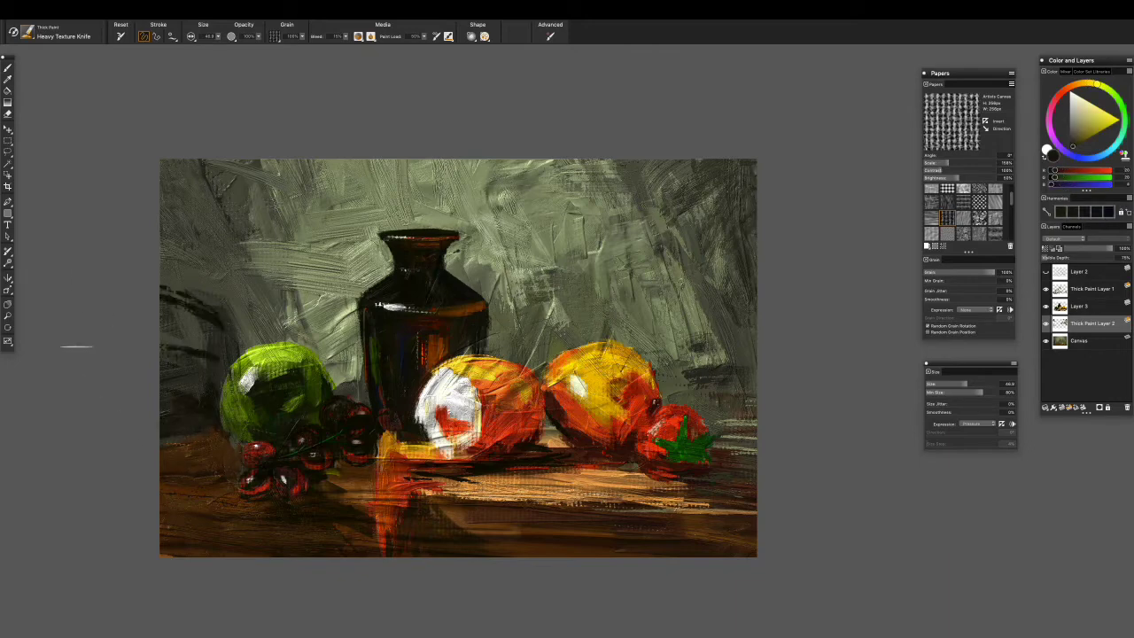
alt+click(211, 272)
drag(223, 294, 163, 329)
alt+click(470, 162)
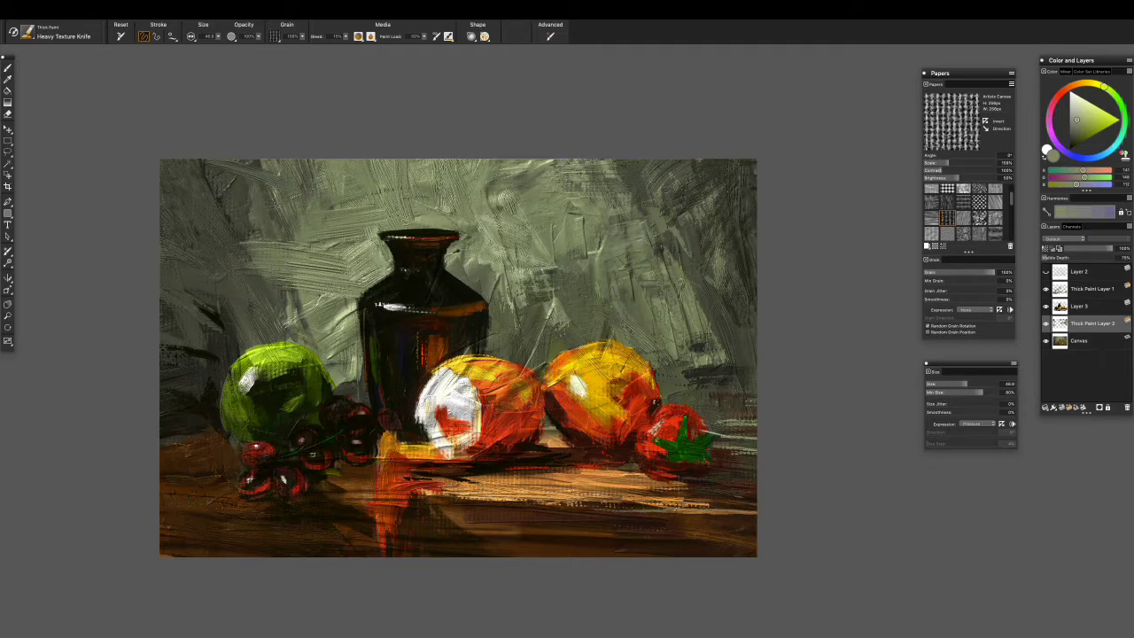
drag(663, 163, 756, 301)
key(ctrl+z)
- Sweep sampled dark green strokes down the right side of the backdrop toward the tomato
alt+click(727, 266)
drag(655, 169, 768, 417)
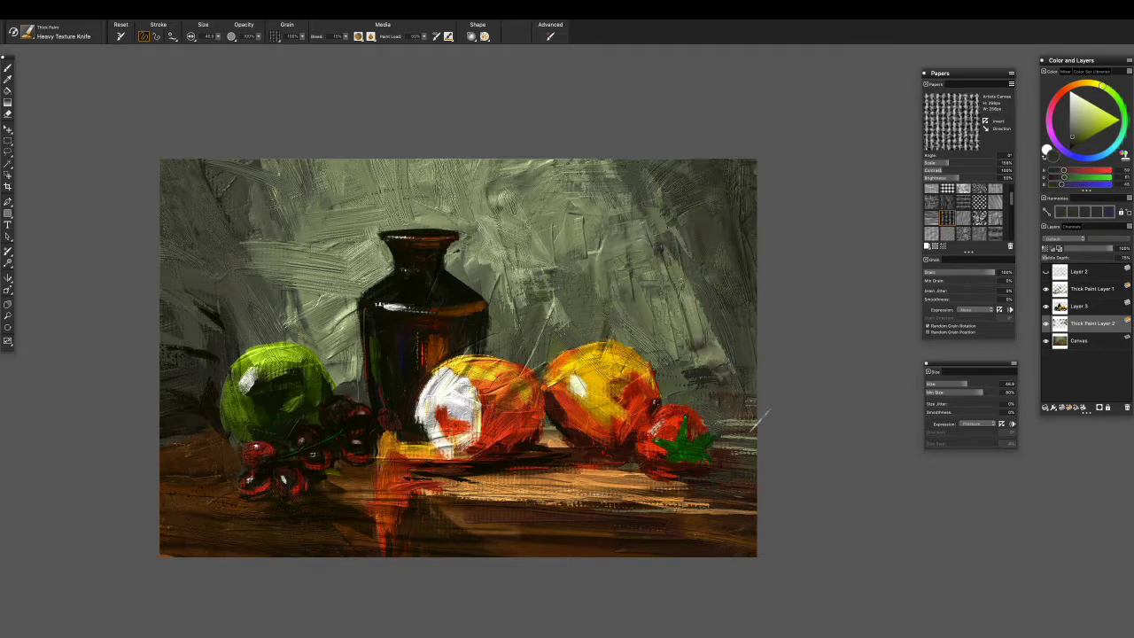
drag(736, 310, 709, 386)
drag(704, 296, 682, 365)
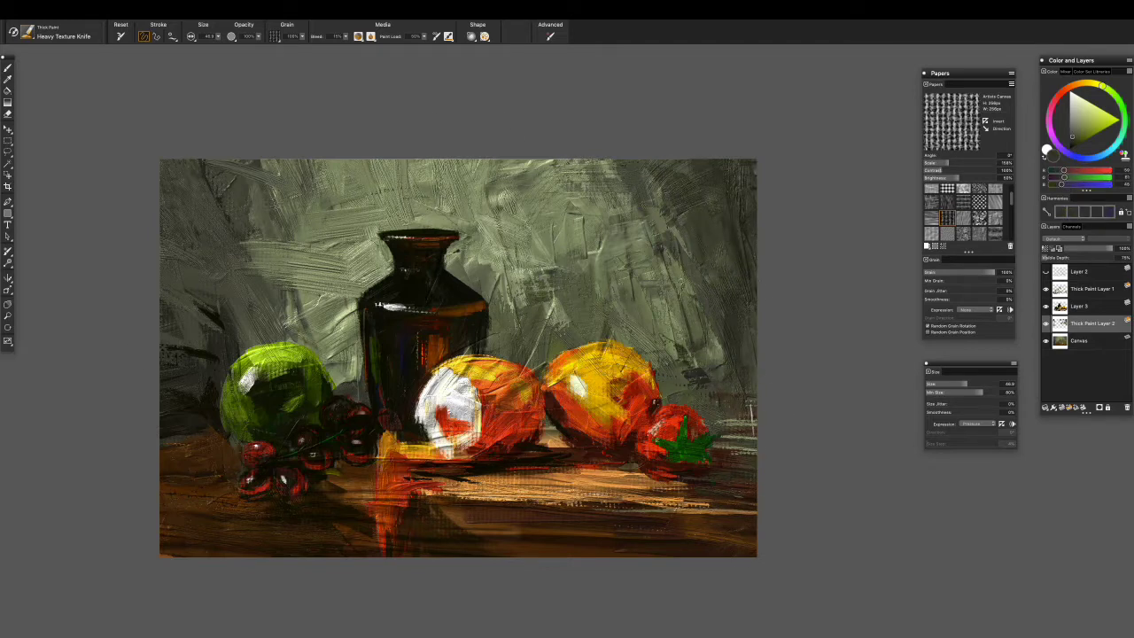
- Return to Thick Paint Layer 1 and add dark and sampled muted strokes to the table's right edge beside the tomato
key(alt+bracketright)
key(alt+bracketright)
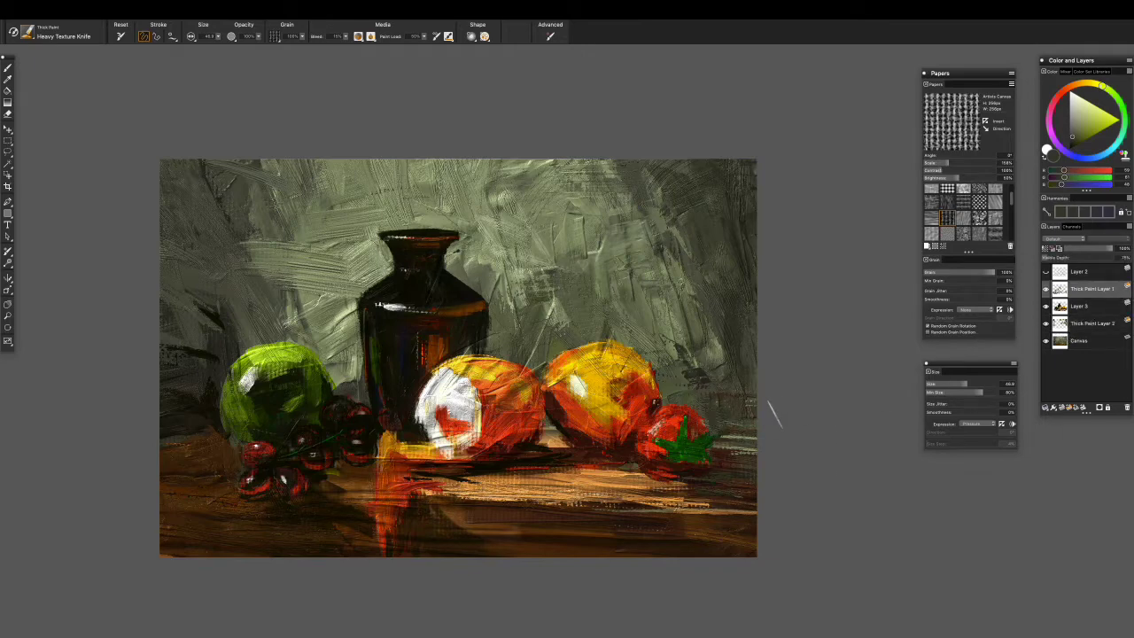
drag(669, 507, 767, 512)
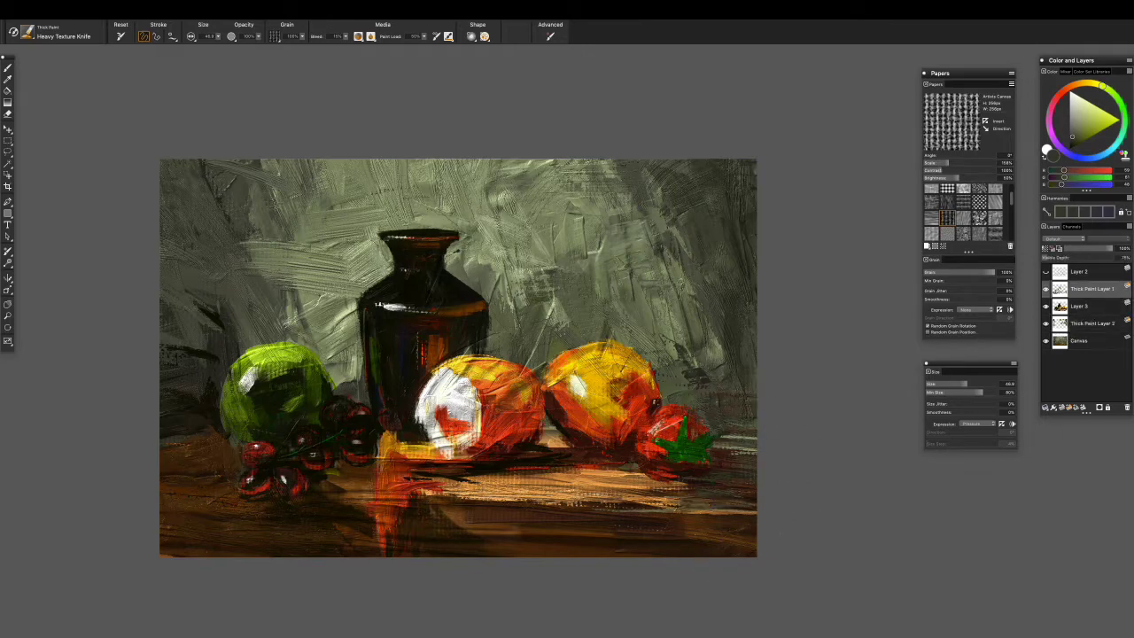
alt+click(752, 437)
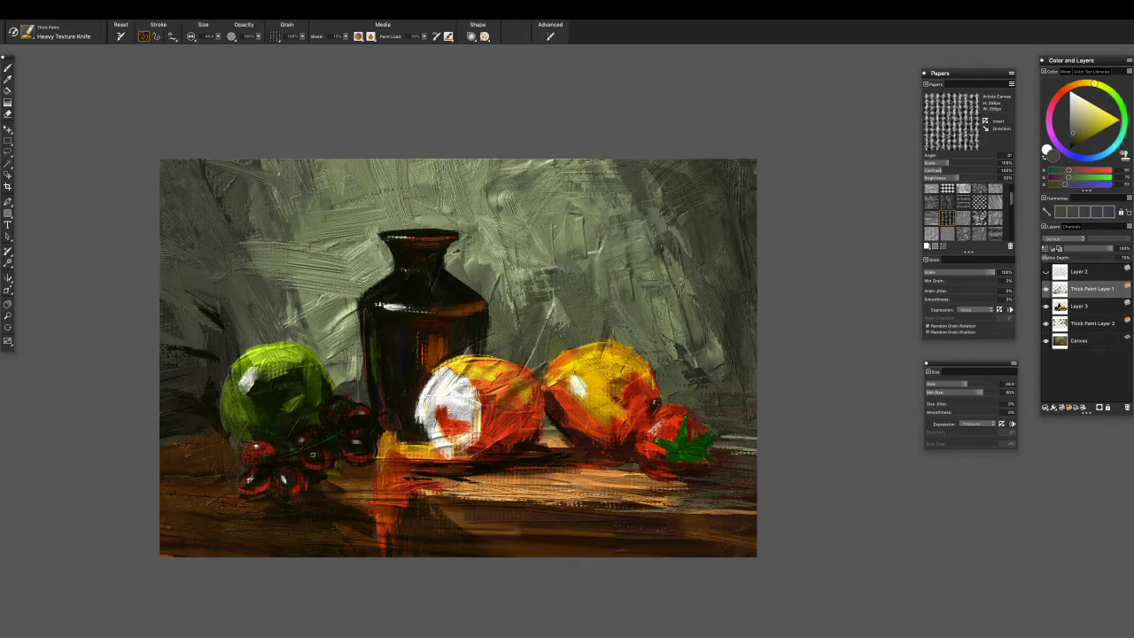
- Brush sampled brown and tan strokes across the table's left side below the grapes
alt+click(417, 477)
alt+click(487, 516)
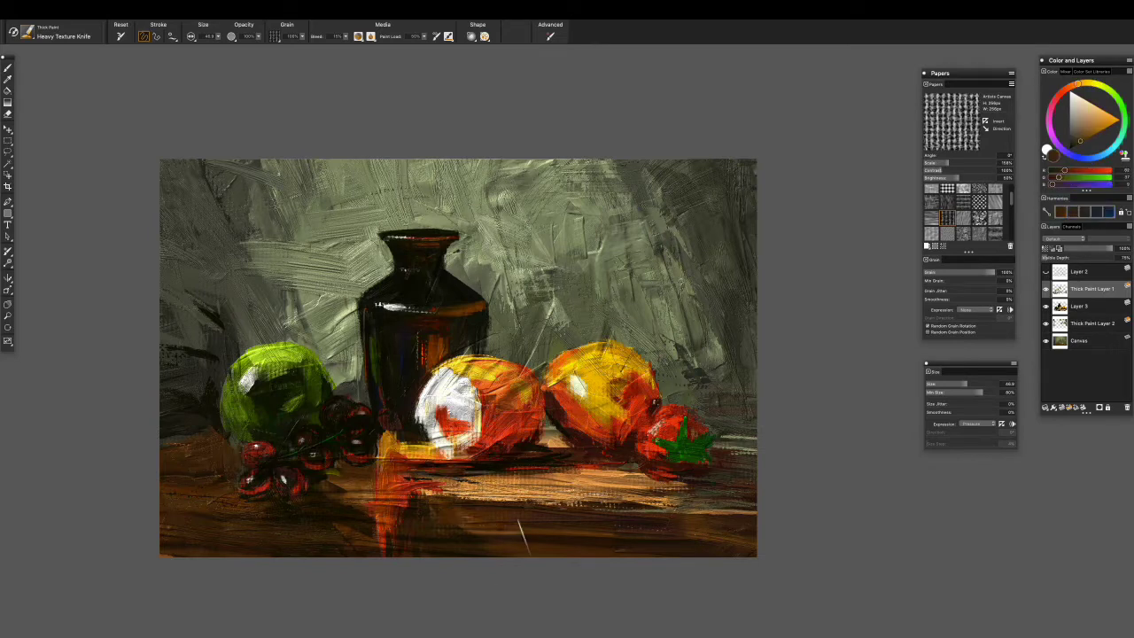
alt+click(372, 547)
mouse_move(132, 477)
mouse_down()
mouse_move(216, 460)
mouse_move(140, 520)
mouse_up()
drag(239, 498, 108, 530)
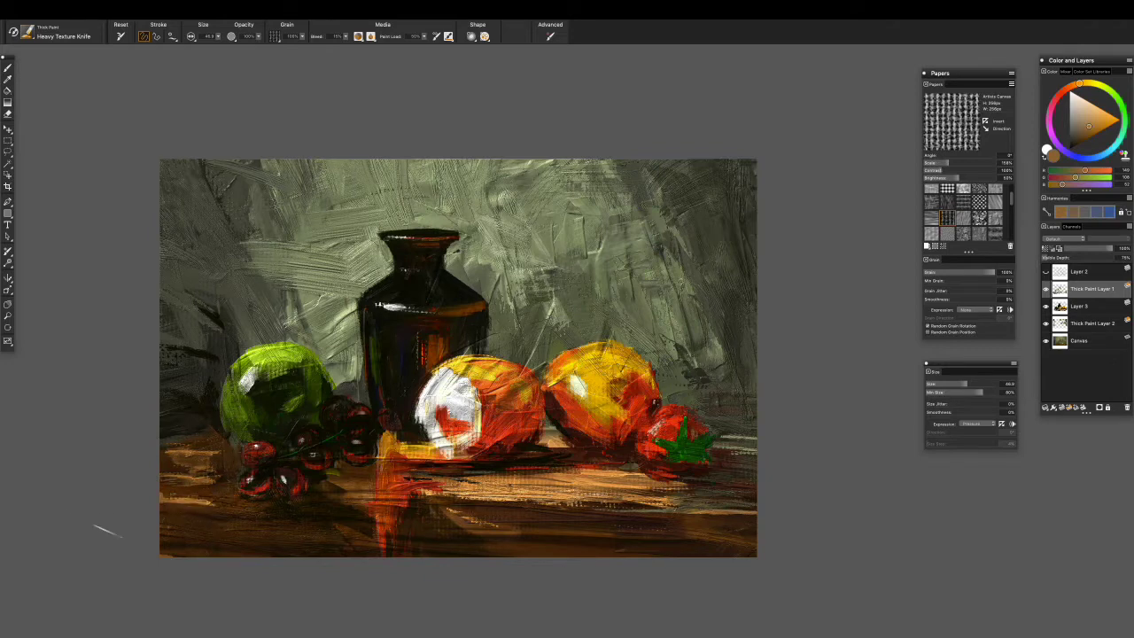
- Switch to the Canvas layer and choose the Thick Impasto Knife from Thick Paint Compatible, enlarged and loaded with sampled grey-green
drag(659, 588, 652, 603)
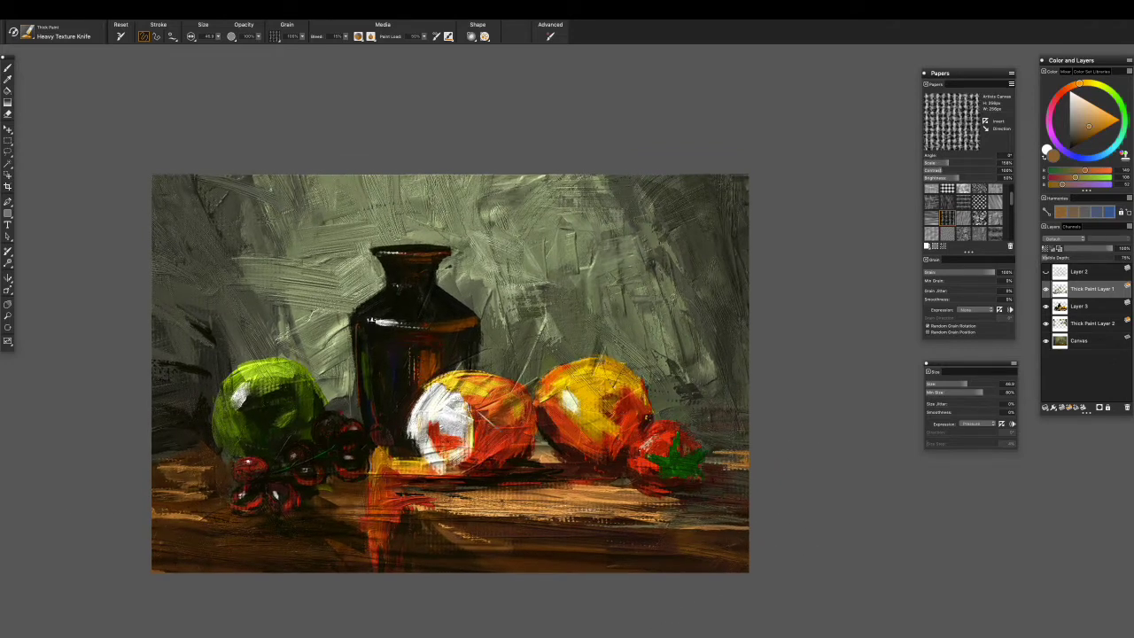
alt+click(474, 478)
click(1078, 340)
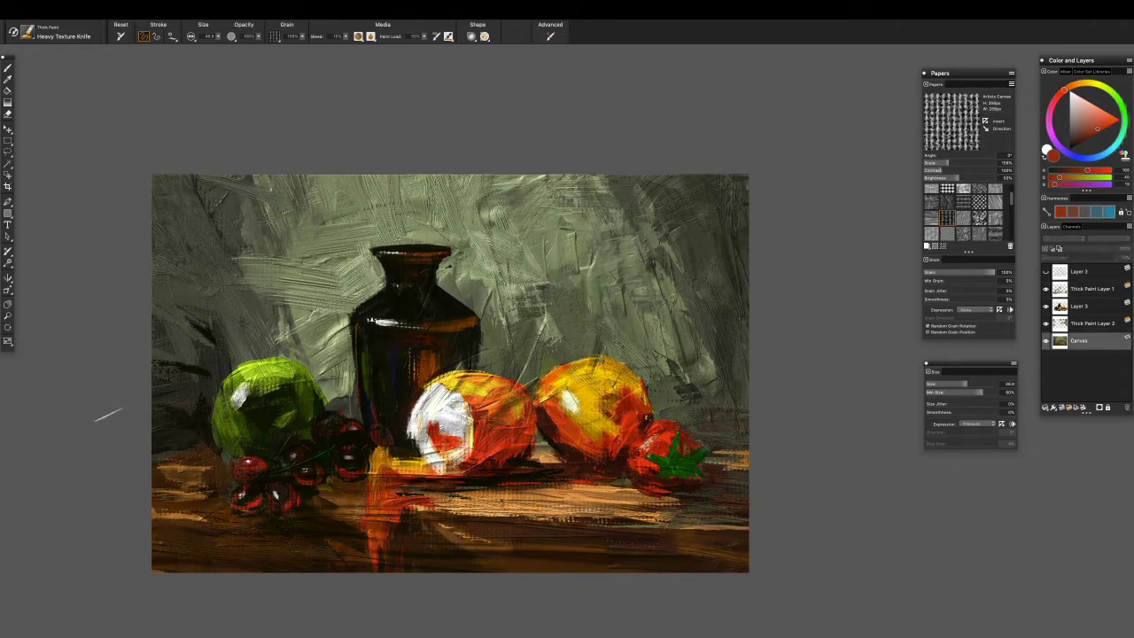
click(27, 32)
click(57, 264)
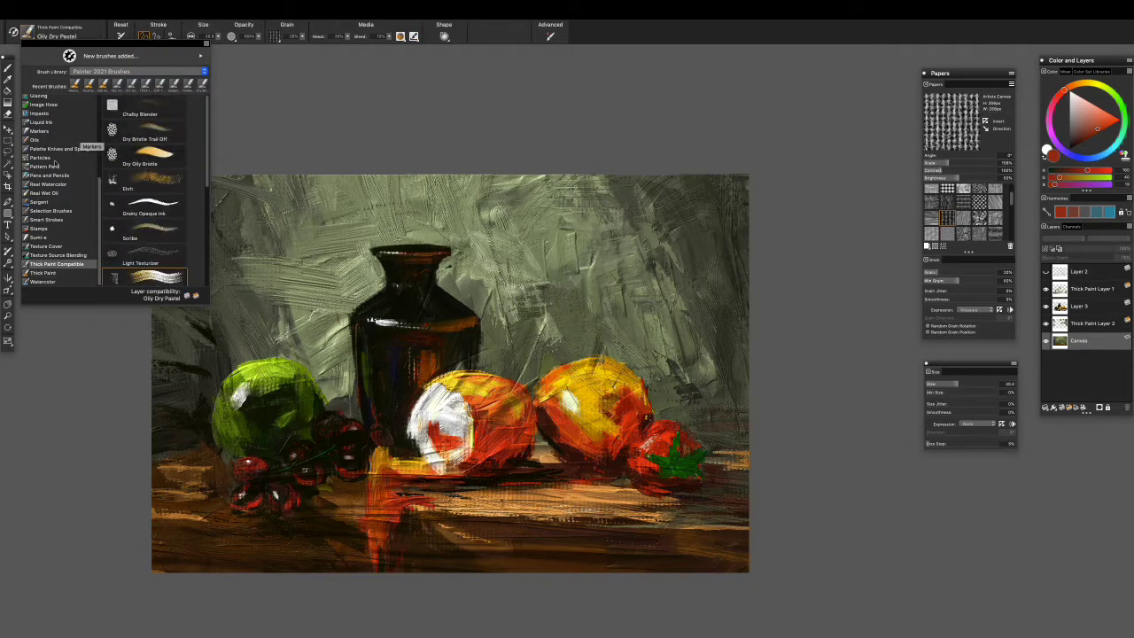
click(140, 258)
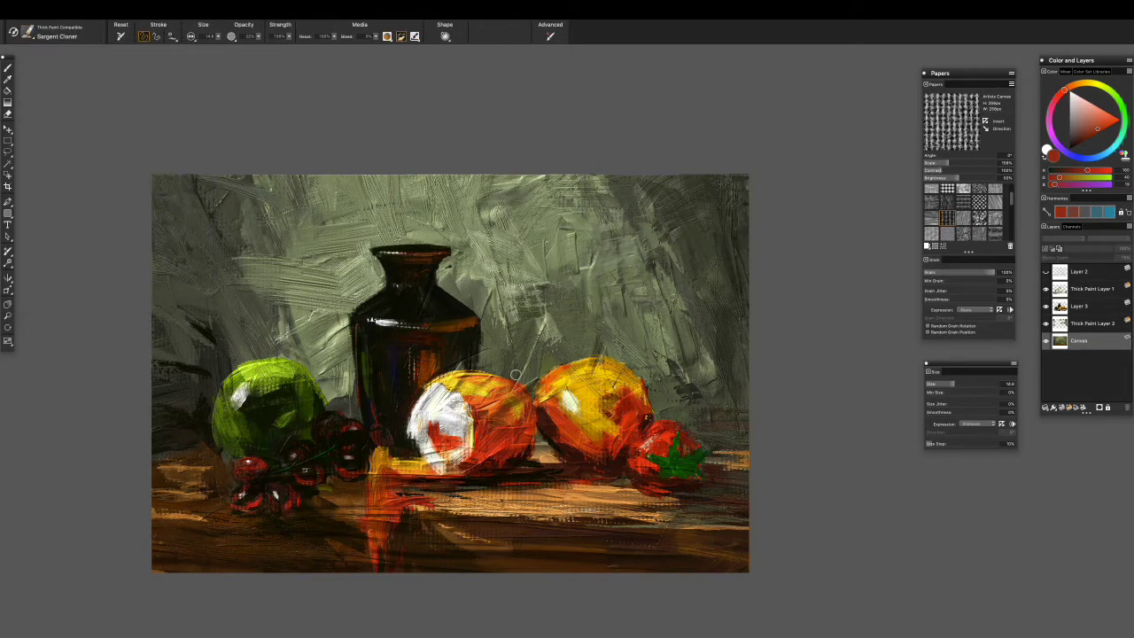
click(28, 32)
click(142, 177)
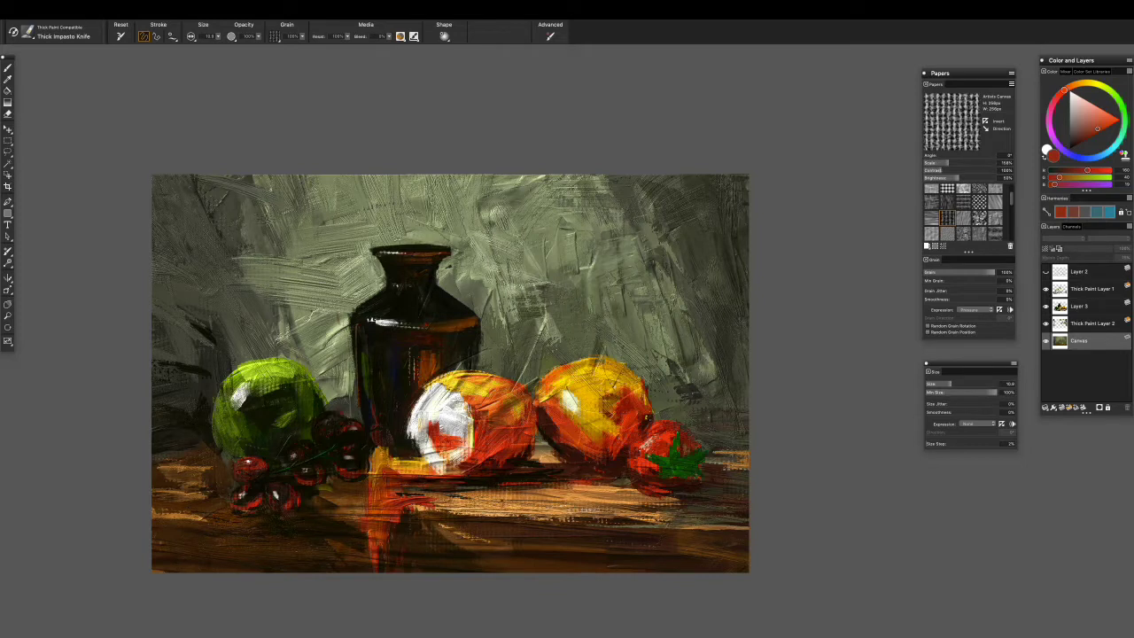
alt+click(535, 428)
drag(497, 408, 522, 409)
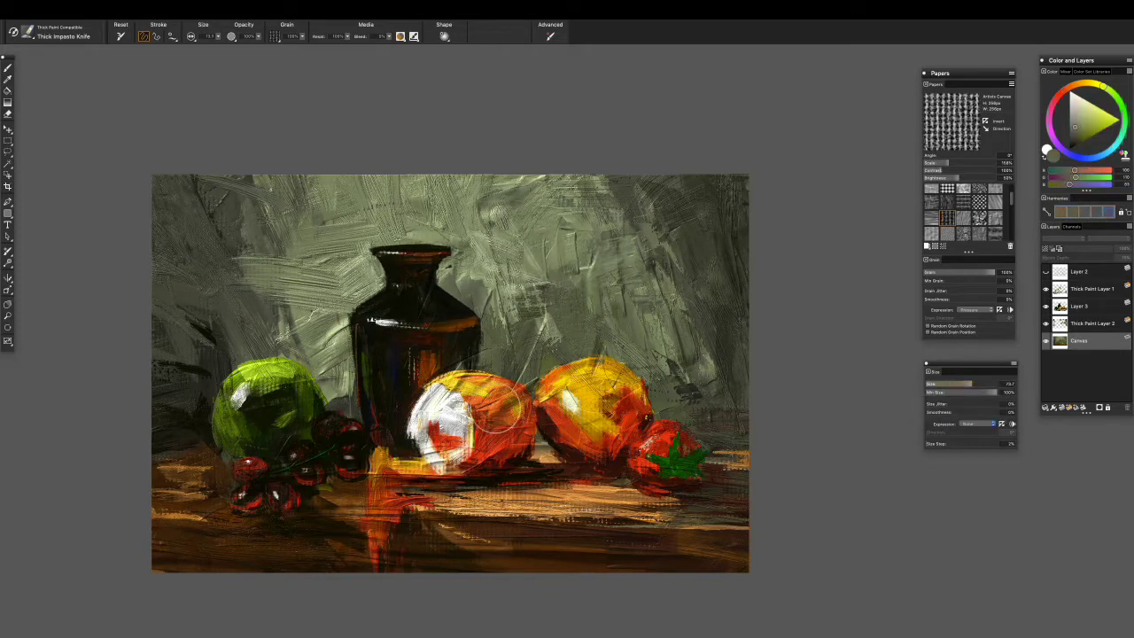
- Work grey-green knife strokes into the backdrop around the fruits on the Canvas layer and undo the last stroke
mouse_move(481, 479)
mouse_down()
mouse_move(466, 366)
mouse_move(569, 414)
mouse_move(632, 465)
mouse_move(654, 451)
mouse_up()
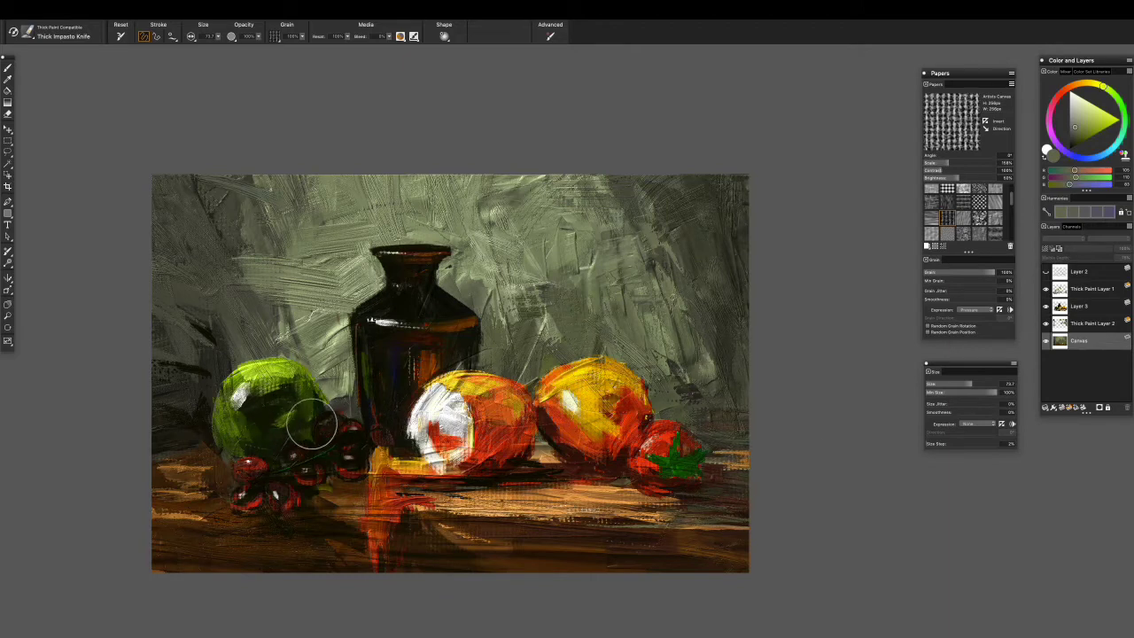
drag(375, 550, 396, 553)
key(ctrl+z)
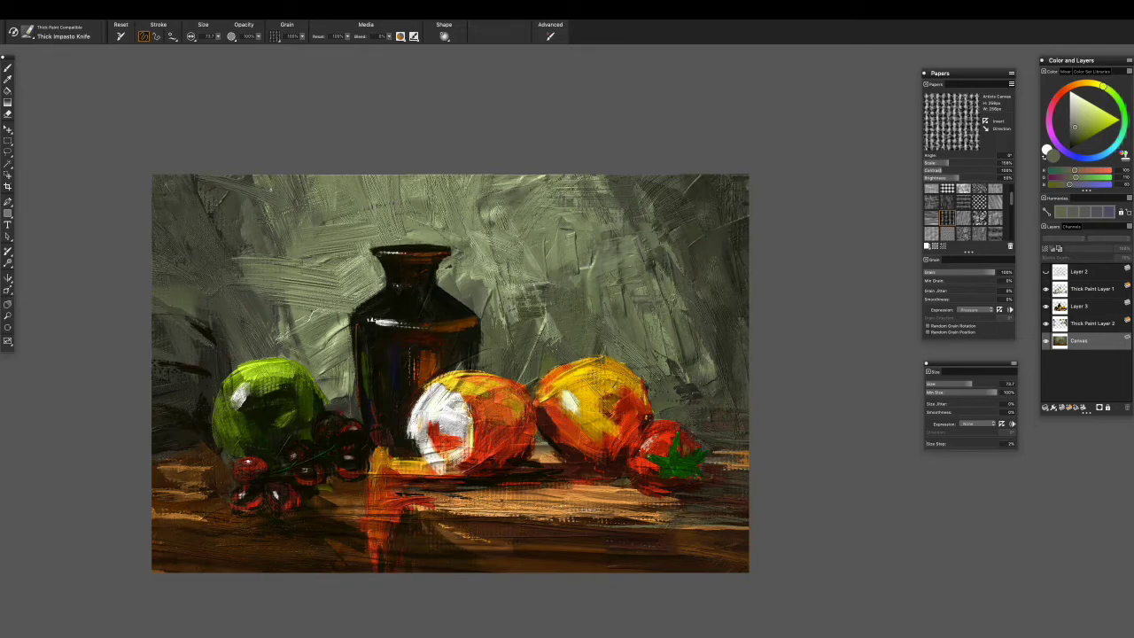
- Choose the Add and Scrape Knife from Thick Paint without creating a new layer, and make Thick Paint Layer 1 active
key(ctrl+plus)
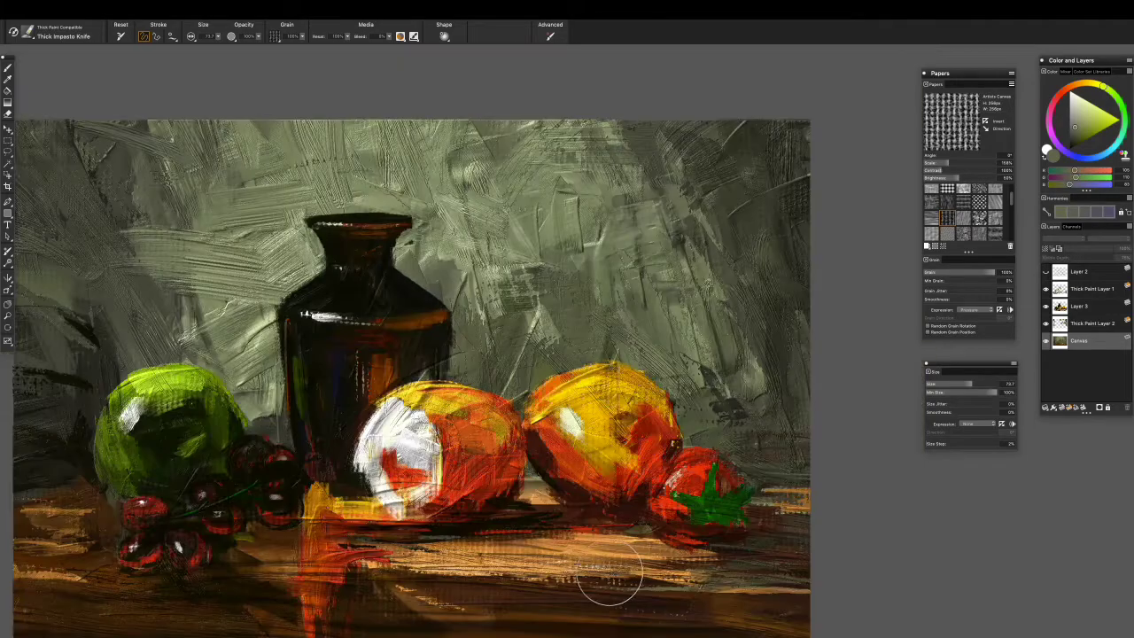
key(ctrl+plus)
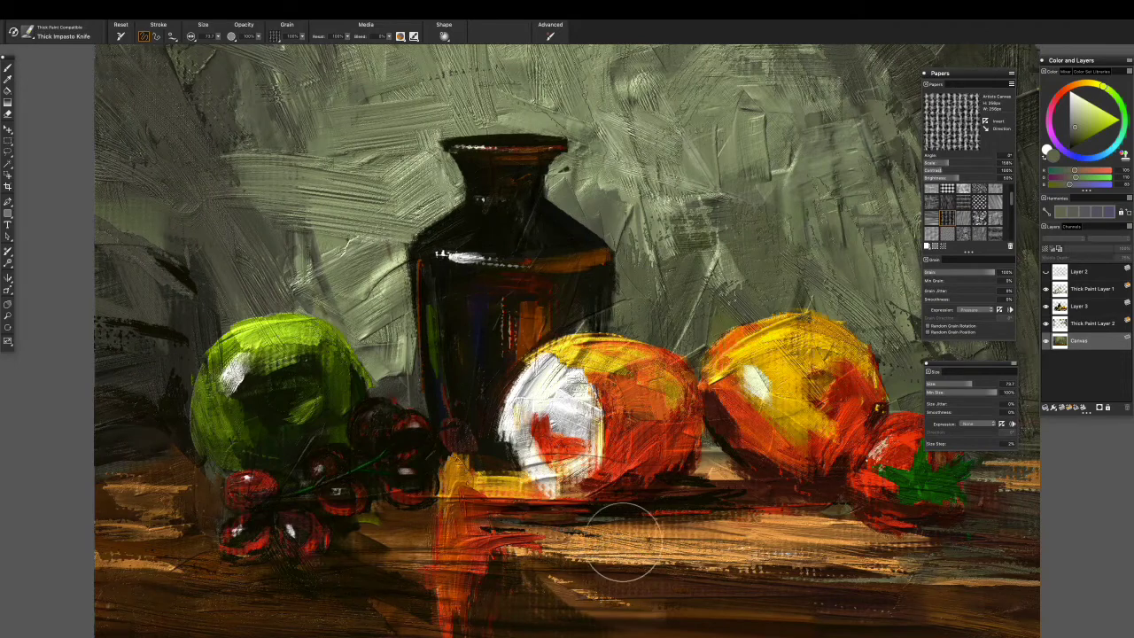
click(28, 31)
click(42, 273)
scroll(207, 135, up, 3)
click(147, 108)
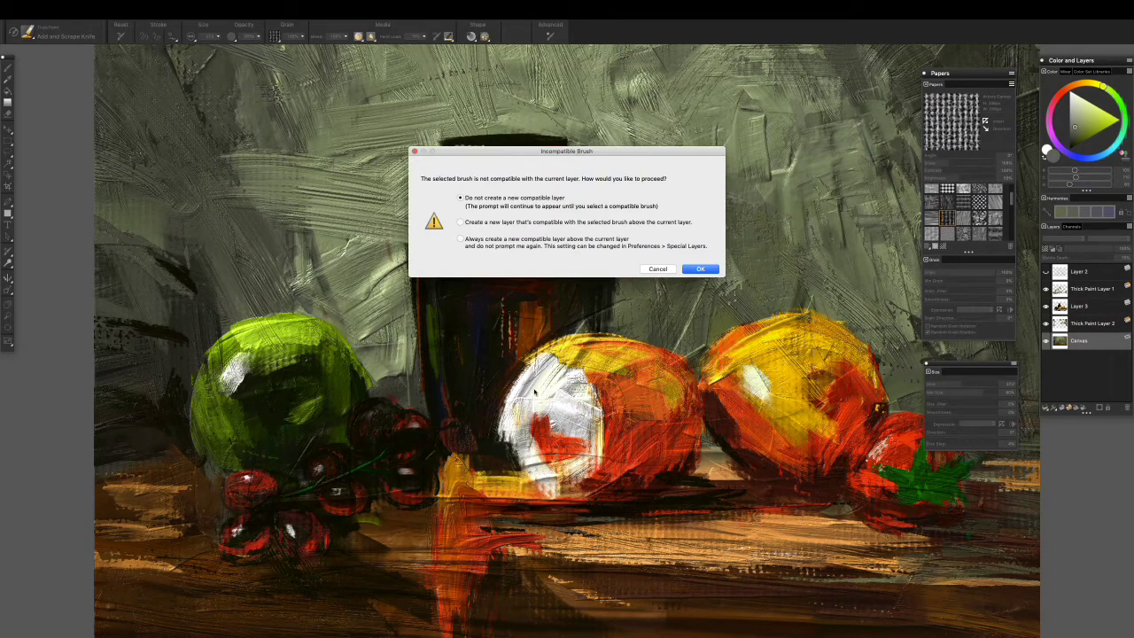
click(699, 267)
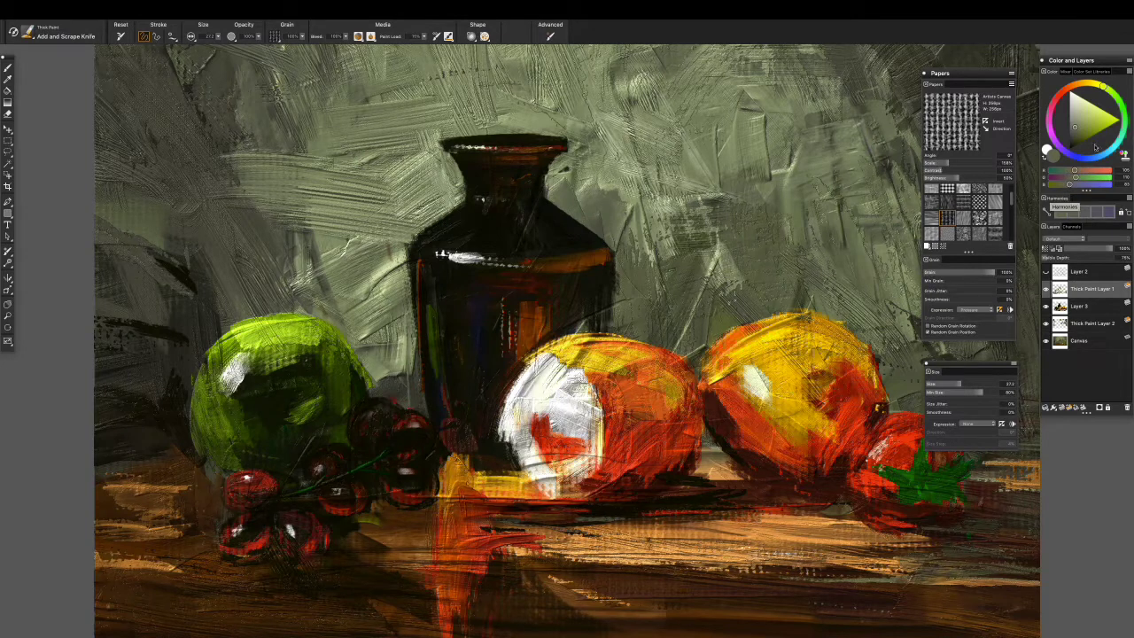
- Sample white and add highlights to the white-faced fruit, the yellow fruit and the lower grapes
alt+click(536, 390)
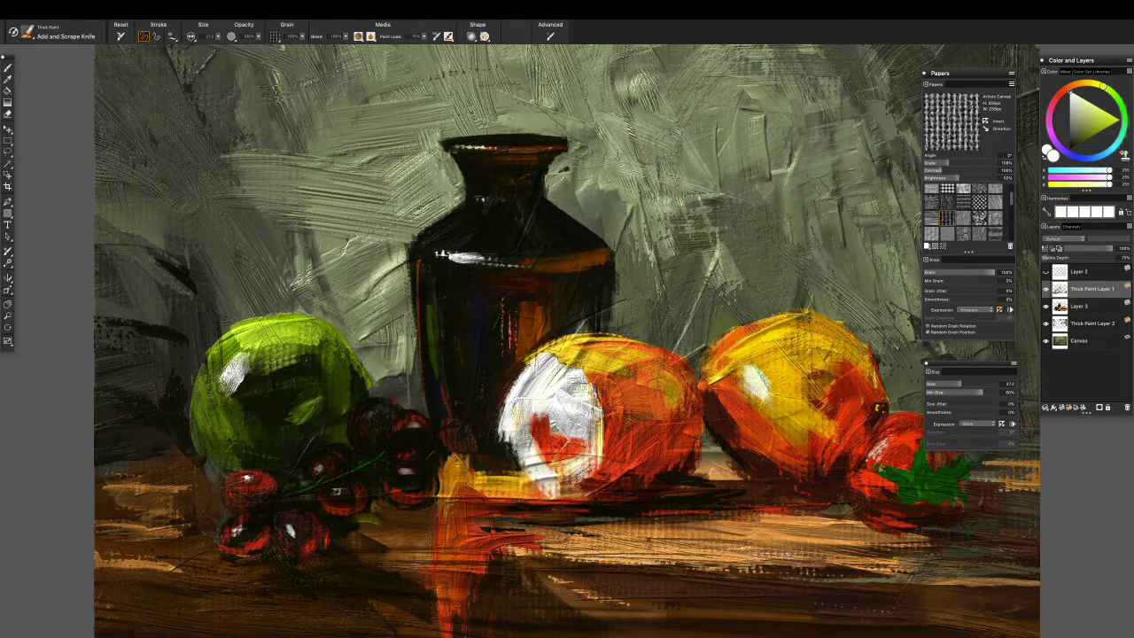
drag(551, 451, 581, 449)
drag(523, 428, 528, 471)
drag(532, 392, 549, 365)
drag(736, 390, 762, 365)
drag(780, 416, 759, 429)
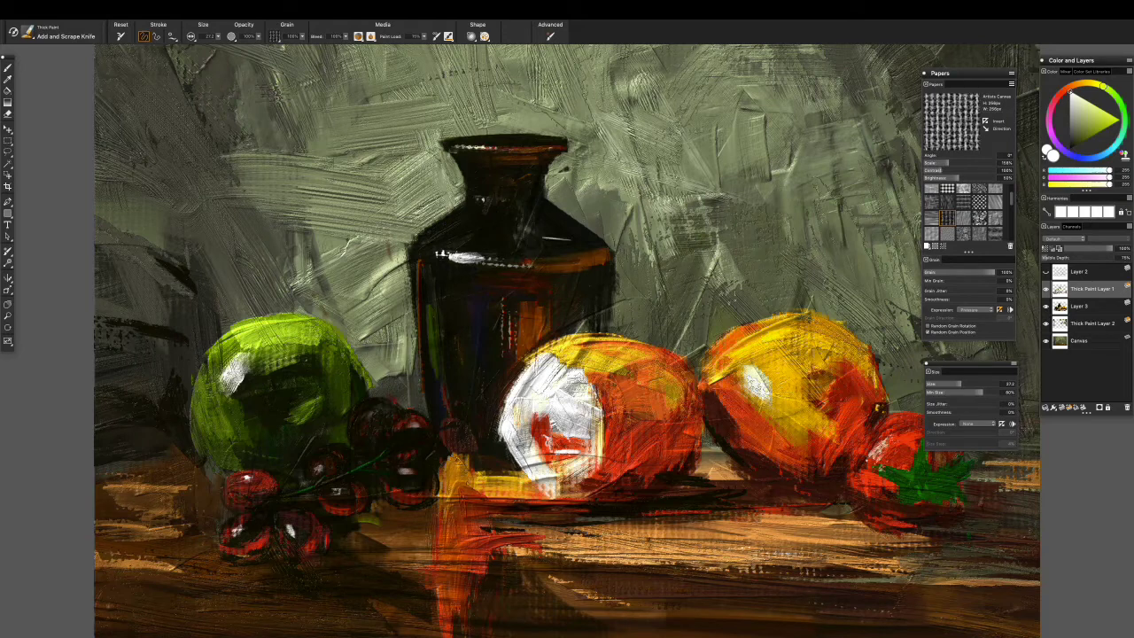
drag(294, 530, 289, 526)
drag(337, 496, 329, 492)
- Sample dark and brown tones and brush them over the table between the grapes and the red reflection
alt+click(374, 583)
mouse_move(390, 516)
mouse_down()
mouse_move(469, 518)
mouse_move(447, 507)
mouse_move(383, 532)
mouse_move(421, 523)
mouse_move(472, 535)
mouse_up()
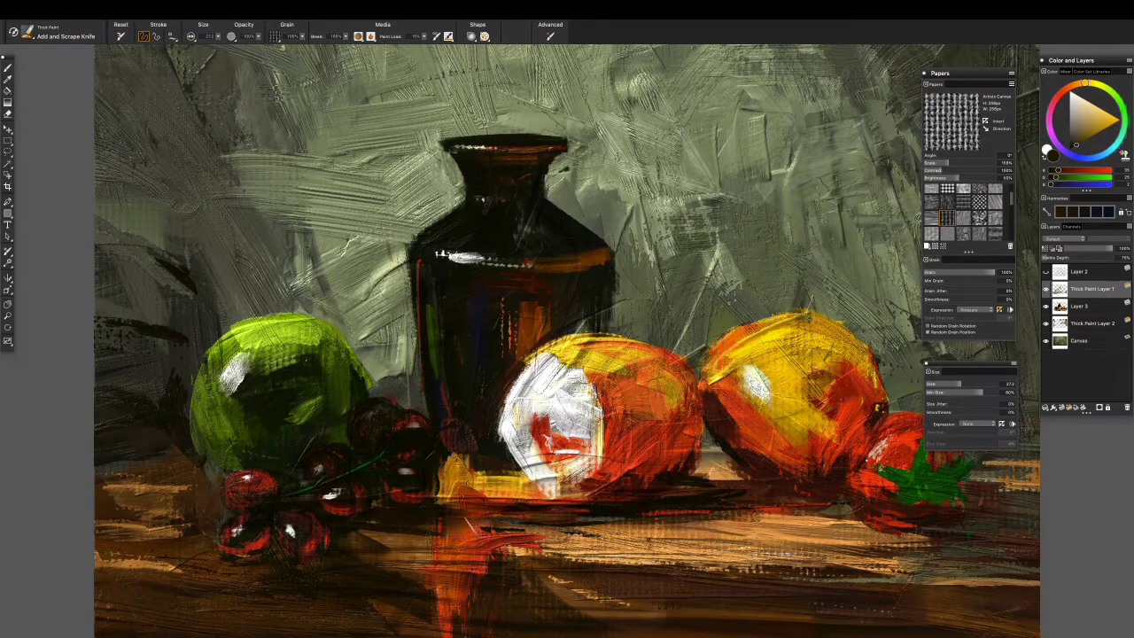
alt+click(454, 488)
drag(365, 525, 469, 526)
mouse_move(388, 516)
mouse_down()
mouse_move(478, 517)
mouse_move(403, 542)
mouse_move(424, 535)
mouse_up()
alt+click(406, 478)
alt+click(376, 542)
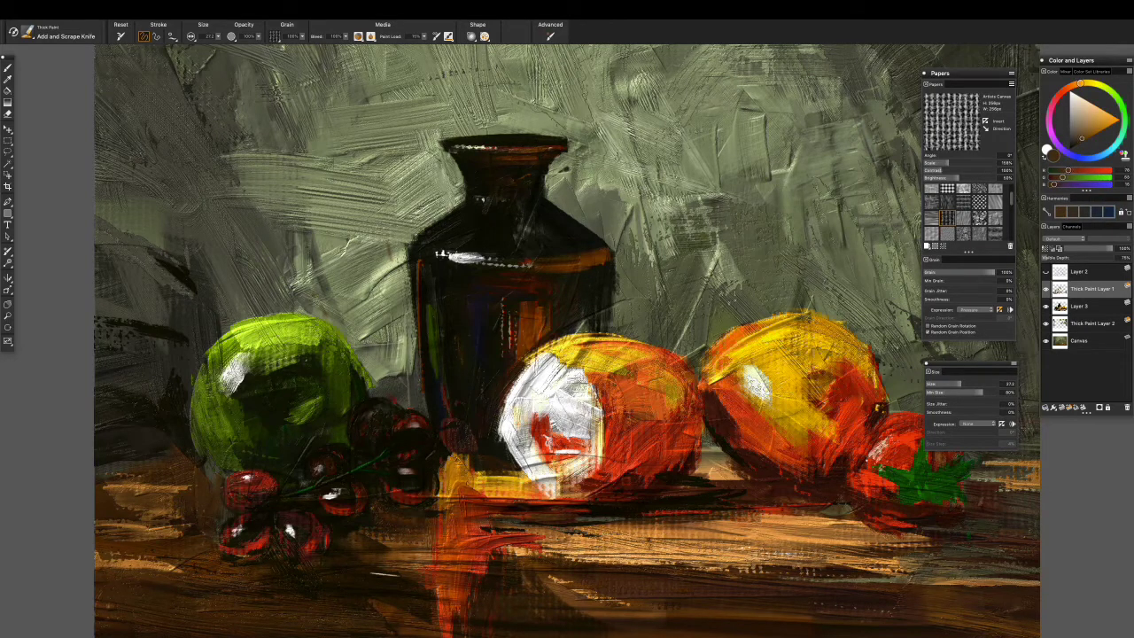
- Rework the red reflection on the table below the vase with sampled color, and pick up ochre beside it
alt+click(493, 525)
mouse_move(470, 553)
mouse_down()
mouse_move(441, 507)
mouse_move(442, 572)
mouse_move(496, 590)
mouse_up()
alt+click(470, 487)
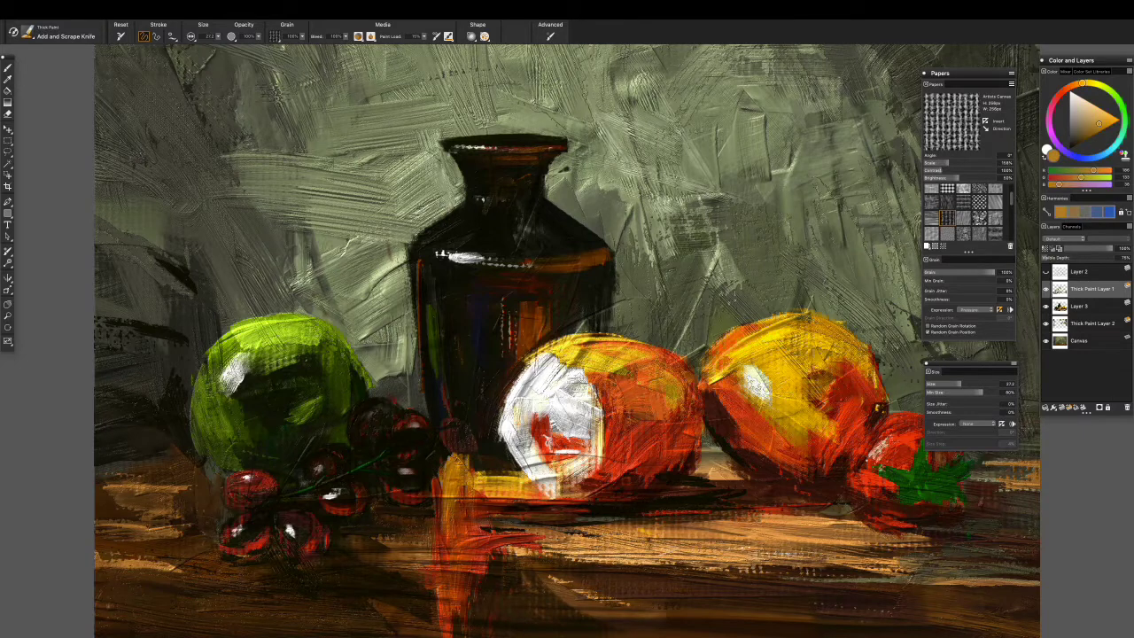
- Sample bright yellow and add strokes to the upper parts of the orange and yellow fruits
alt+click(761, 394)
alt+click(772, 386)
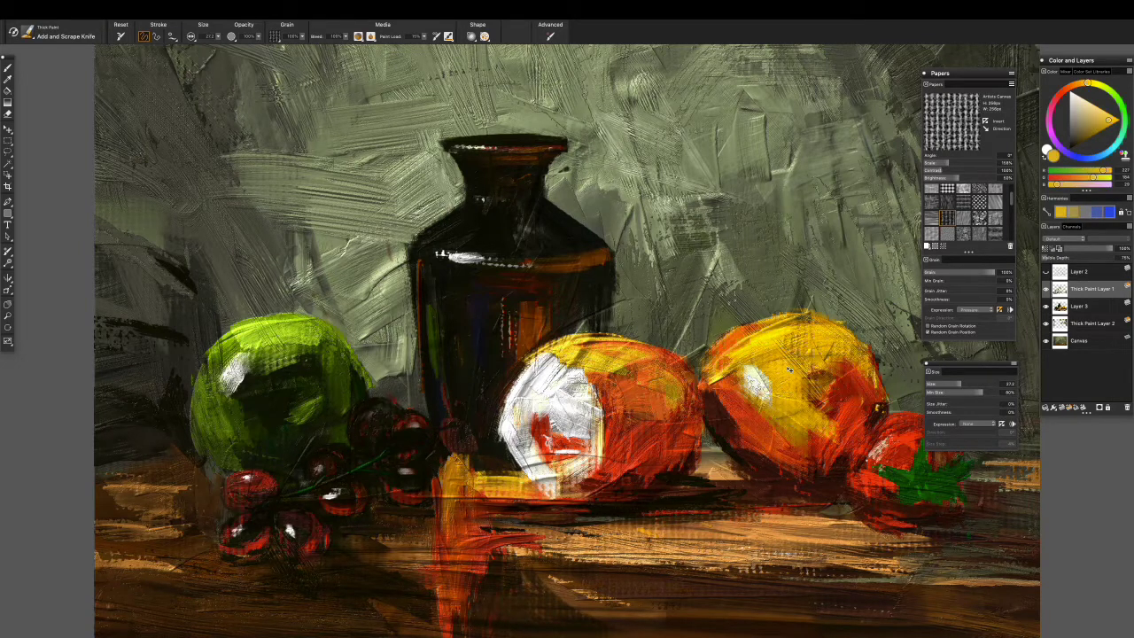
drag(669, 390, 642, 368)
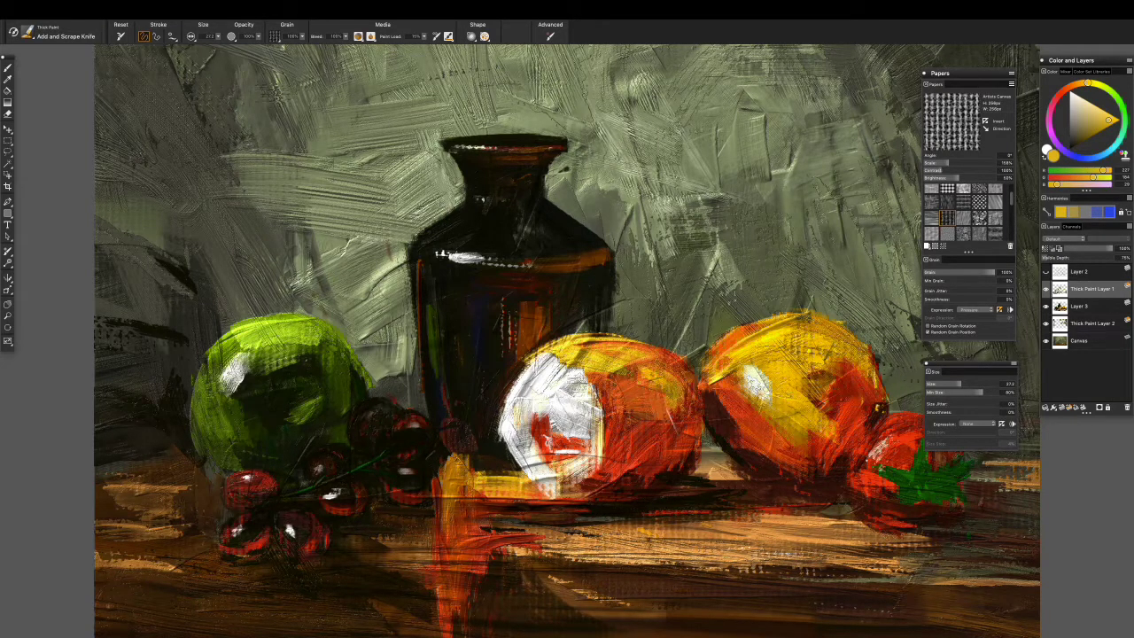
mouse_move(855, 348)
mouse_down()
mouse_move(780, 321)
mouse_move(842, 383)
mouse_move(776, 324)
mouse_up()
- Refine the tomato's leafy stem with sampled green strokes, adding shadows in a darker green
drag(532, 355, 427, 344)
alt+click(811, 456)
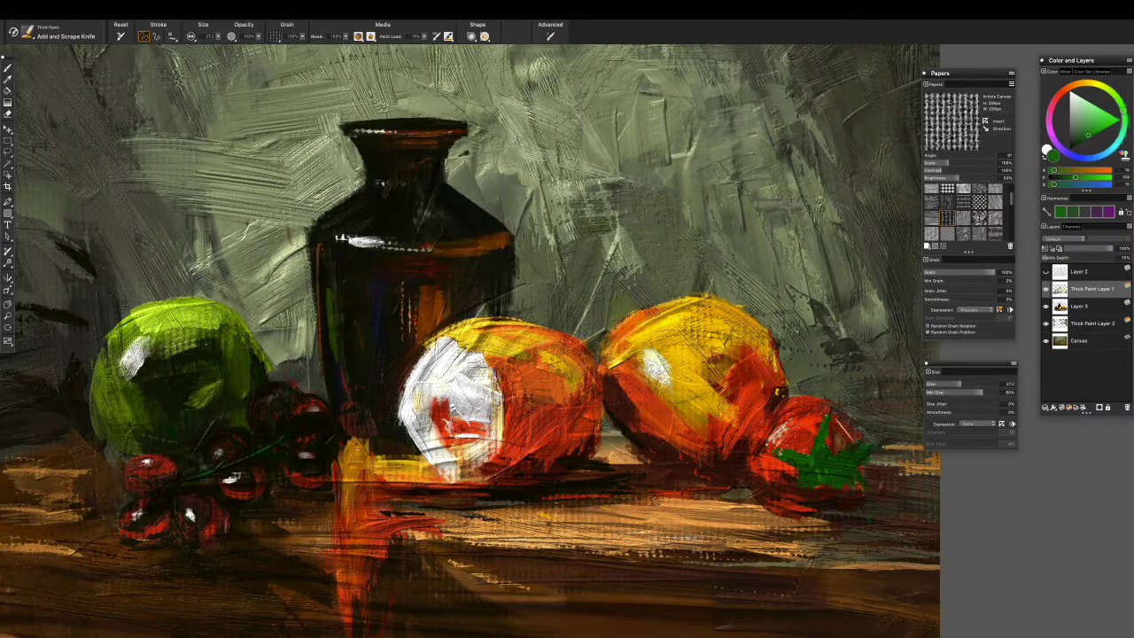
mouse_move(847, 457)
mouse_down()
mouse_move(837, 452)
mouse_move(846, 459)
mouse_up()
alt+click(851, 476)
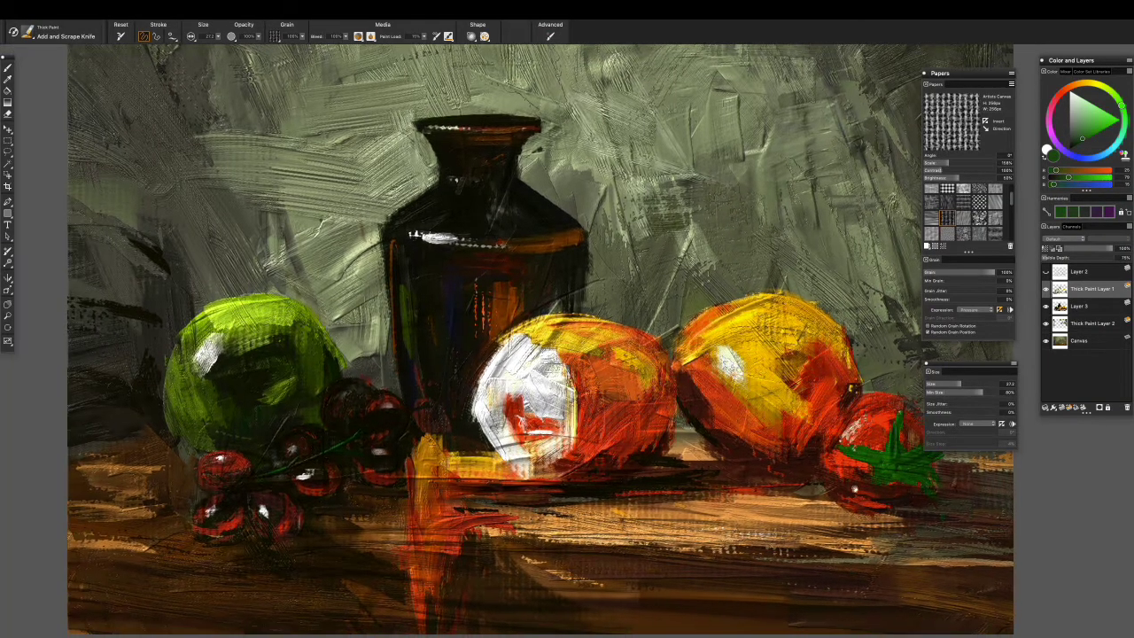
drag(796, 505, 868, 502)
drag(785, 434, 750, 434)
click(1130, 174)
drag(833, 456, 900, 492)
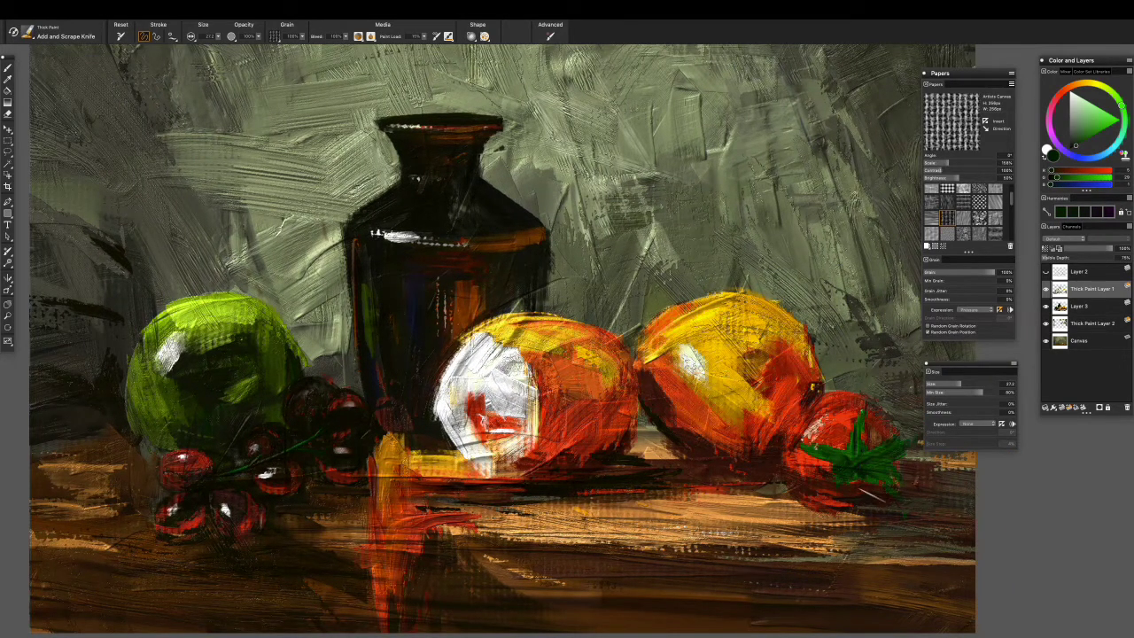
drag(760, 496, 805, 550)
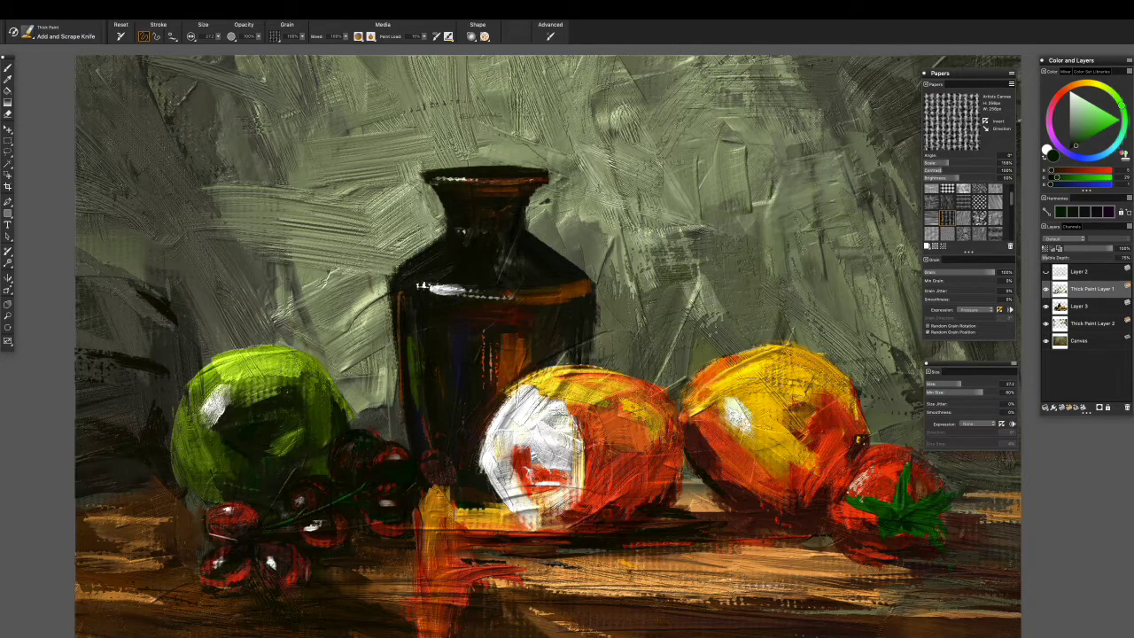
drag(691, 441, 612, 459)
scroll(611, 459, up, 2)
drag(313, 507, 626, 353)
drag(765, 514, 655, 479)
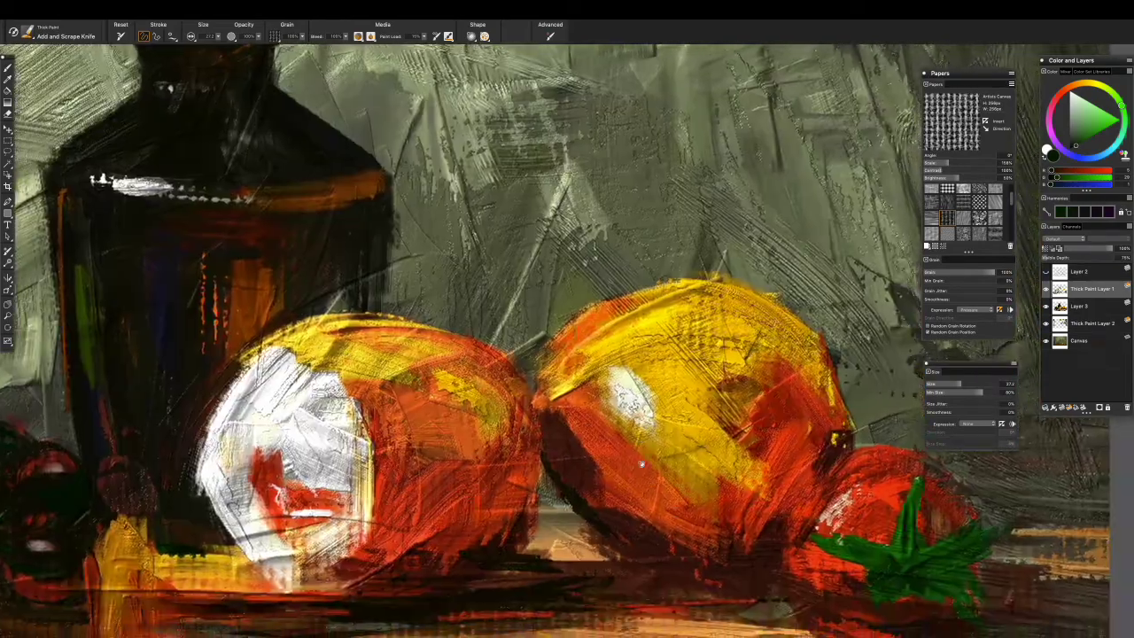
scroll(655, 479, down, 5)
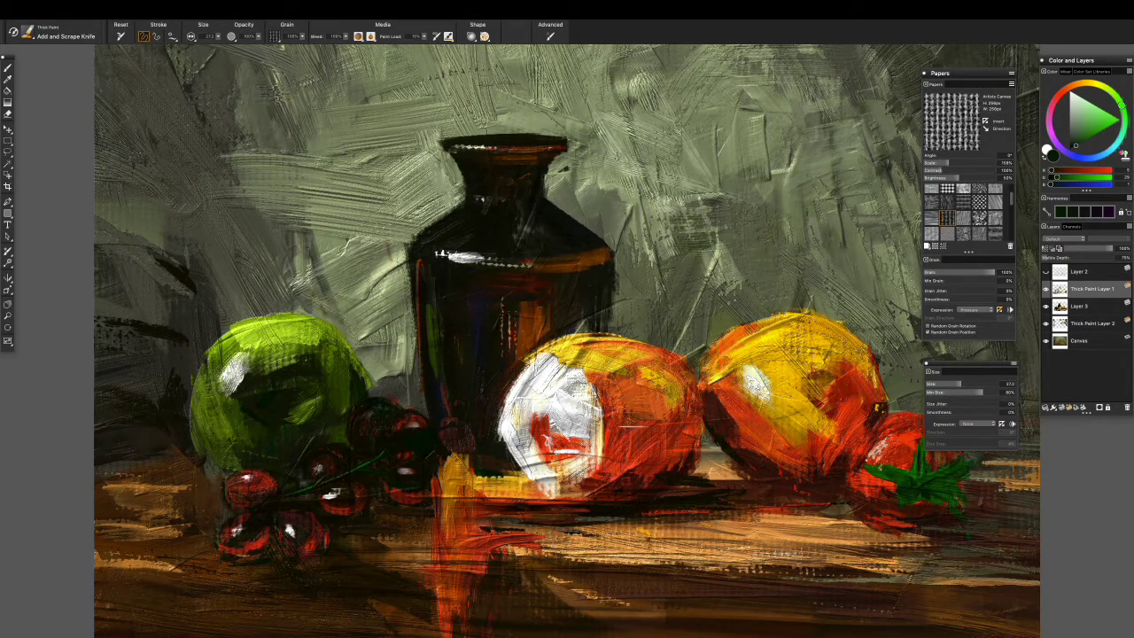
- Sample grey-green tones and soften the backdrop between the vase and the yellow fruit
alt+click(700, 226)
mouse_move(674, 226)
mouse_down()
mouse_move(753, 240)
mouse_move(700, 231)
mouse_move(744, 263)
mouse_move(709, 217)
mouse_move(660, 232)
mouse_up()
alt+click(674, 226)
drag(700, 182, 687, 243)
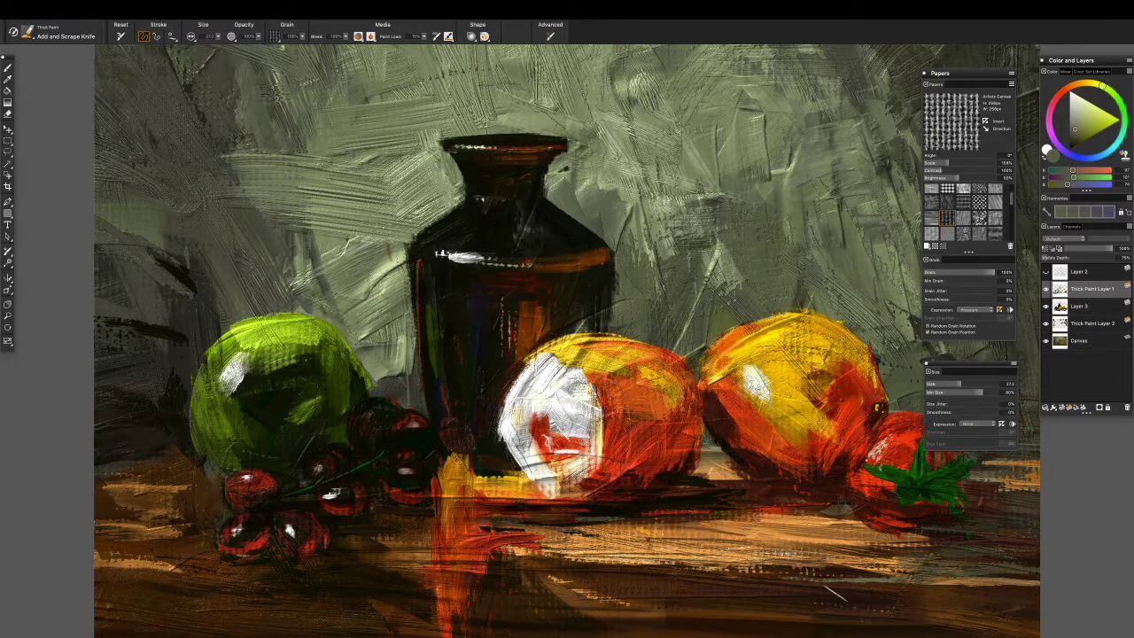
- Sample dark brown from below the fruits and shade the yellow fruit's lower left edge
alt+click(536, 149)
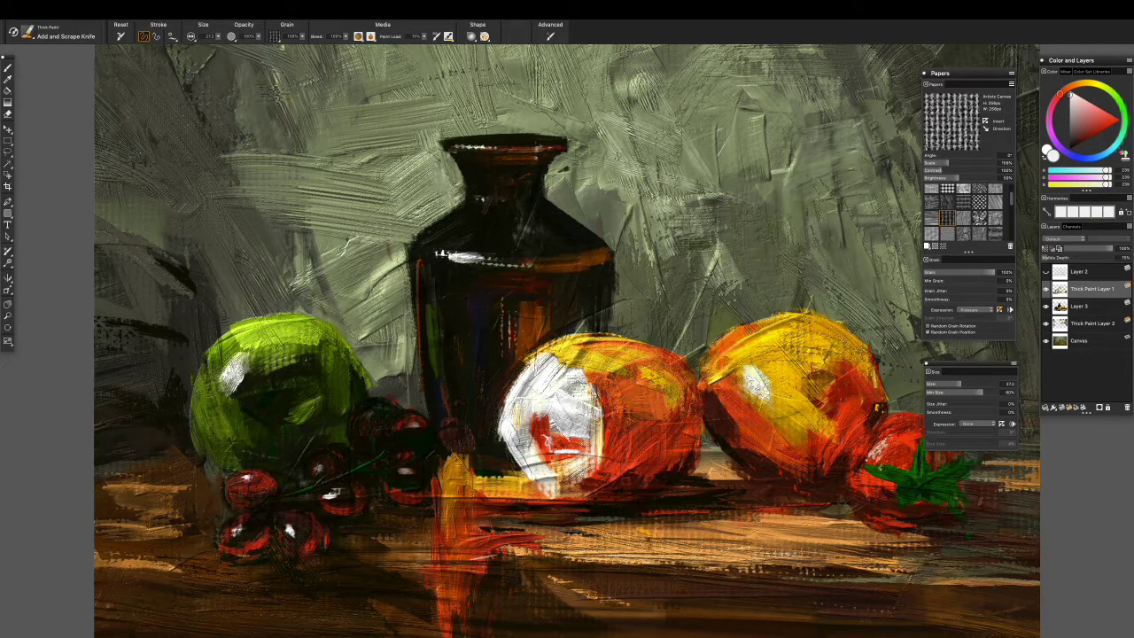
alt+click(700, 443)
alt+click(740, 460)
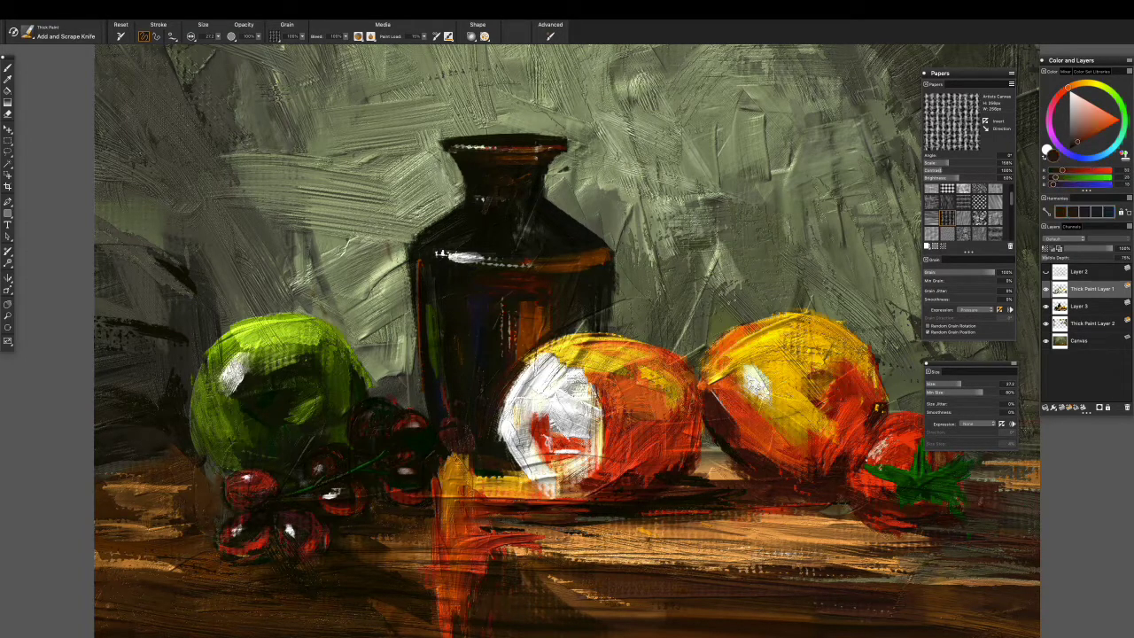
mouse_move(722, 402)
mouse_down()
mouse_move(704, 390)
mouse_move(779, 461)
mouse_up()
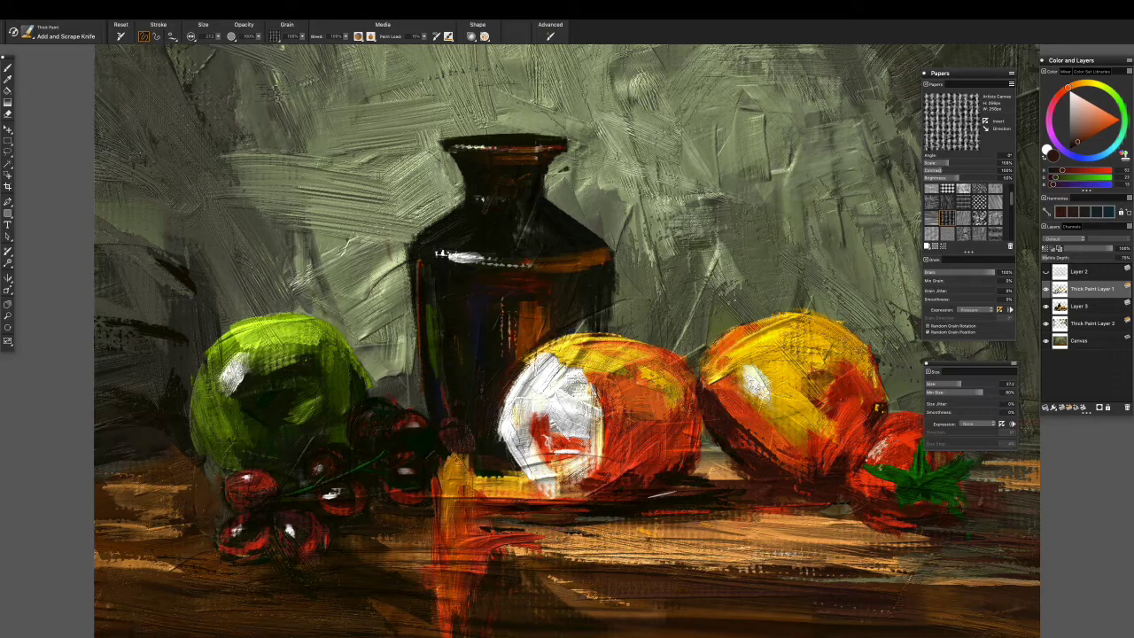
- Sample white and drag broken highlight strokes along the lit part of the table in front of the fruits
alt+click(554, 416)
drag(536, 560, 714, 564)
mouse_move(858, 568)
mouse_down()
mouse_move(921, 574)
mouse_move(929, 564)
mouse_up()
- Sample muted brown and brush it across the table's right side below the yellow fruit and tomato
alt+click(869, 567)
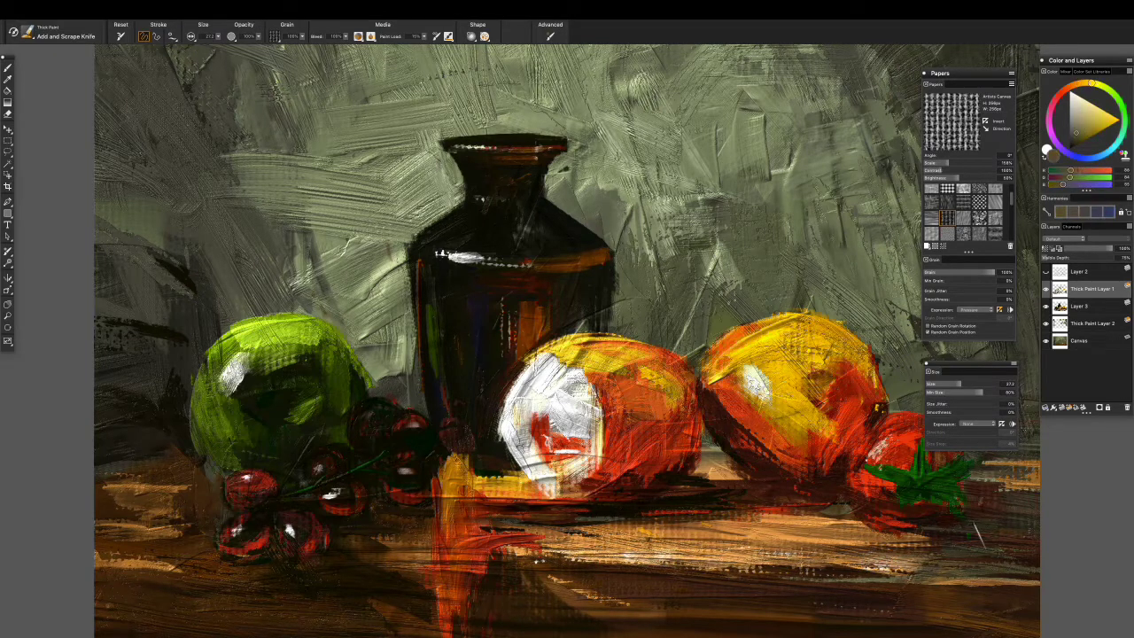
drag(815, 540, 913, 551)
drag(854, 571, 922, 549)
drag(672, 555, 821, 548)
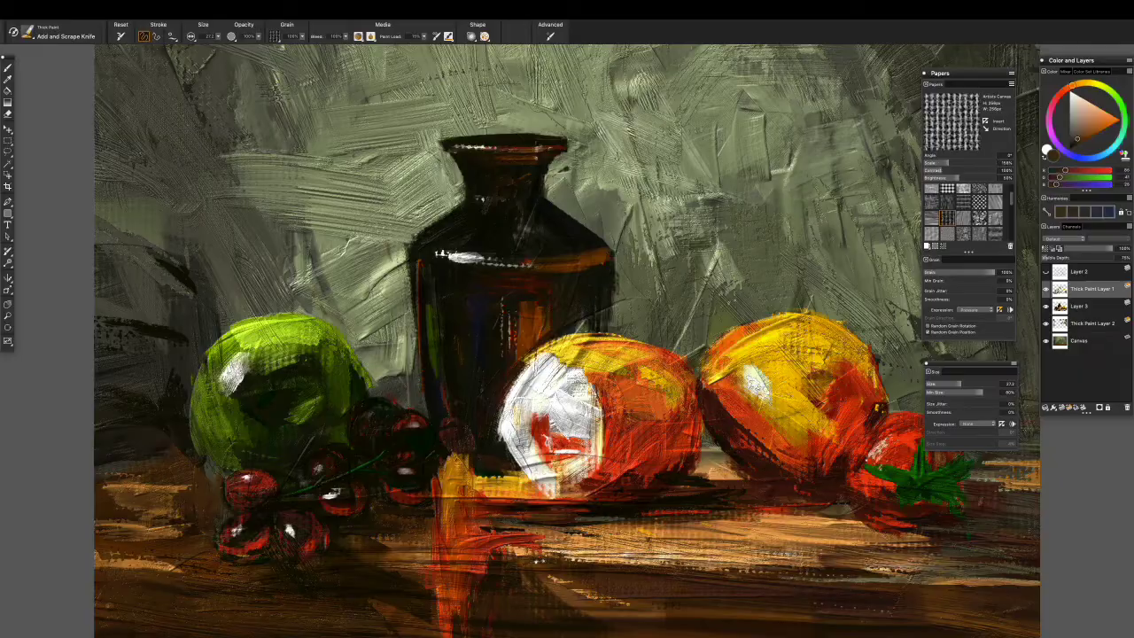